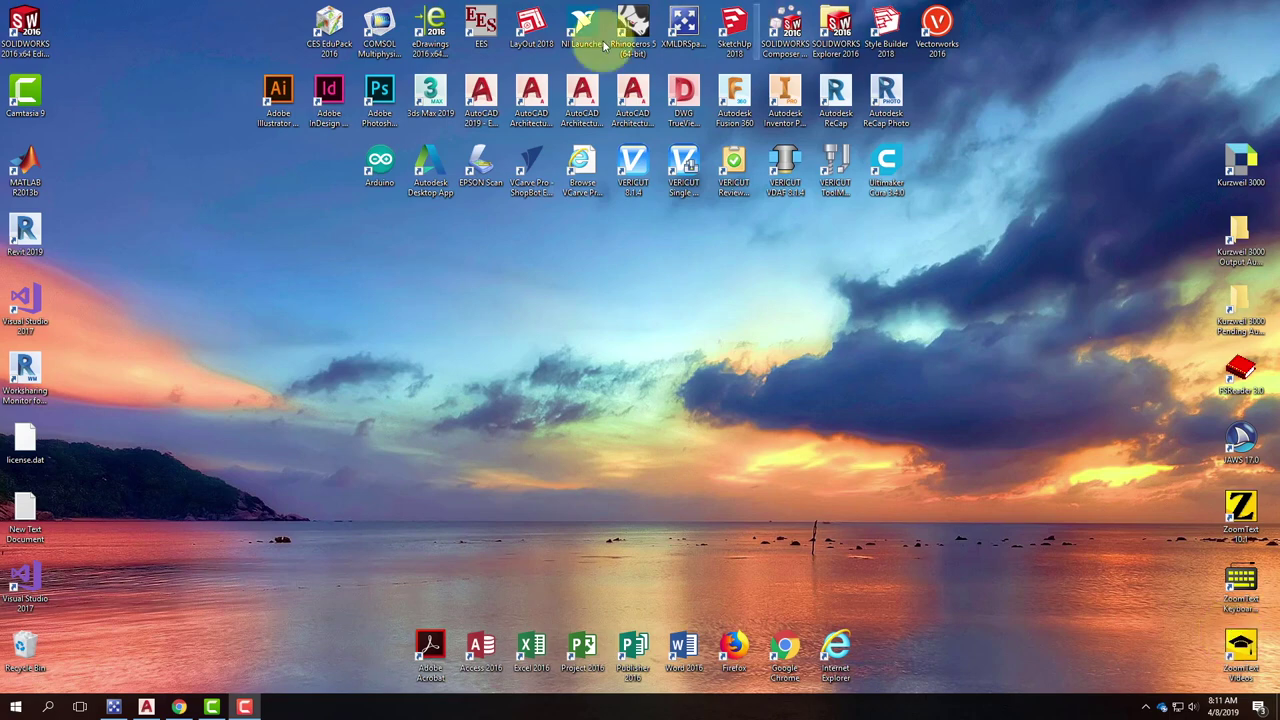
Restore the Chrome window showing the Assignment 105 "Yosemite Valley Cabin" page
{"action": "left_click", "coordinate": [183, 710]}
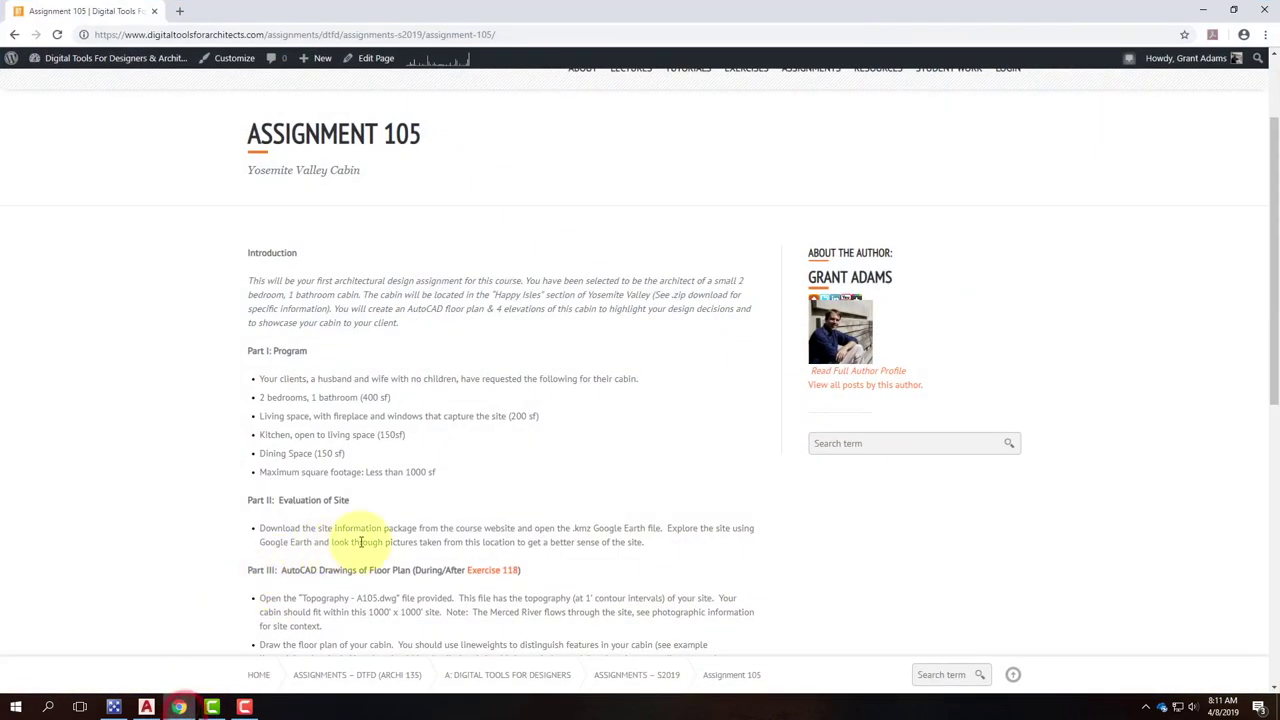
Download Building-Site-A105.zip from the Downloads section of the Assignment 105 page
{"action": "scroll", "coordinate": [666, 418], "scroll_direction": "down", "scroll_amount": 1}
{"action": "scroll", "coordinate": [463, 304], "scroll_direction": "up", "scroll_amount": 2}
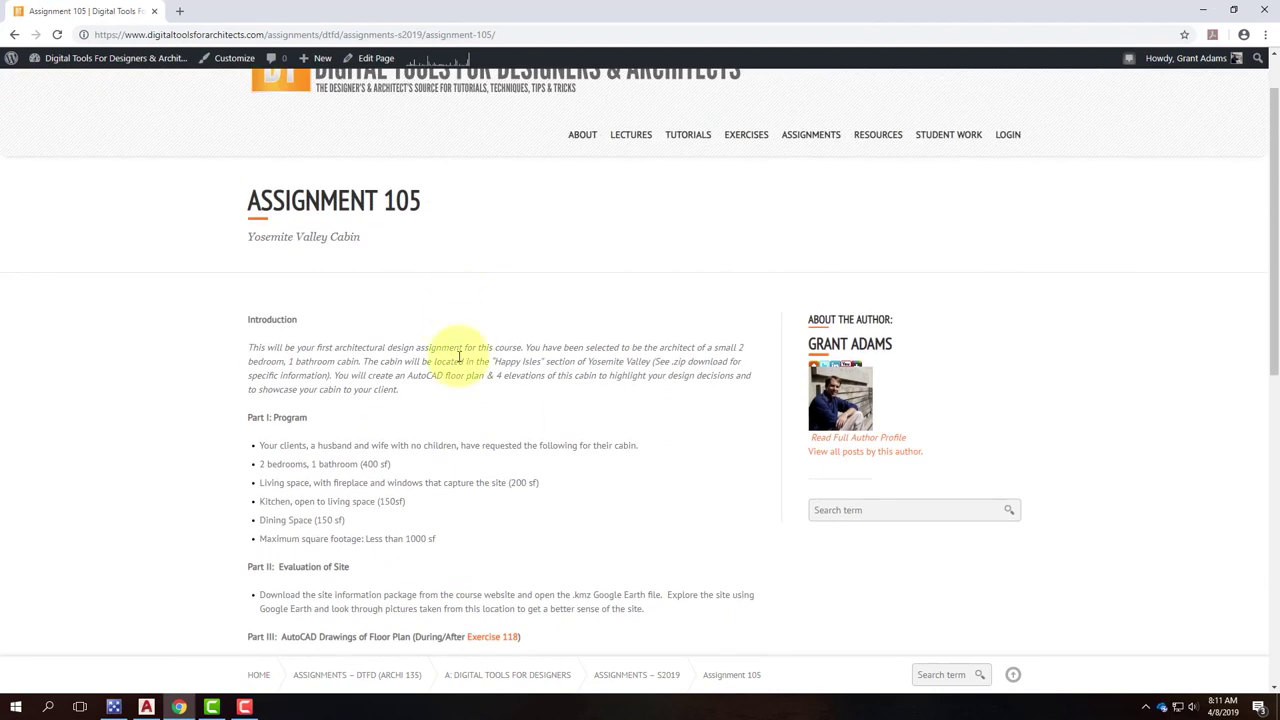
{"action": "scroll", "coordinate": [459, 356], "scroll_direction": "down", "scroll_amount": 9}
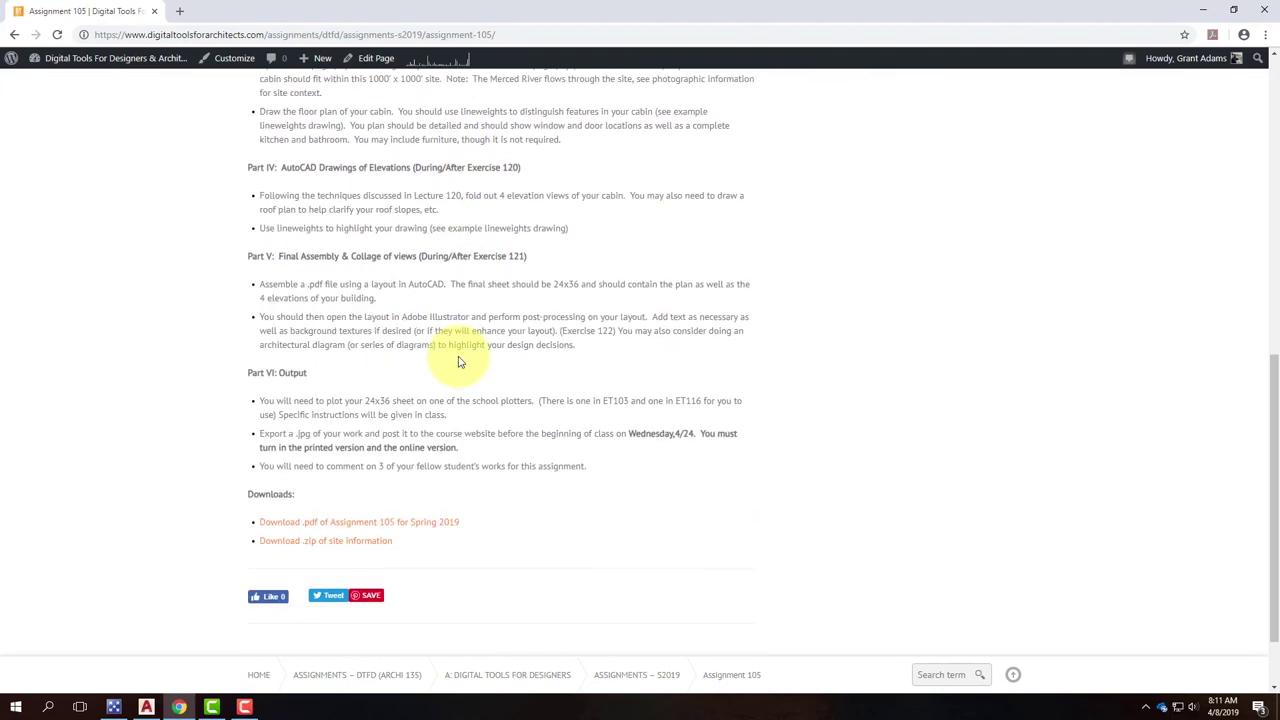
{"action": "left_click", "coordinate": [296, 543]}
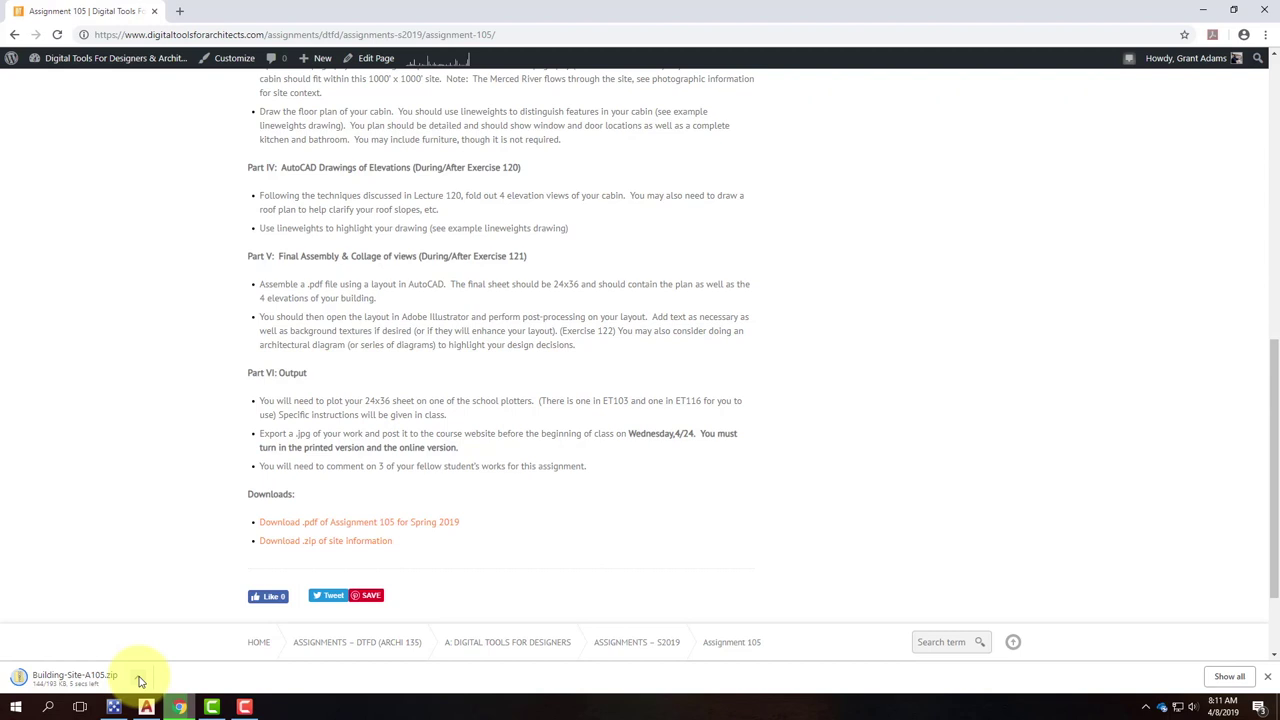
Extract Building-Site-A105.zip to a Building-Site-A105 folder and open the Building Site A105 KMZ
{"action": "left_click", "coordinate": [141, 680]}
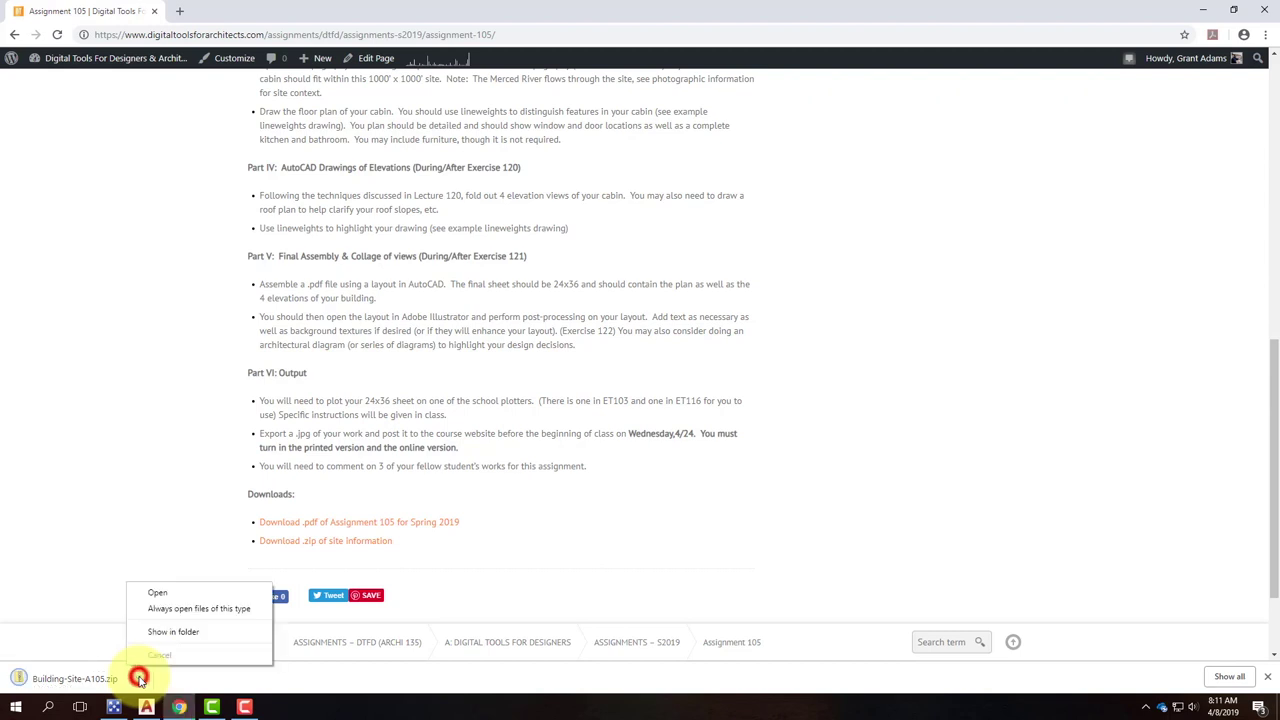
{"action": "left_click", "coordinate": [173, 632]}
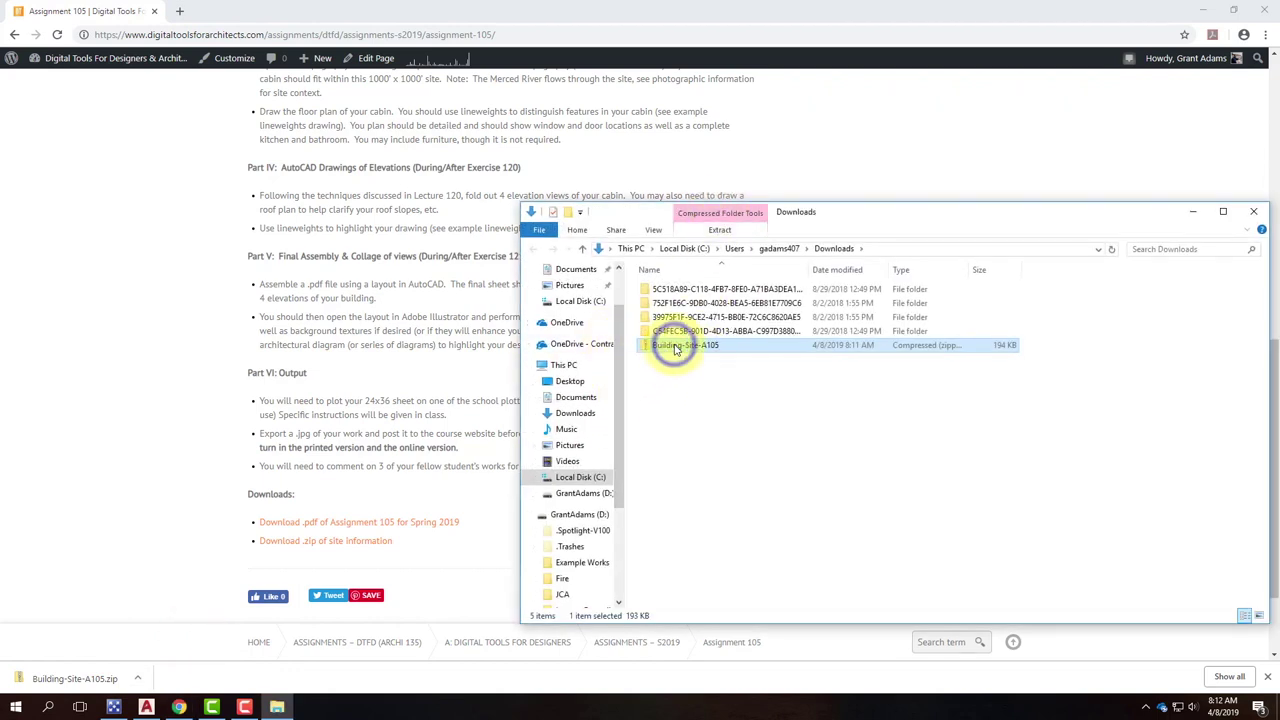
{"action": "right_click", "coordinate": [676, 346]}
{"action": "left_click", "coordinate": [745, 387]}
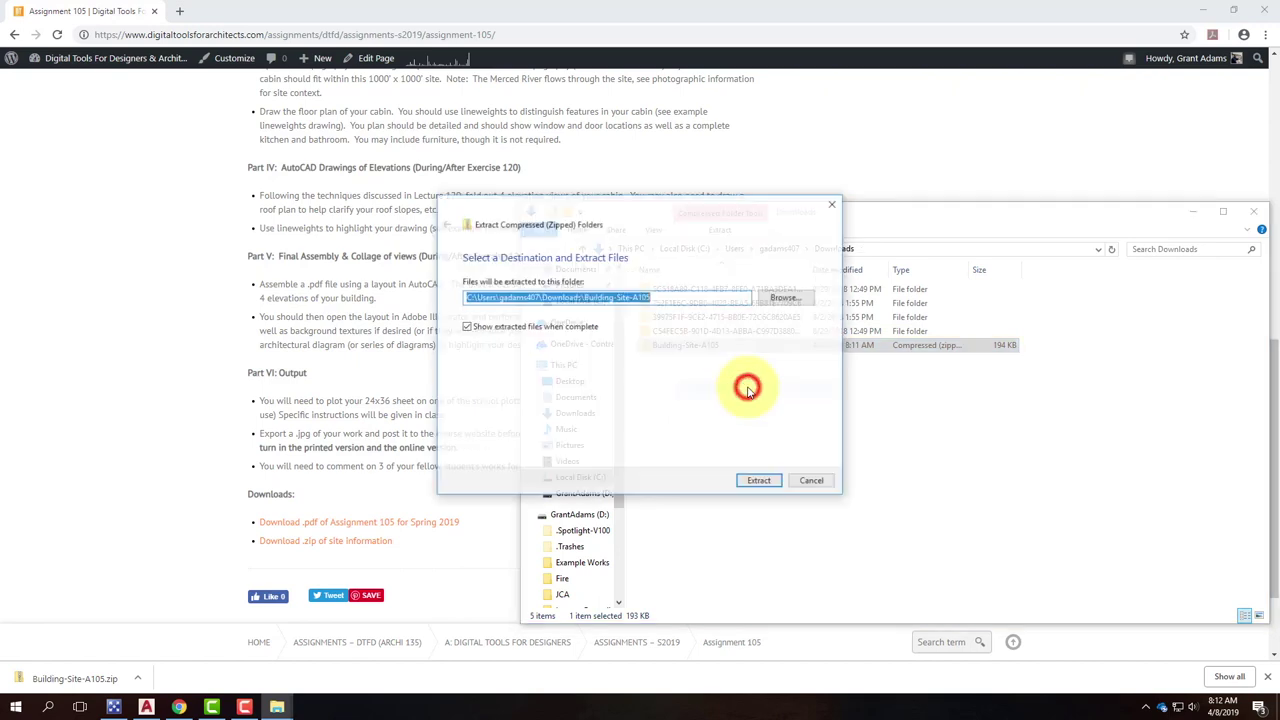
{"action": "left_click", "coordinate": [759, 484]}
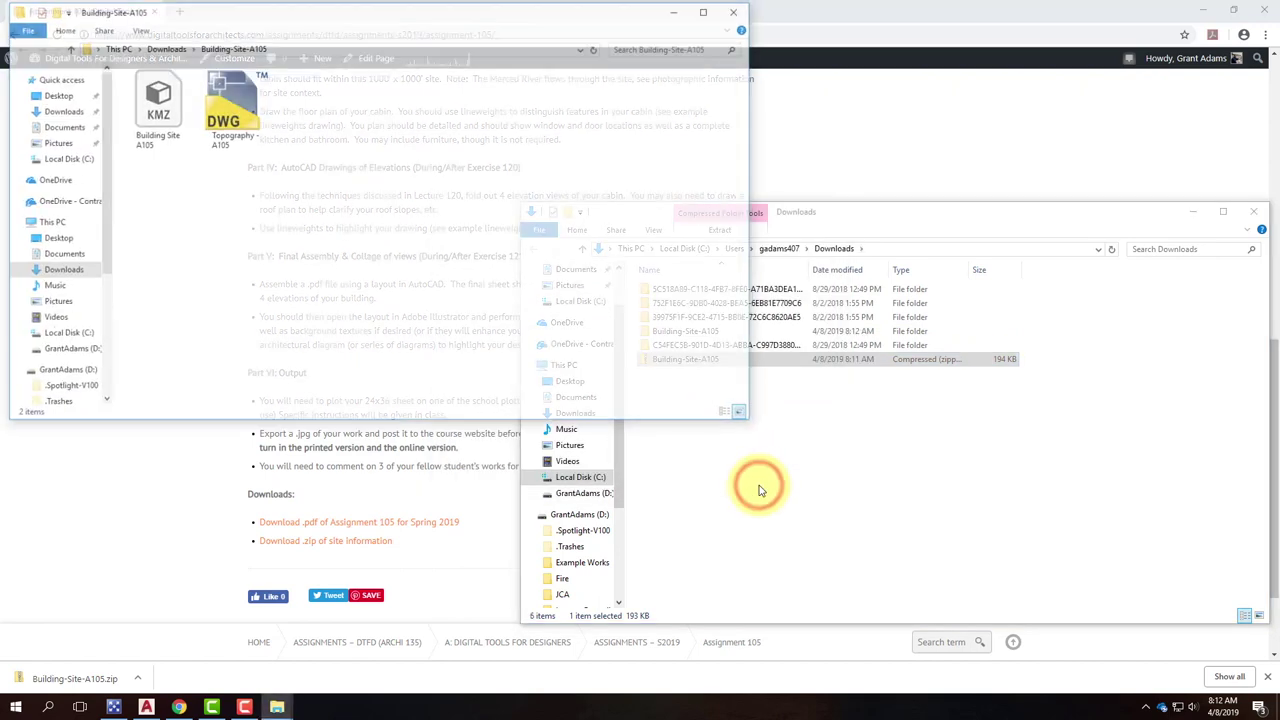
{"action": "left_click_drag", "start_coordinate": [340, 24], "coordinate": [484, 136]}
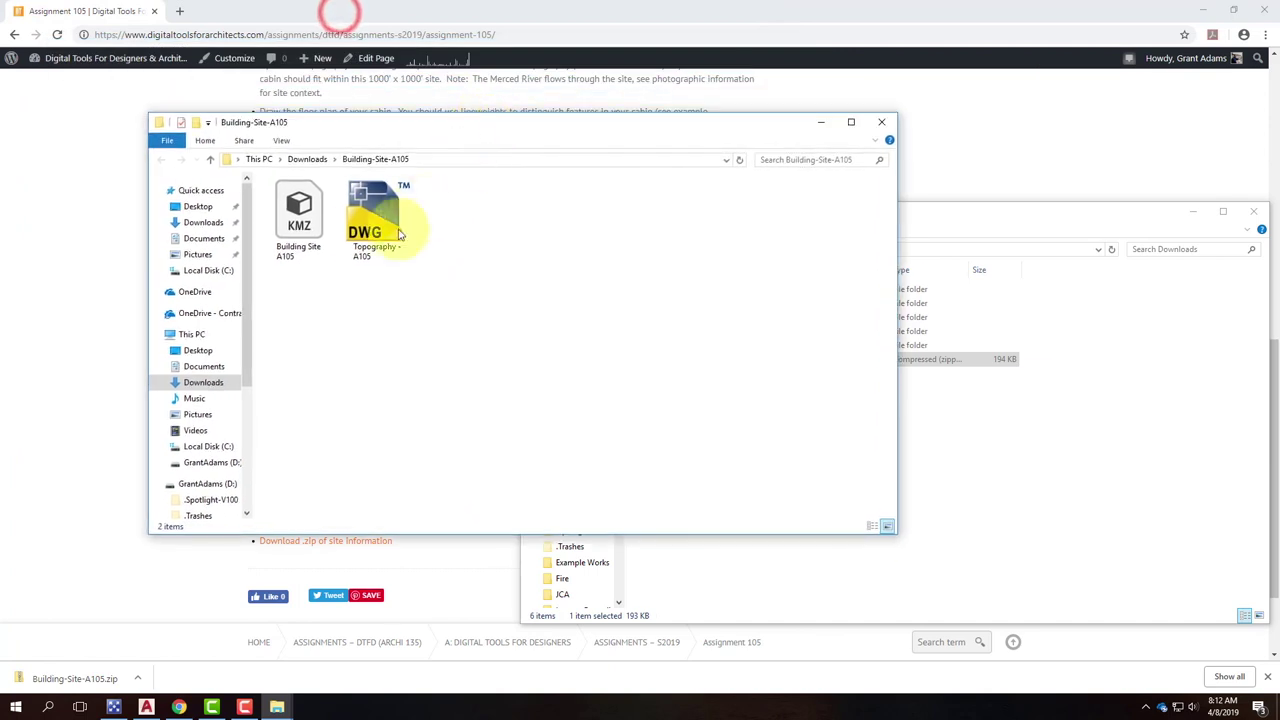
{"action": "left_click", "coordinate": [378, 203]}
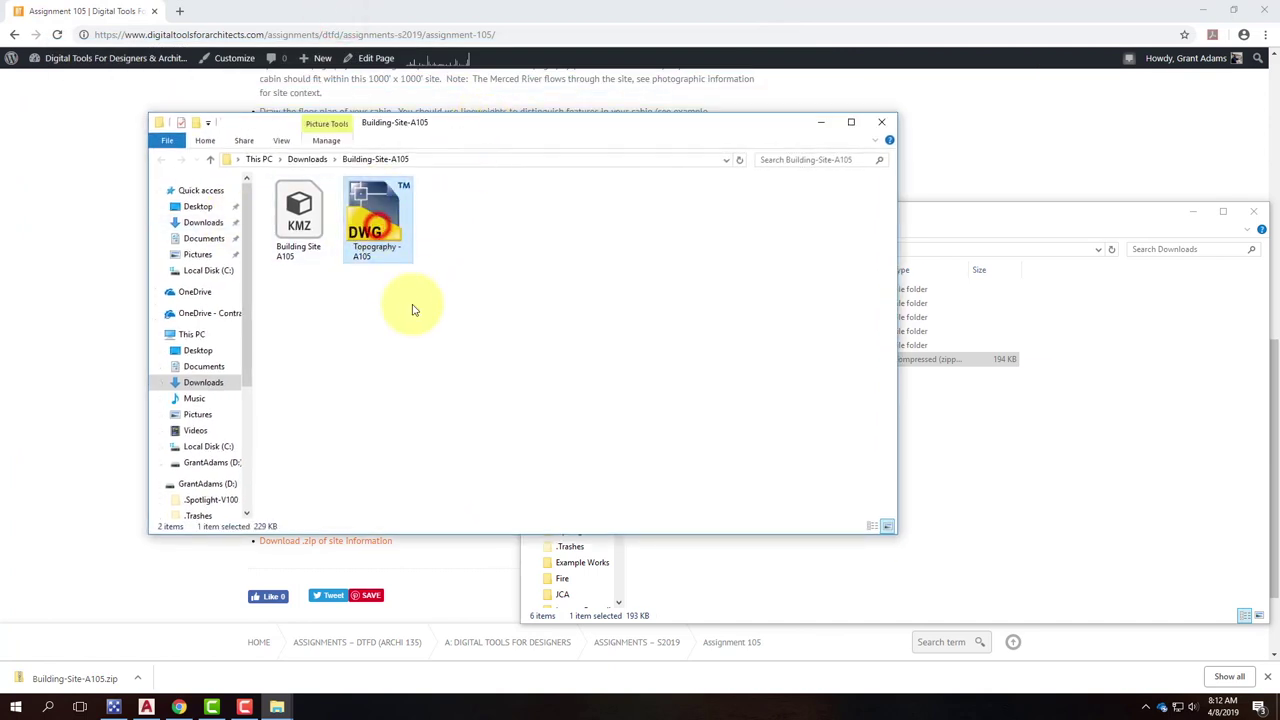
{"action": "double_click", "coordinate": [306, 215]}
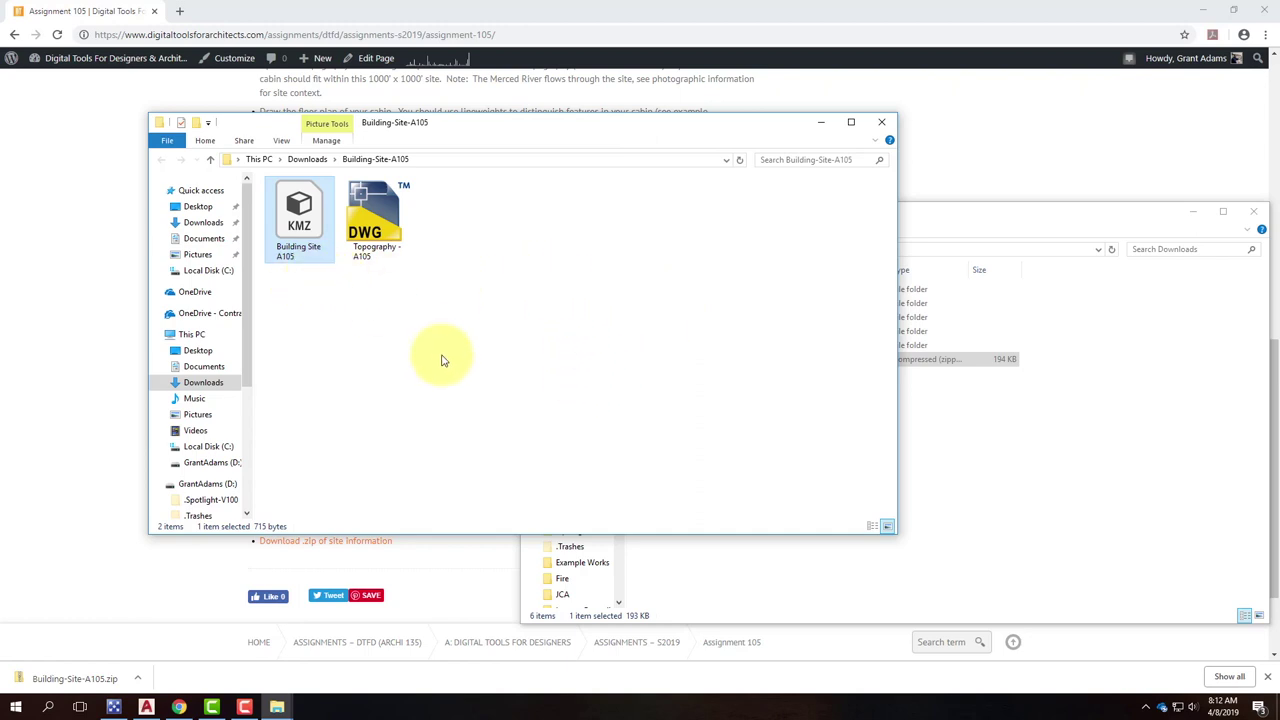
Launch Google Earth on the web from google.com/earth in a new Chrome tab
{"action": "left_click", "coordinate": [505, 14]}
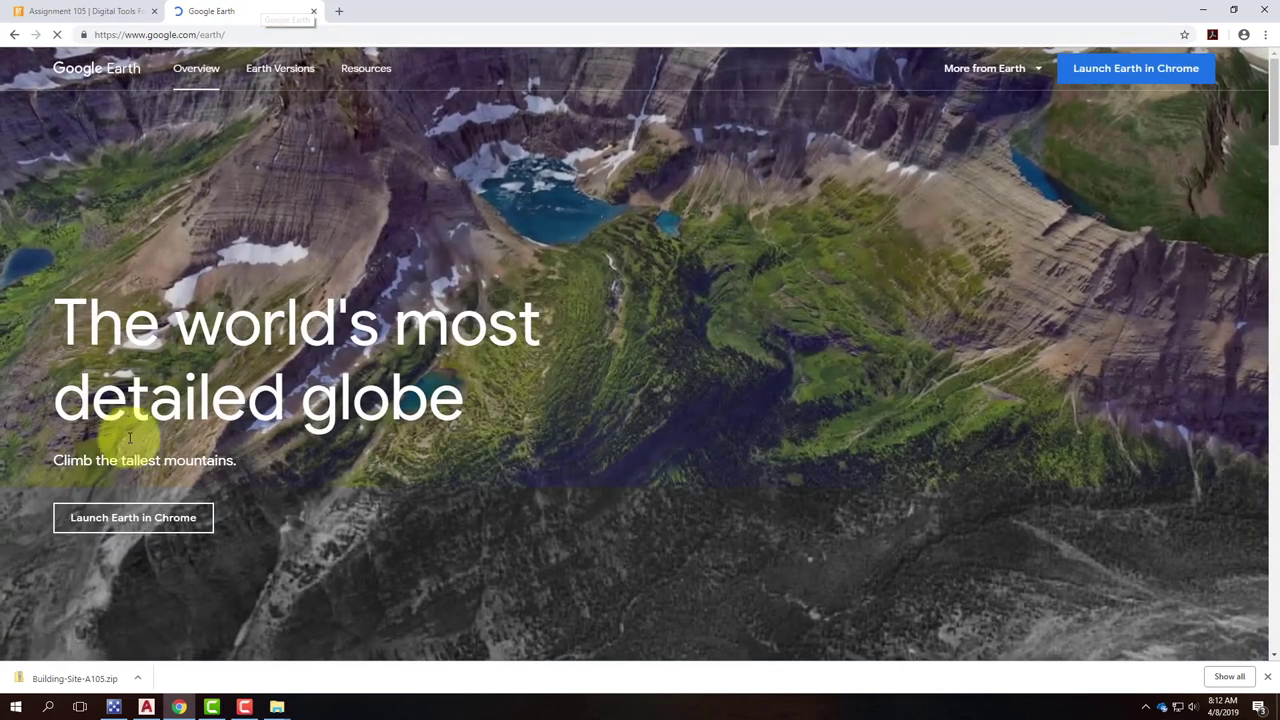
{"action": "left_click", "coordinate": [176, 519]}
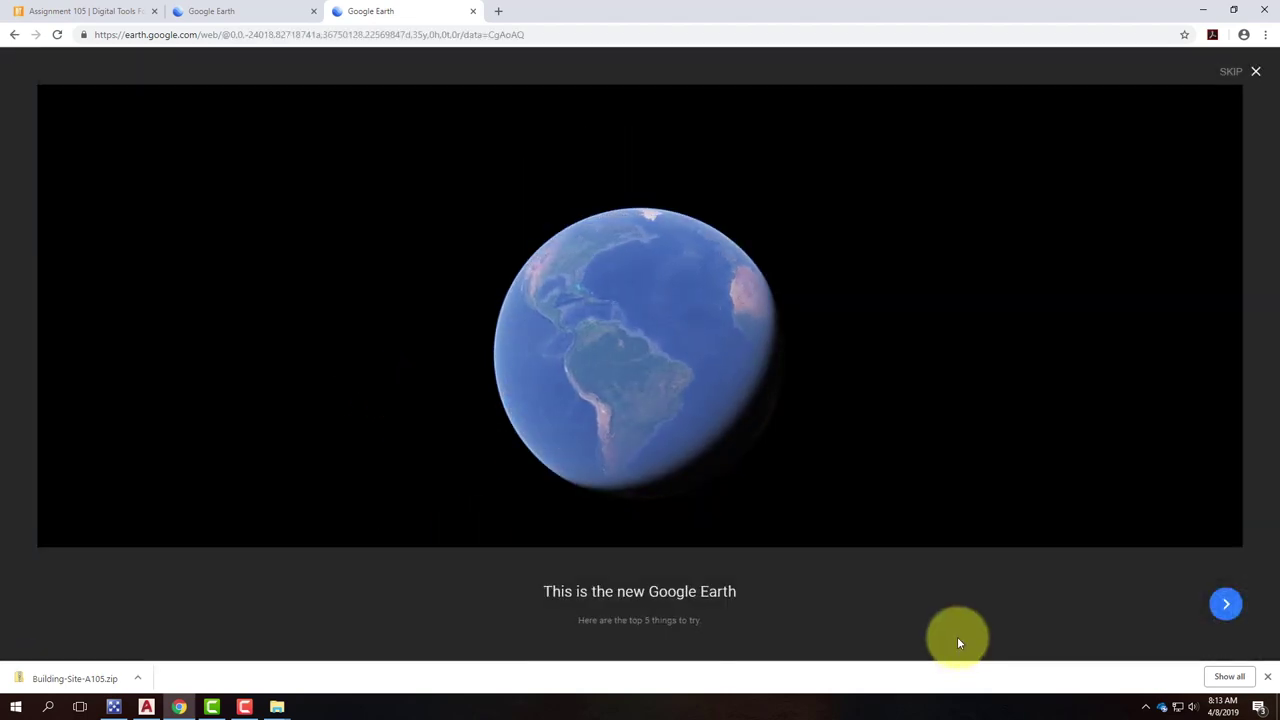
Skip the Google Earth welcome tour and close the Voyager stories panel
{"action": "left_click", "coordinate": [1226, 604]}
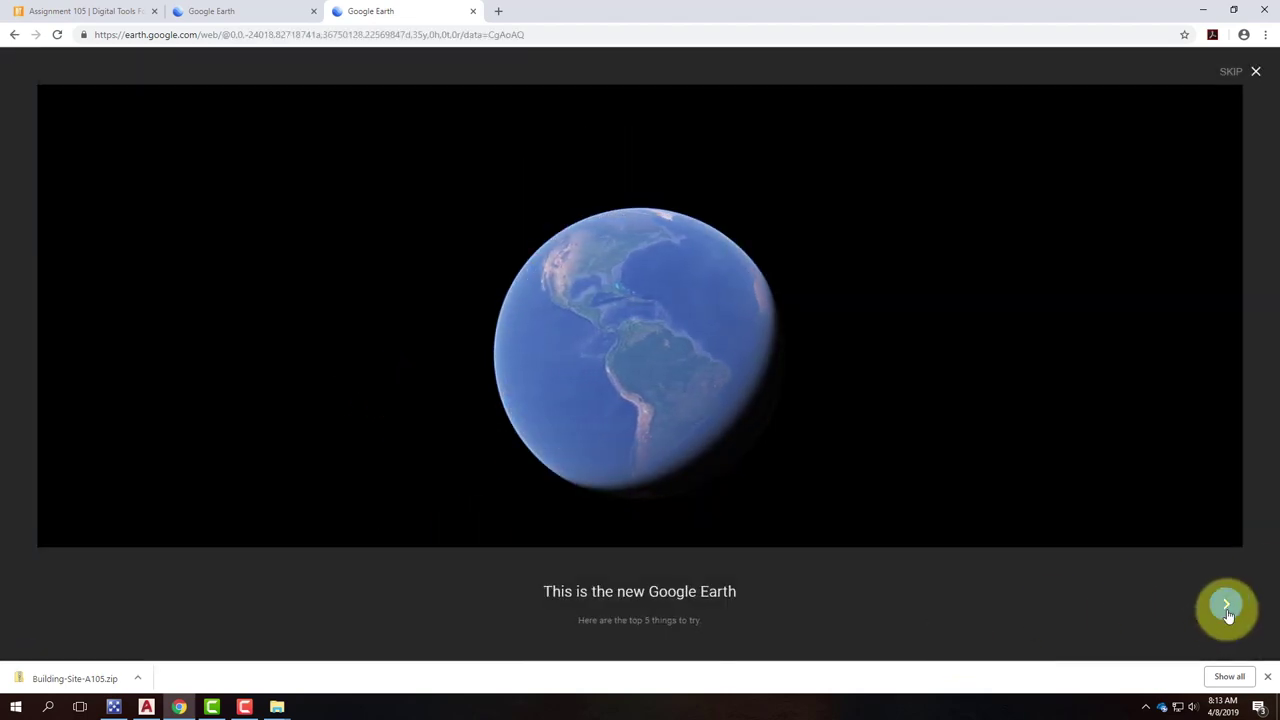
{"action": "left_click", "coordinate": [1255, 71]}
{"action": "left_click", "coordinate": [17, 152]}
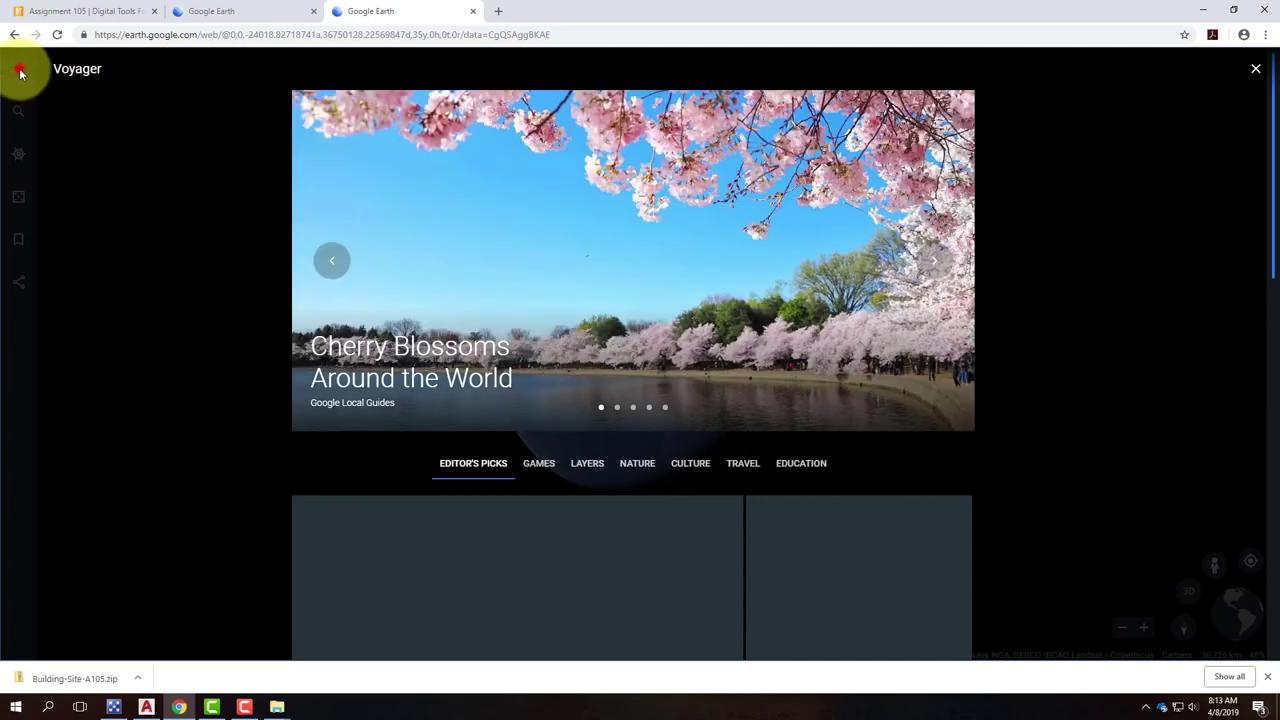
{"action": "left_click", "coordinate": [1256, 68]}
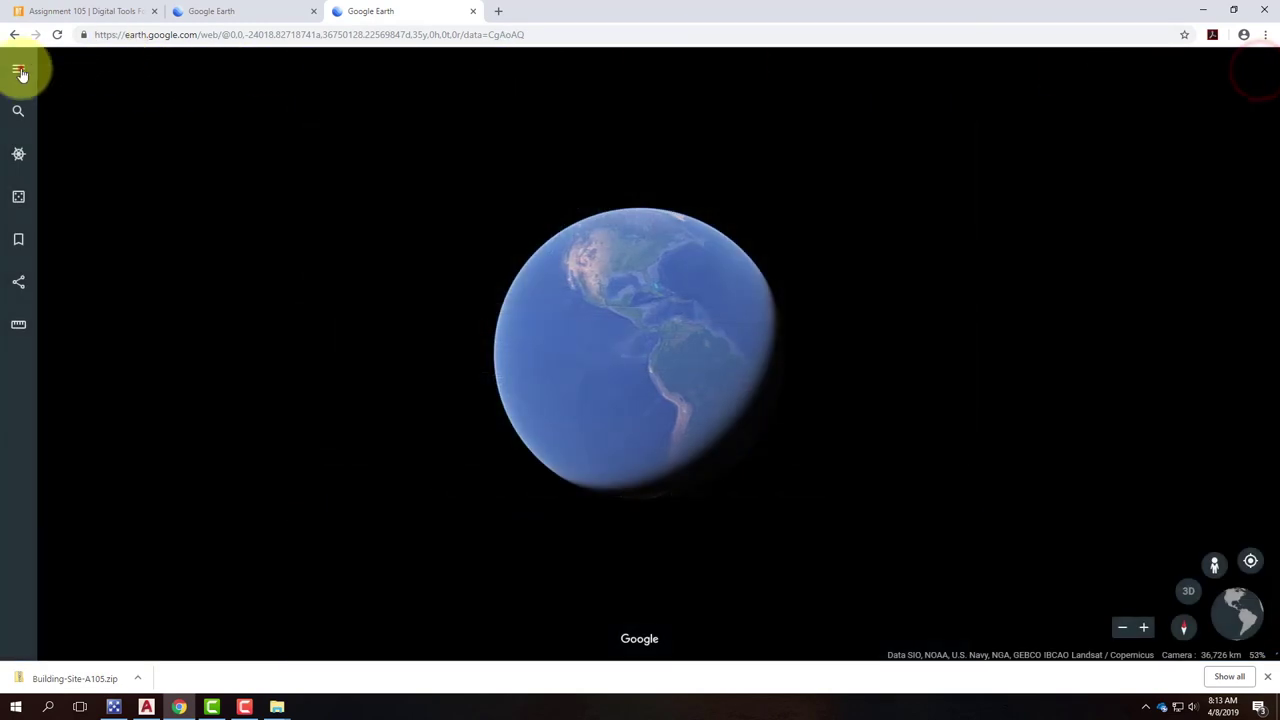
Open the My Places panel from the Google Earth main menu
{"action": "left_click", "coordinate": [18, 68]}
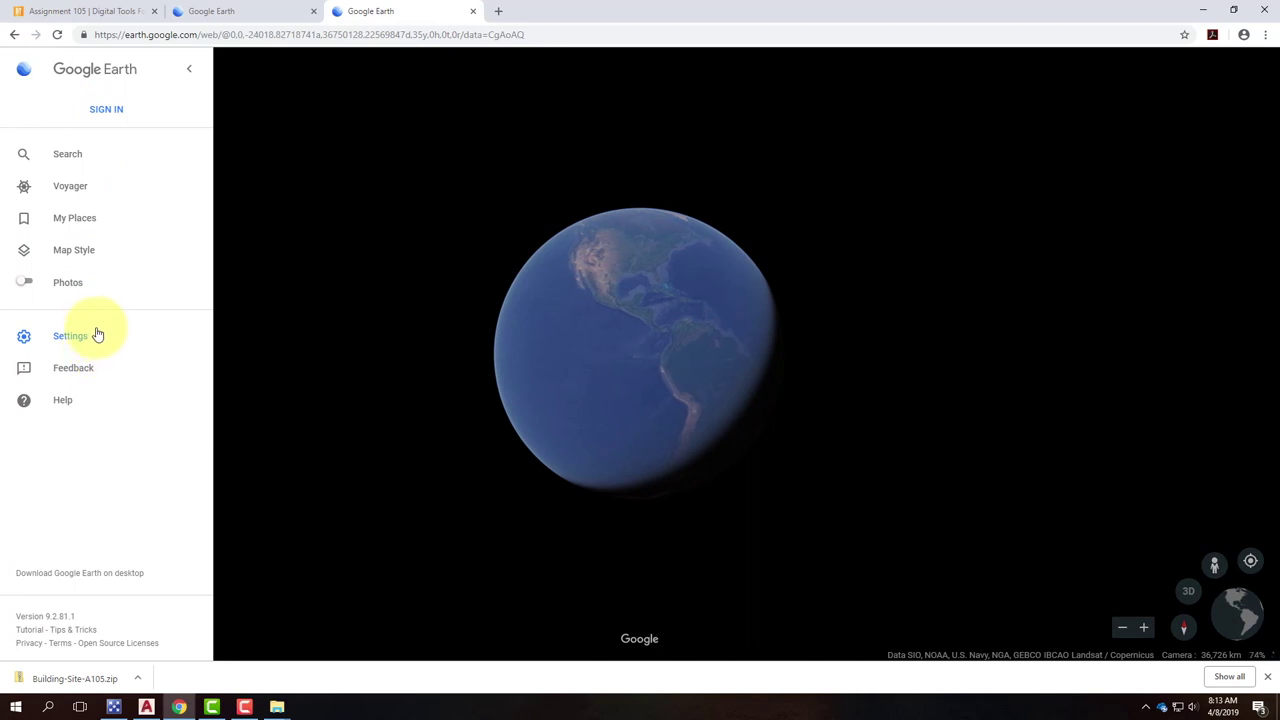
{"action": "left_click", "coordinate": [75, 218]}
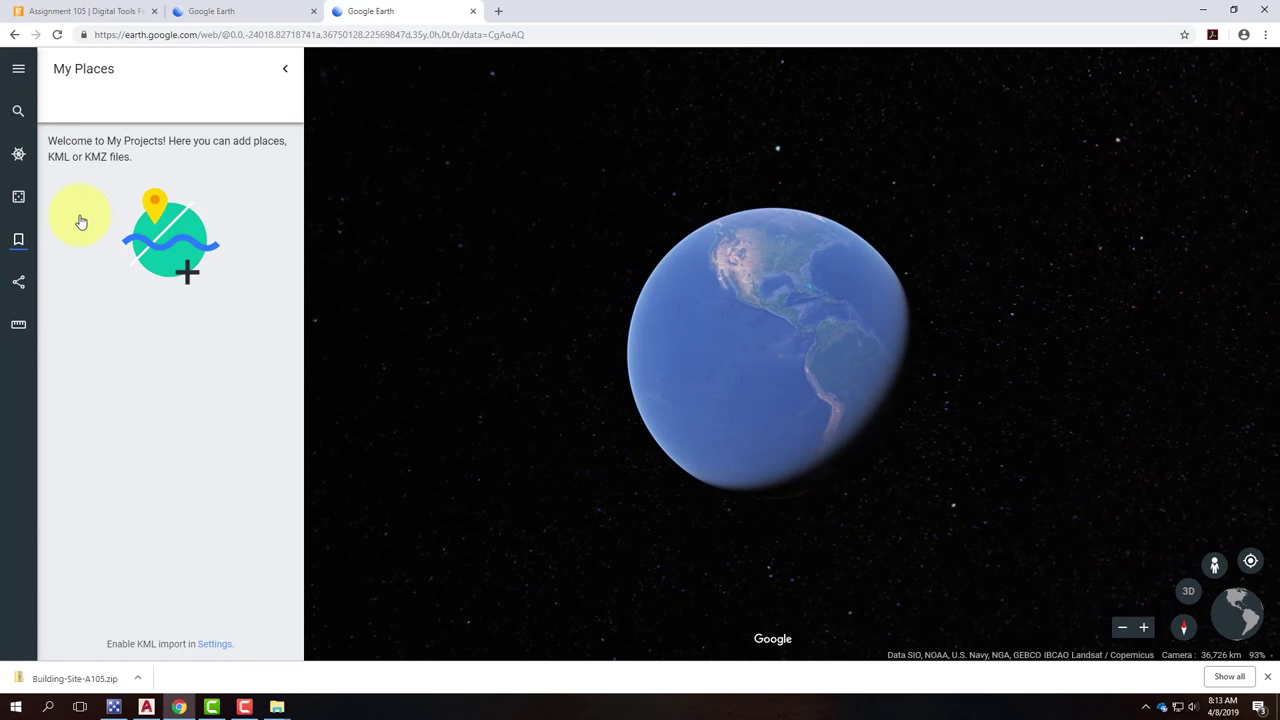
{"action": "left_click", "coordinate": [19, 68]}
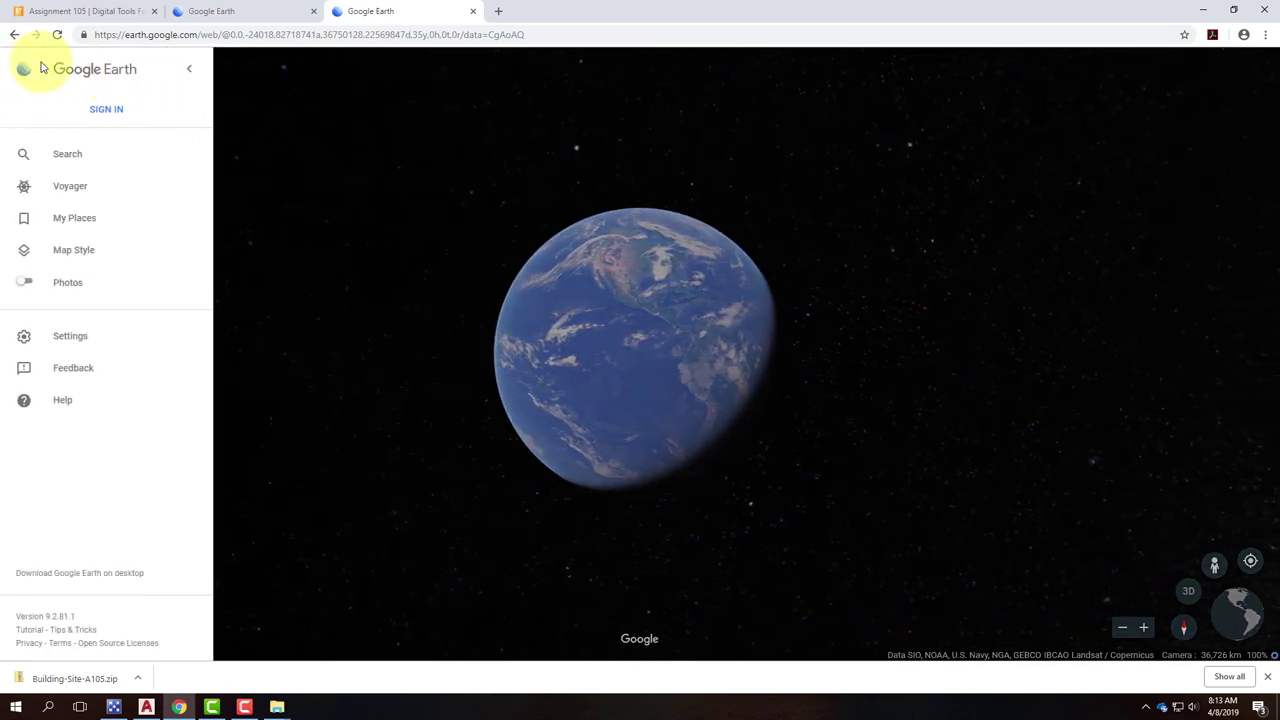
{"action": "left_click", "coordinate": [77, 219]}
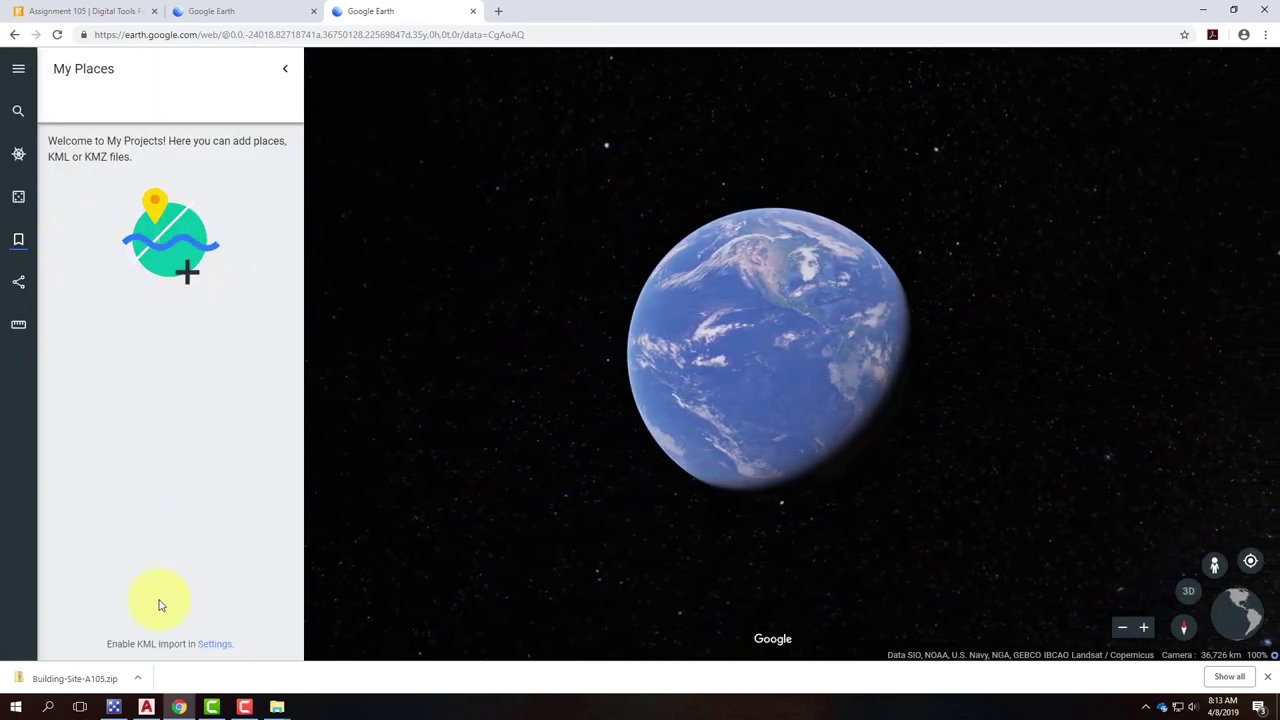
Turn on Enable KML file import in Google Earth settings and save
{"action": "left_click", "coordinate": [215, 644]}
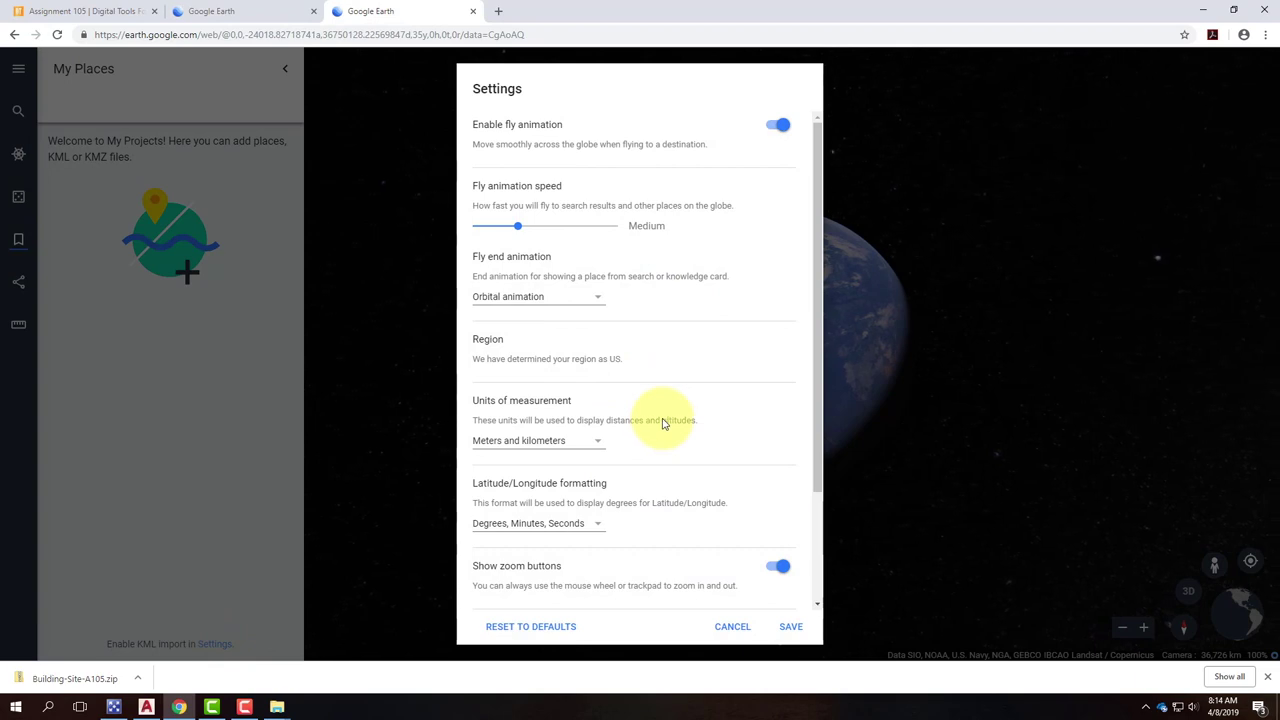
{"action": "scroll", "coordinate": [662, 424], "scroll_direction": "down", "scroll_amount": 3}
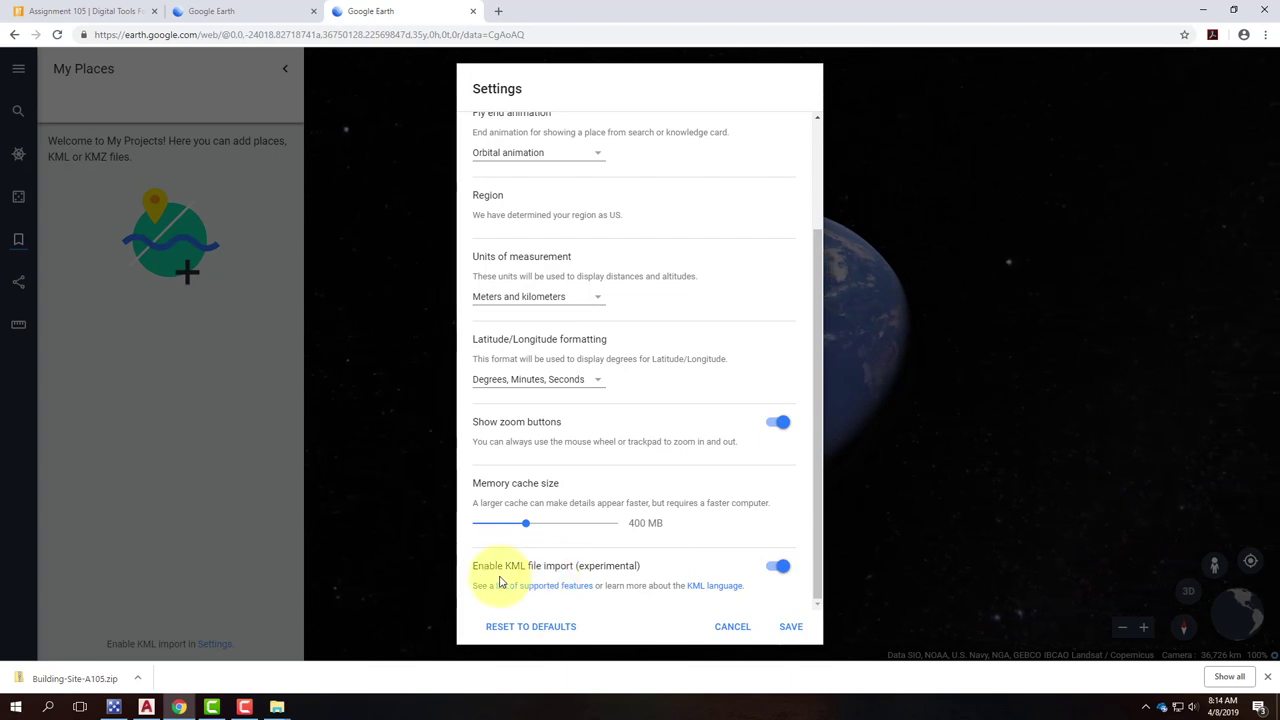
{"action": "left_click", "coordinate": [789, 627]}
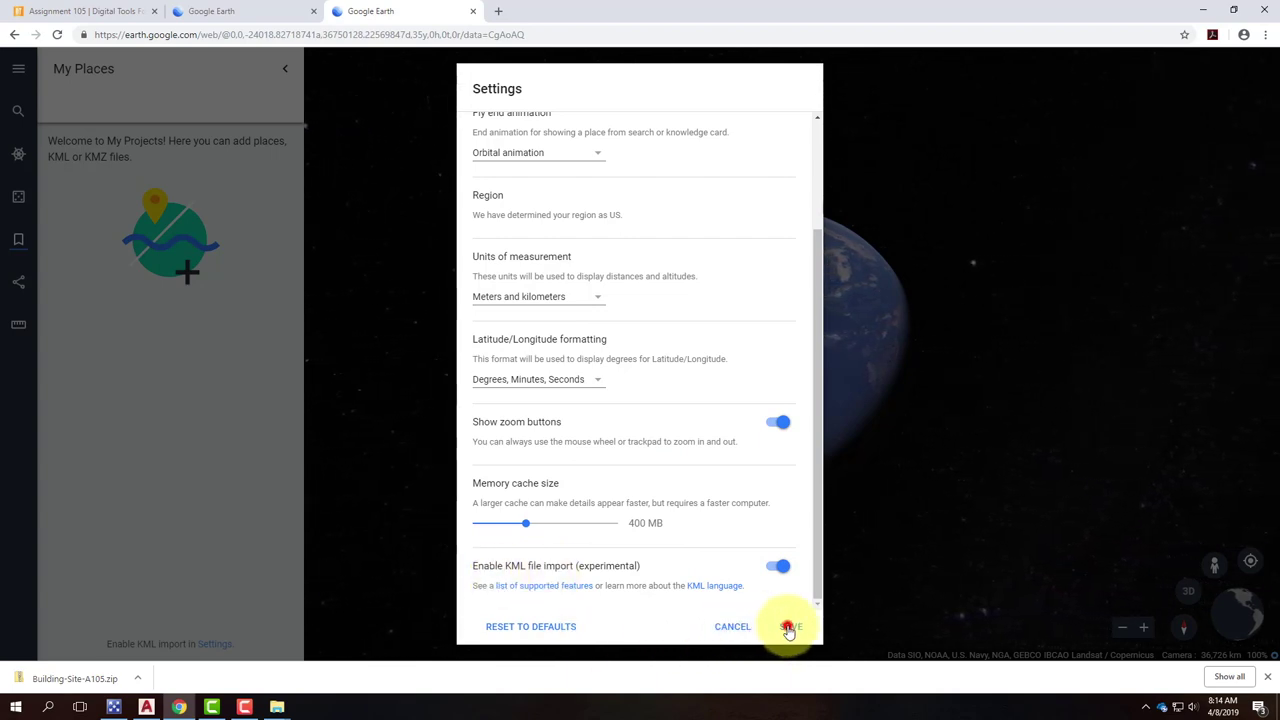
Import Building Site A105.kmz from Downloads\Building-Site-A105 into Google Earth
{"action": "left_click", "coordinate": [221, 150]}
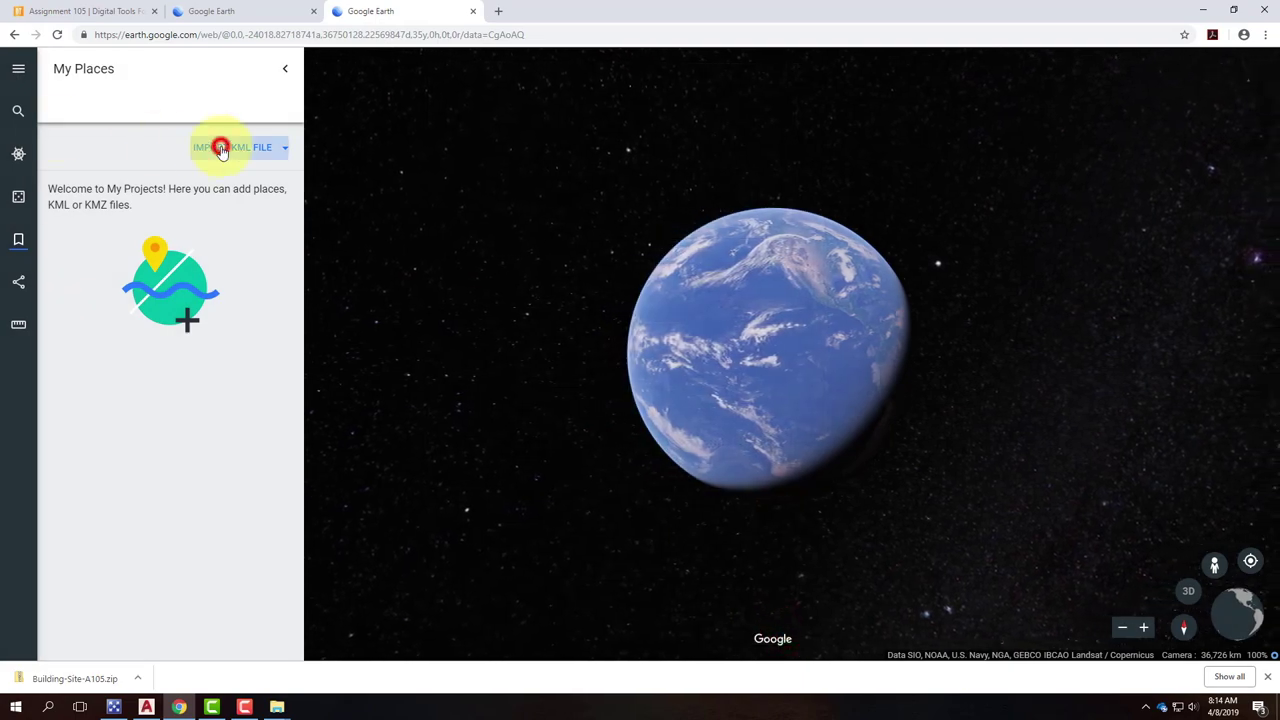
{"action": "left_click", "coordinate": [207, 150]}
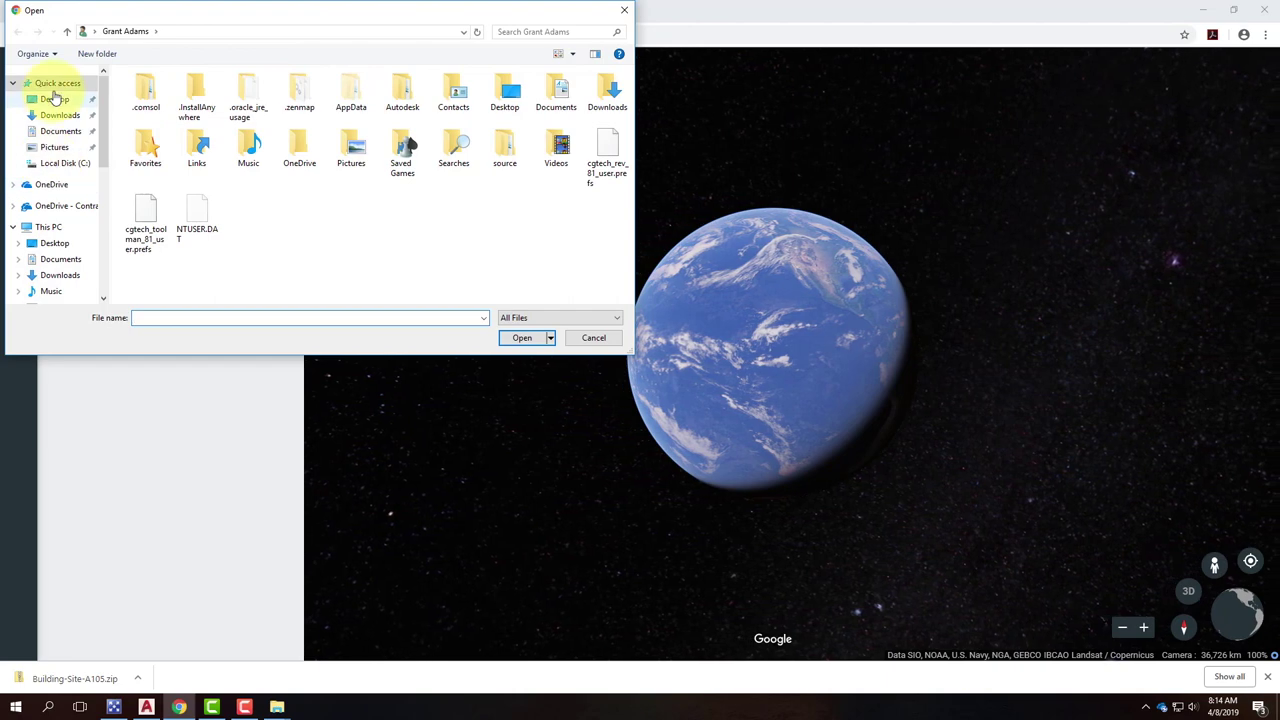
{"action": "left_click", "coordinate": [58, 115]}
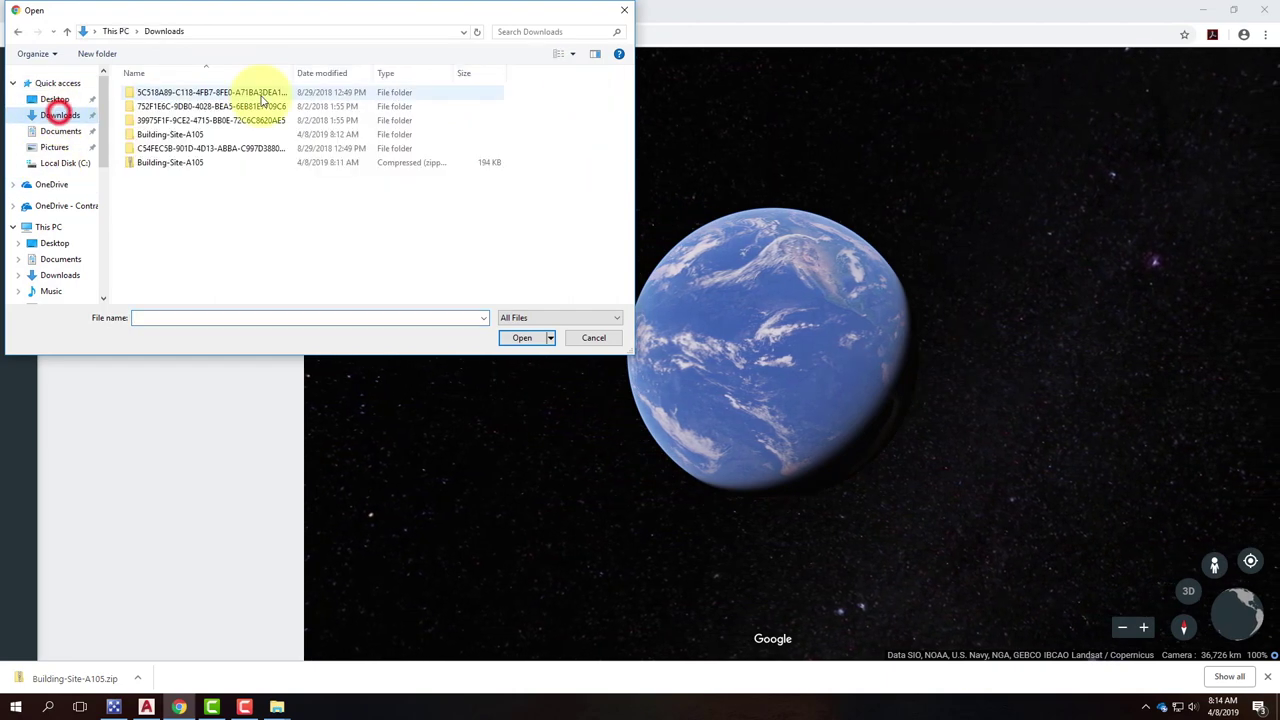
{"action": "double_click", "coordinate": [172, 134]}
{"action": "left_click", "coordinate": [165, 110]}
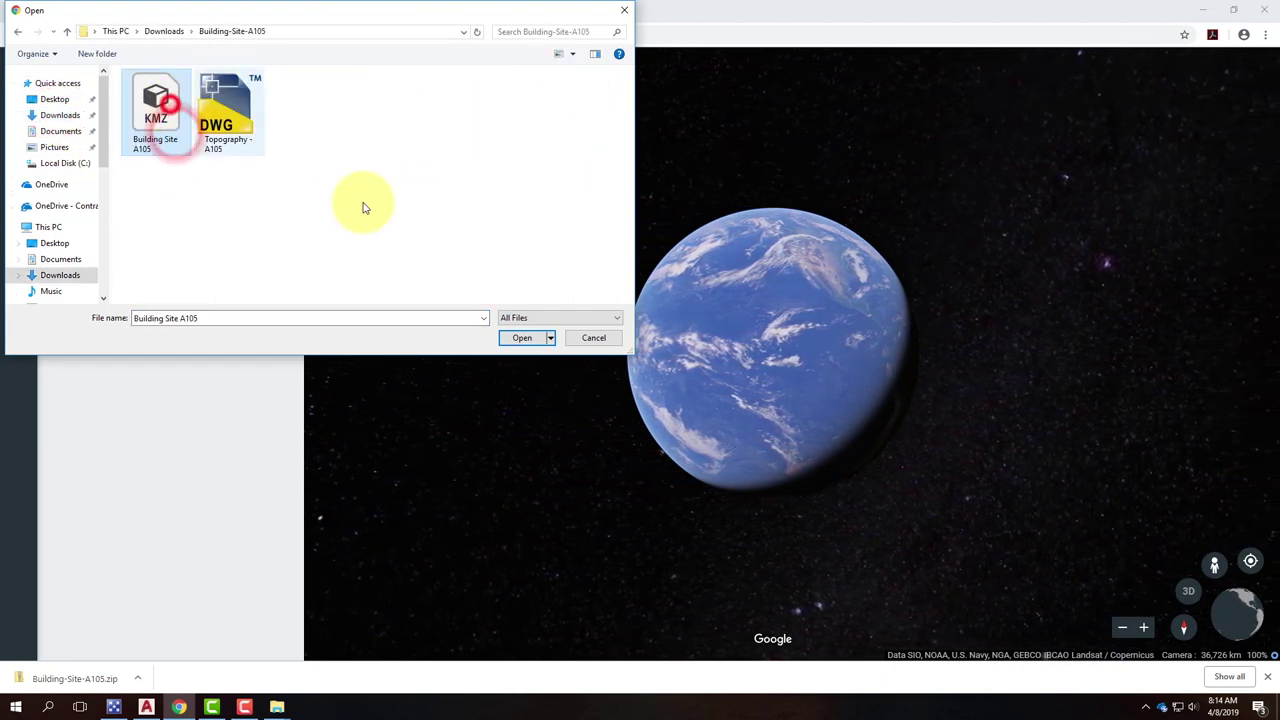
{"action": "left_click", "coordinate": [522, 337]}
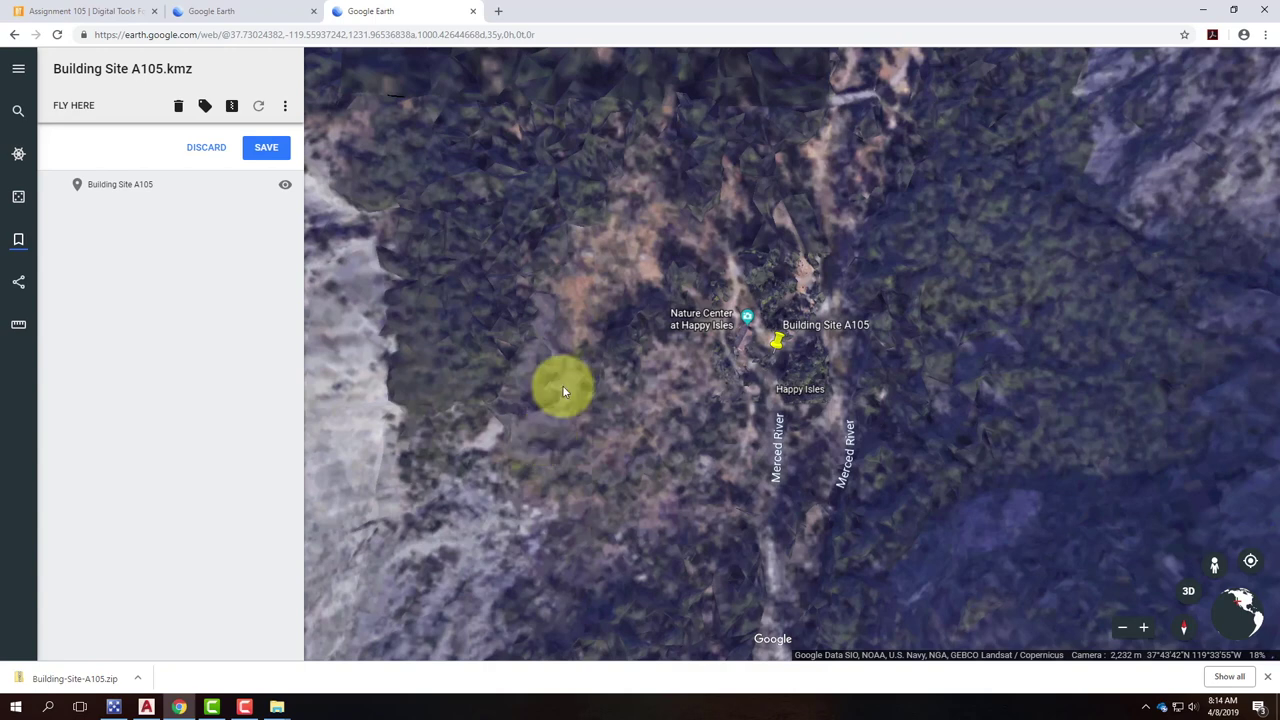
Zoom out from the Building Site A105 placemark to show the wider Yosemite Valley
{"action": "scroll", "coordinate": [776, 297], "scroll_direction": "down", "scroll_amount": 2}
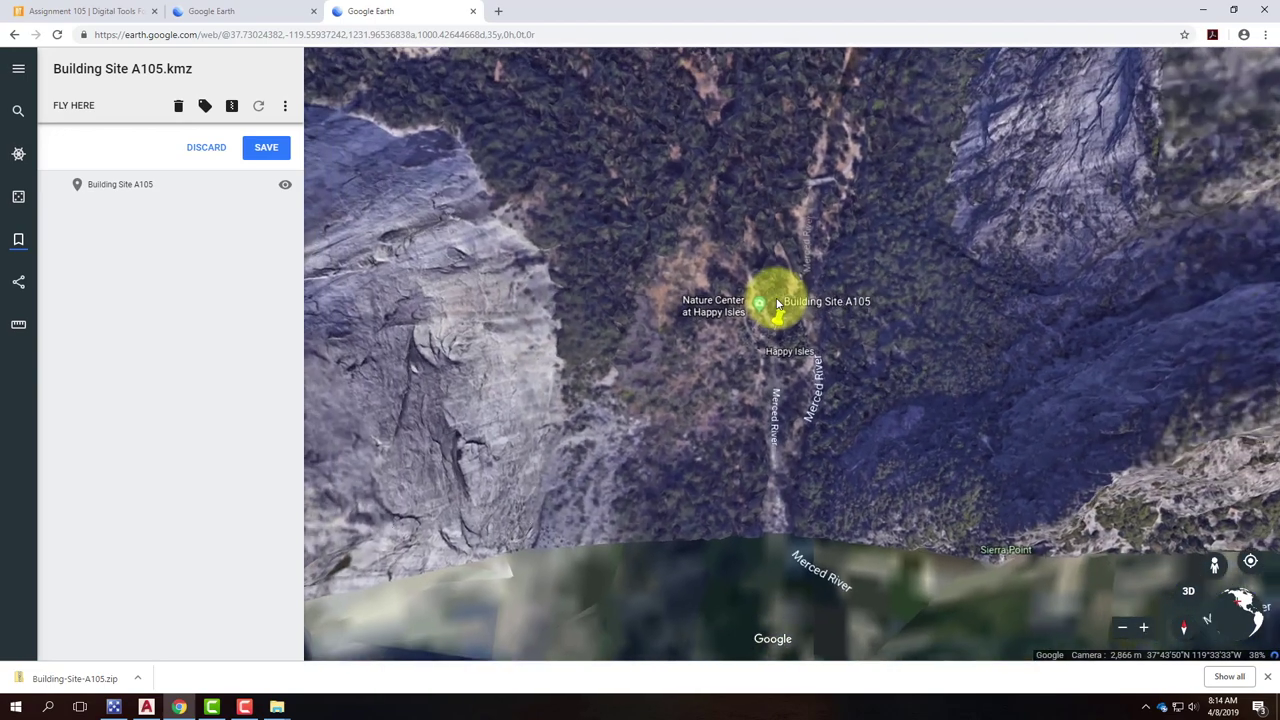
{"action": "scroll", "coordinate": [776, 297], "scroll_direction": "down", "scroll_amount": 2}
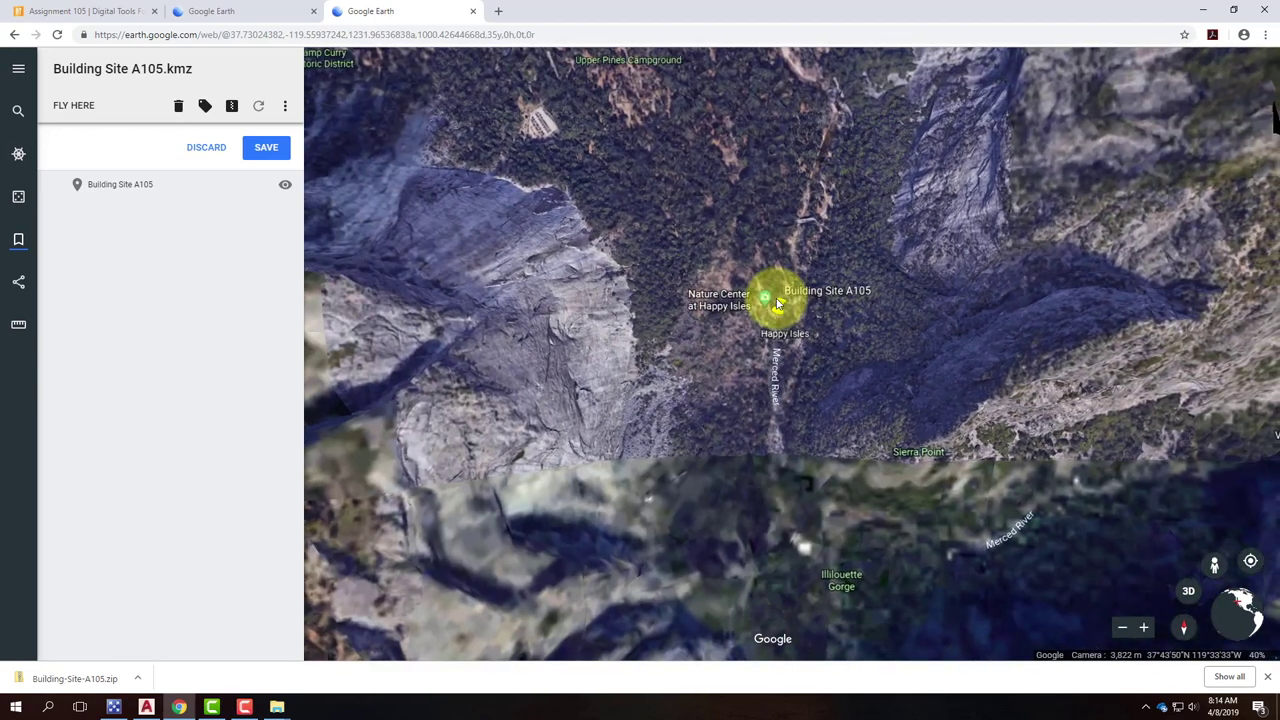
{"action": "scroll", "coordinate": [798, 318], "scroll_direction": "down", "scroll_amount": 1}
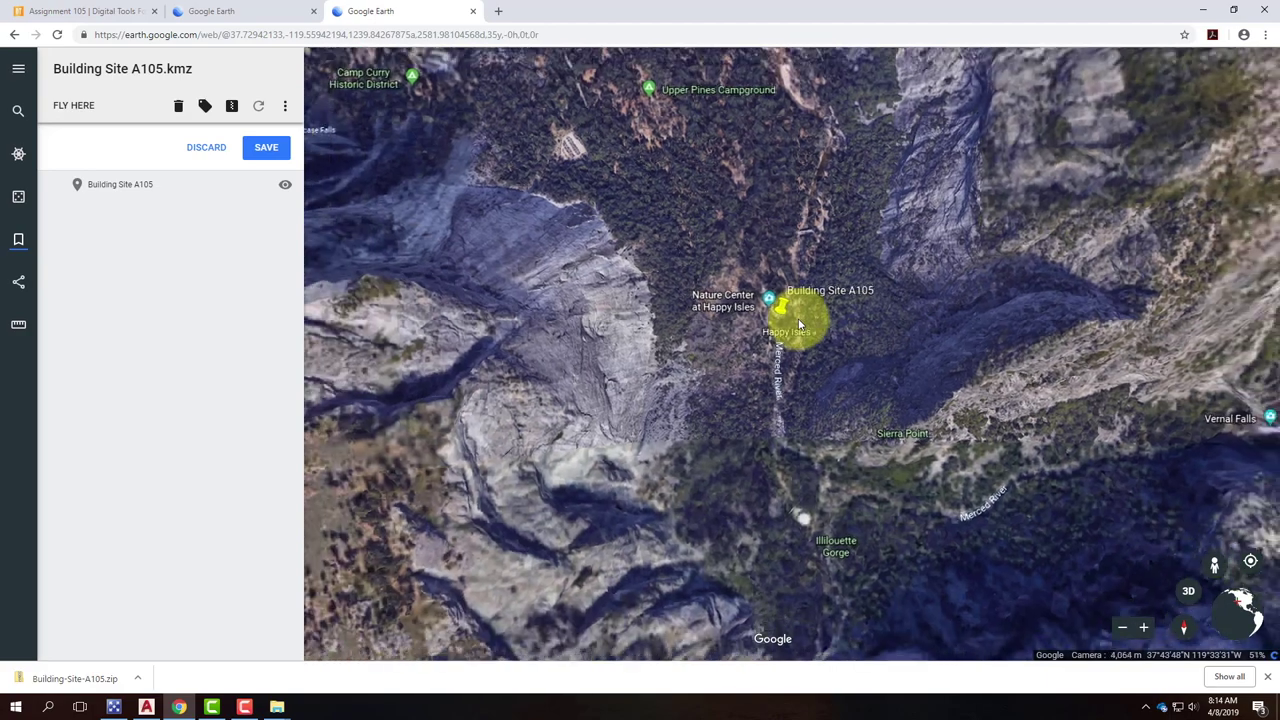
{"action": "scroll", "coordinate": [798, 318], "scroll_direction": "down", "scroll_amount": 1}
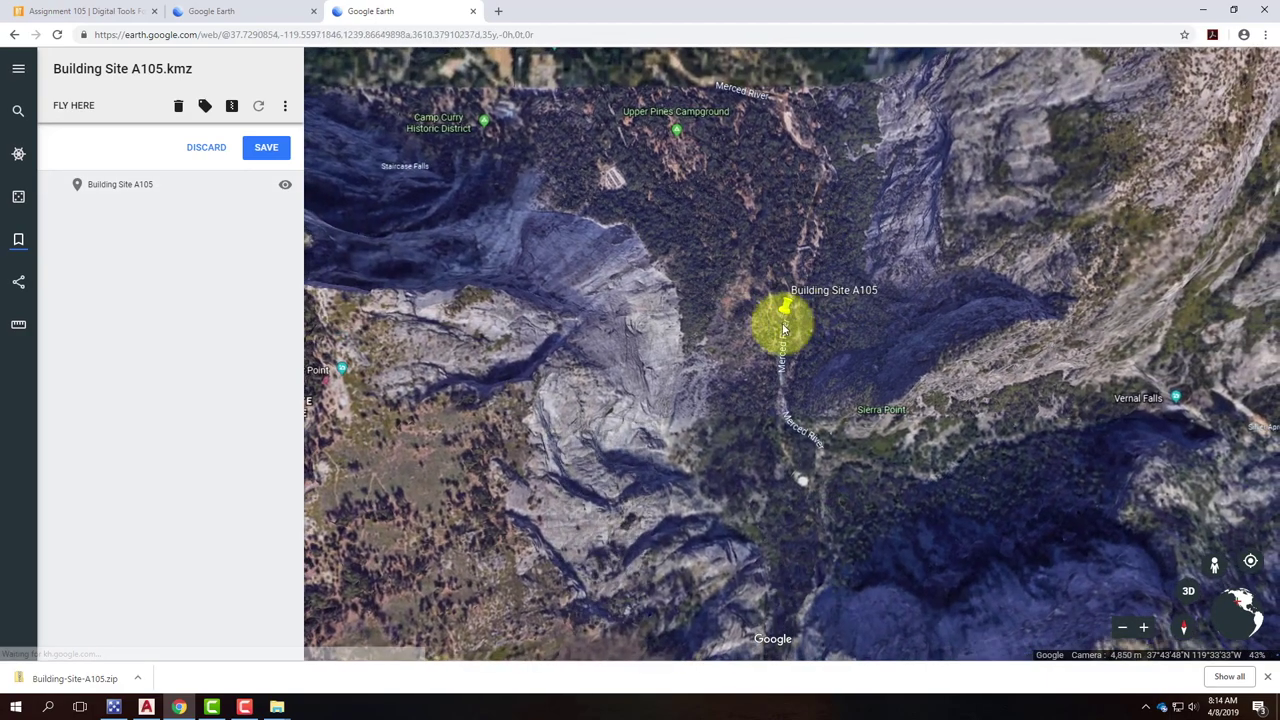
{"action": "scroll", "coordinate": [783, 328], "scroll_direction": "down", "scroll_amount": 1}
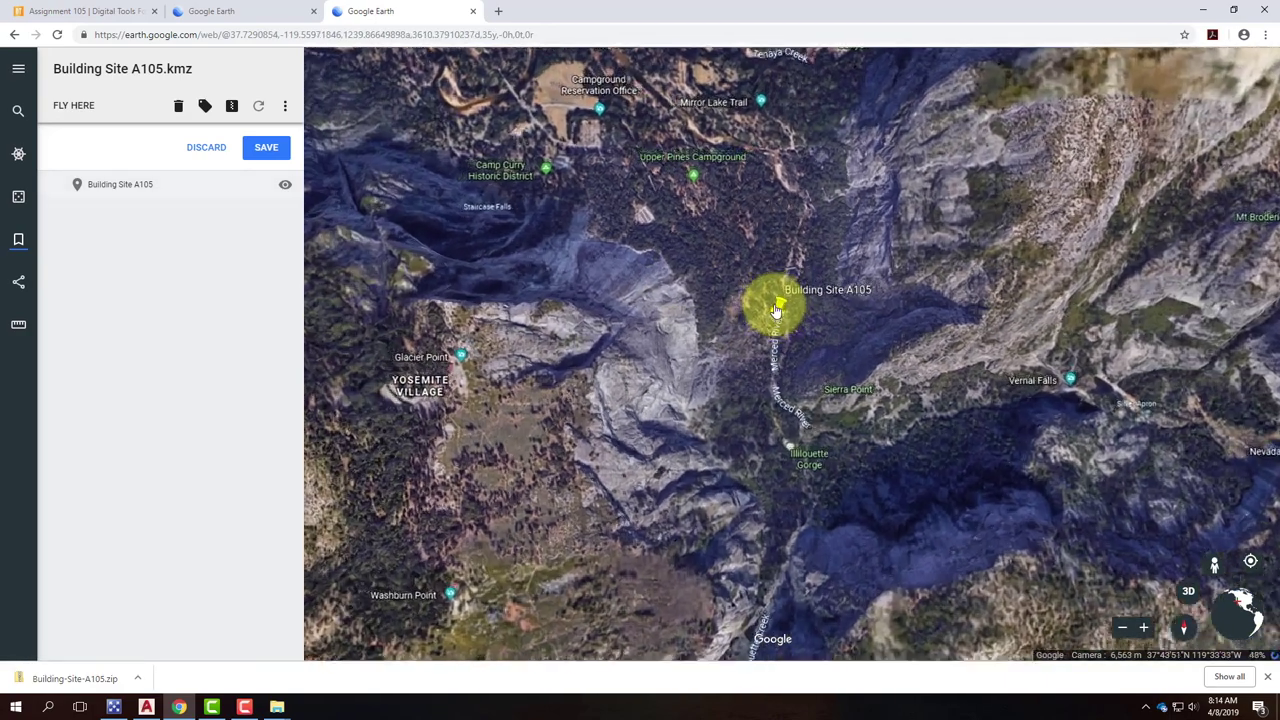
{"action": "scroll", "coordinate": [789, 343], "scroll_direction": "down", "scroll_amount": 1}
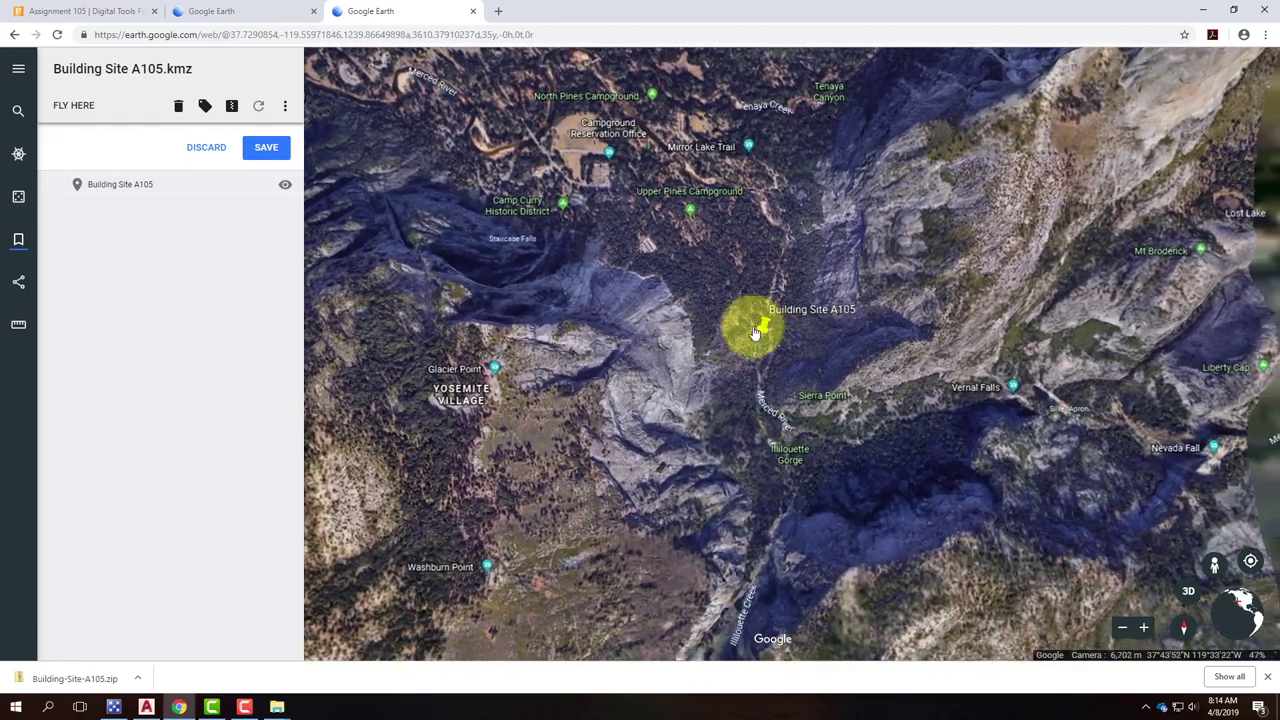
{"action": "scroll", "coordinate": [756, 333], "scroll_direction": "up", "scroll_amount": 3}
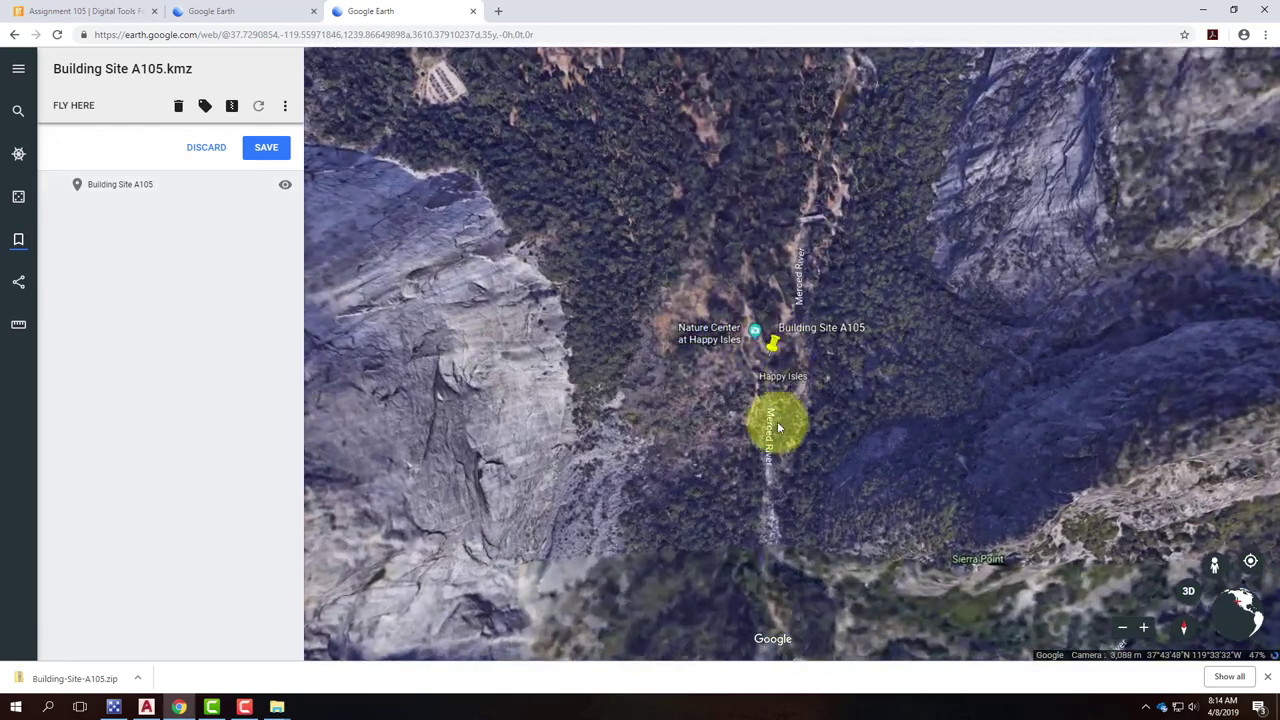
{"action": "scroll", "coordinate": [779, 428], "scroll_direction": "down", "scroll_amount": 3}
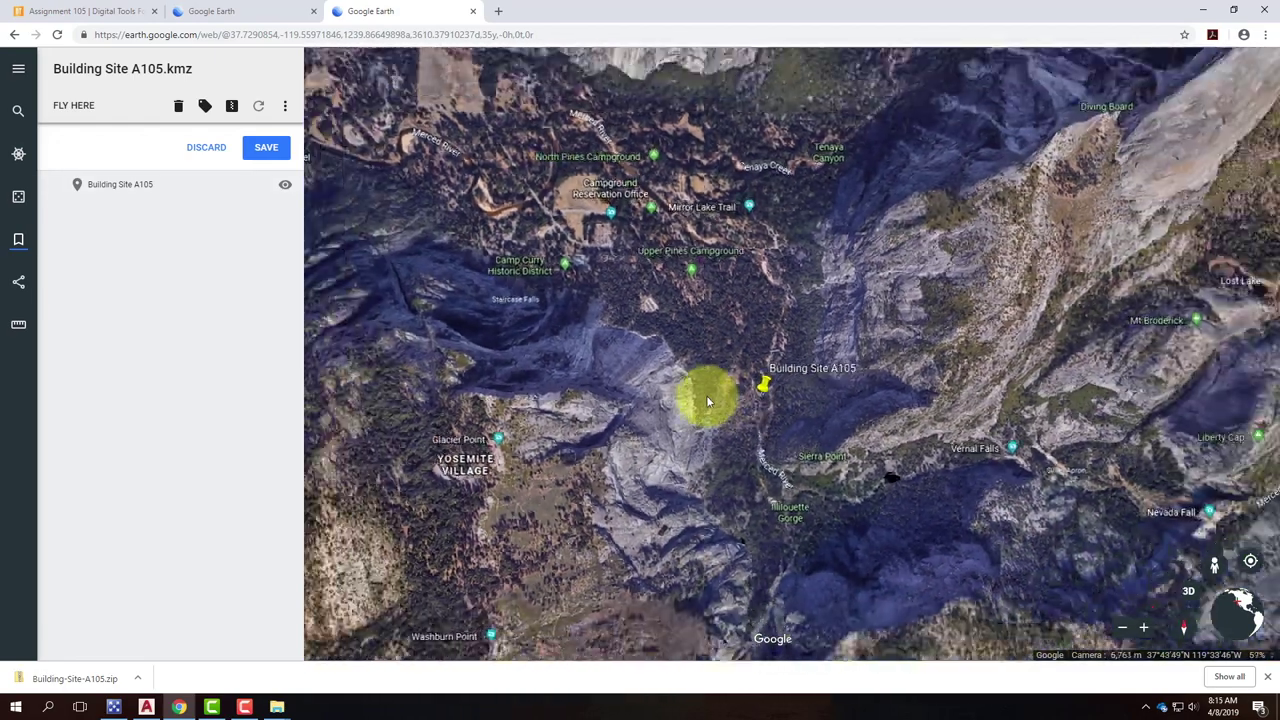
{"action": "scroll", "coordinate": [706, 395], "scroll_direction": "down", "scroll_amount": 2}
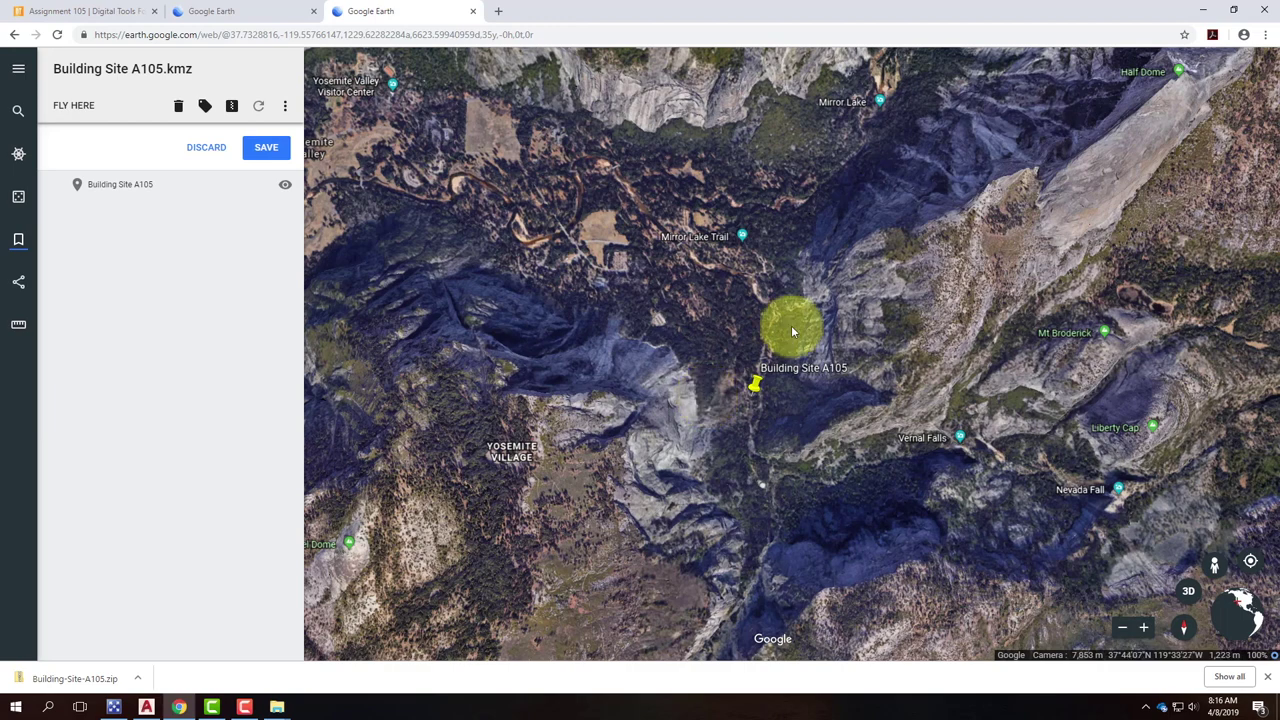
{"action": "scroll", "coordinate": [770, 391], "scroll_direction": "up", "scroll_amount": 3}
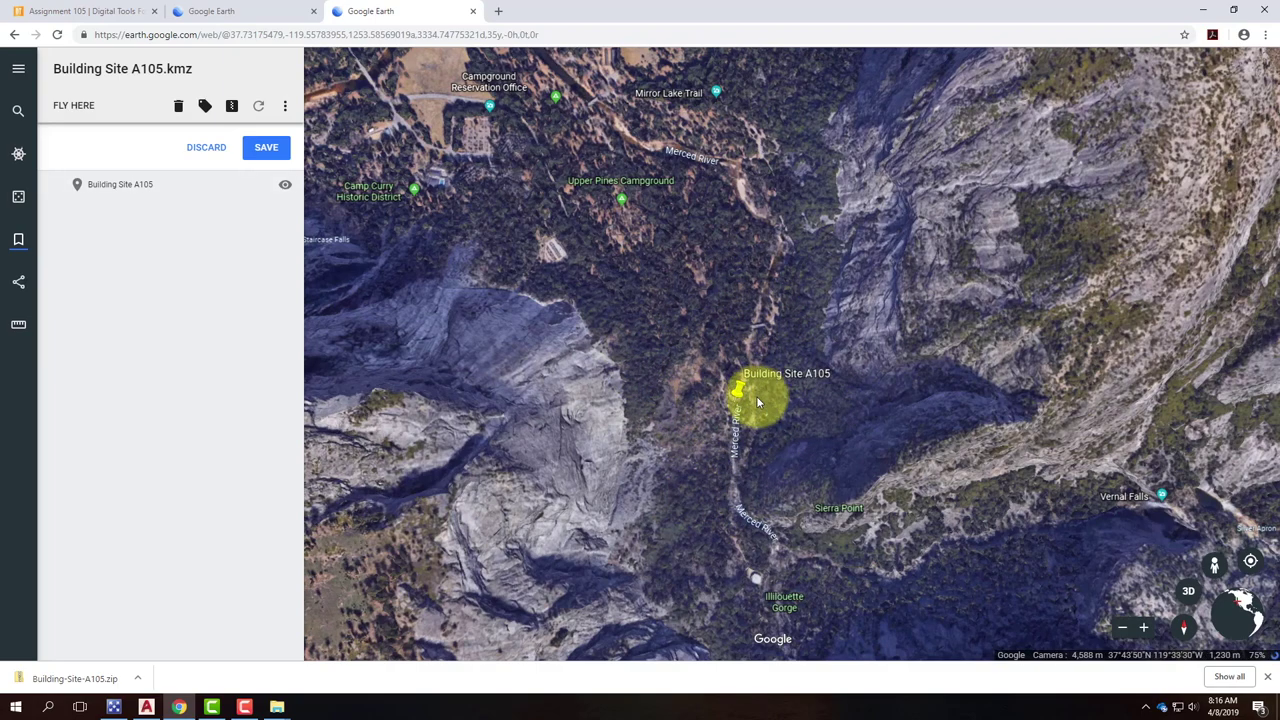
{"action": "scroll", "coordinate": [745, 410], "scroll_direction": "down", "scroll_amount": 4}
{"action": "scroll", "coordinate": [738, 430], "scroll_direction": "down", "scroll_amount": 3}
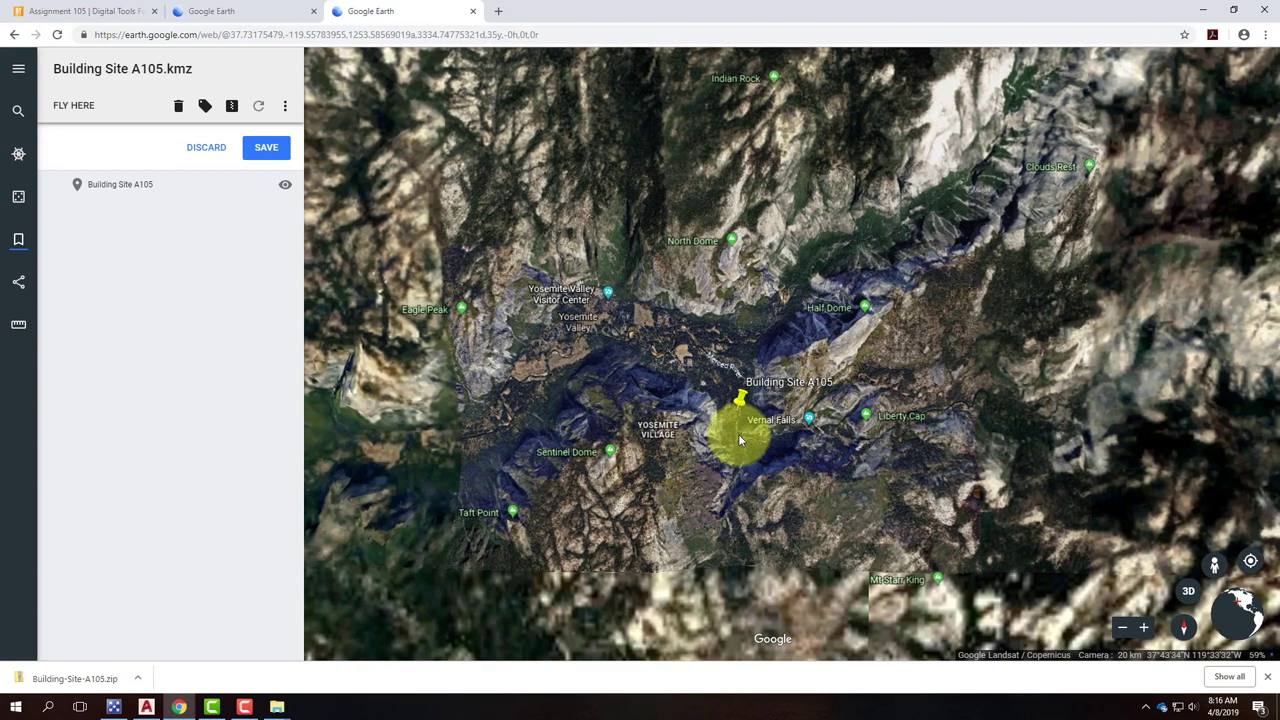
{"action": "scroll", "coordinate": [755, 432], "scroll_direction": "up", "scroll_amount": 2}
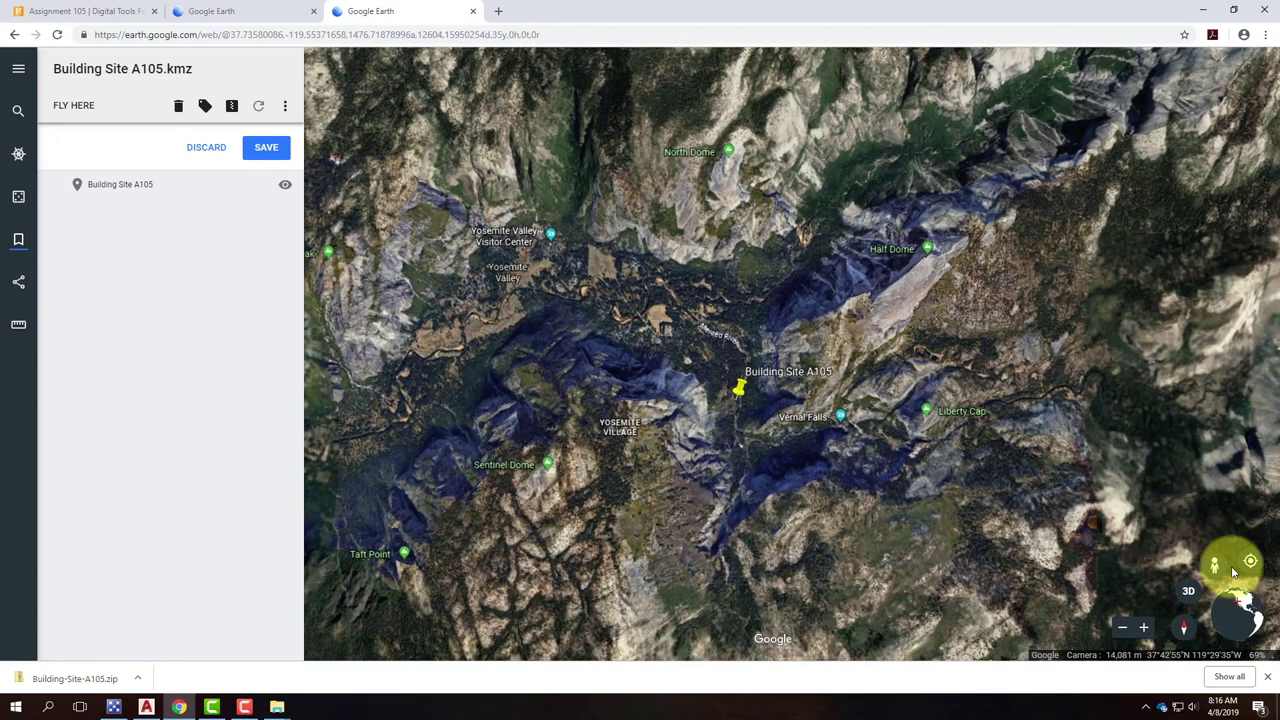
Pan and tilt the map so north faces up with Half Dome and Yosemite Village visible
{"action": "left_click_drag", "start_coordinate": [748, 408], "coordinate": [1094, 487]}
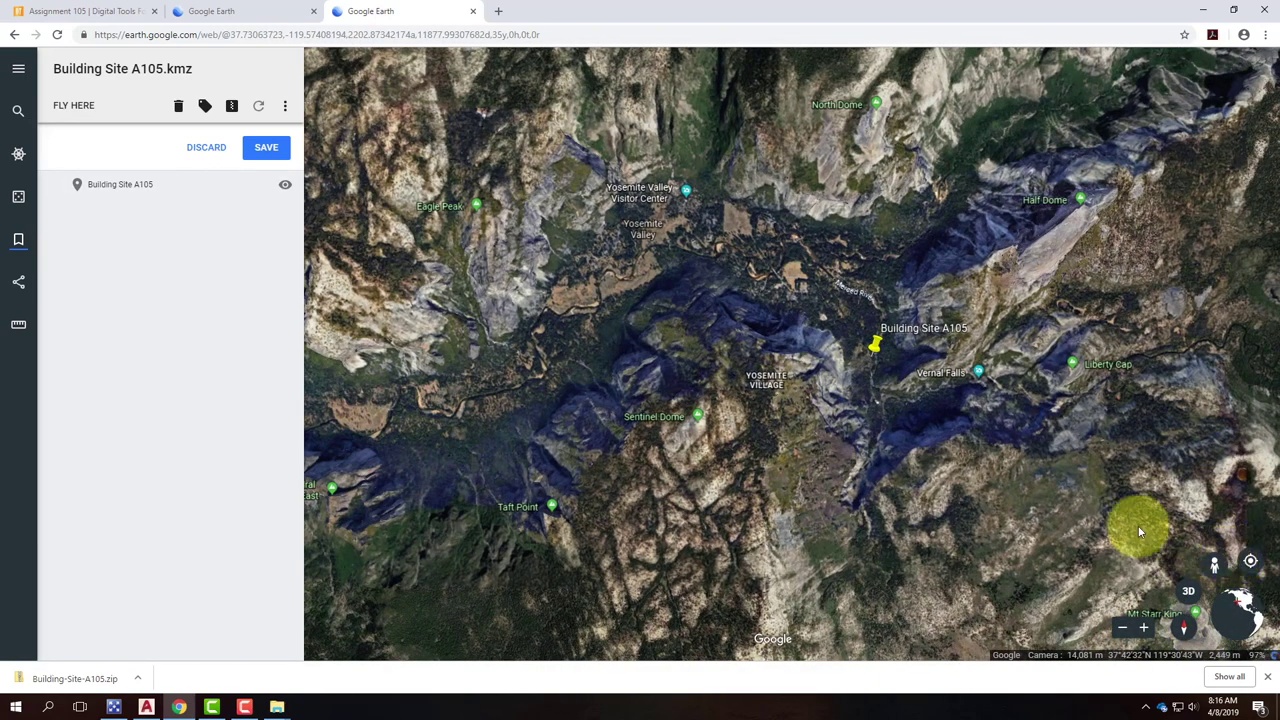
{"action": "mouse_move", "coordinate": [805, 422]}
{"action": "left_mouse_down", "text": "shift"}
{"action": "mouse_move", "coordinate": [871, 400]}
{"action": "mouse_move", "coordinate": [849, 437]}
{"action": "mouse_move", "coordinate": [853, 425]}
{"action": "mouse_move", "coordinate": [818, 427]}
{"action": "mouse_move", "coordinate": [829, 451]}
{"action": "mouse_move", "coordinate": [940, 490]}
{"action": "left_mouse_up", "text": "shift"}
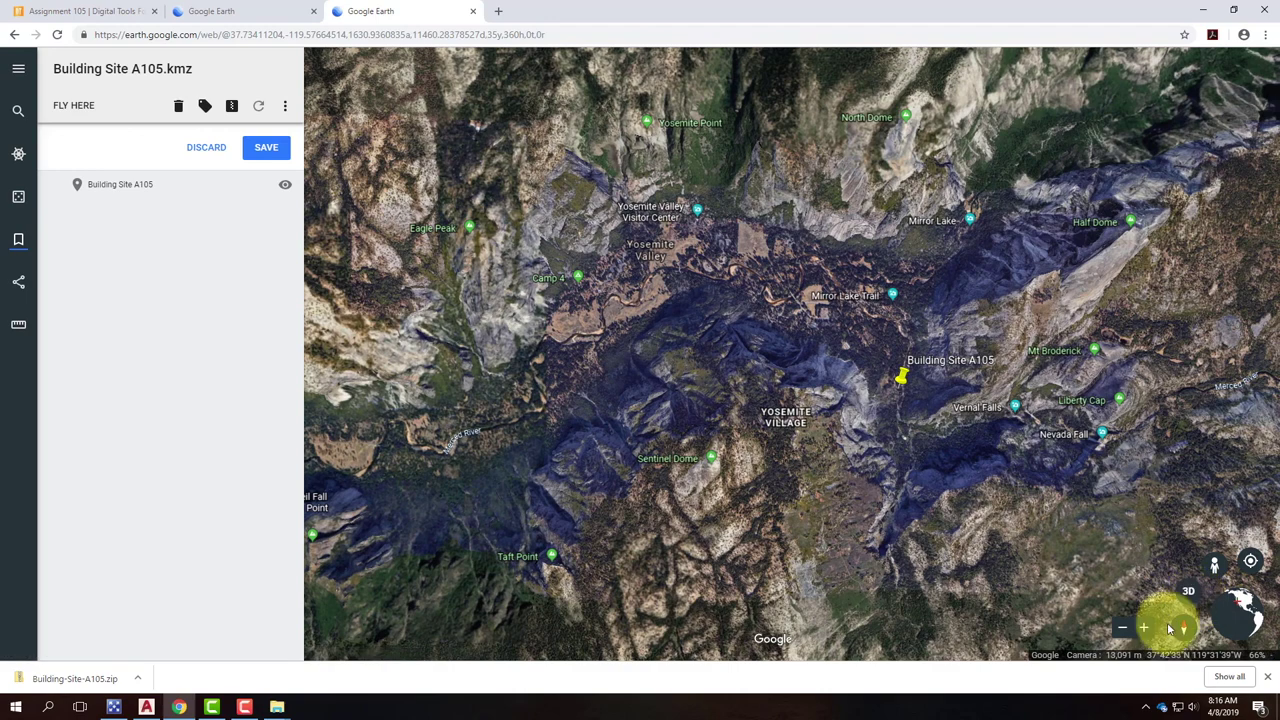
{"action": "left_click_drag", "start_coordinate": [839, 394], "coordinate": [929, 420], "text": "shift"}
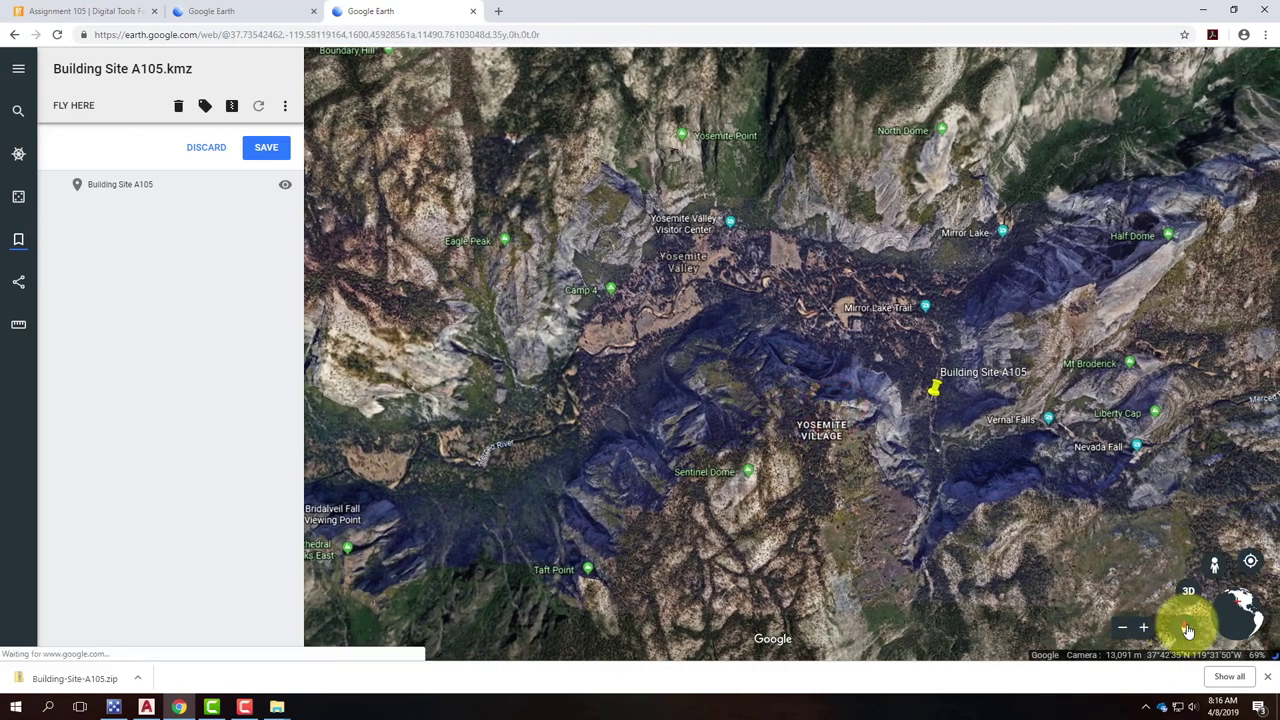
{"action": "left_click", "coordinate": [1186, 624]}
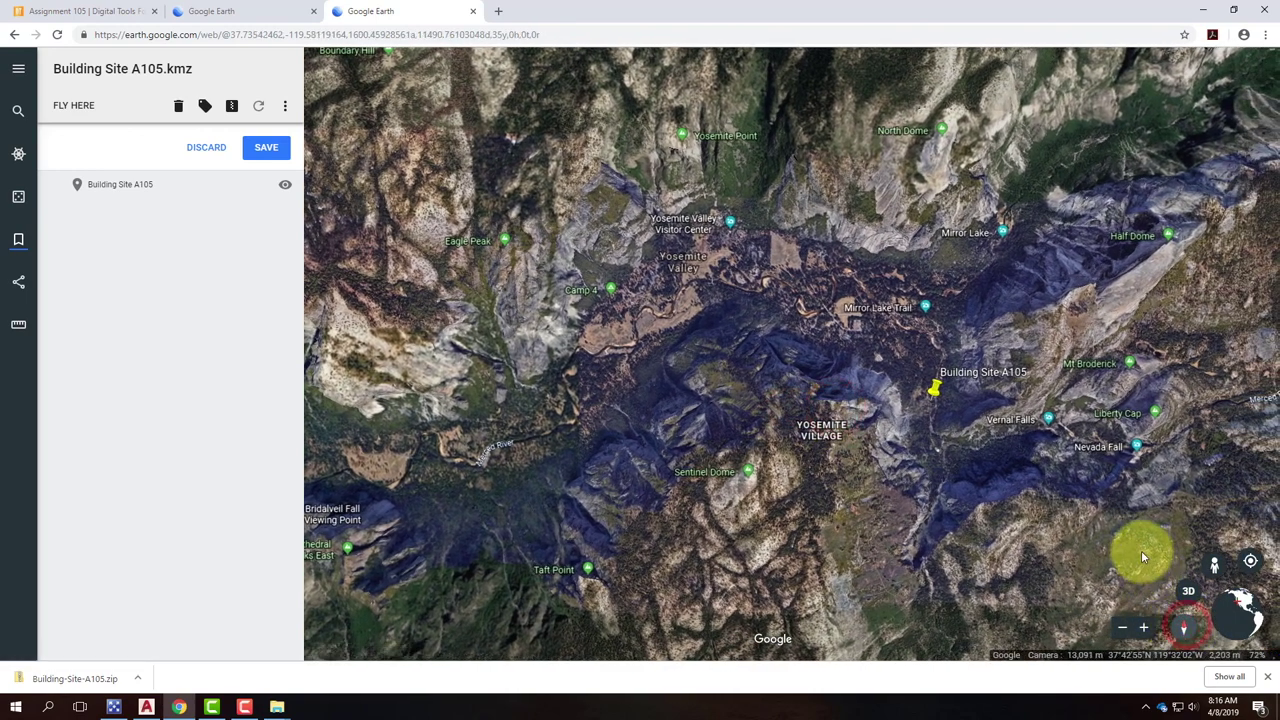
{"action": "left_click_drag", "start_coordinate": [959, 428], "coordinate": [903, 434]}
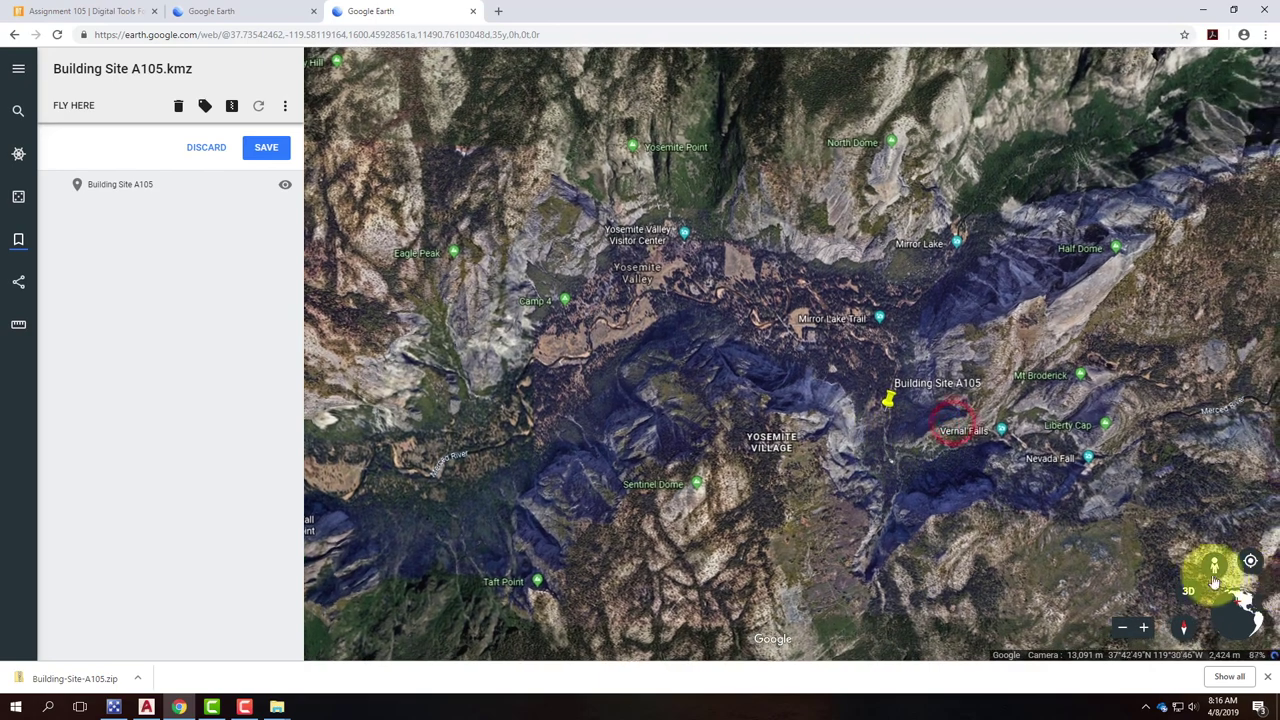
{"action": "left_click", "coordinate": [1191, 591]}
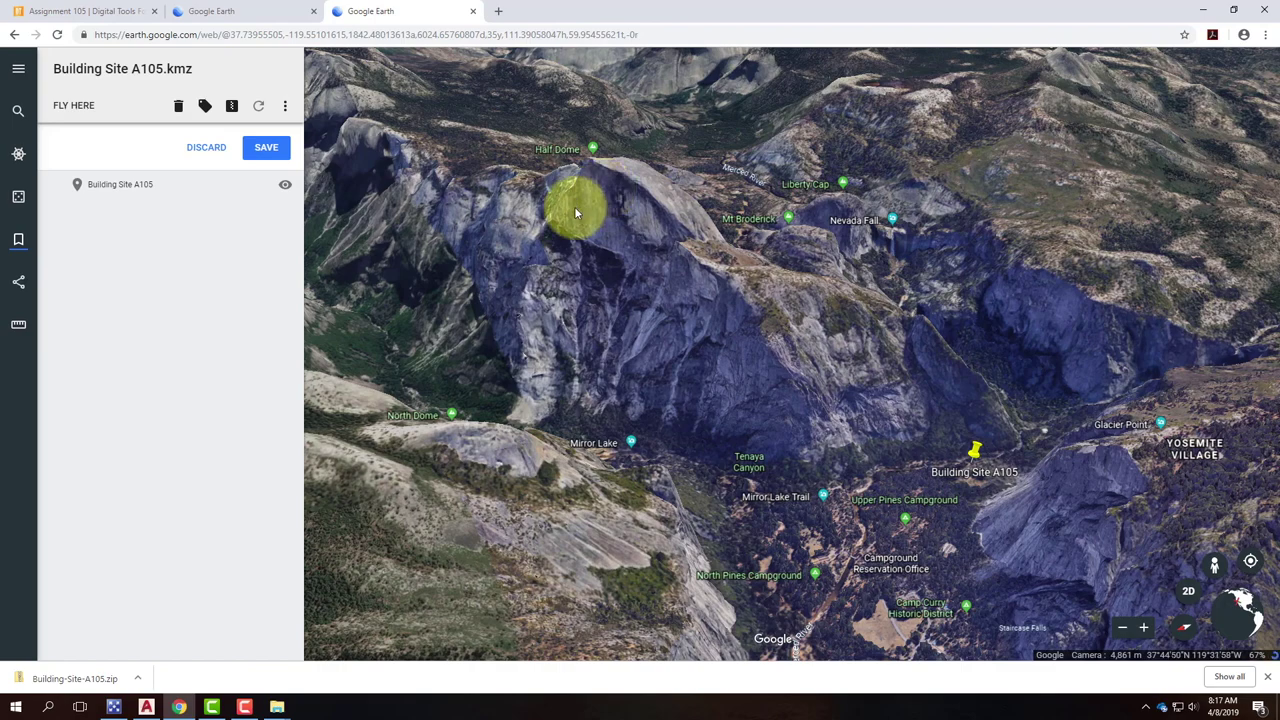
Zoom the tilted 3D terrain toward Half Dome and back out around the placemark
{"action": "scroll", "coordinate": [574, 206], "scroll_direction": "up", "scroll_amount": 3}
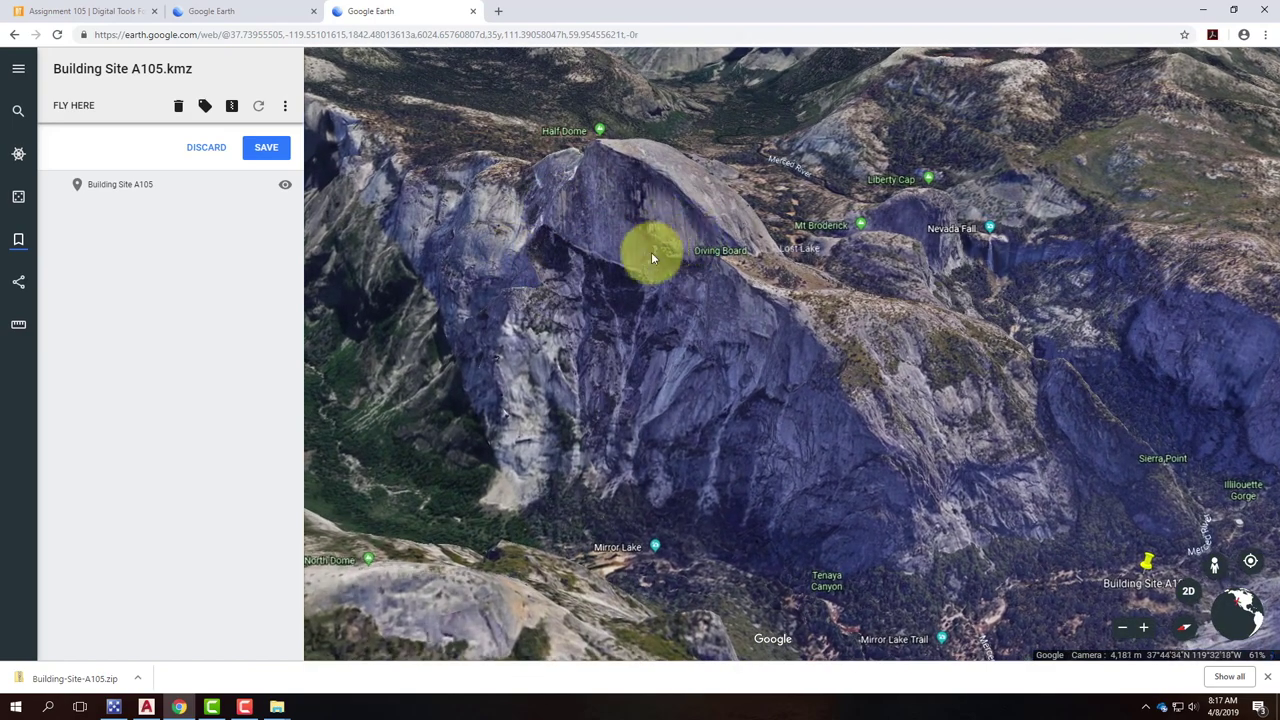
{"action": "scroll", "coordinate": [871, 414], "scroll_direction": "down", "scroll_amount": 5}
{"action": "scroll", "coordinate": [871, 400], "scroll_direction": "up", "scroll_amount": 4}
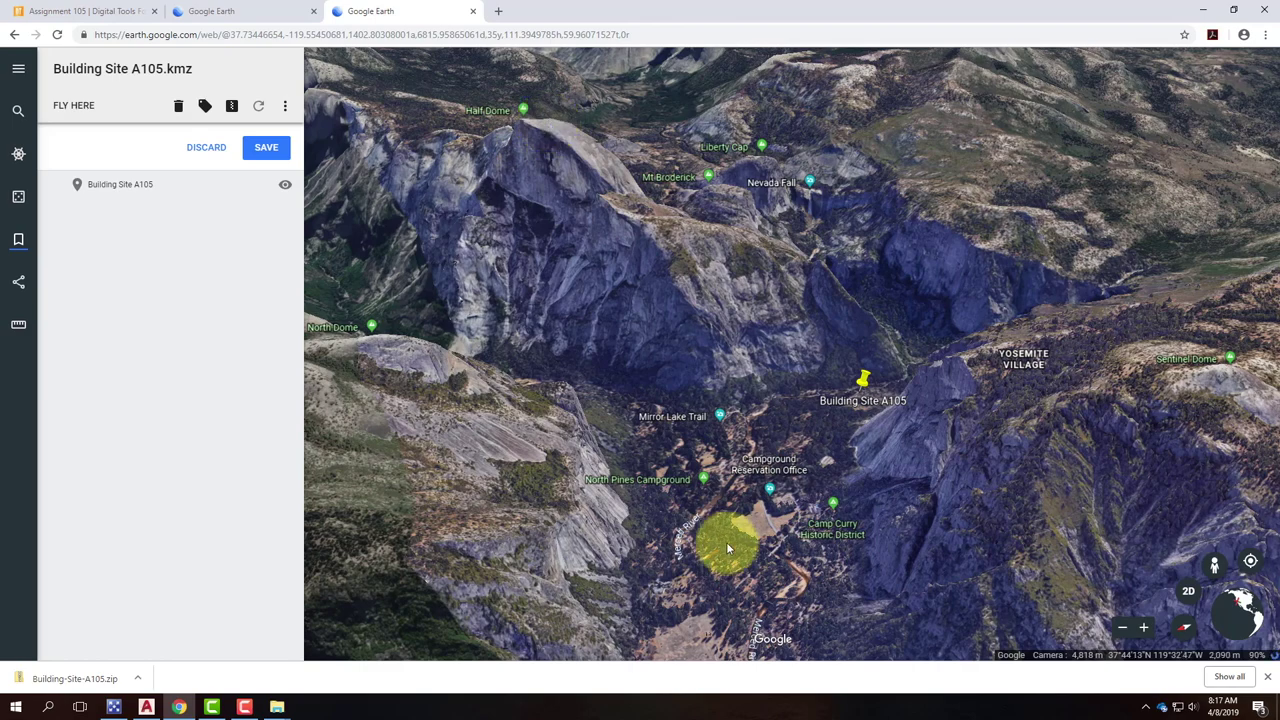
{"action": "scroll", "coordinate": [888, 383], "scroll_direction": "down", "scroll_amount": 2}
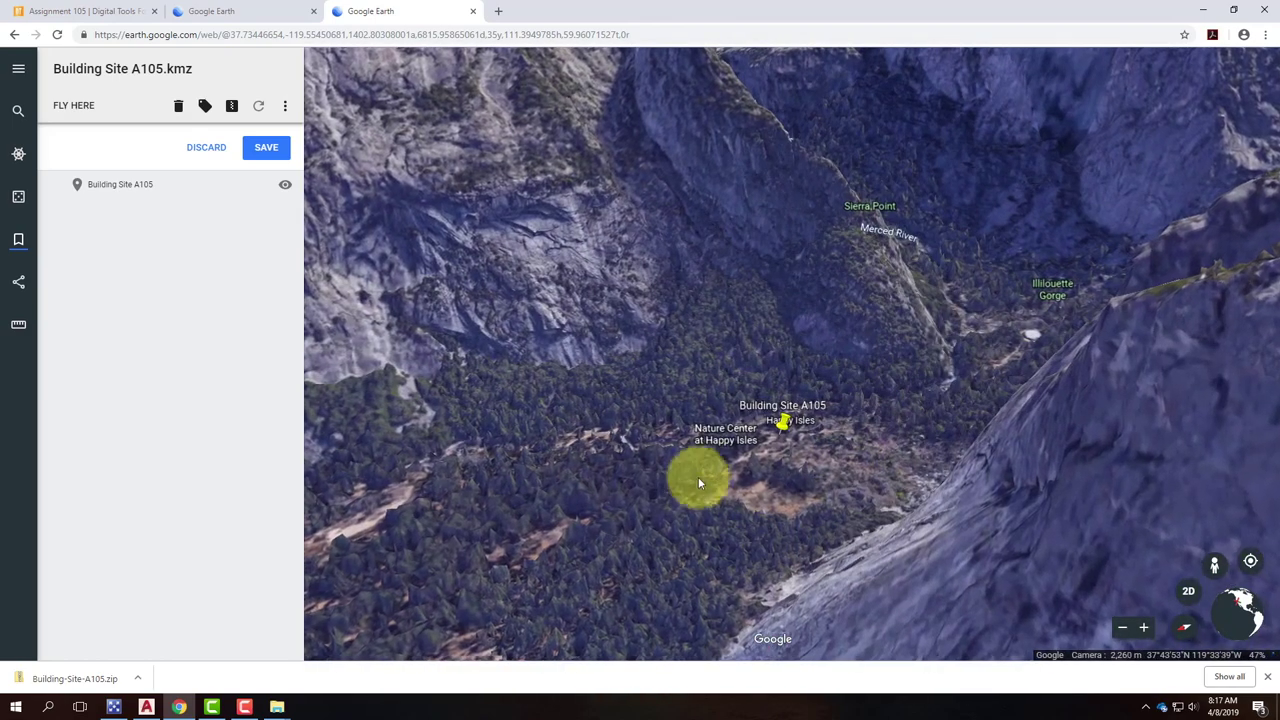
{"action": "scroll", "coordinate": [725, 484], "scroll_direction": "down", "scroll_amount": 2}
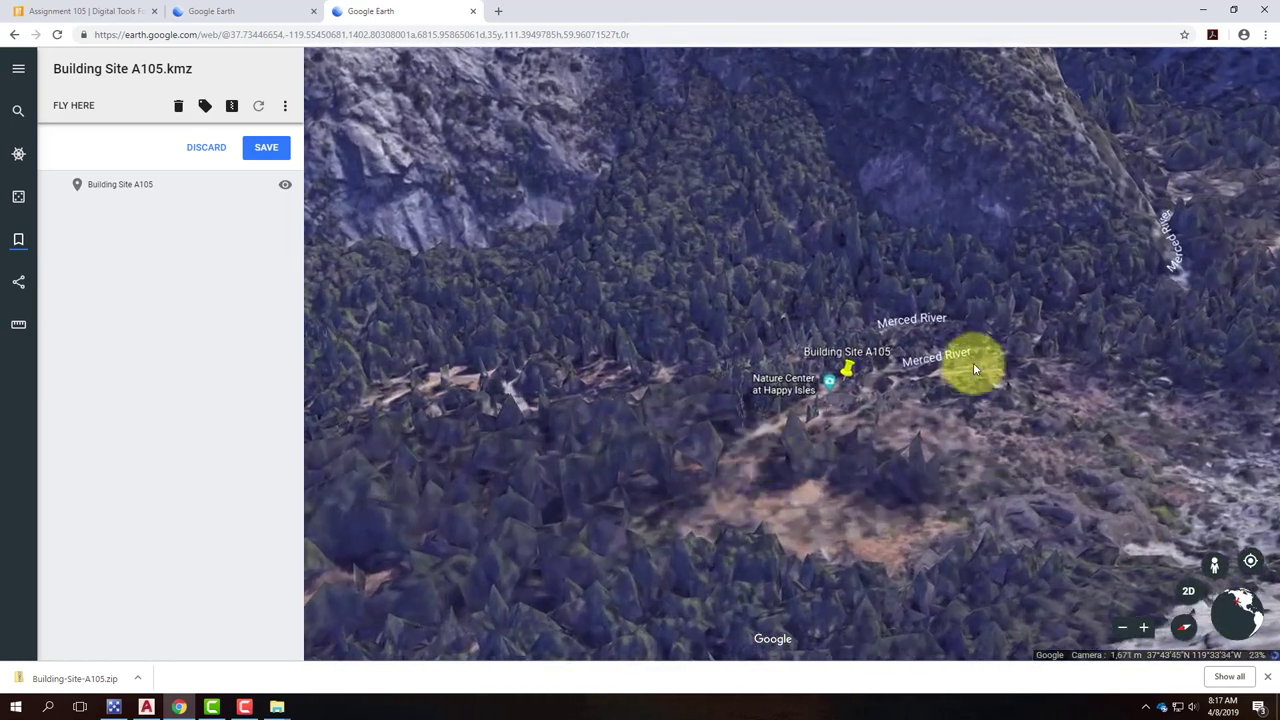
{"action": "scroll", "coordinate": [975, 362], "scroll_direction": "down", "scroll_amount": 2}
{"action": "scroll", "coordinate": [1028, 348], "scroll_direction": "up", "scroll_amount": 1}
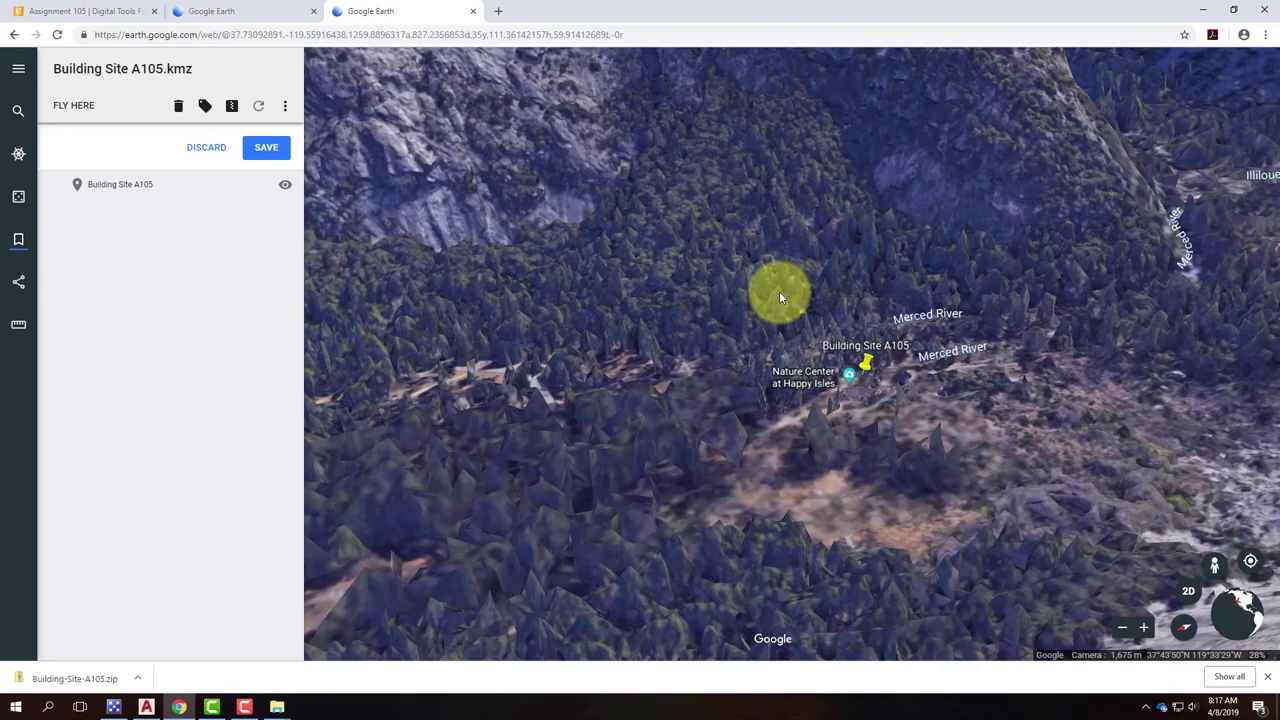
{"action": "left_click", "coordinate": [745, 488]}
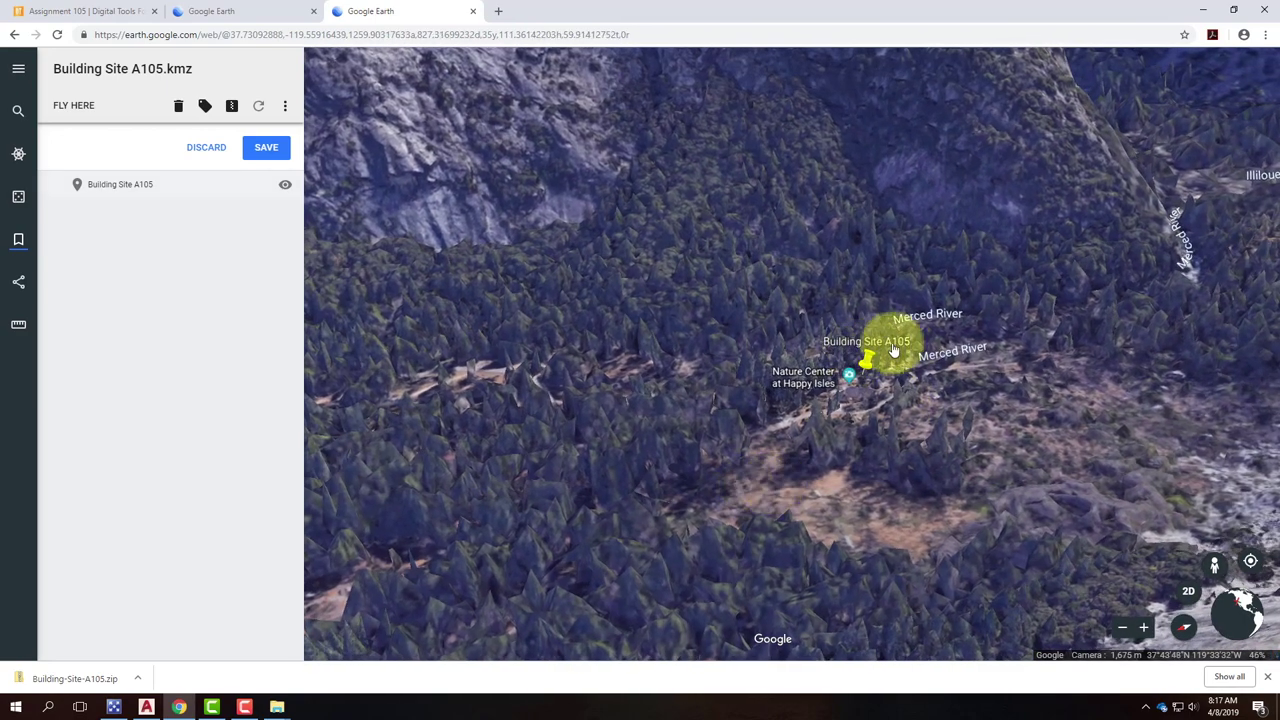
{"action": "scroll", "coordinate": [889, 307], "scroll_direction": "up", "scroll_amount": 1}
{"action": "scroll", "coordinate": [906, 300], "scroll_direction": "up", "scroll_amount": 2}
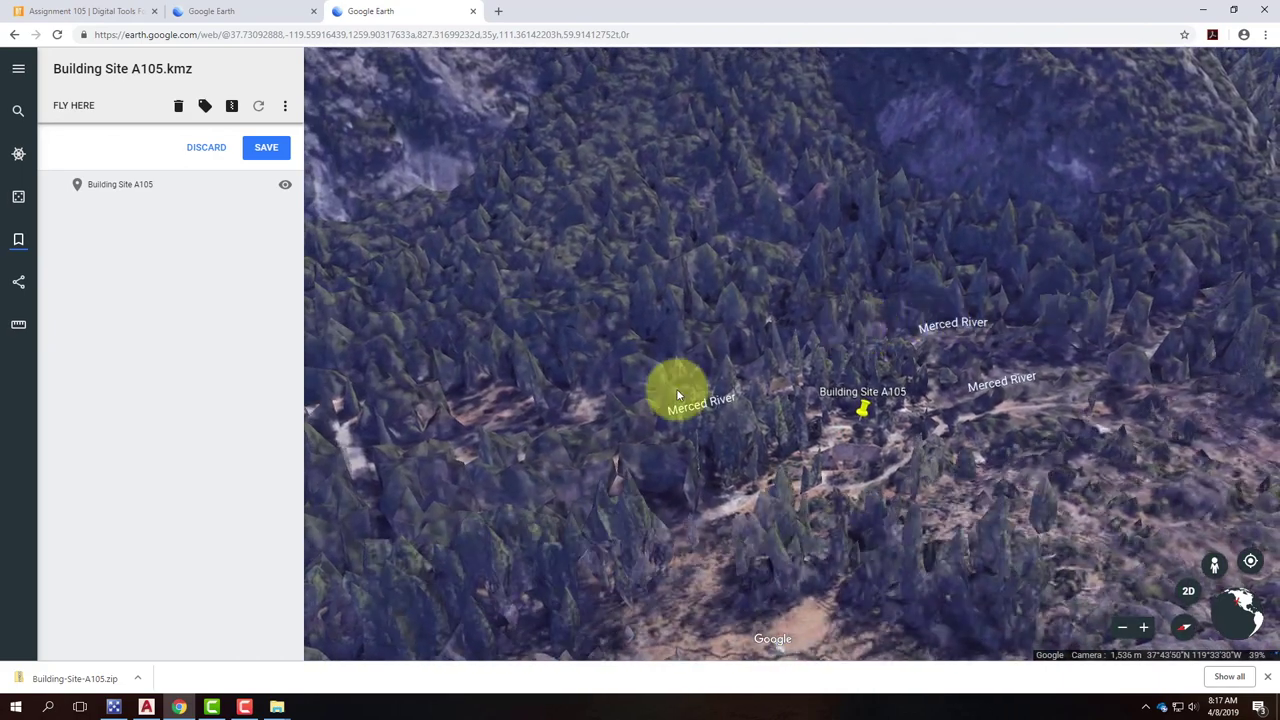
{"action": "scroll", "coordinate": [796, 366], "scroll_direction": "down", "scroll_amount": 3}
{"action": "scroll", "coordinate": [856, 418], "scroll_direction": "up", "scroll_amount": 4}
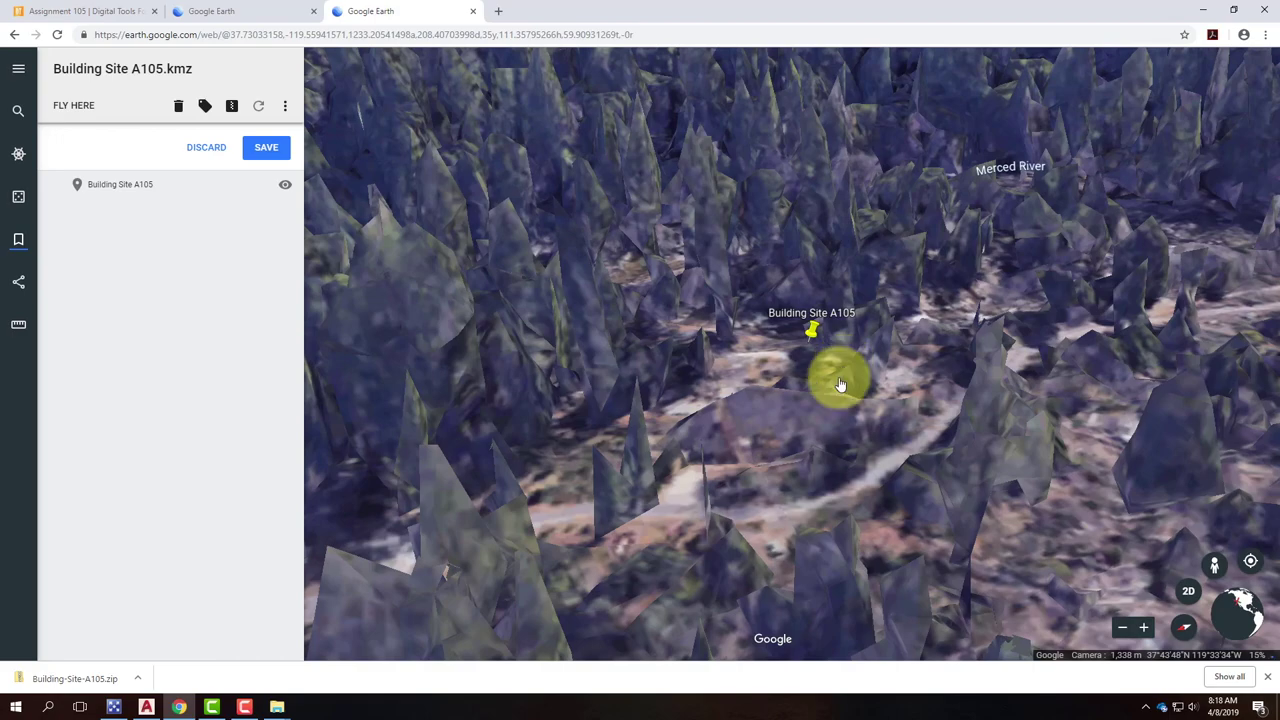
{"action": "scroll", "coordinate": [843, 364], "scroll_direction": "down", "scroll_amount": 4}
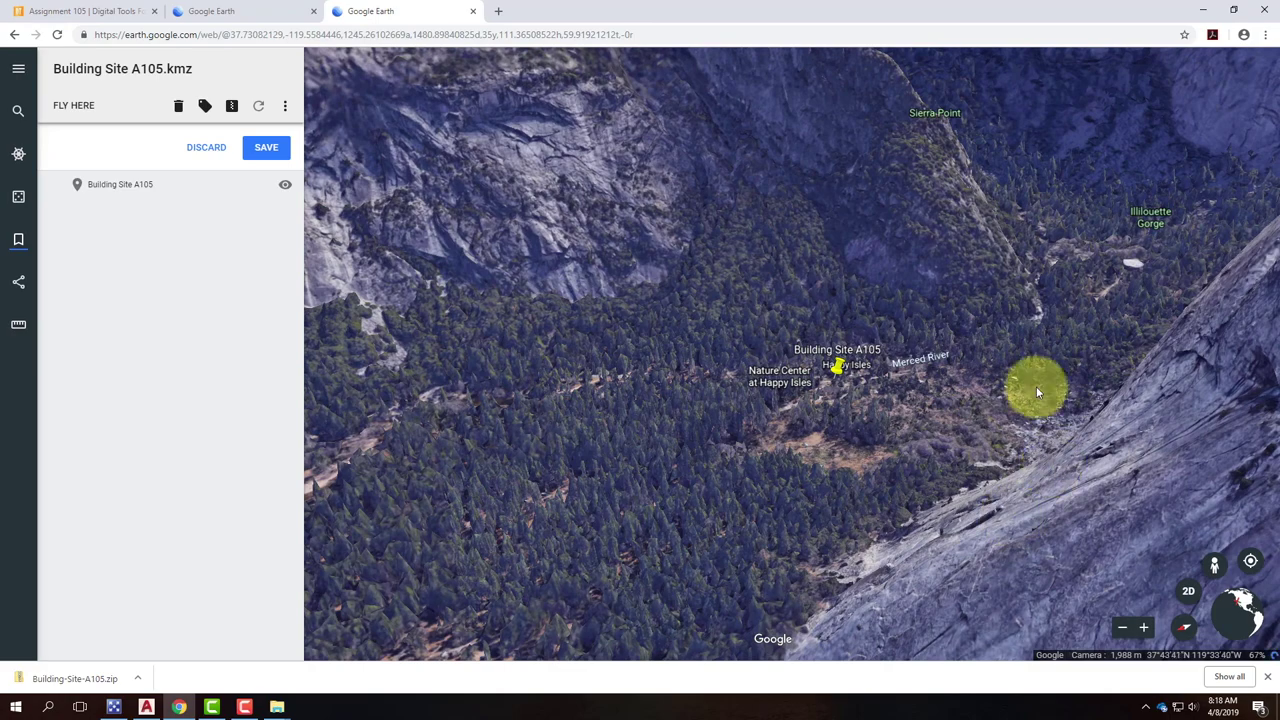
{"action": "scroll", "coordinate": [1045, 392], "scroll_direction": "down", "scroll_amount": 5}
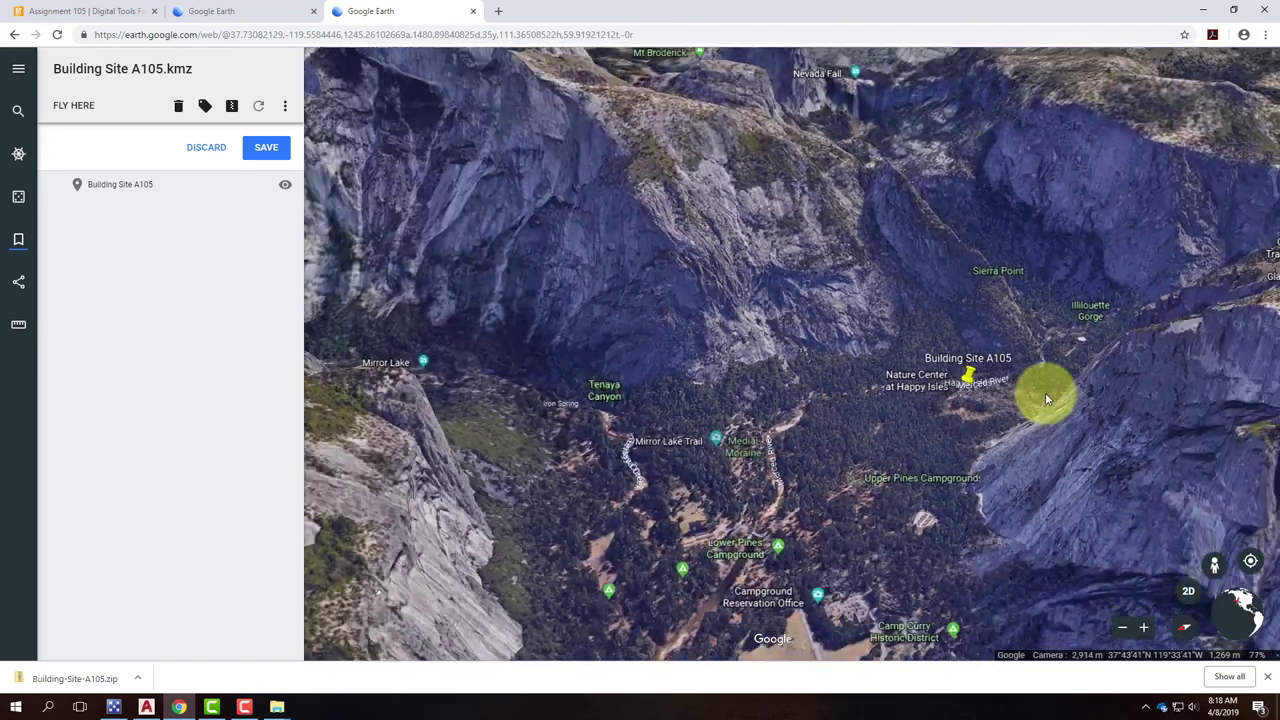
{"action": "scroll", "coordinate": [850, 393], "scroll_direction": "up", "scroll_amount": 2}
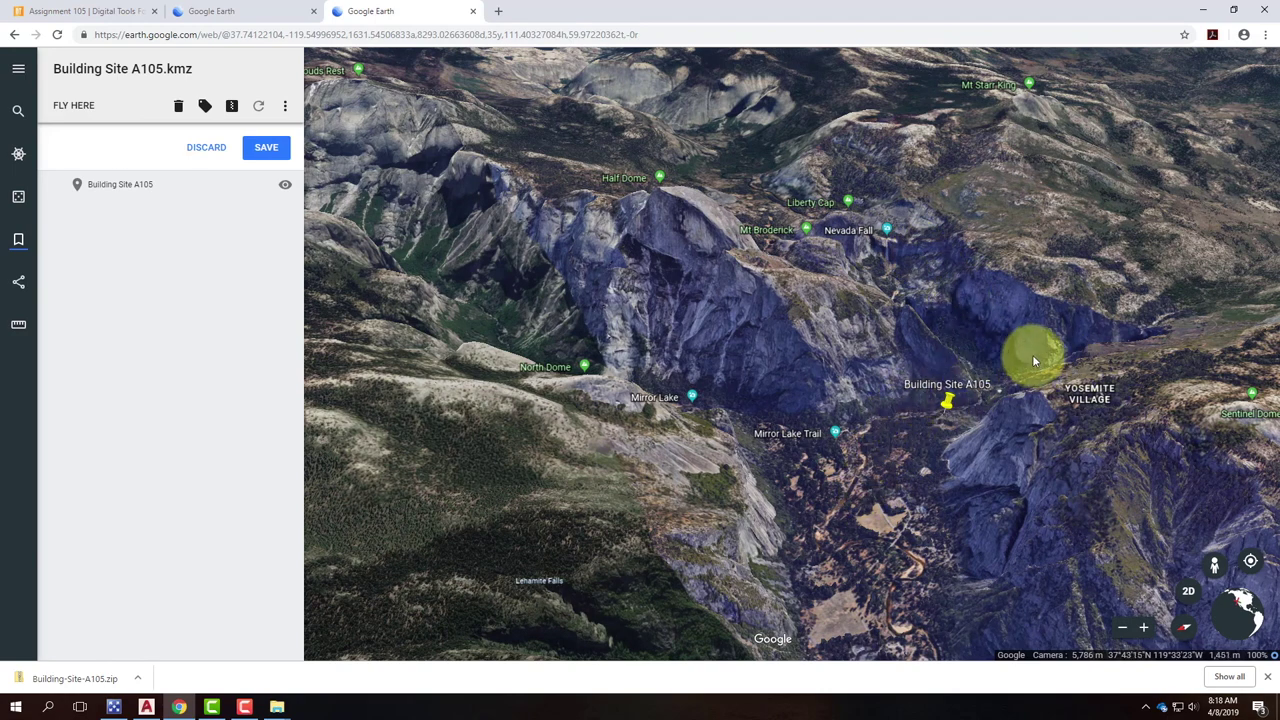
Return the map to a flat top-down view facing north
{"action": "left_click", "coordinate": [1190, 593]}
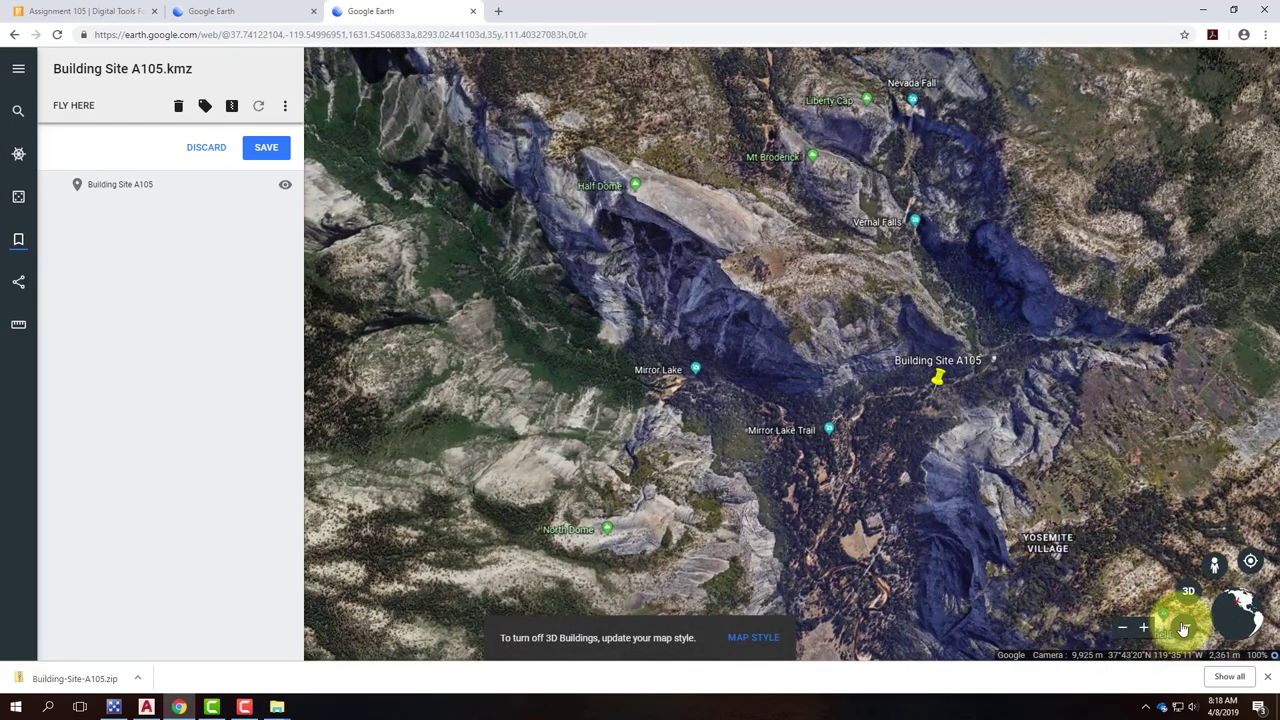
{"action": "left_click", "coordinate": [1185, 630]}
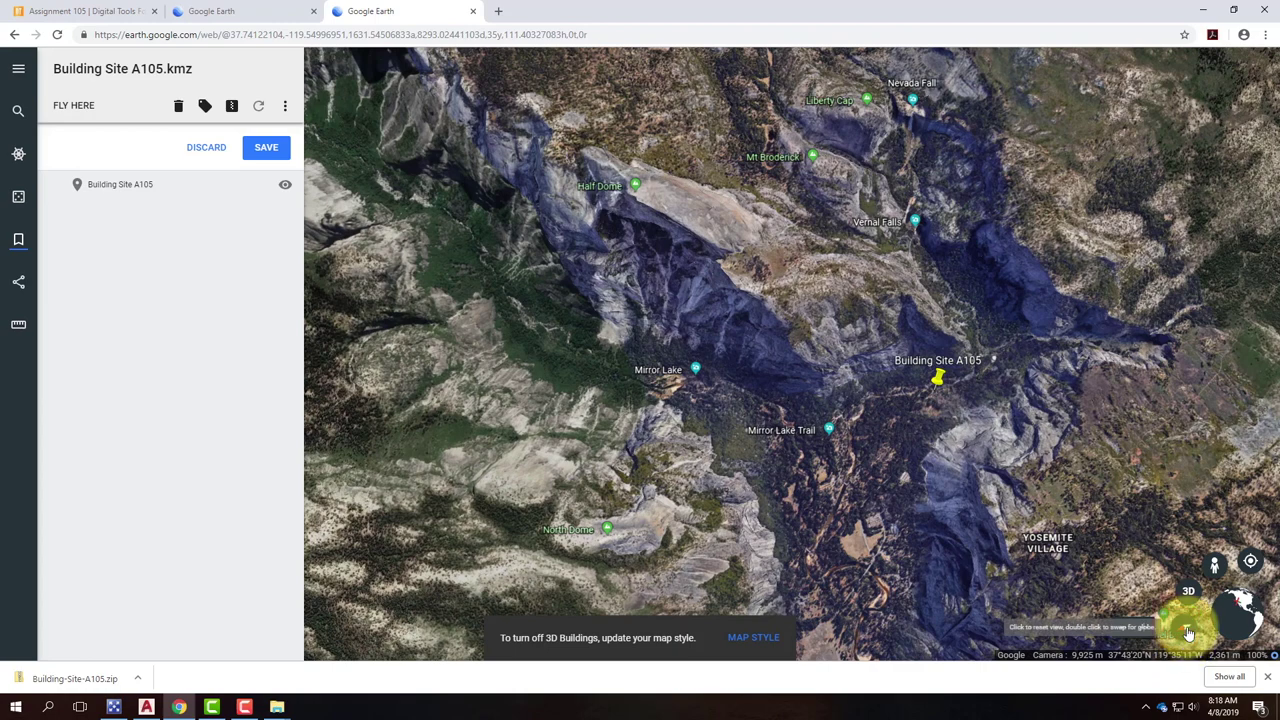
{"action": "left_click_drag", "start_coordinate": [1188, 632], "coordinate": [1180, 620]}
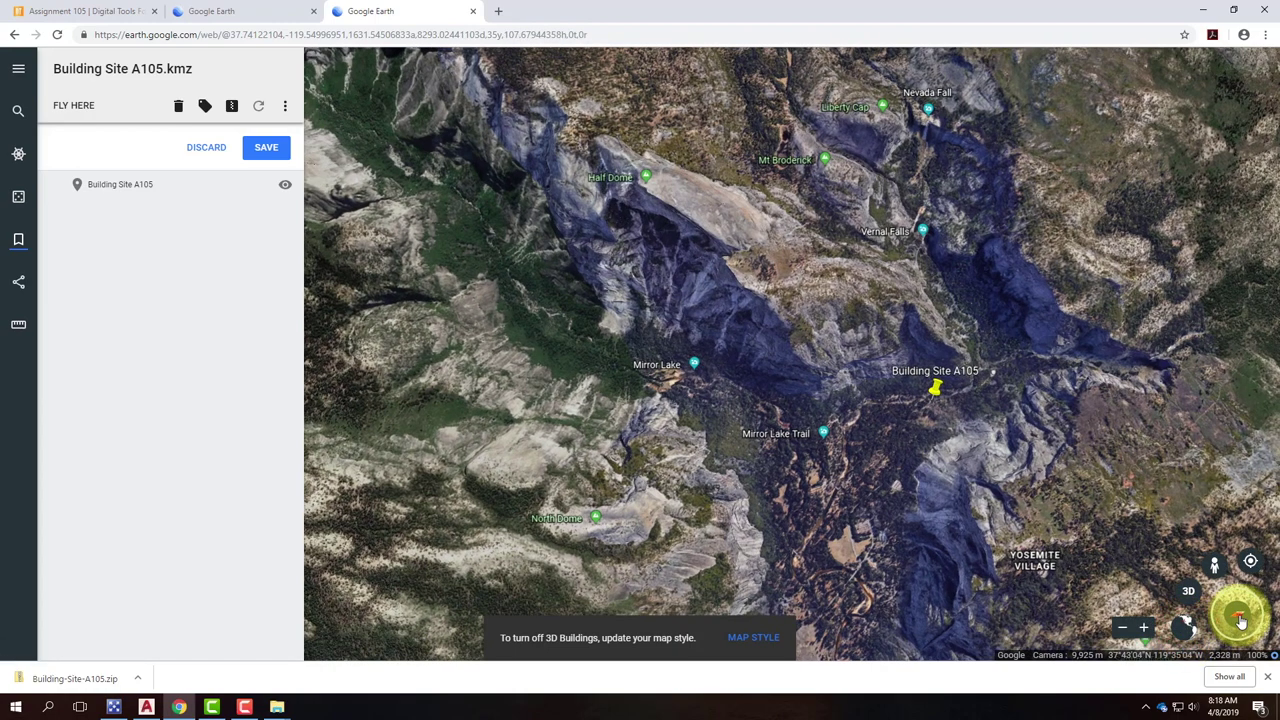
{"action": "left_click", "coordinate": [1236, 622]}
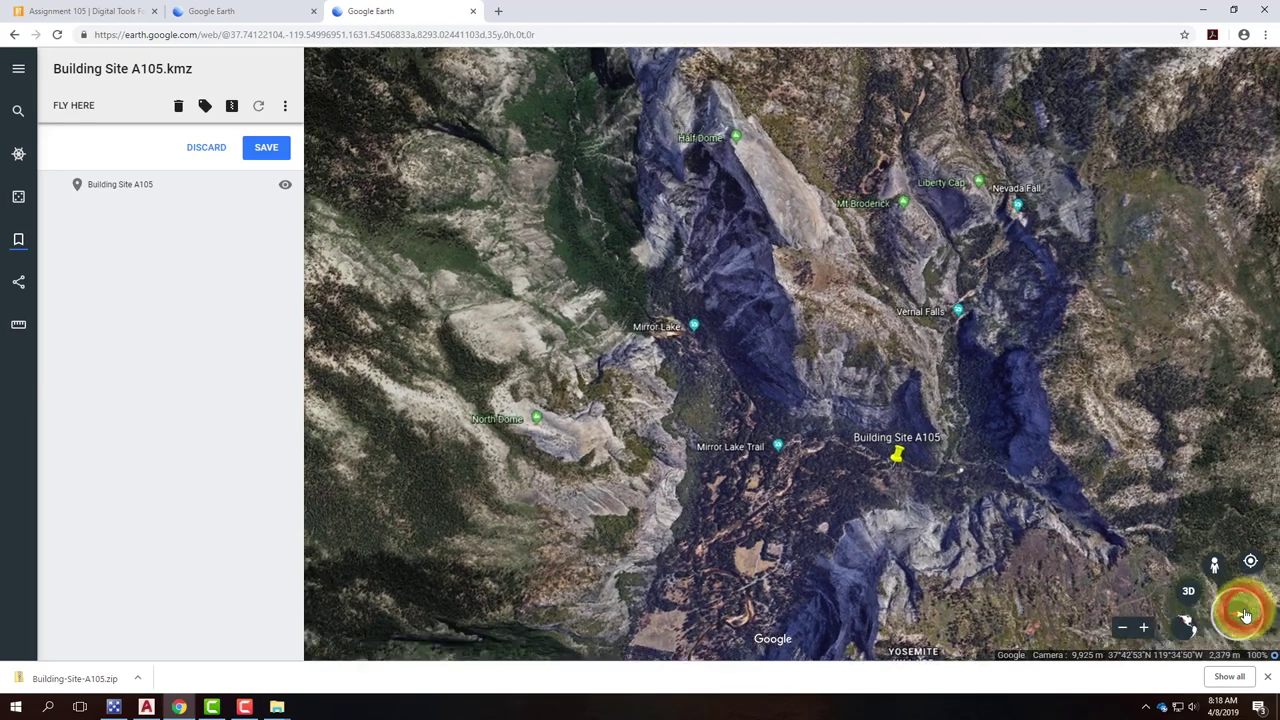
Zoom in on the Building Site A105 placemark beside the Merced River
{"action": "scroll", "coordinate": [941, 388], "scroll_direction": "down", "scroll_amount": 3}
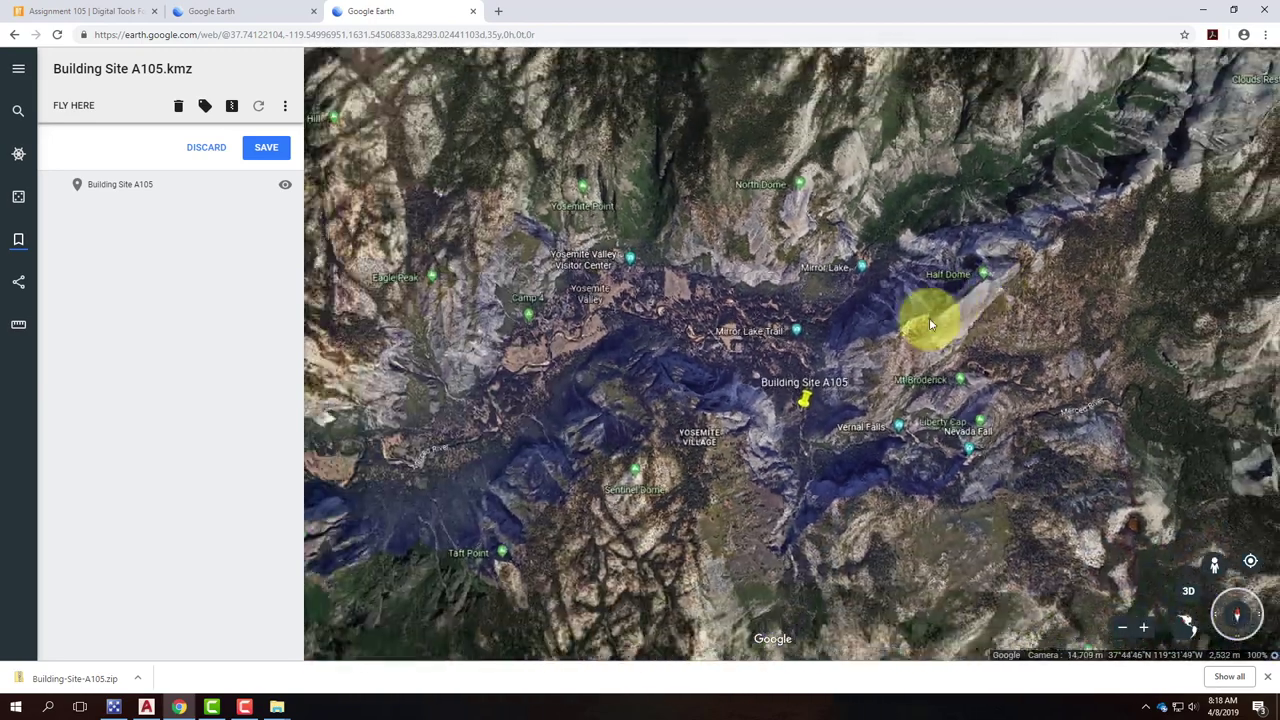
{"action": "scroll", "coordinate": [887, 370], "scroll_direction": "up", "scroll_amount": 2}
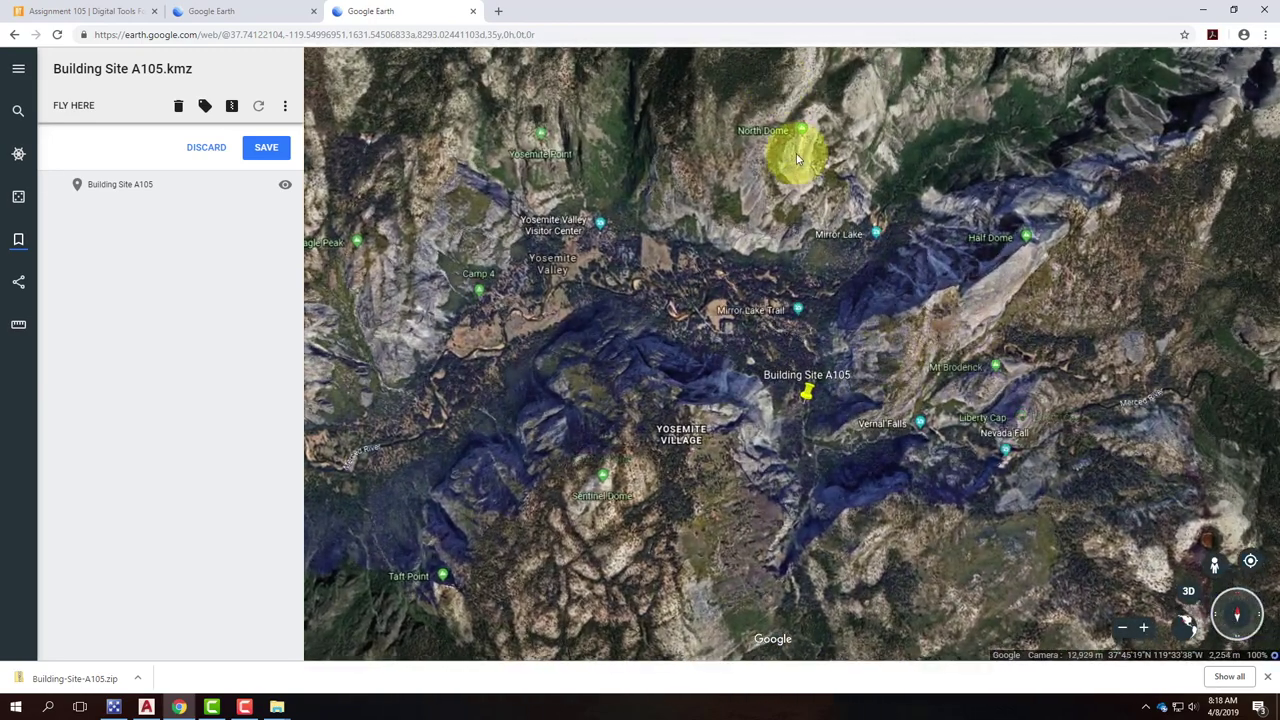
{"action": "scroll", "coordinate": [808, 406], "scroll_direction": "up", "scroll_amount": 3}
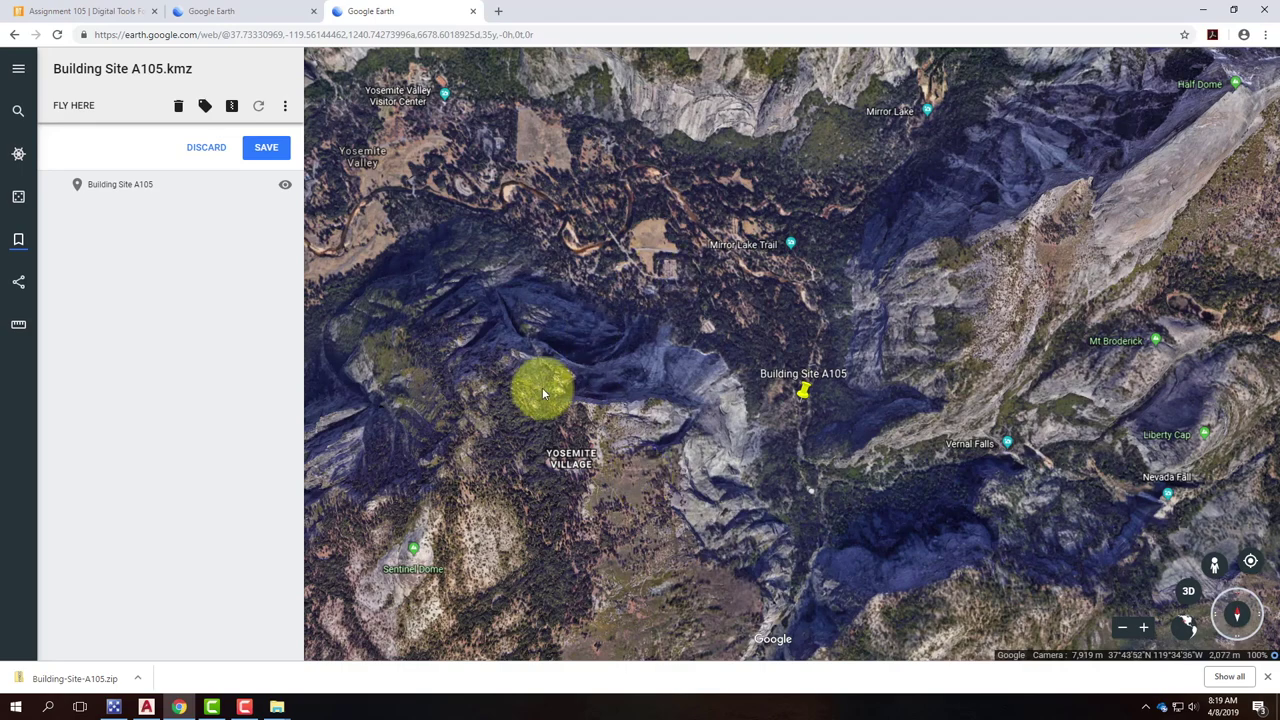
{"action": "scroll", "coordinate": [545, 390], "scroll_direction": "down", "scroll_amount": 3}
{"action": "scroll", "coordinate": [652, 376], "scroll_direction": "up", "scroll_amount": 3}
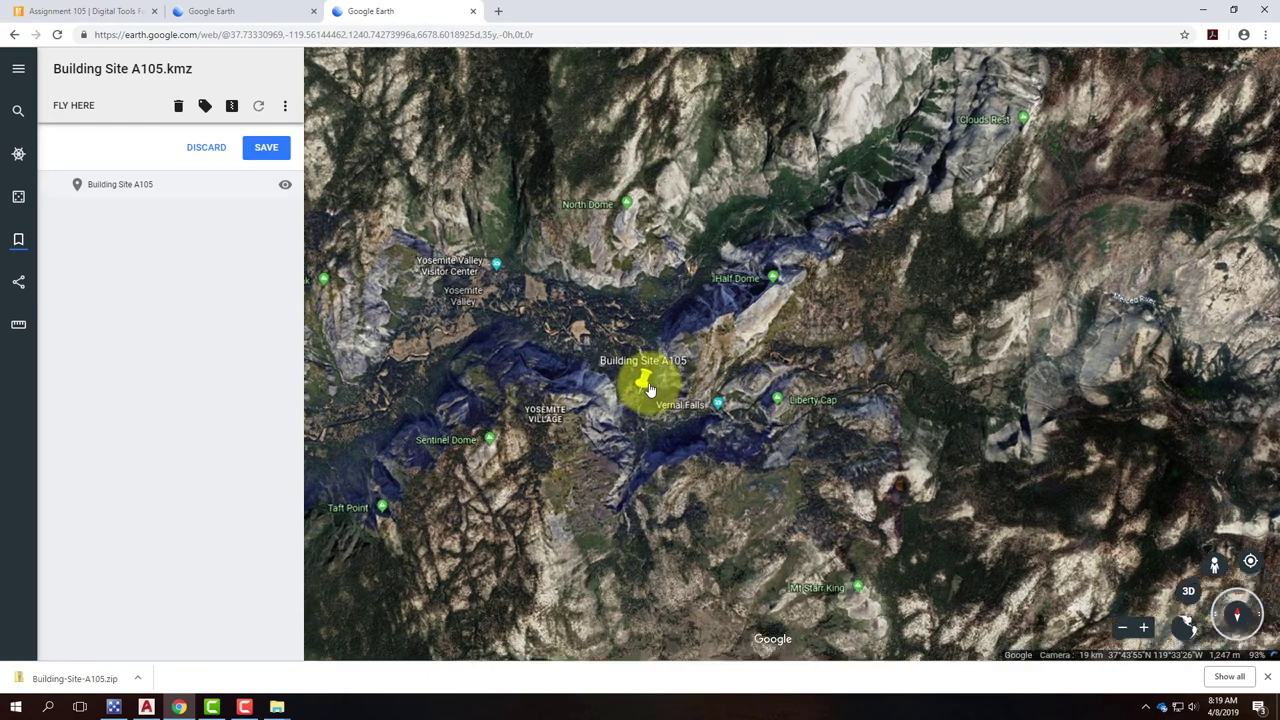
{"action": "scroll", "coordinate": [655, 378], "scroll_direction": "up", "scroll_amount": 2}
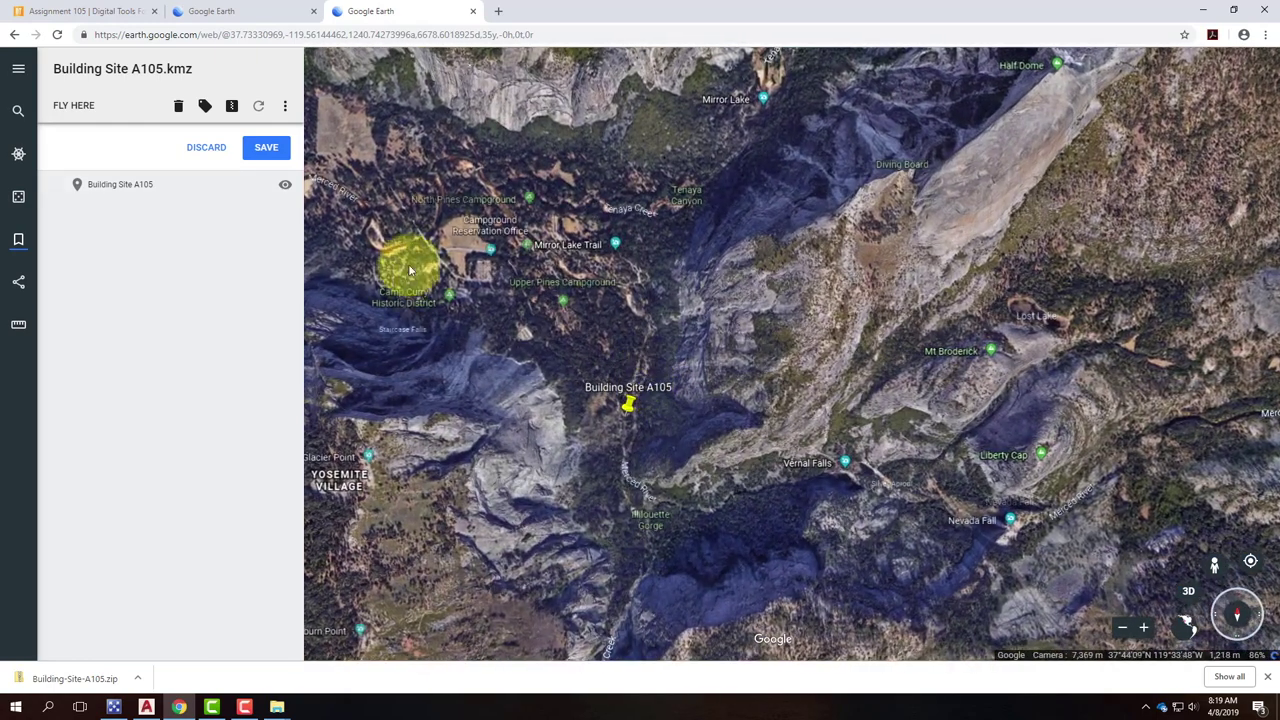
{"action": "scroll", "coordinate": [620, 434], "scroll_direction": "up", "scroll_amount": 2}
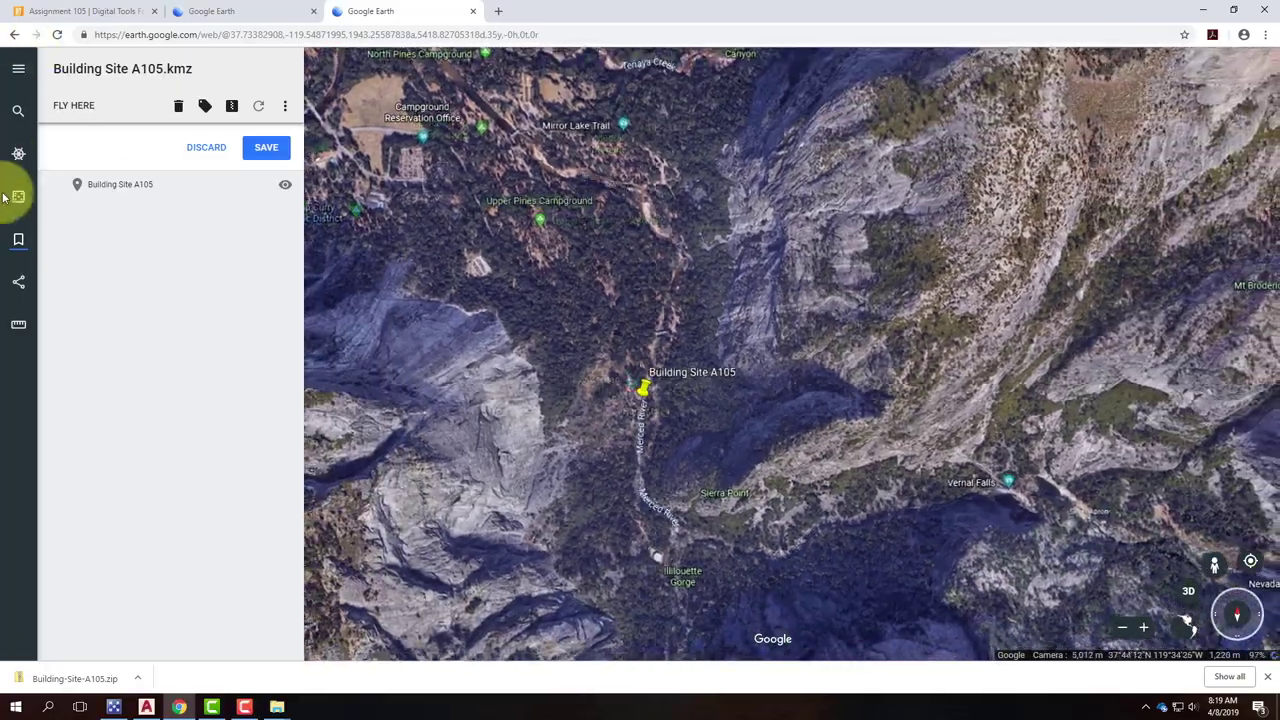
Jump to two random places with I'm Feeling Lucky and browse the Voyager stories
{"action": "left_click", "coordinate": [20, 192]}
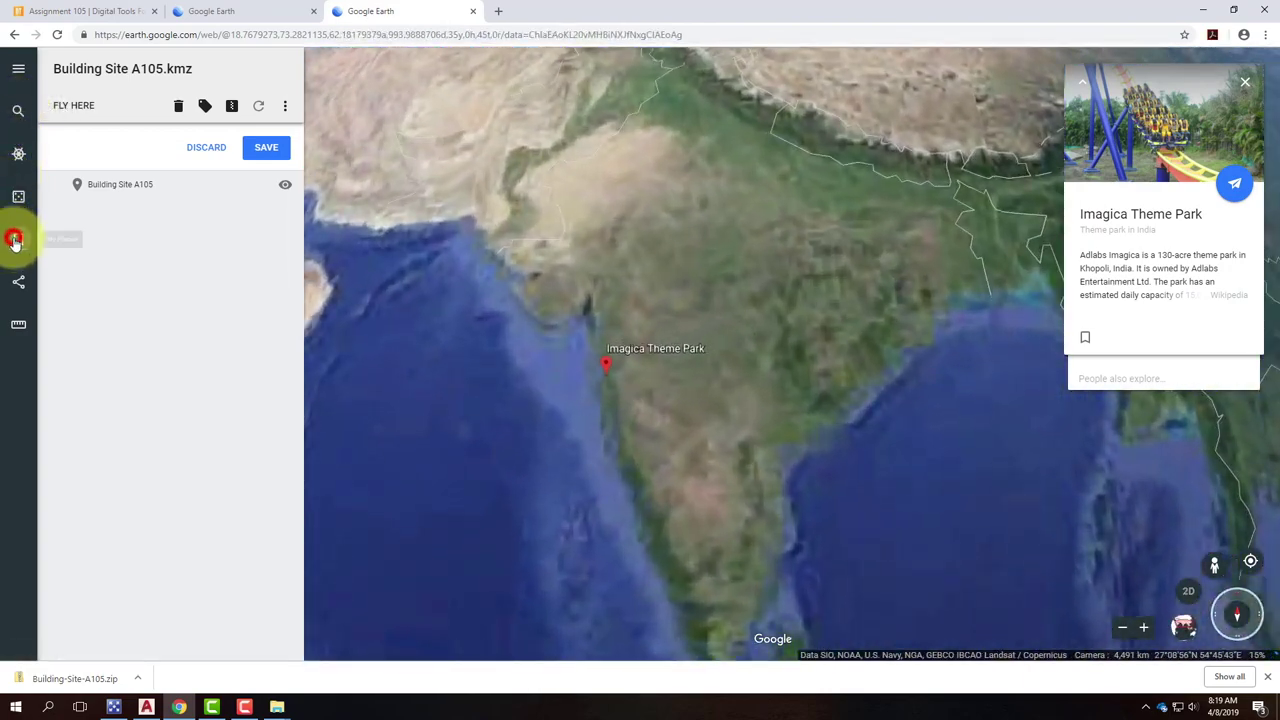
{"action": "left_click", "coordinate": [15, 240]}
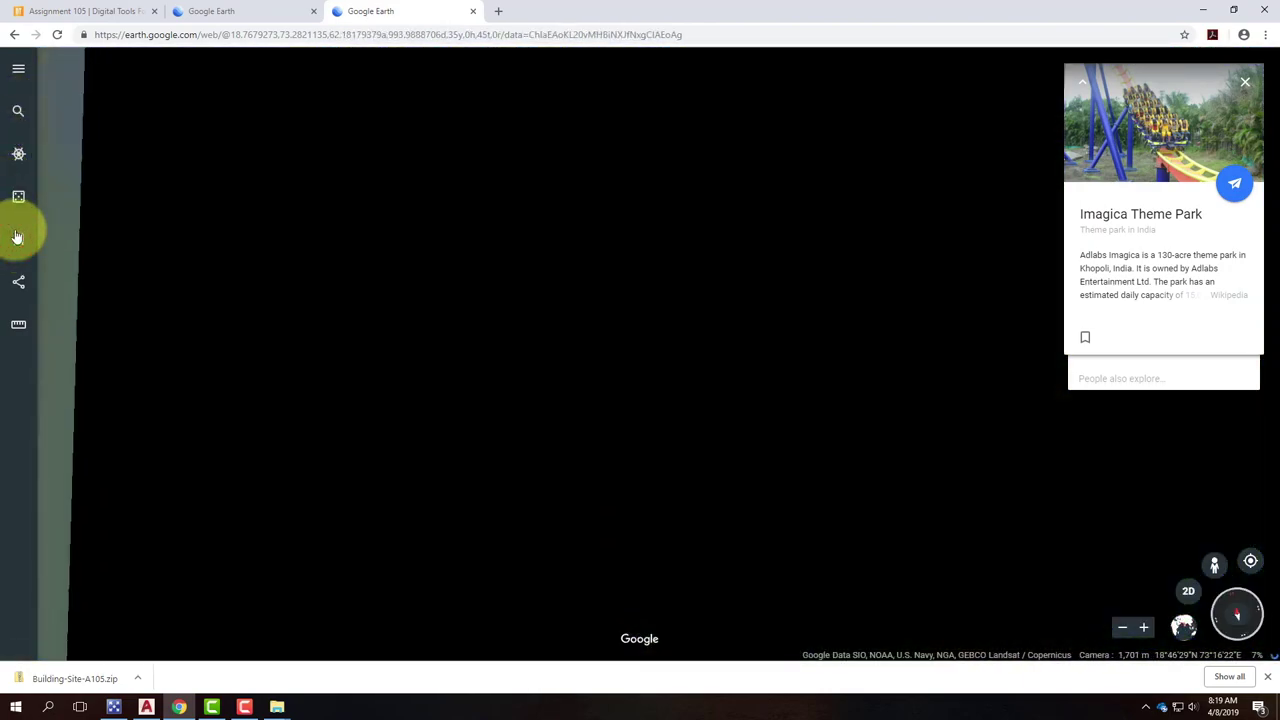
{"action": "left_click", "coordinate": [18, 198]}
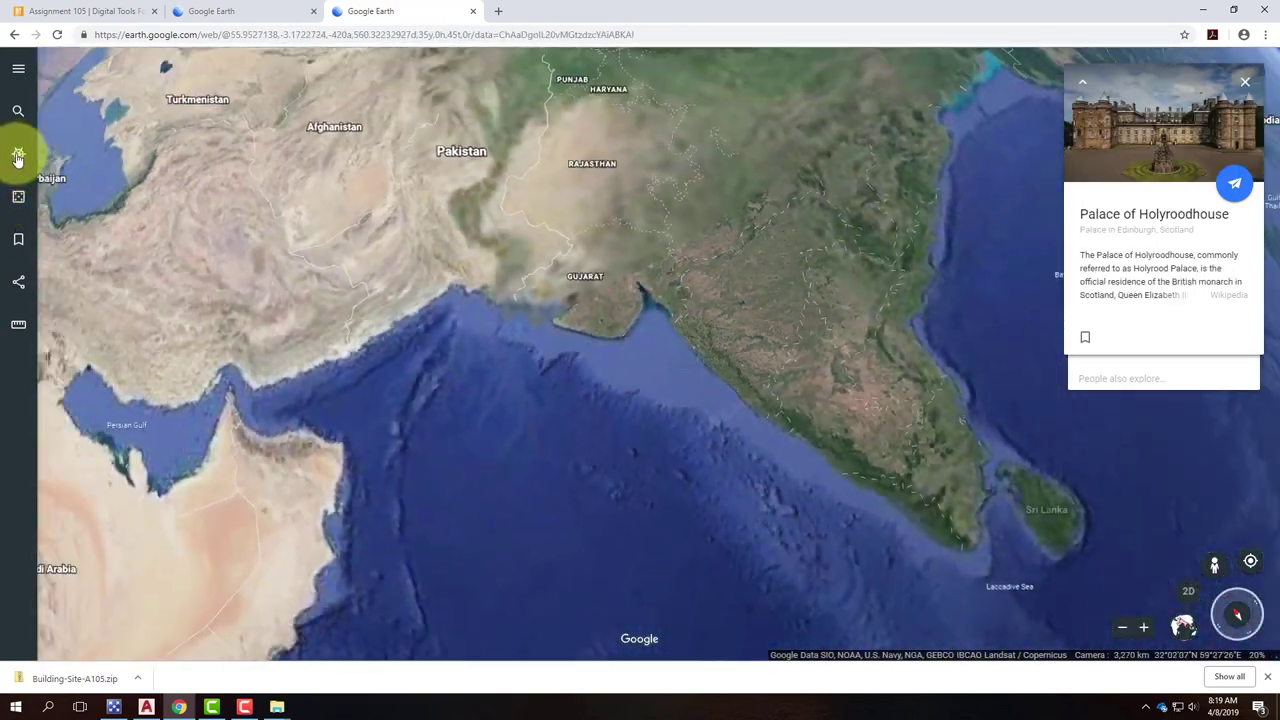
{"action": "left_click", "coordinate": [18, 156]}
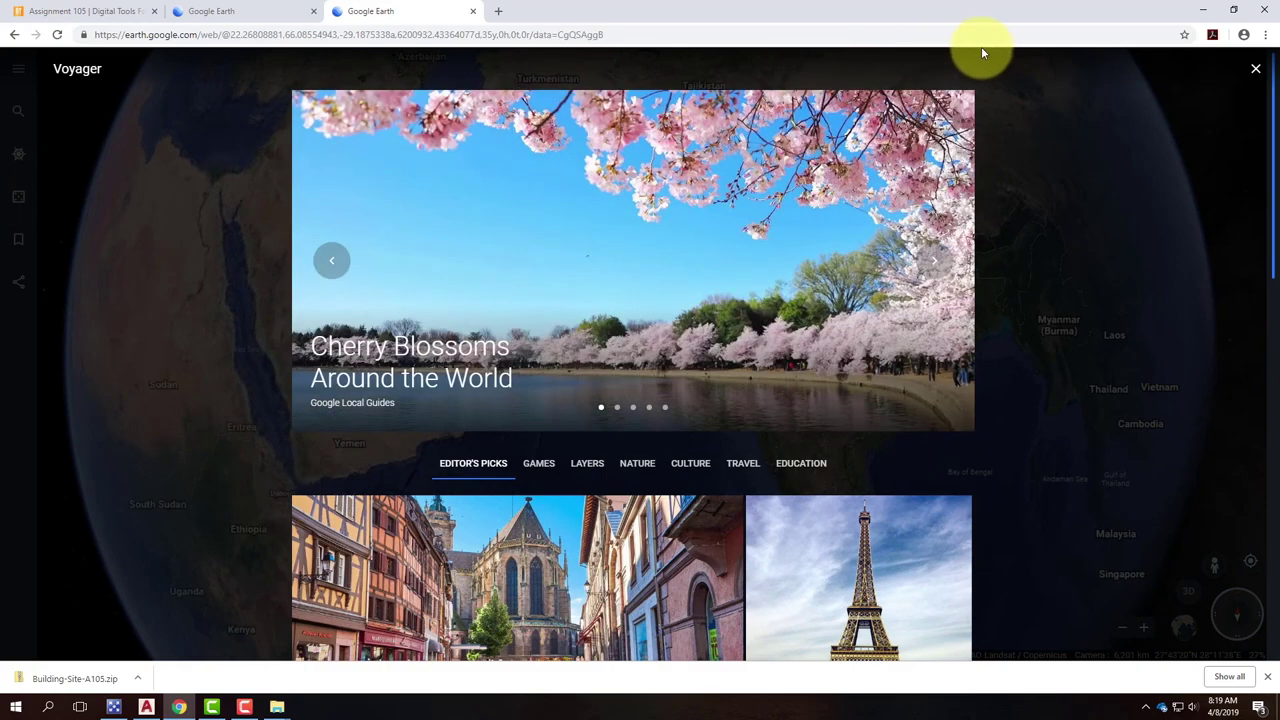
{"action": "left_click", "coordinate": [1257, 70]}
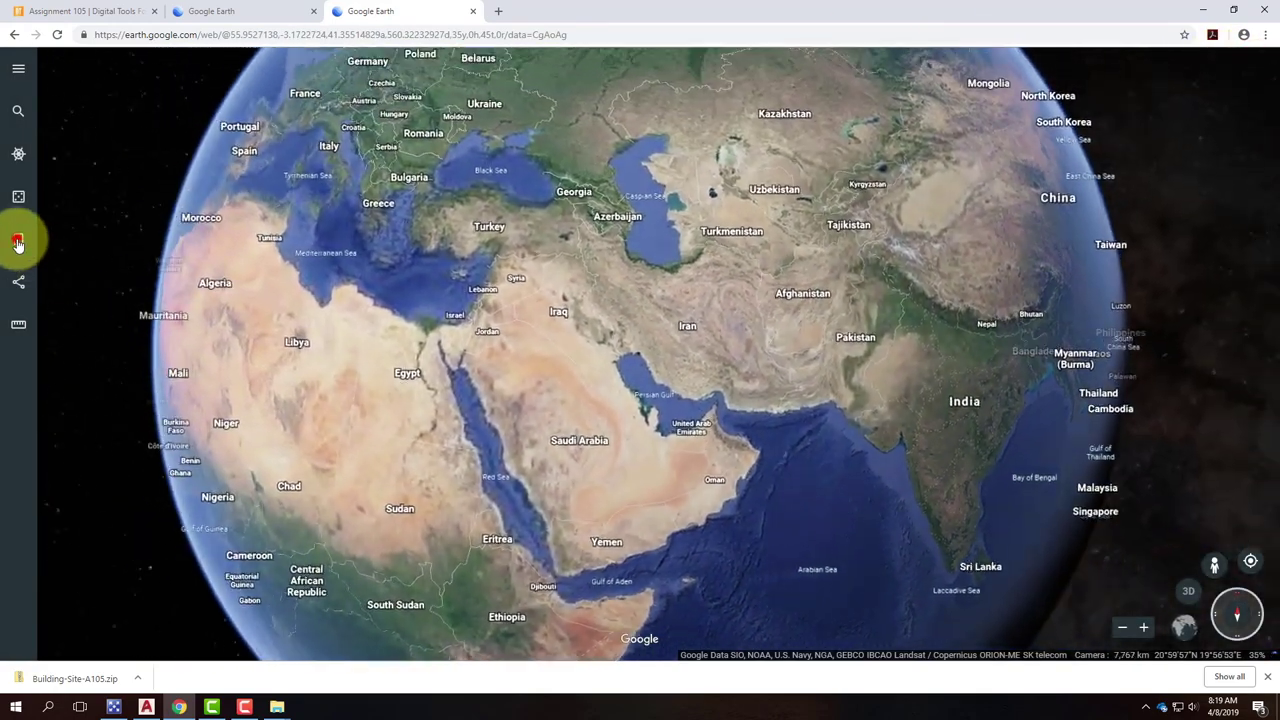
Reopen the Building Site A105 project, fly to its placemark and make it visible
{"action": "left_click", "coordinate": [18, 242]}
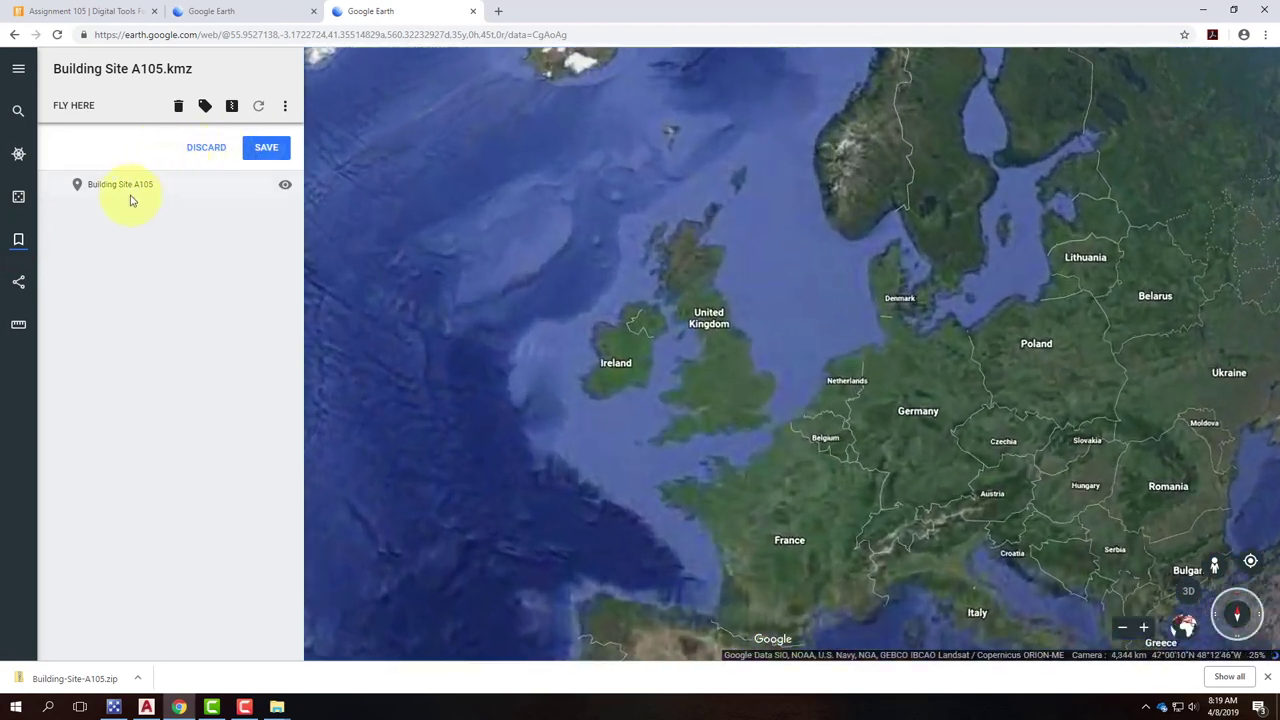
{"action": "left_click", "coordinate": [126, 185]}
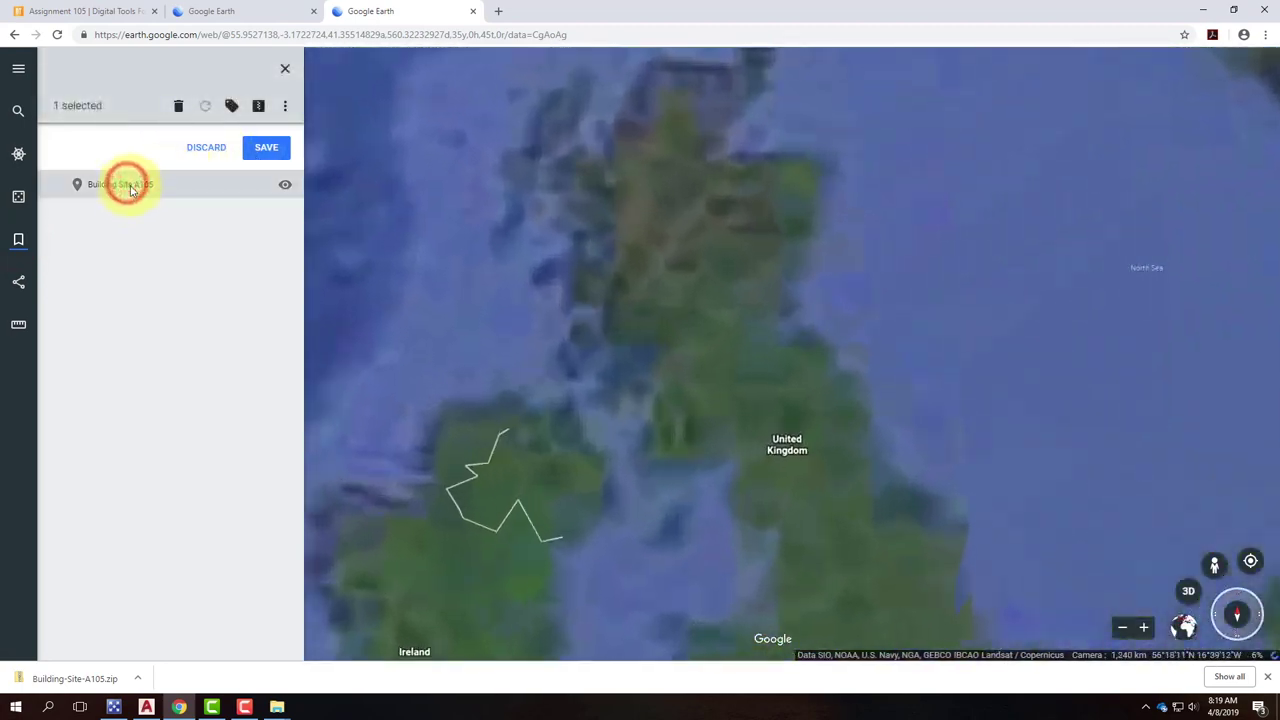
{"action": "left_click", "coordinate": [282, 188]}
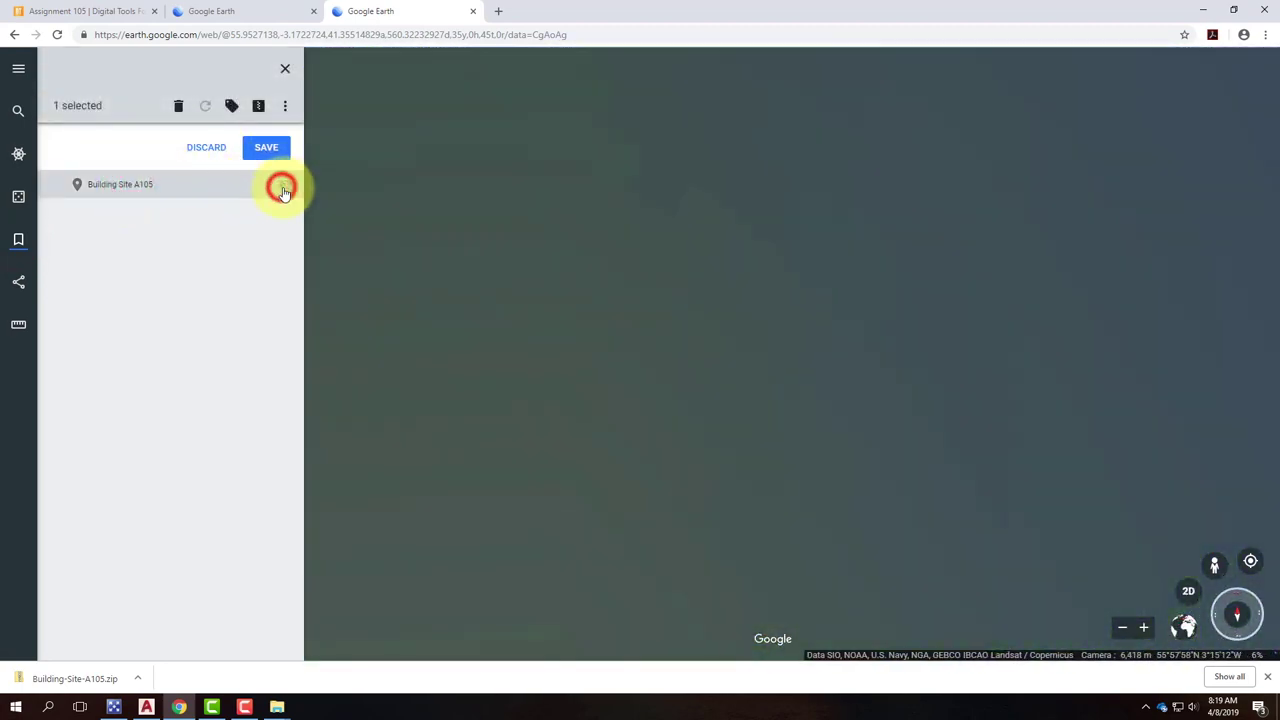
{"action": "left_click", "coordinate": [191, 184]}
Show the site placemark, zoom in on it in 3D, then minimize Chrome to reveal the Building-Site-A105 folder
{"action": "left_click", "coordinate": [284, 184]}
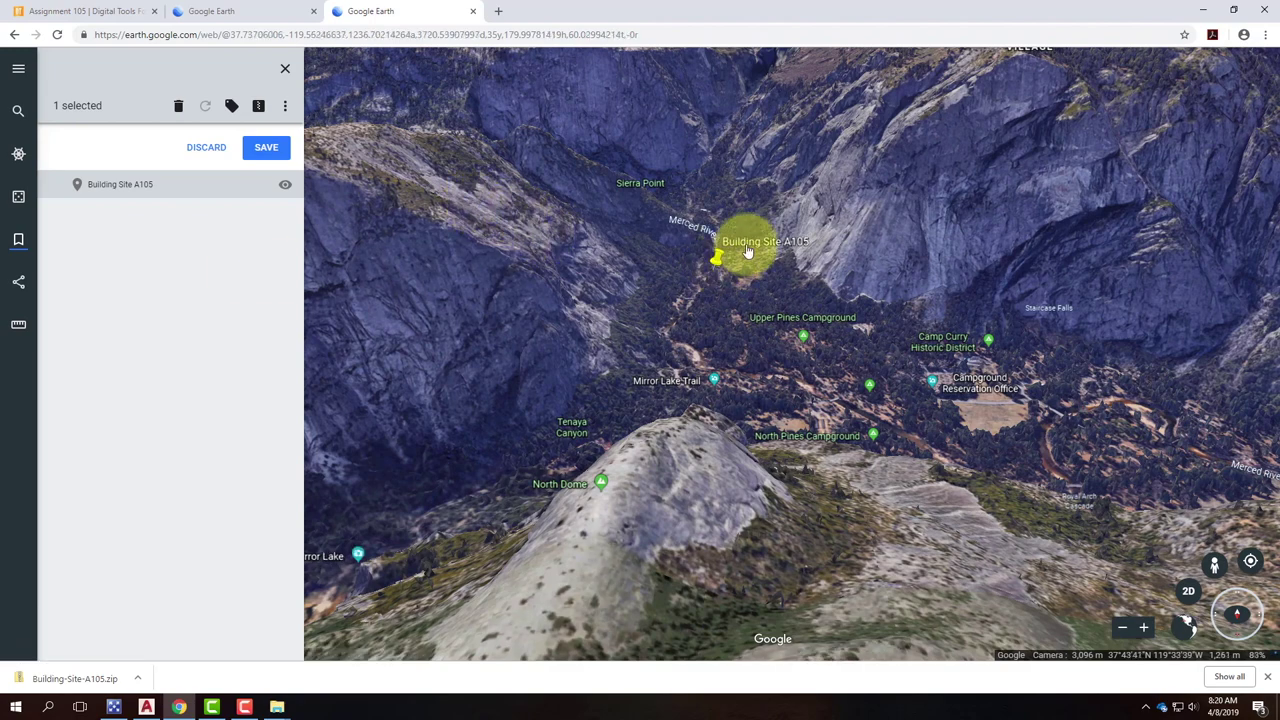
{"action": "scroll", "coordinate": [748, 222], "scroll_direction": "up", "scroll_amount": 2}
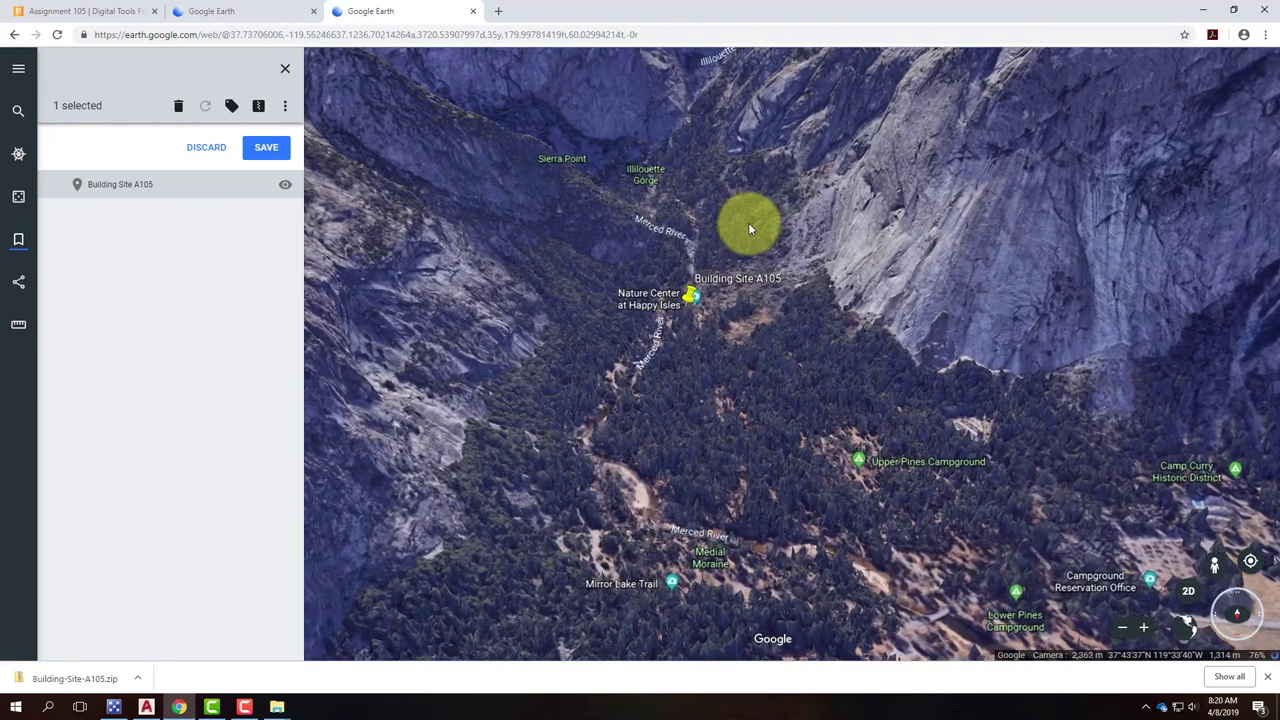
{"action": "left_click", "coordinate": [1200, 10]}
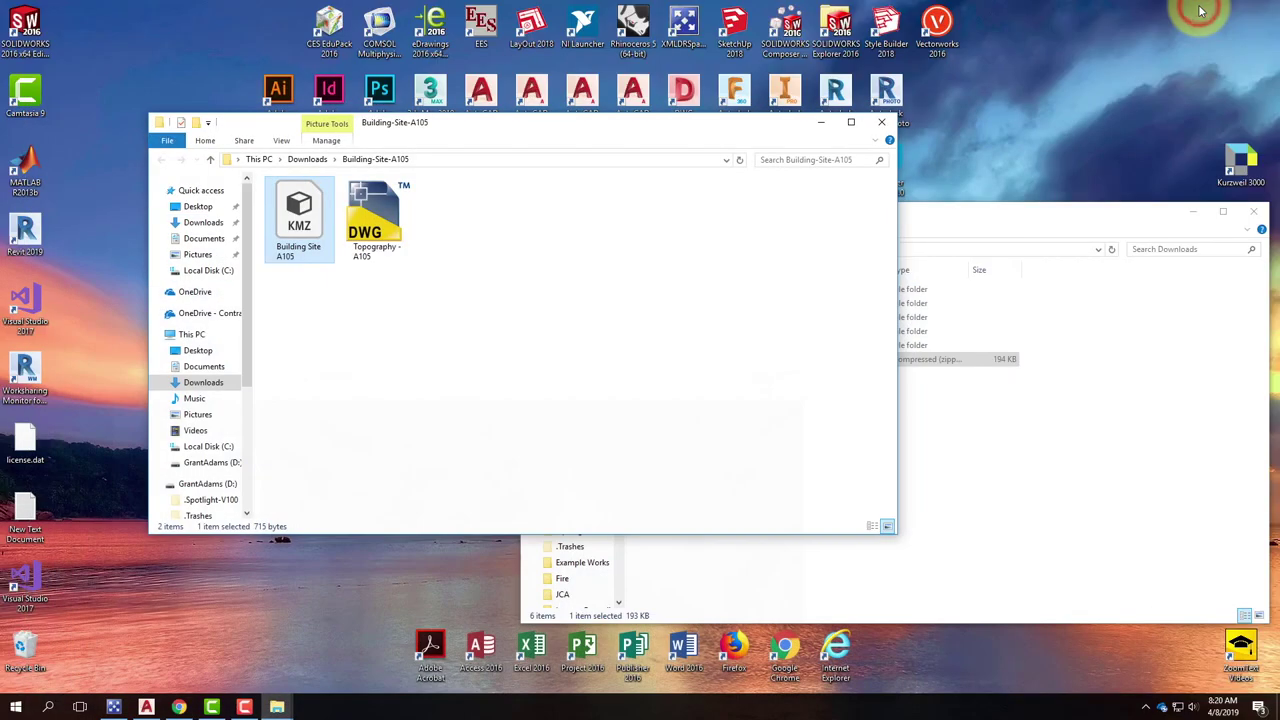
Open Topography - A105.dwg from File Explorer with the AutoCAD Application
{"action": "double_click", "coordinate": [376, 218]}
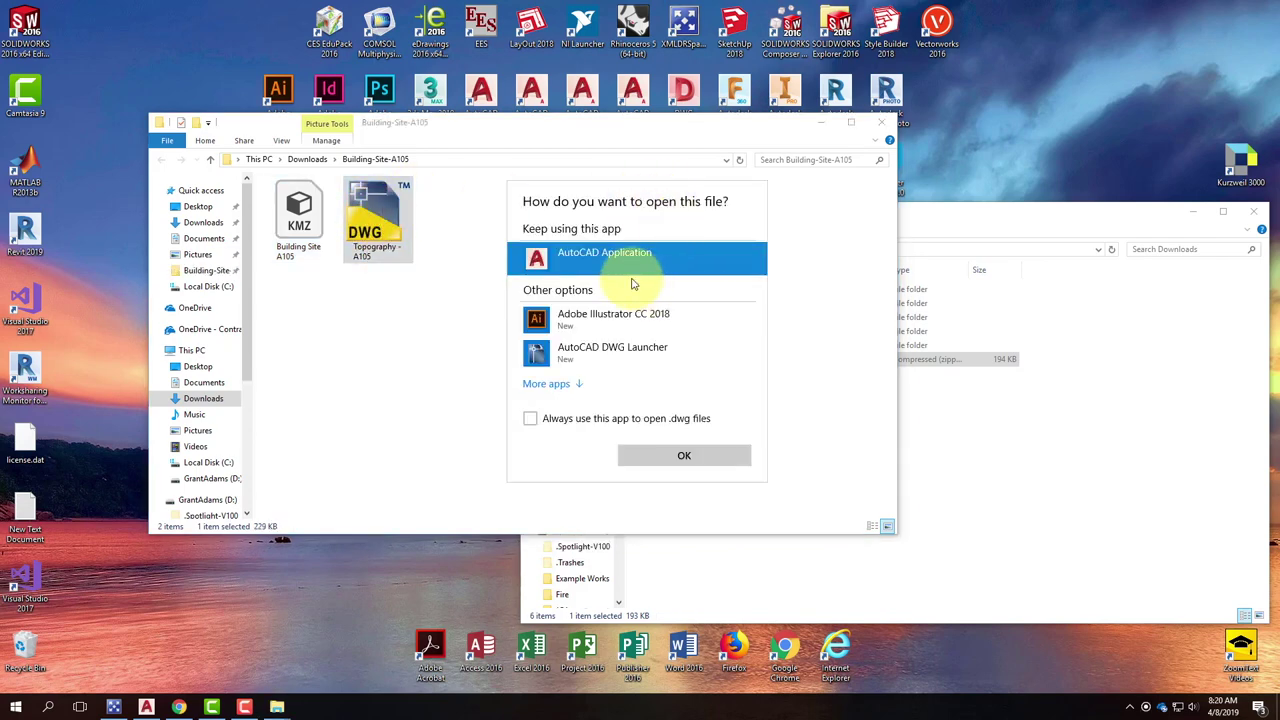
{"action": "left_click", "coordinate": [692, 456]}
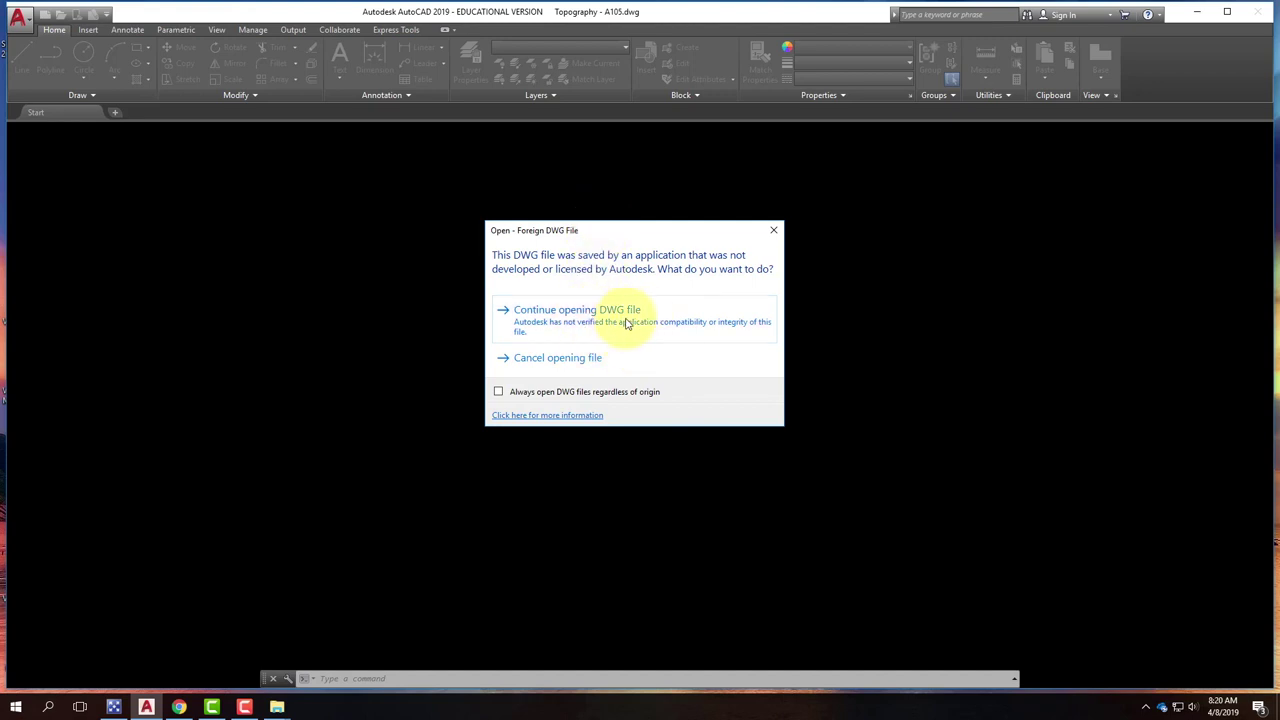
Continue loading the non-Autodesk Topography - A105 drawing, zoom the contours, then return to Google Earth
{"action": "left_click", "coordinate": [592, 316]}
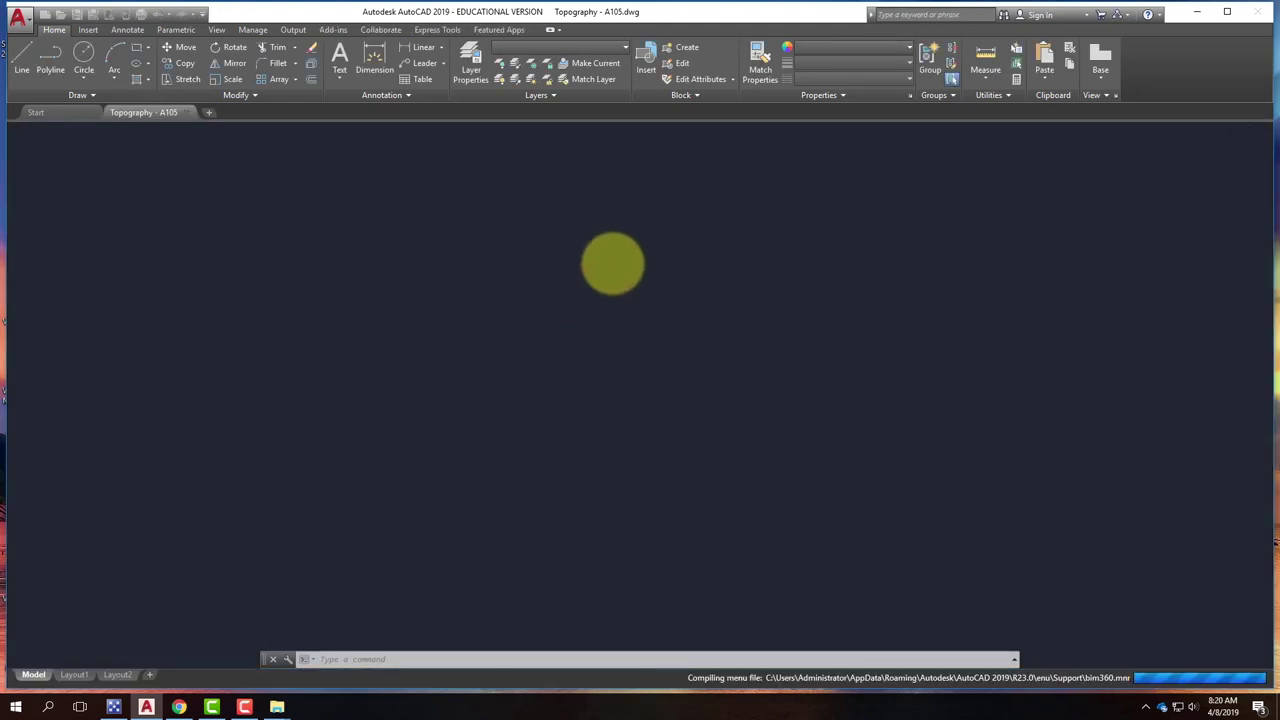
{"action": "scroll", "coordinate": [609, 263], "scroll_direction": "down", "scroll_amount": 2}
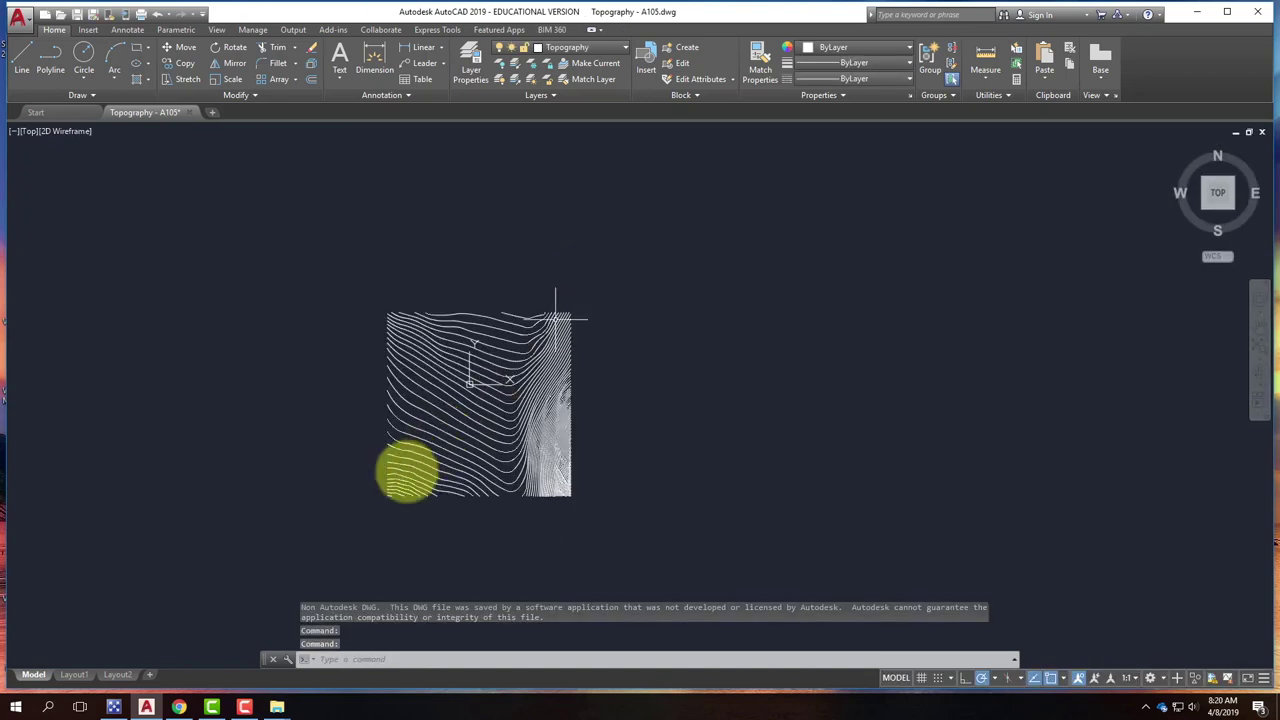
{"action": "scroll", "coordinate": [381, 471], "scroll_direction": "up", "scroll_amount": 2}
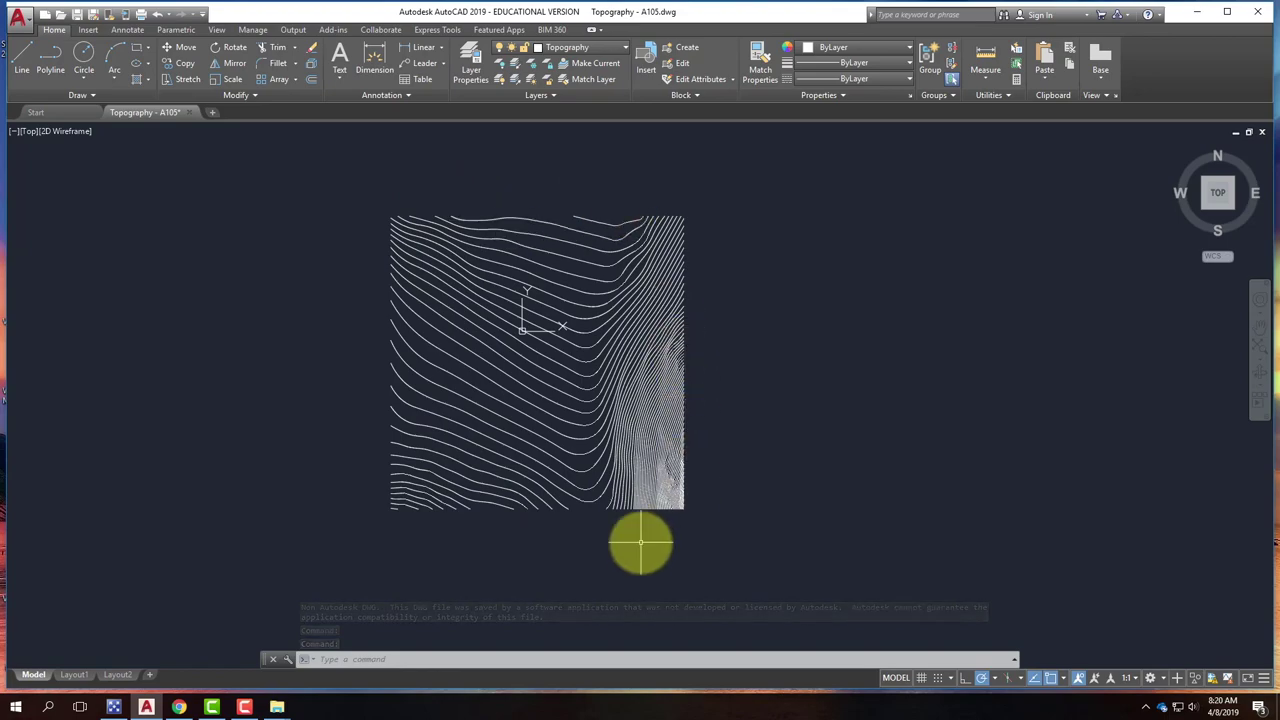
{"action": "scroll", "coordinate": [600, 506], "scroll_direction": "up", "scroll_amount": 2}
{"action": "scroll", "coordinate": [571, 509], "scroll_direction": "down", "scroll_amount": 4}
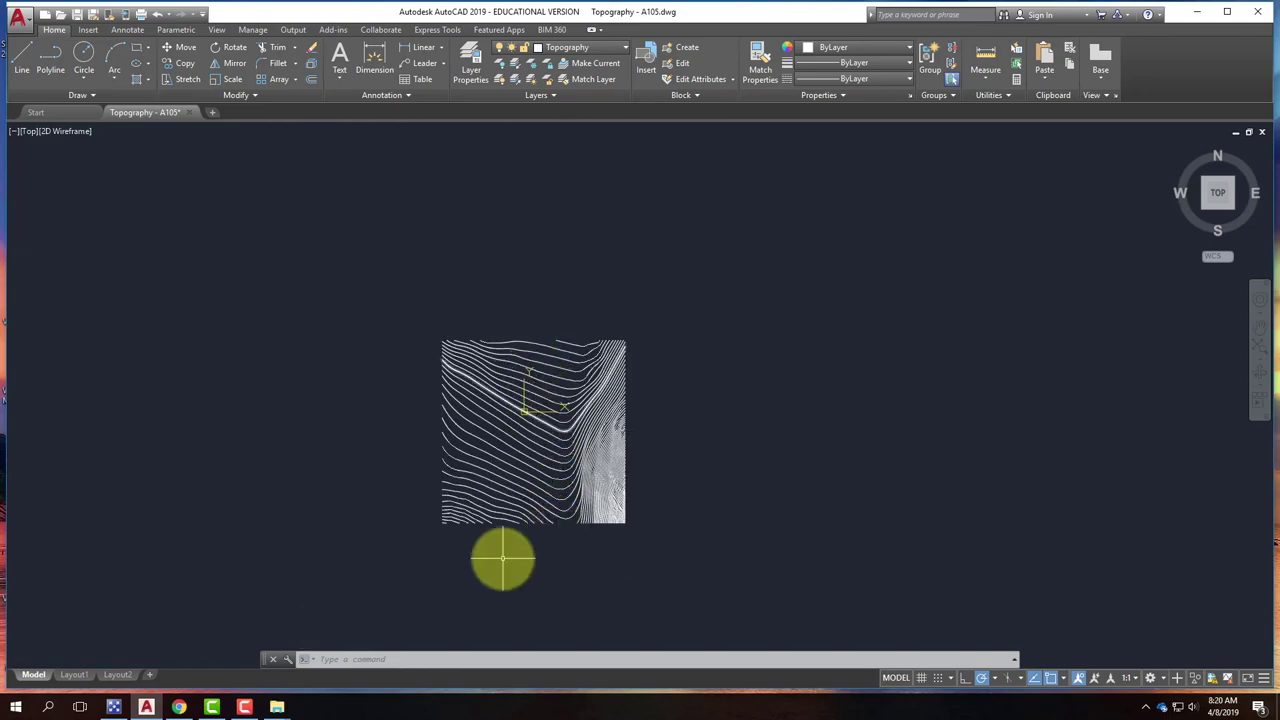
{"action": "left_click", "coordinate": [178, 707]}
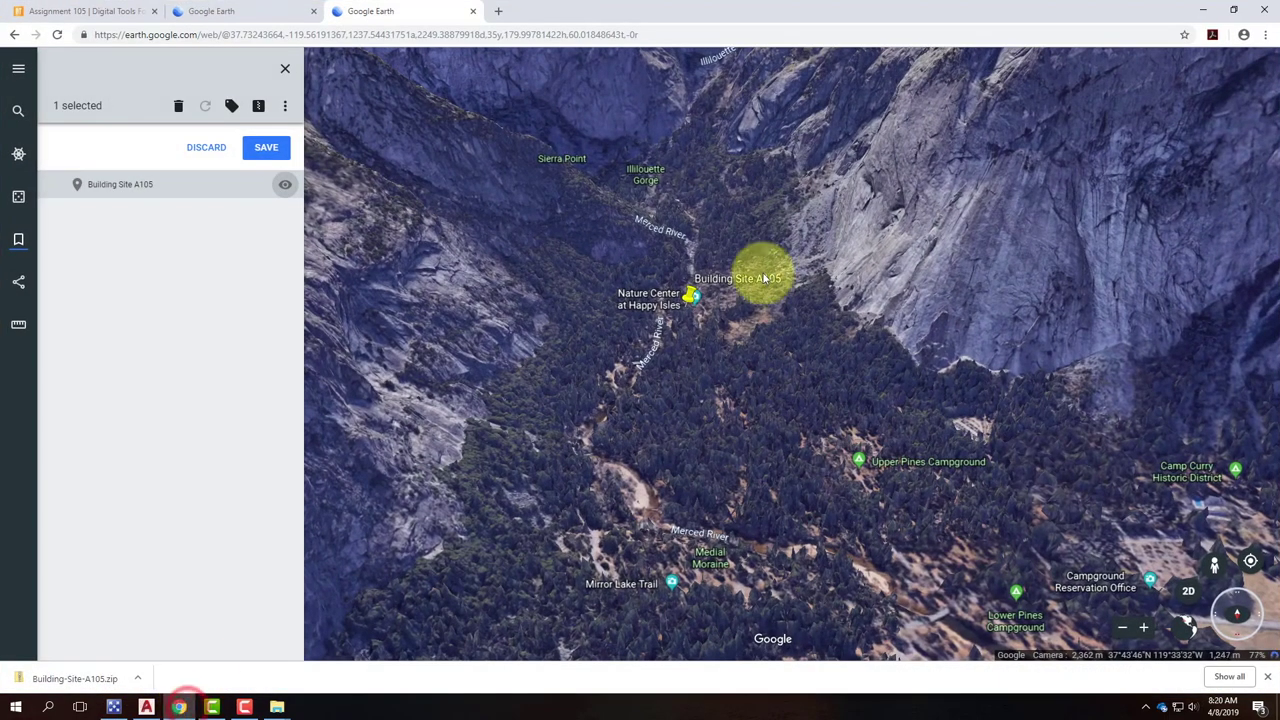
Switch Google Earth to a flat 2D overhead view with north up, zoomed on the site
{"action": "scroll", "coordinate": [775, 300], "scroll_direction": "down", "scroll_amount": 4}
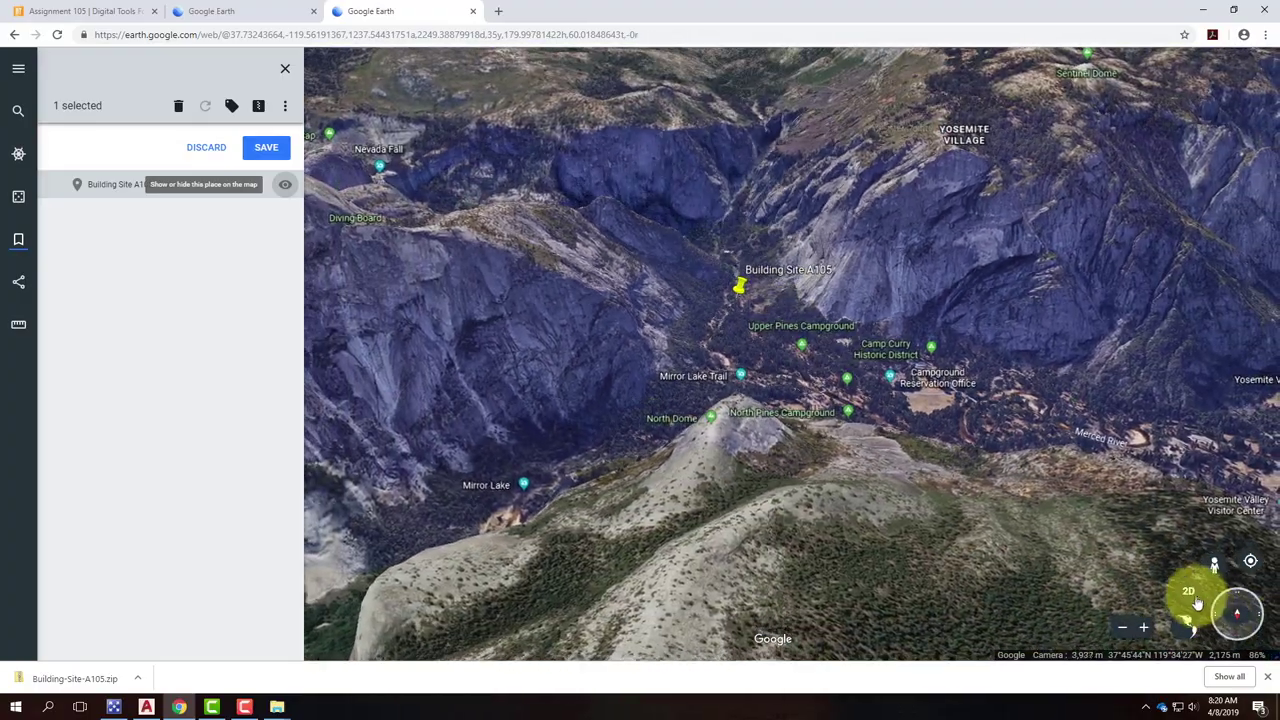
{"action": "left_click", "coordinate": [1189, 592]}
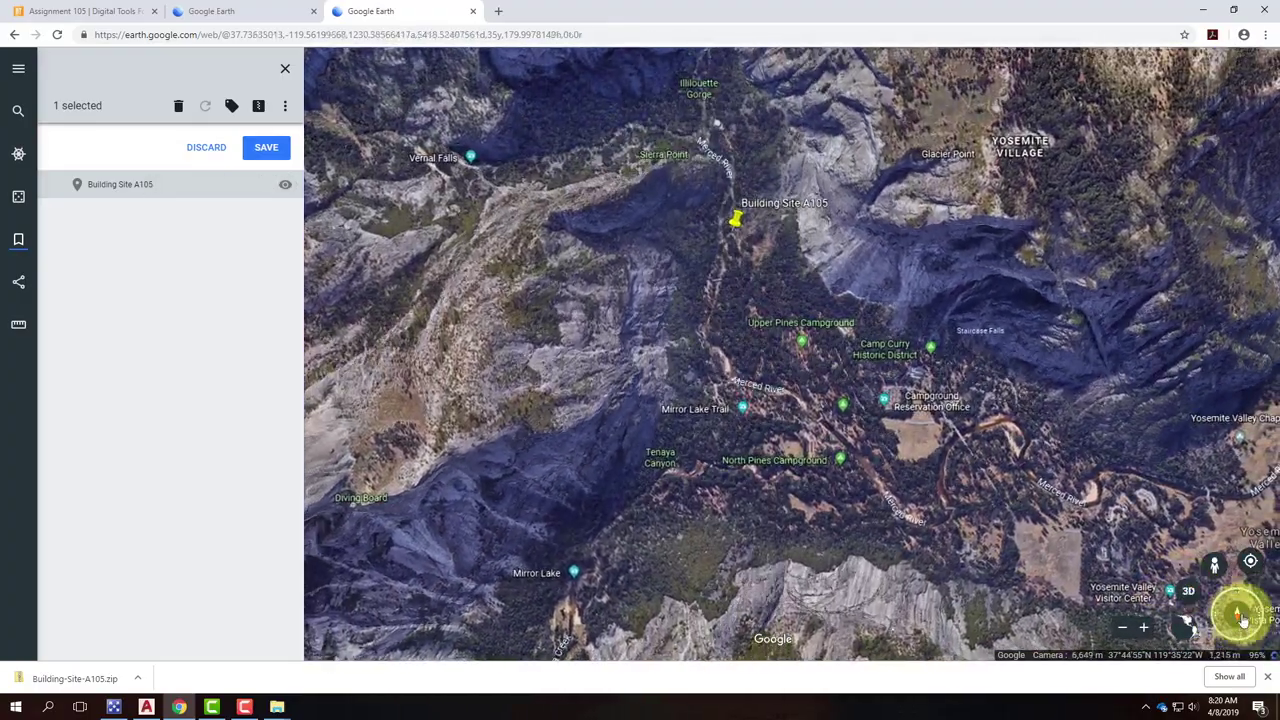
{"action": "left_click", "coordinate": [1240, 616]}
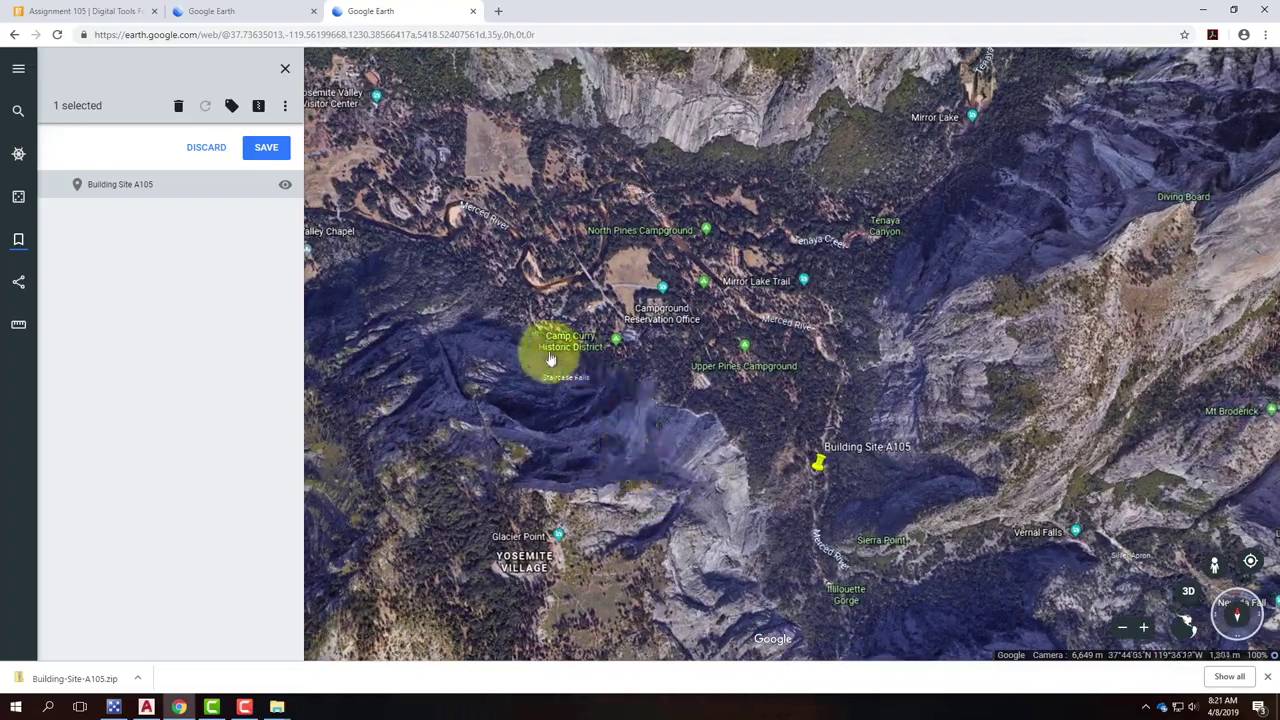
{"action": "scroll", "coordinate": [549, 358], "scroll_direction": "down", "scroll_amount": 2}
{"action": "scroll", "coordinate": [688, 412], "scroll_direction": "up", "scroll_amount": 3}
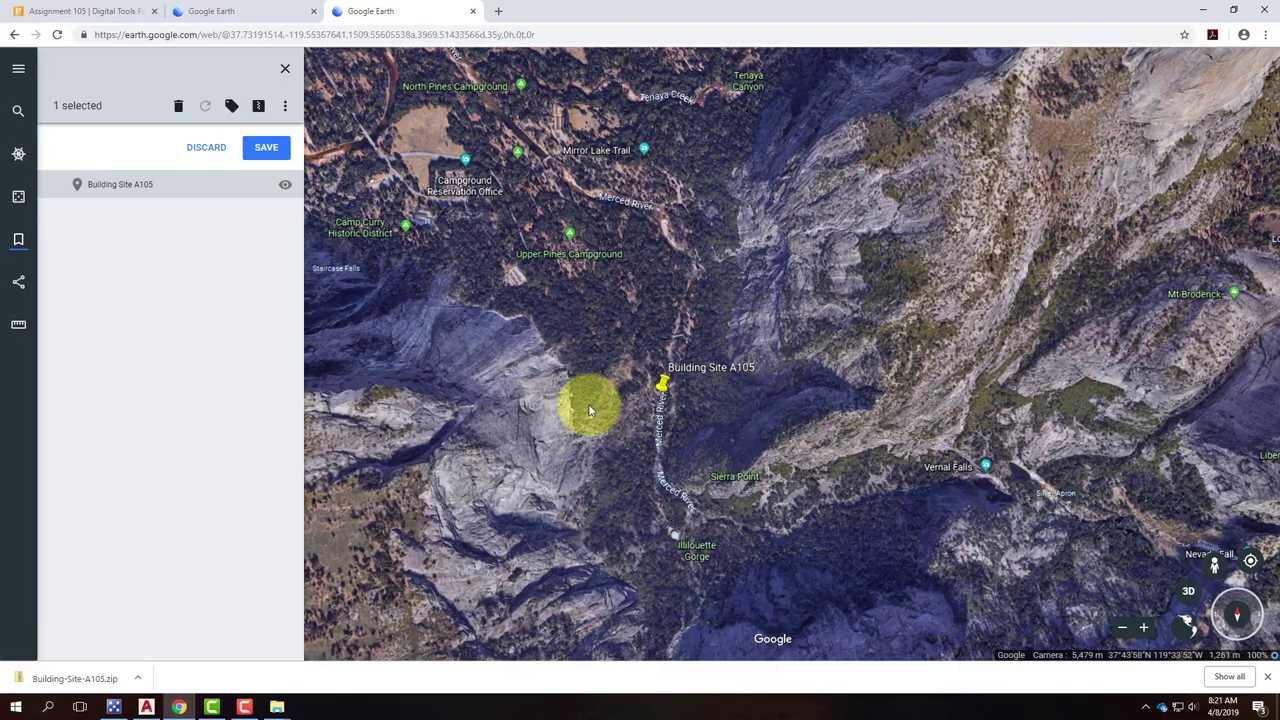
Look over the AutoCAD topography drawing, then return to the browser's Assignment 105 page
{"action": "left_click", "coordinate": [146, 707]}
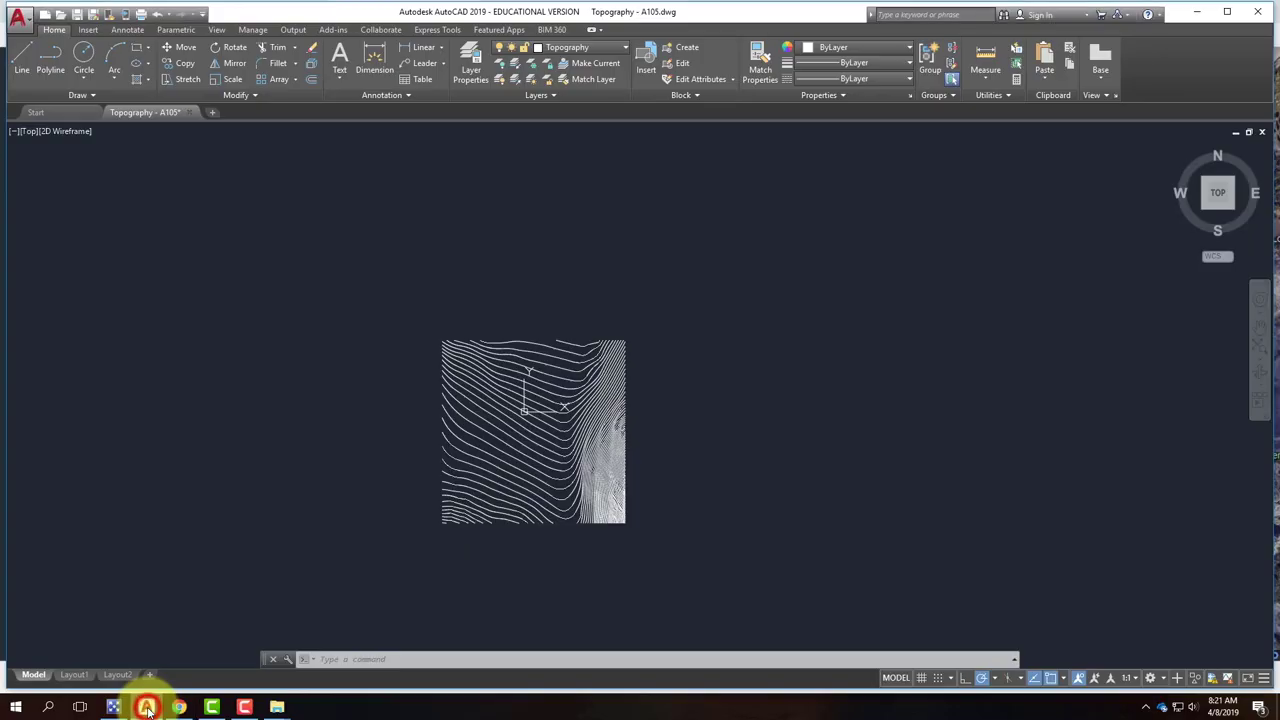
{"action": "scroll", "coordinate": [512, 465], "scroll_direction": "up", "scroll_amount": 4}
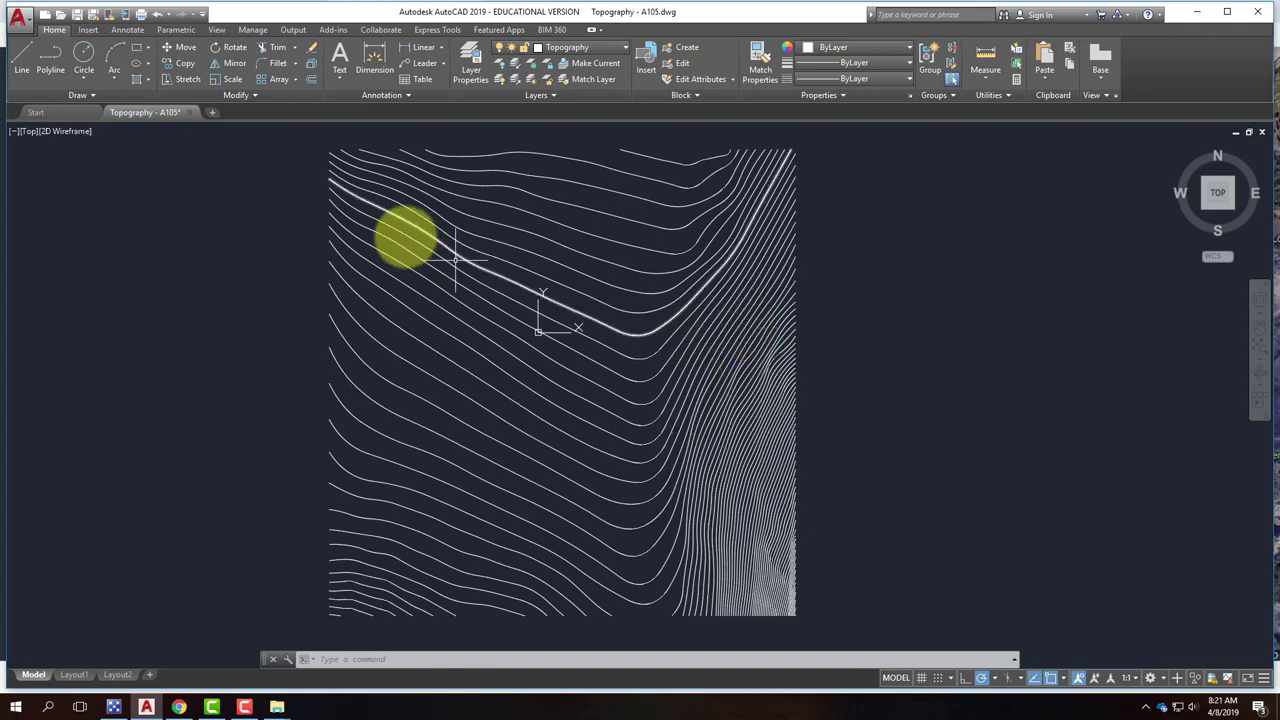
{"action": "mouse_move", "coordinate": [381, 186]}
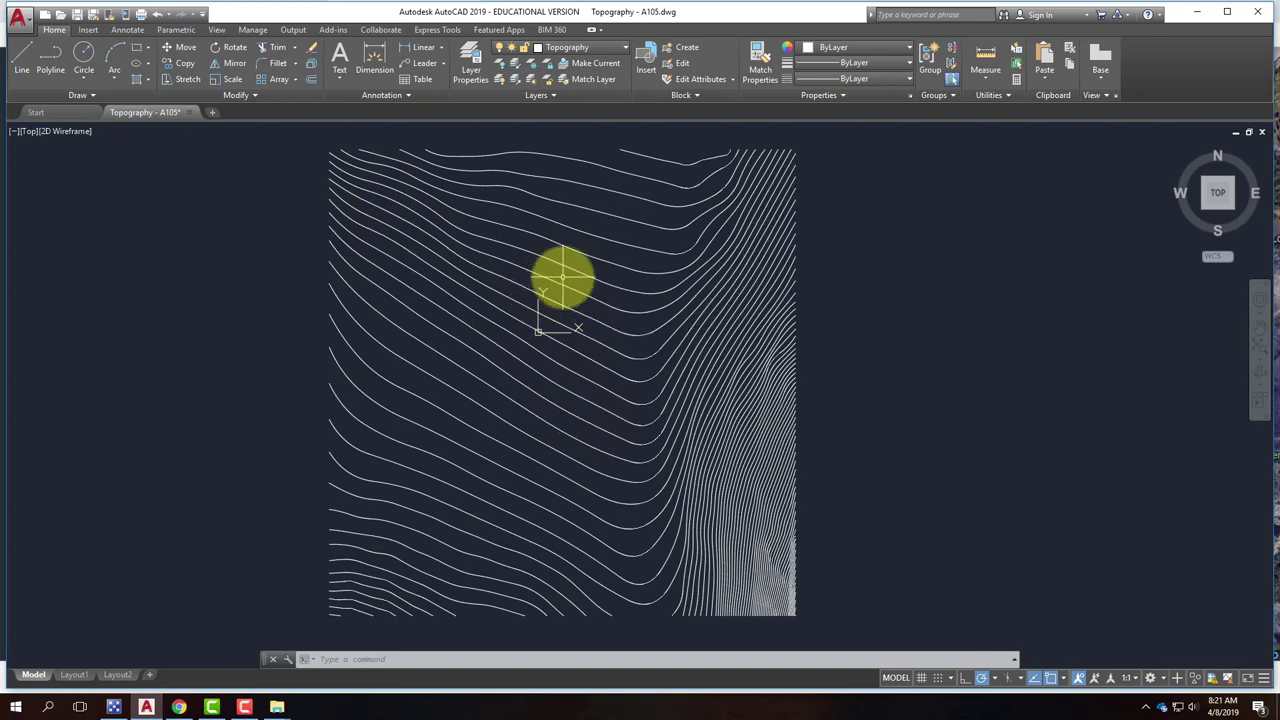
{"action": "scroll", "coordinate": [545, 277], "scroll_direction": "up", "scroll_amount": 2}
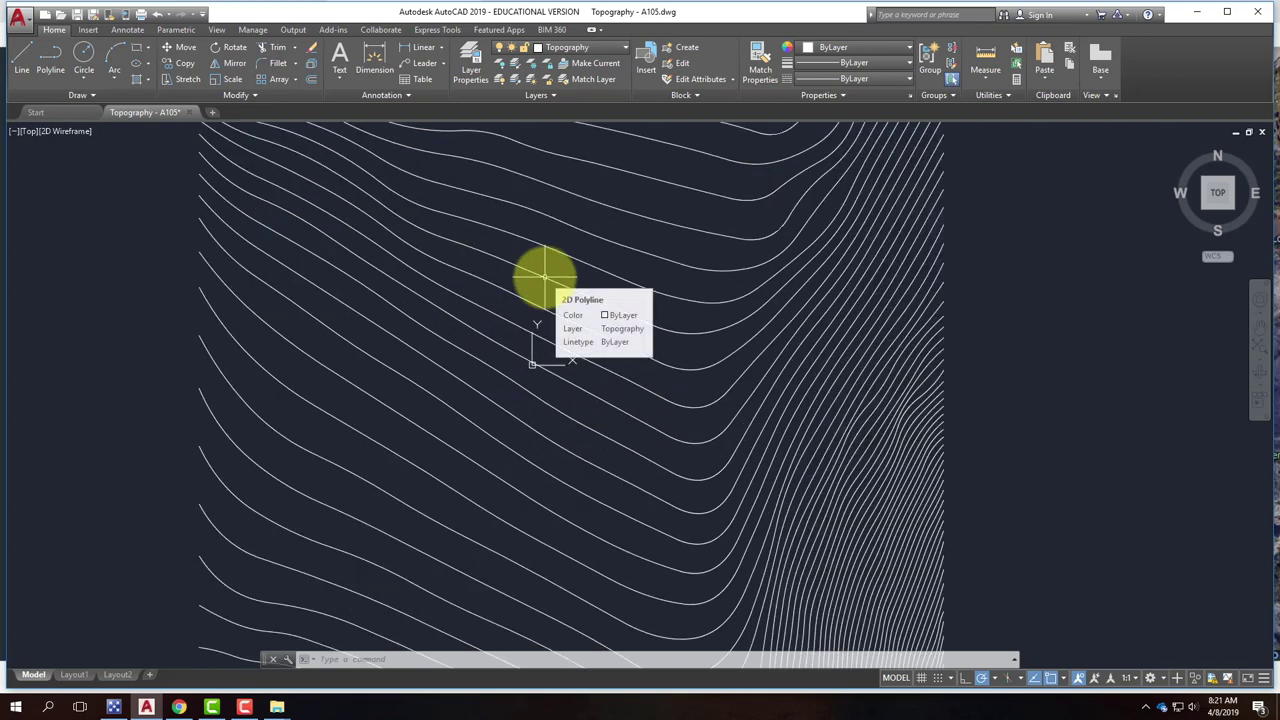
{"action": "left_click", "coordinate": [178, 707]}
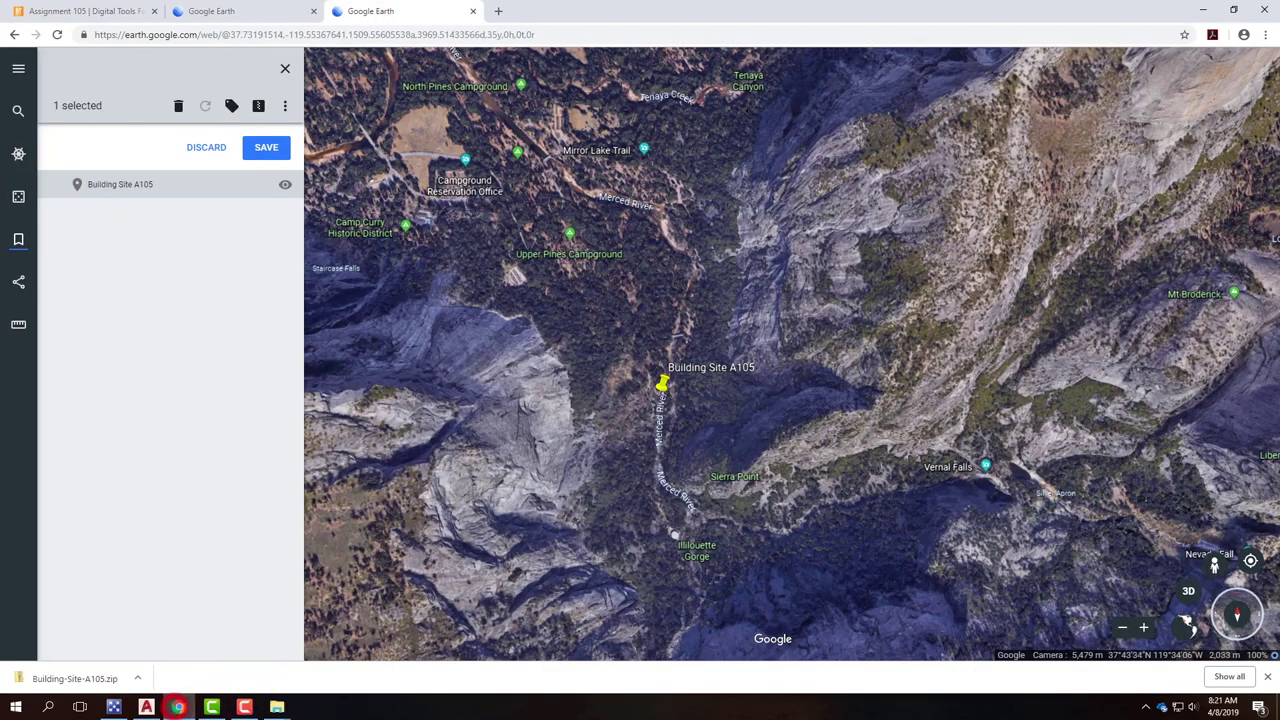
{"action": "left_click", "coordinate": [100, 14]}
Scroll up to the Assignment 105 Introduction listing the cabin program requirements
{"action": "scroll", "coordinate": [597, 350], "scroll_direction": "up", "scroll_amount": 10}
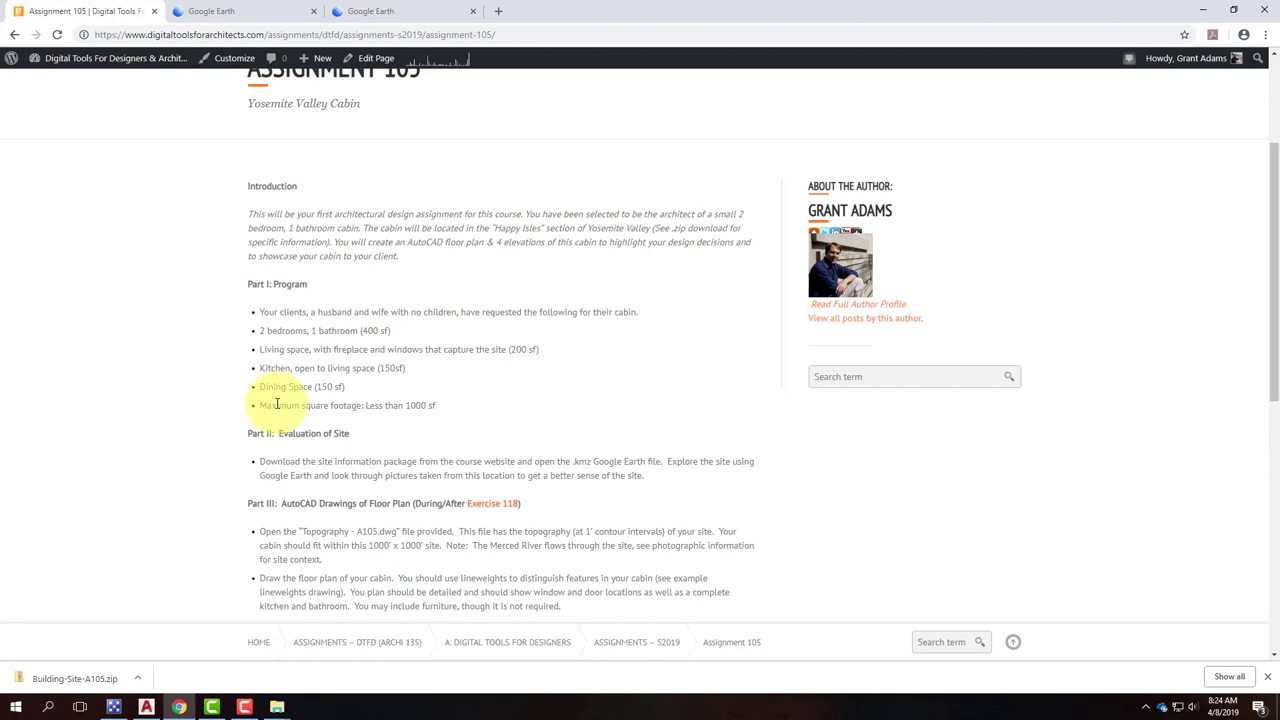
Highlight the Part III floor plan instructions and Parts IV–VI of the assignment
{"action": "scroll", "coordinate": [277, 403], "scroll_direction": "down", "scroll_amount": 3}
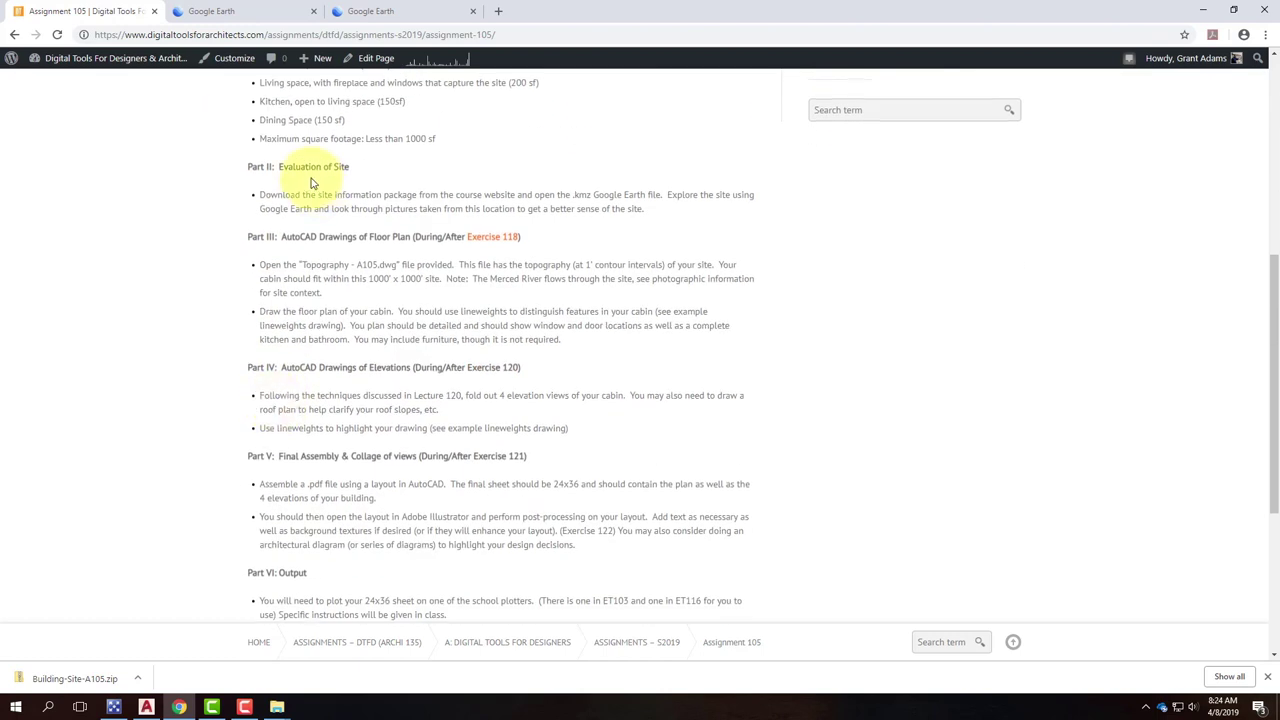
{"action": "left_click_drag", "start_coordinate": [240, 246], "coordinate": [466, 283]}
{"action": "left_click", "coordinate": [466, 283]}
{"action": "left_click_drag", "start_coordinate": [245, 236], "coordinate": [316, 237]}
{"action": "left_click", "coordinate": [431, 286]}
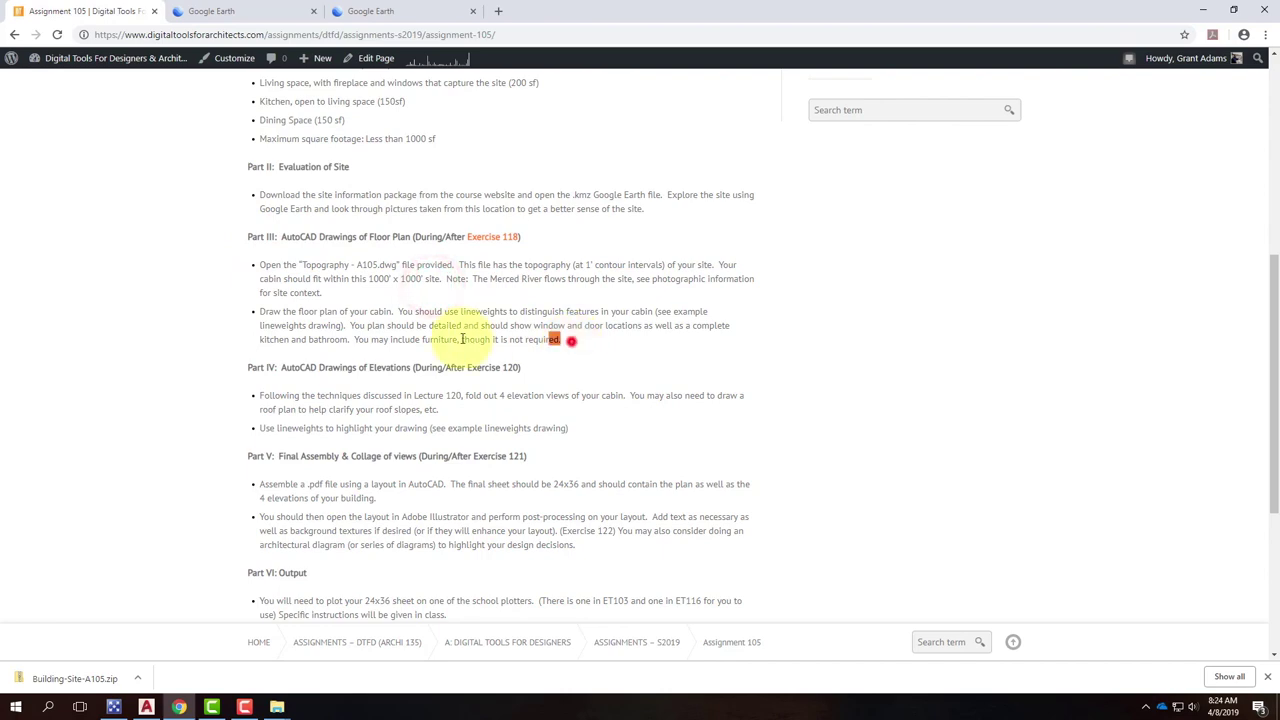
{"action": "left_click_drag", "start_coordinate": [572, 341], "coordinate": [447, 614]}
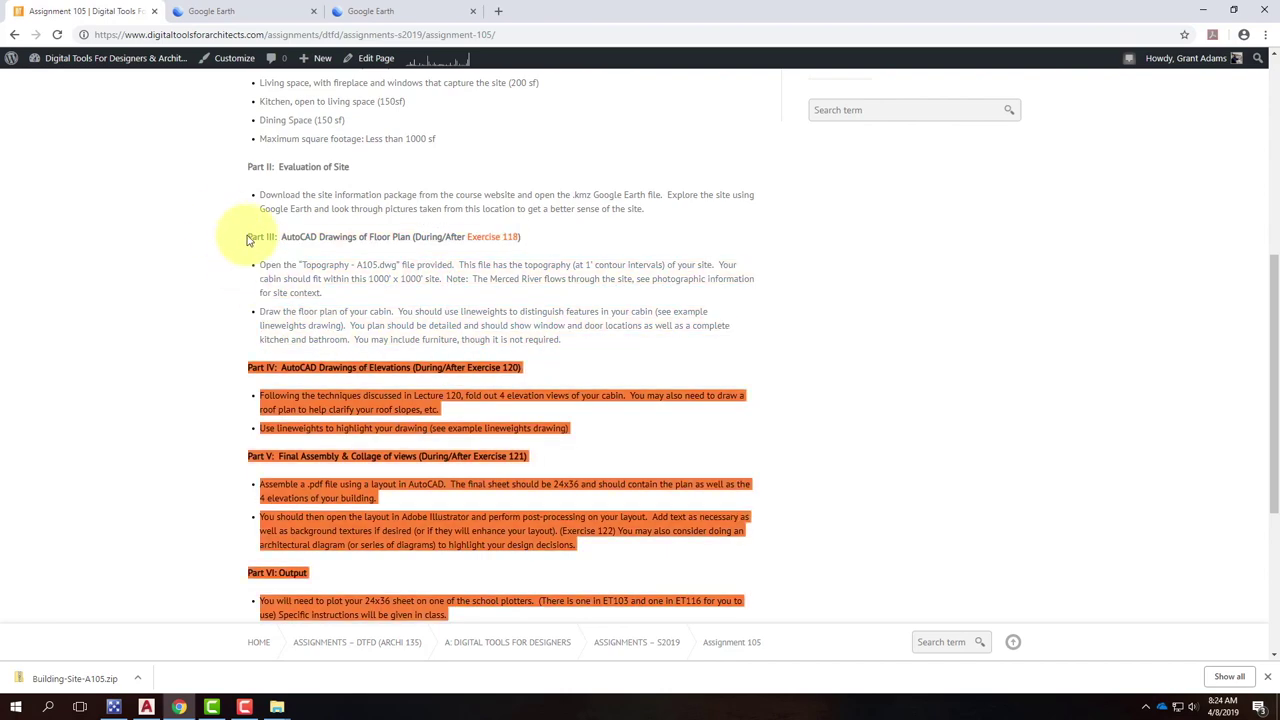
{"action": "left_click_drag", "start_coordinate": [583, 325], "coordinate": [628, 390]}
{"action": "left_click", "coordinate": [610, 364]}
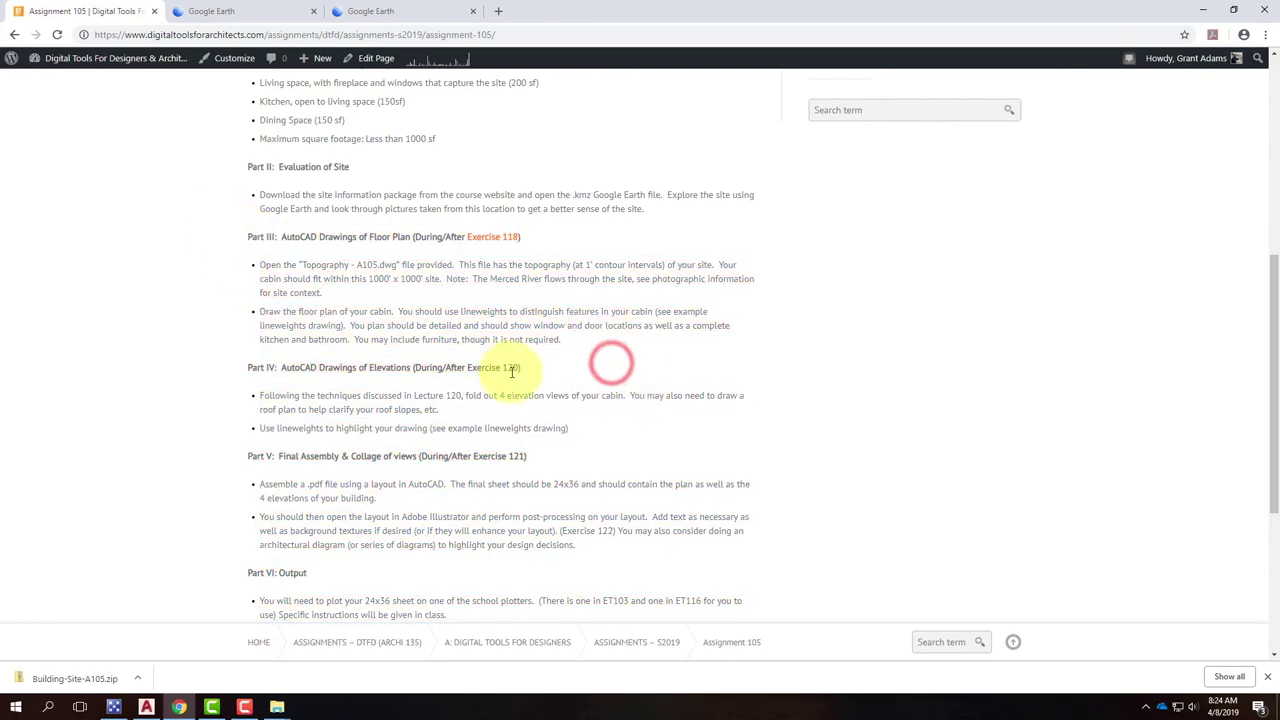
Scroll down to the Downloads section, then minimize Chrome to return to AutoCAD
{"action": "scroll", "coordinate": [329, 340], "scroll_direction": "down", "scroll_amount": 1}
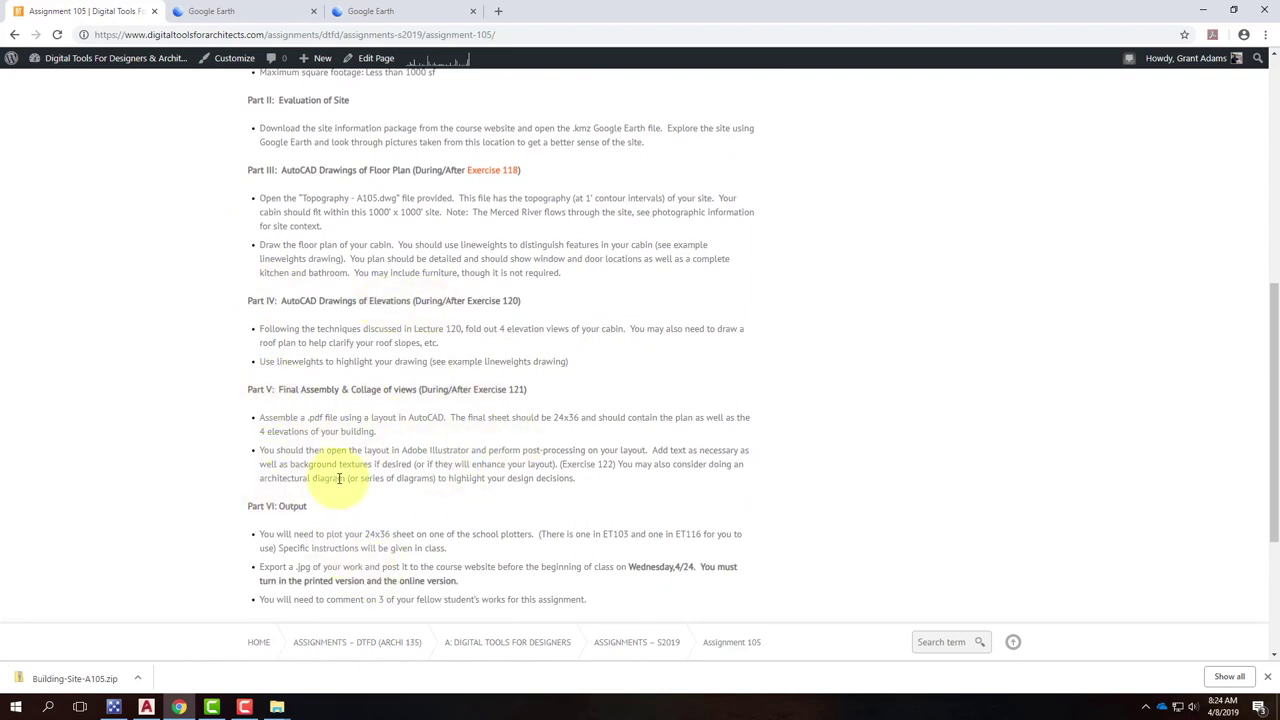
{"action": "scroll", "coordinate": [414, 430], "scroll_direction": "down", "scroll_amount": 1}
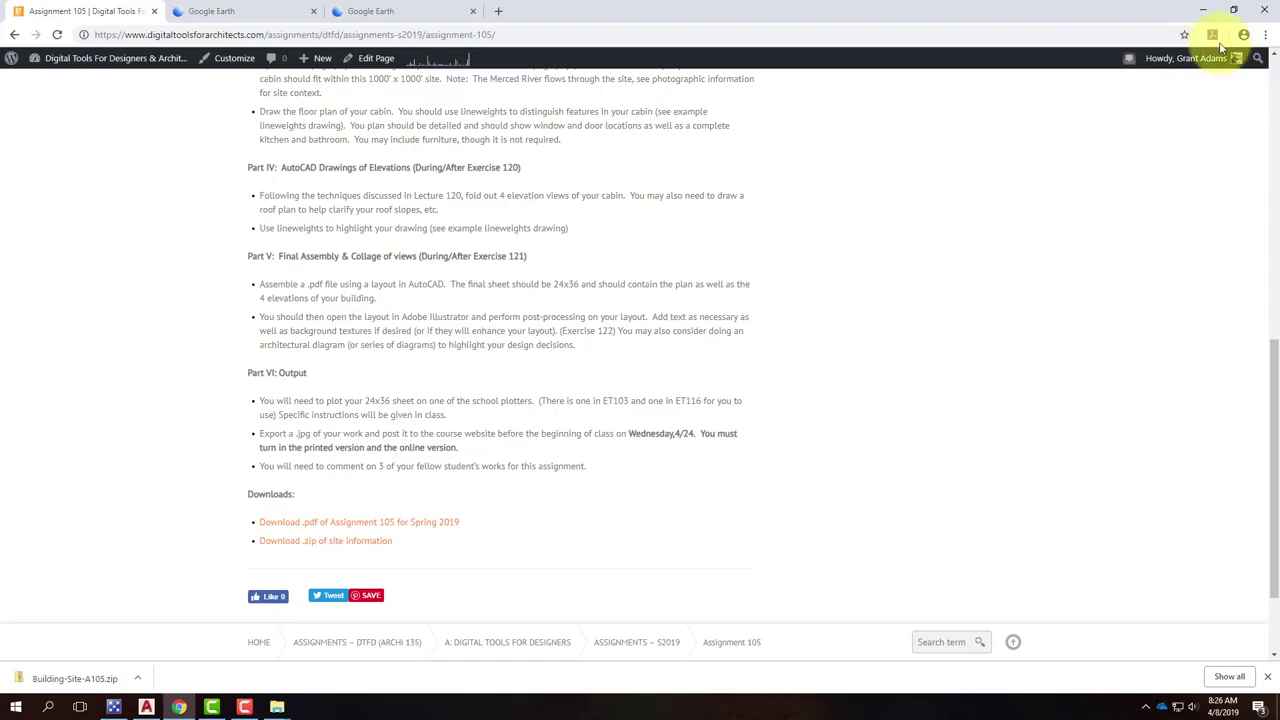
{"action": "left_click", "coordinate": [1197, 10]}
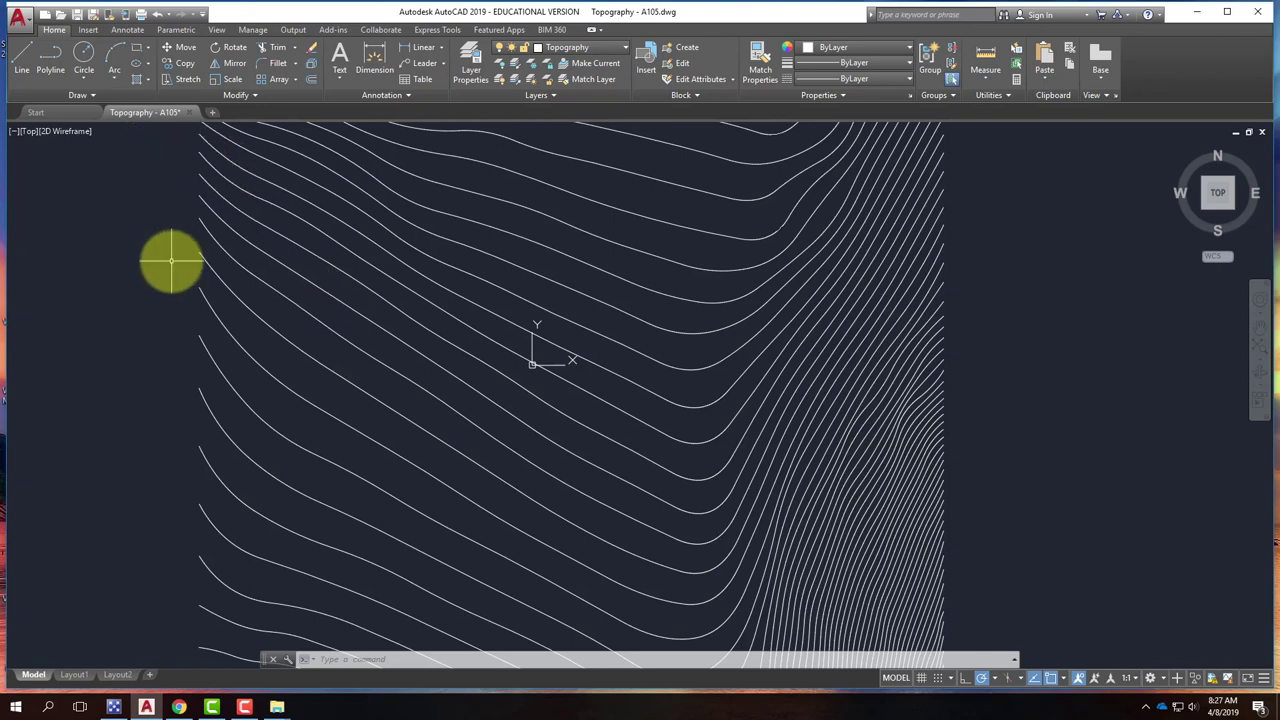
Start the RECTANG command from the Draw panel over the site contours
{"action": "left_click", "coordinate": [138, 50]}
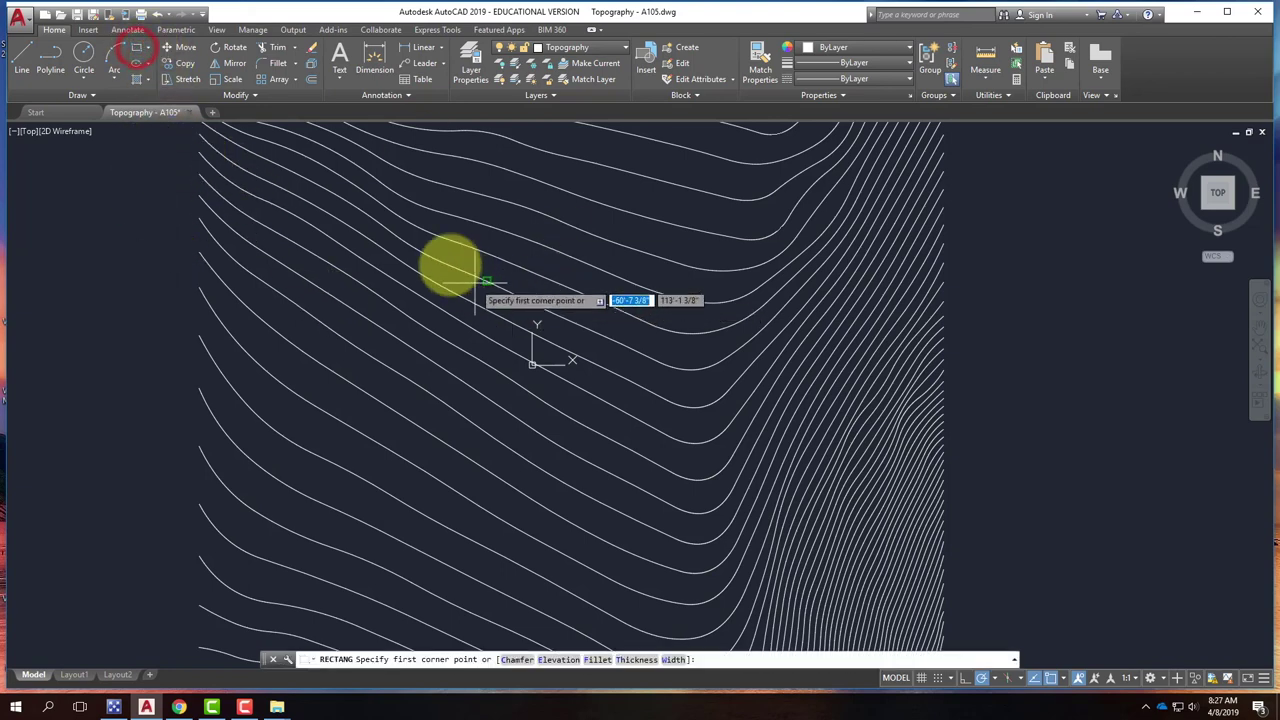
{"action": "scroll", "coordinate": [447, 262], "scroll_direction": "up", "scroll_amount": 5}
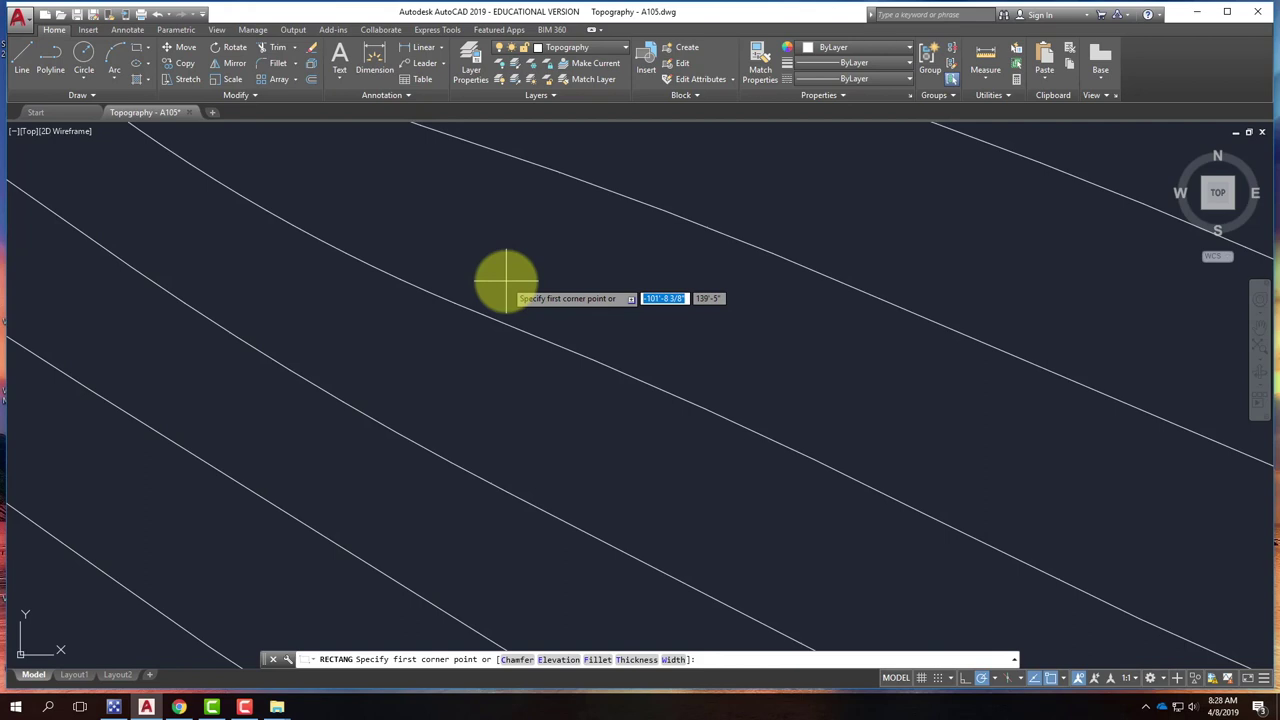
Draw a 12' by 12' square from a picked first corner using Ortho and dynamic input
{"action": "left_click", "coordinate": [519, 290]}
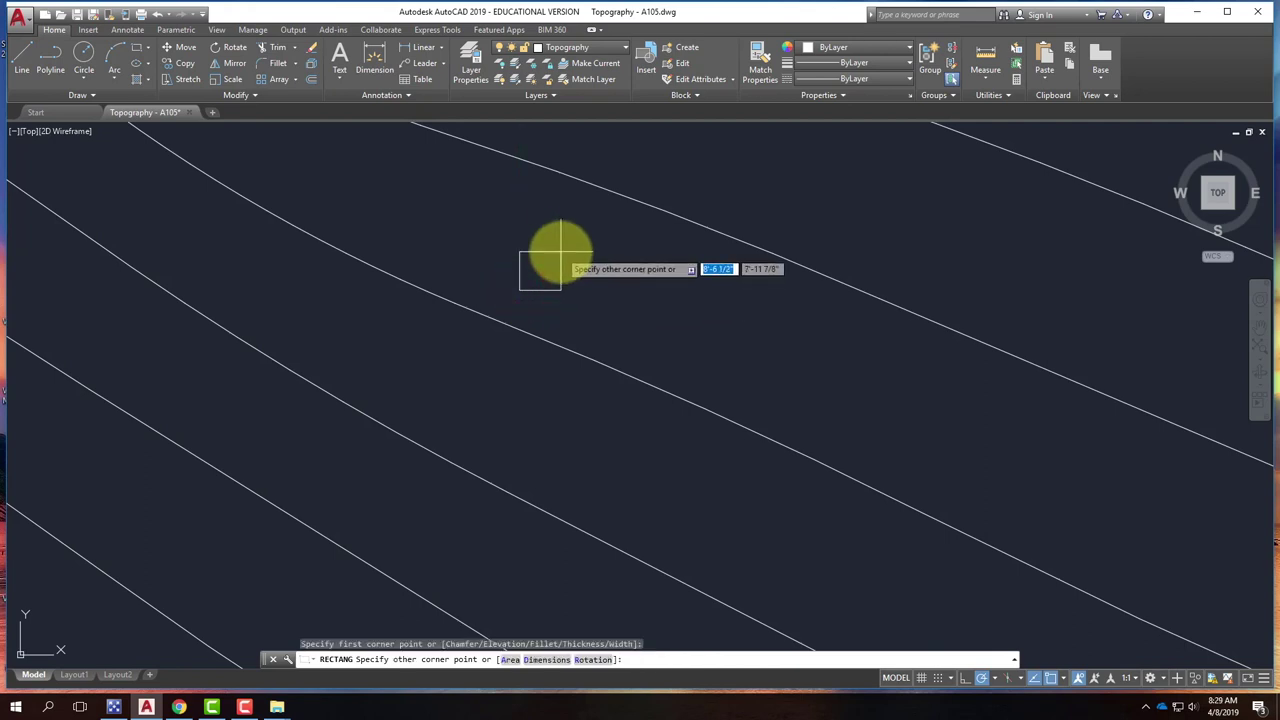
{"action": "key", "text": "F8"}
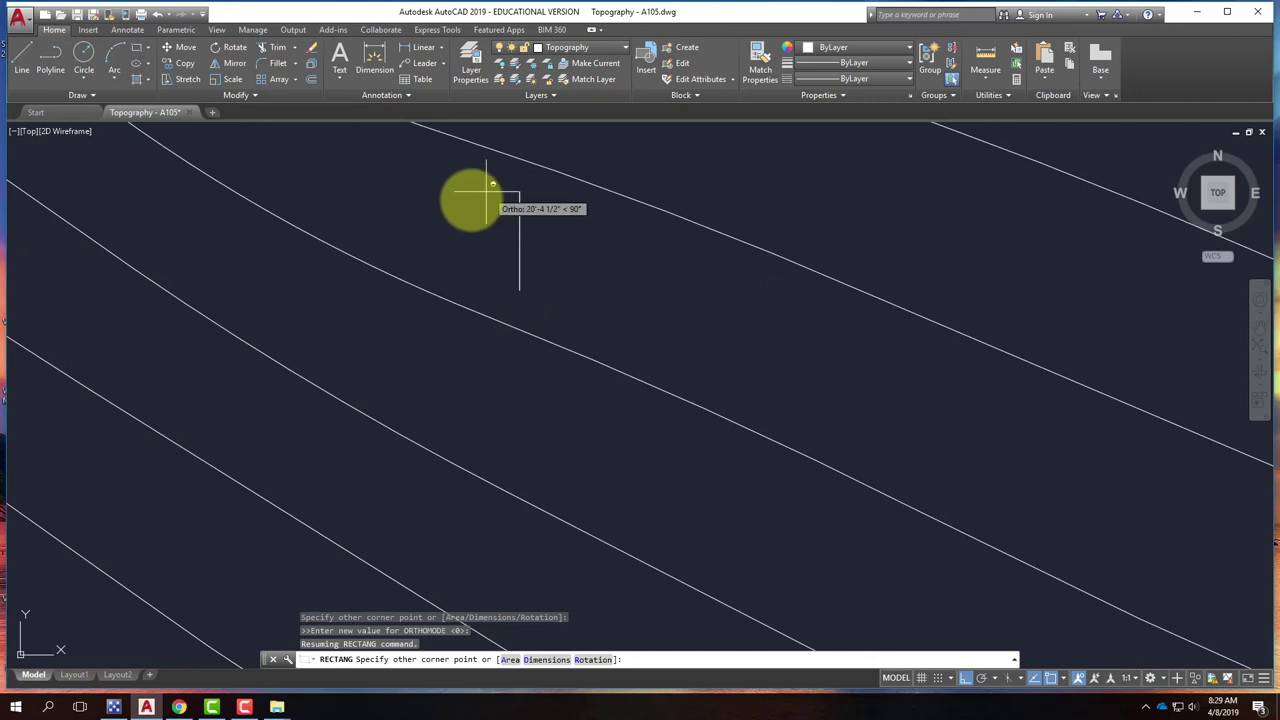
{"action": "key", "text": "F8"}
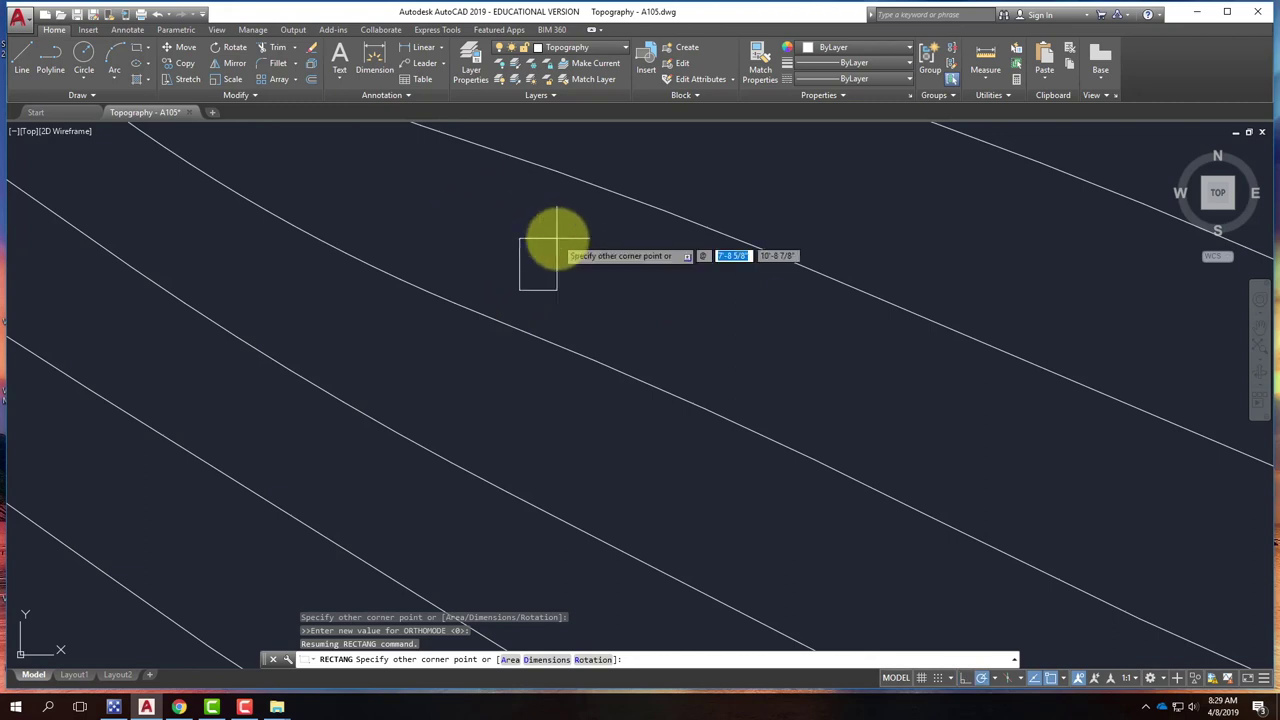
{"action": "type", "text": "12"}
{"action": "key", "text": "Tab"}
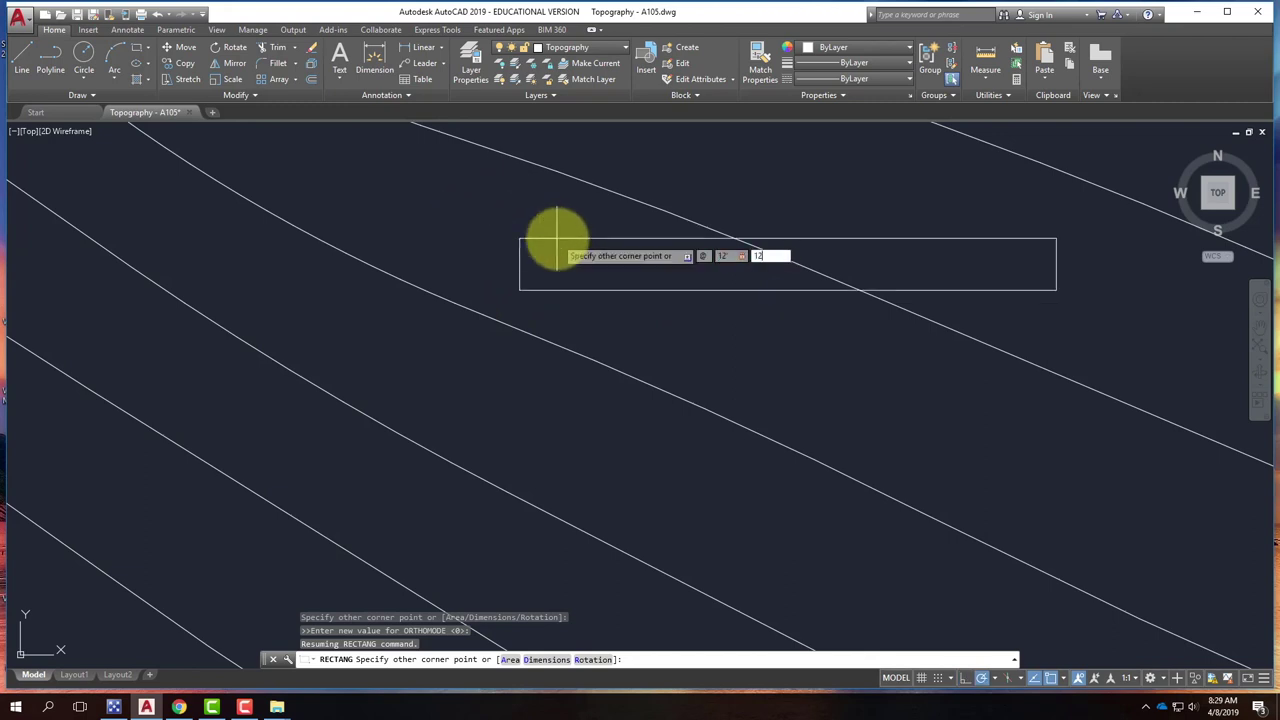
{"action": "key", "text": "Return"}
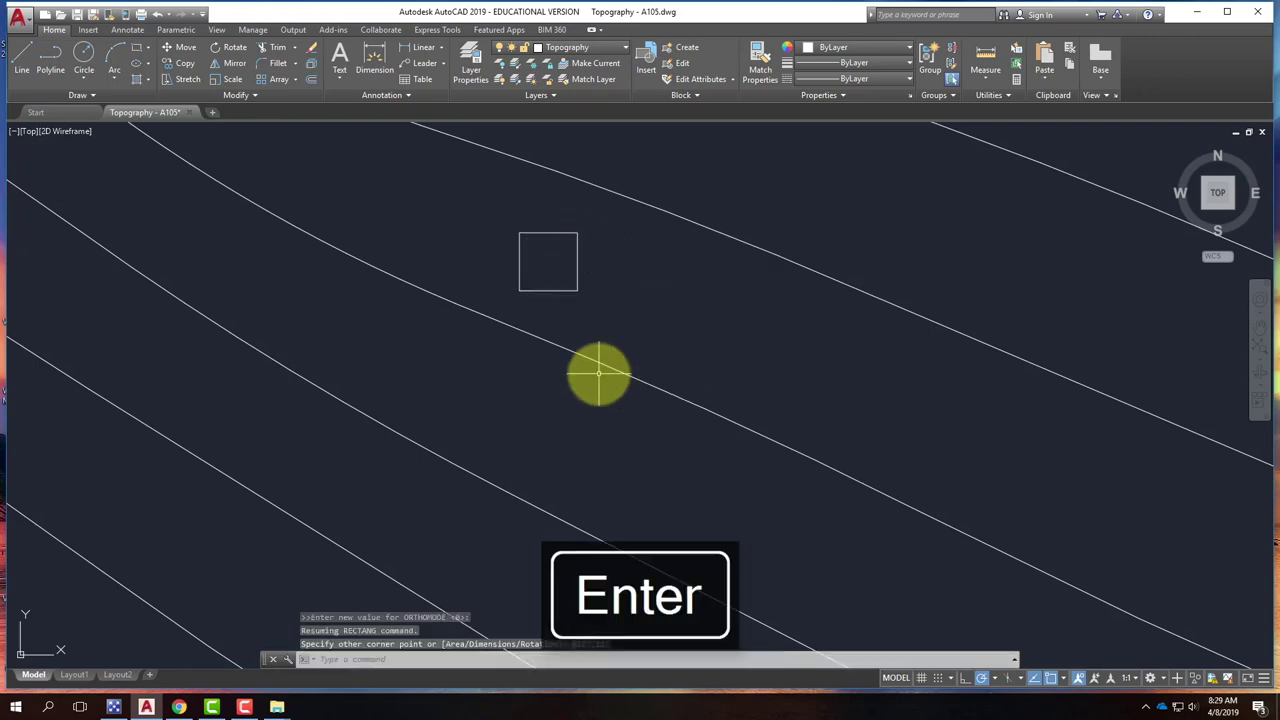
Zoom around the new square among the contours and select it
{"action": "scroll", "coordinate": [598, 374], "scroll_direction": "down", "scroll_amount": 10}
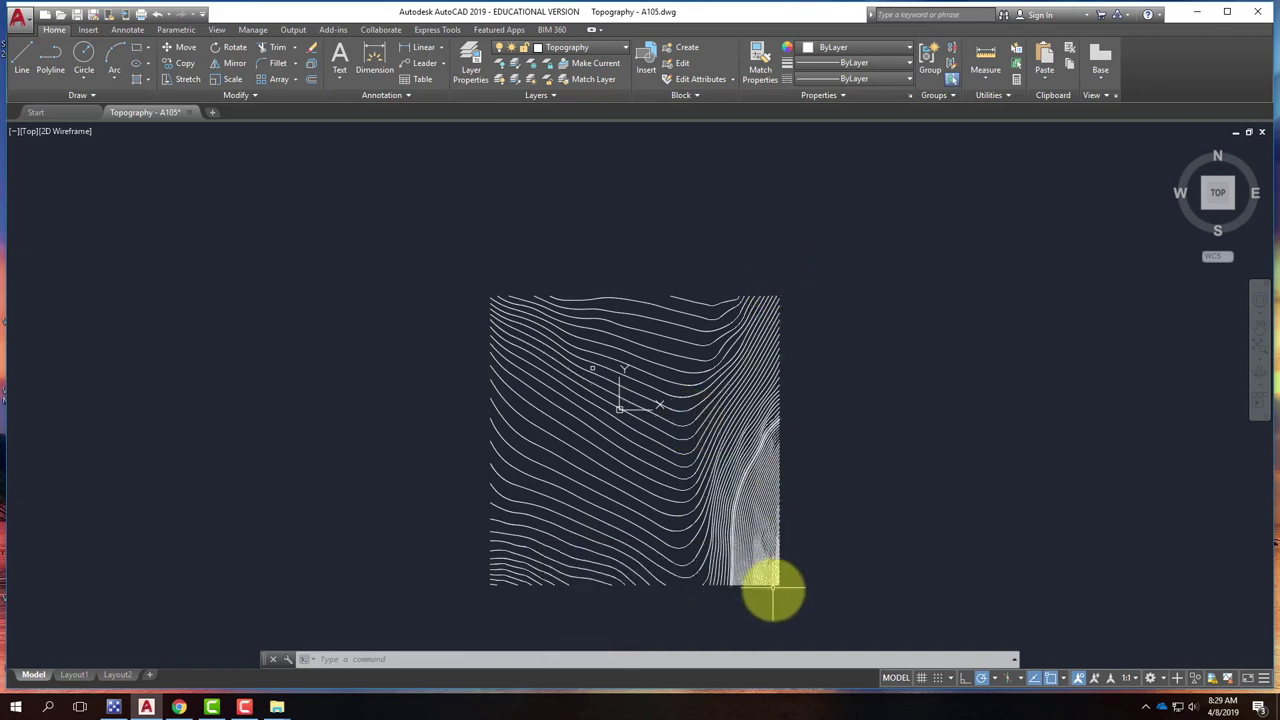
{"action": "mouse_move", "coordinate": [551, 300]}
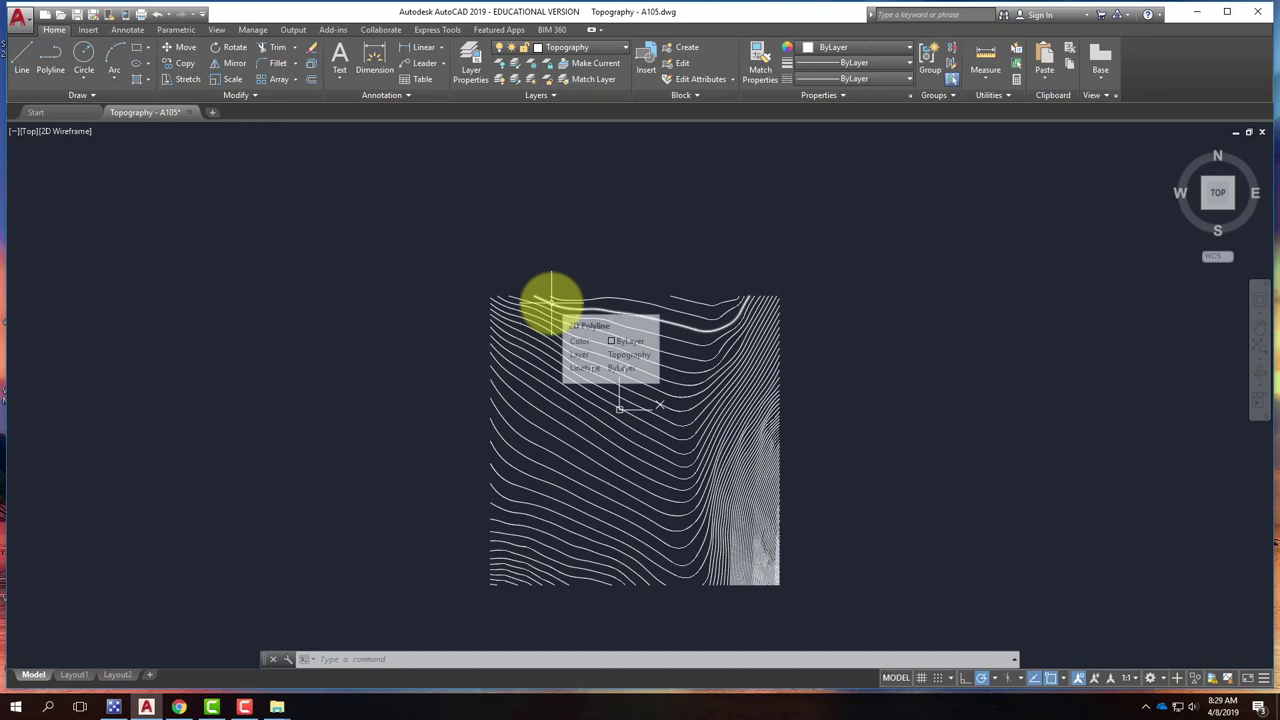
{"action": "scroll", "coordinate": [615, 395], "scroll_direction": "up", "scroll_amount": 10}
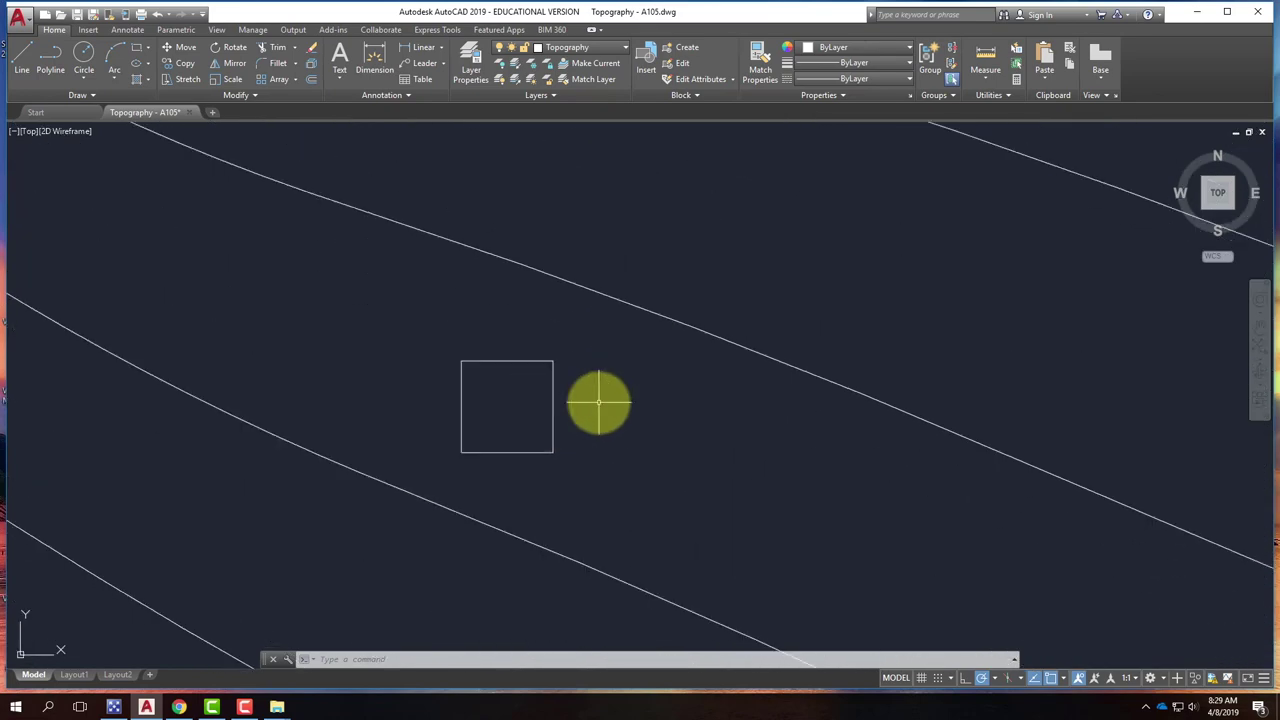
{"action": "left_click", "coordinate": [511, 360]}
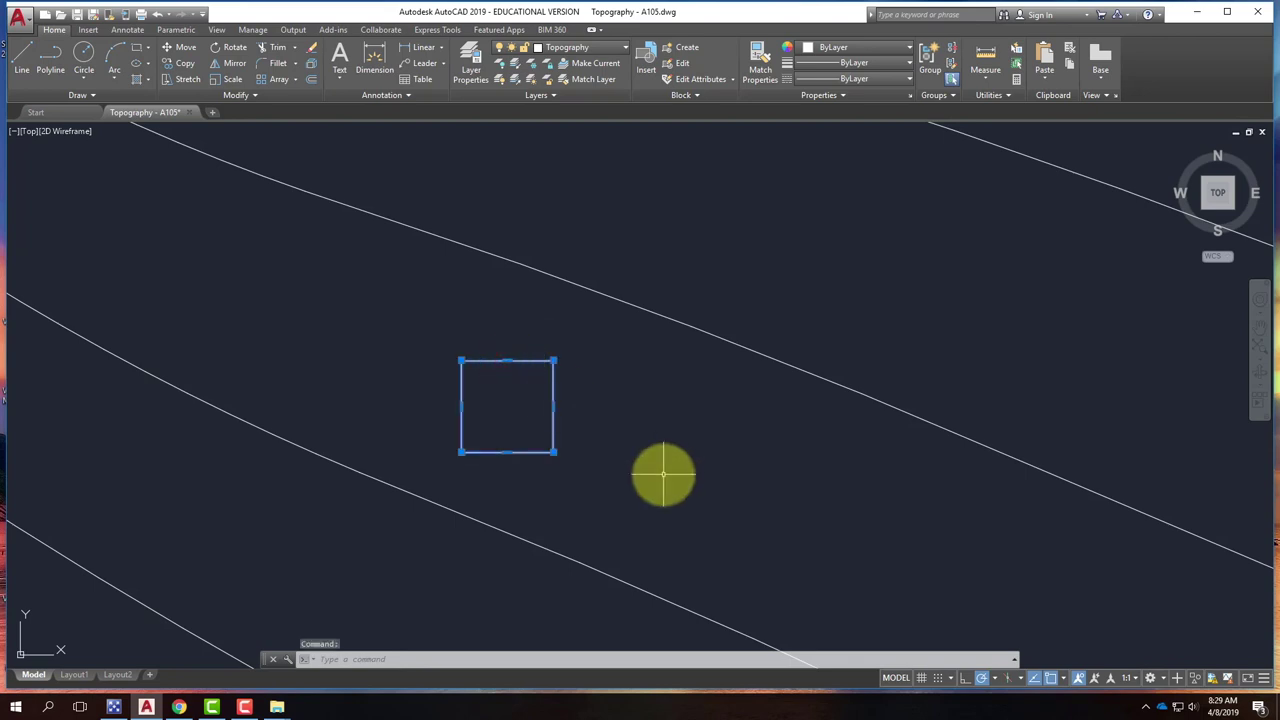
Draw a 12' by 15' rectangle beside the square room
{"action": "left_click", "coordinate": [138, 47]}
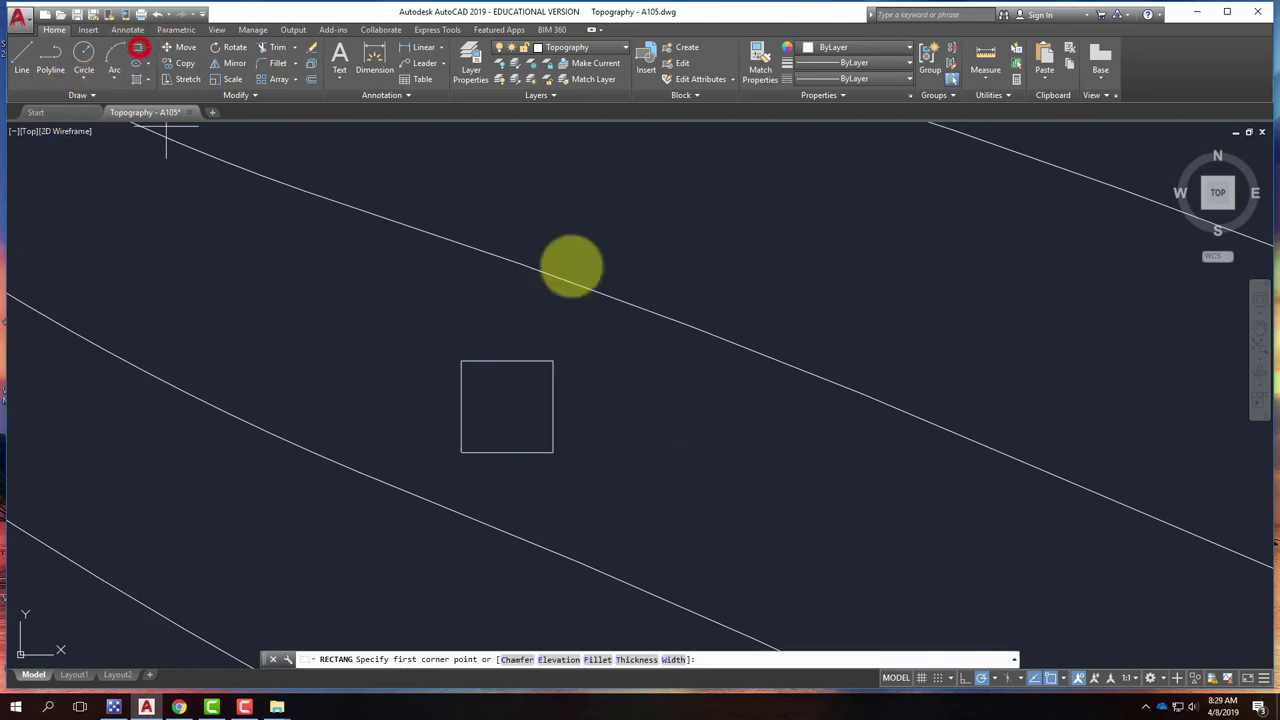
{"action": "left_click", "coordinate": [627, 437]}
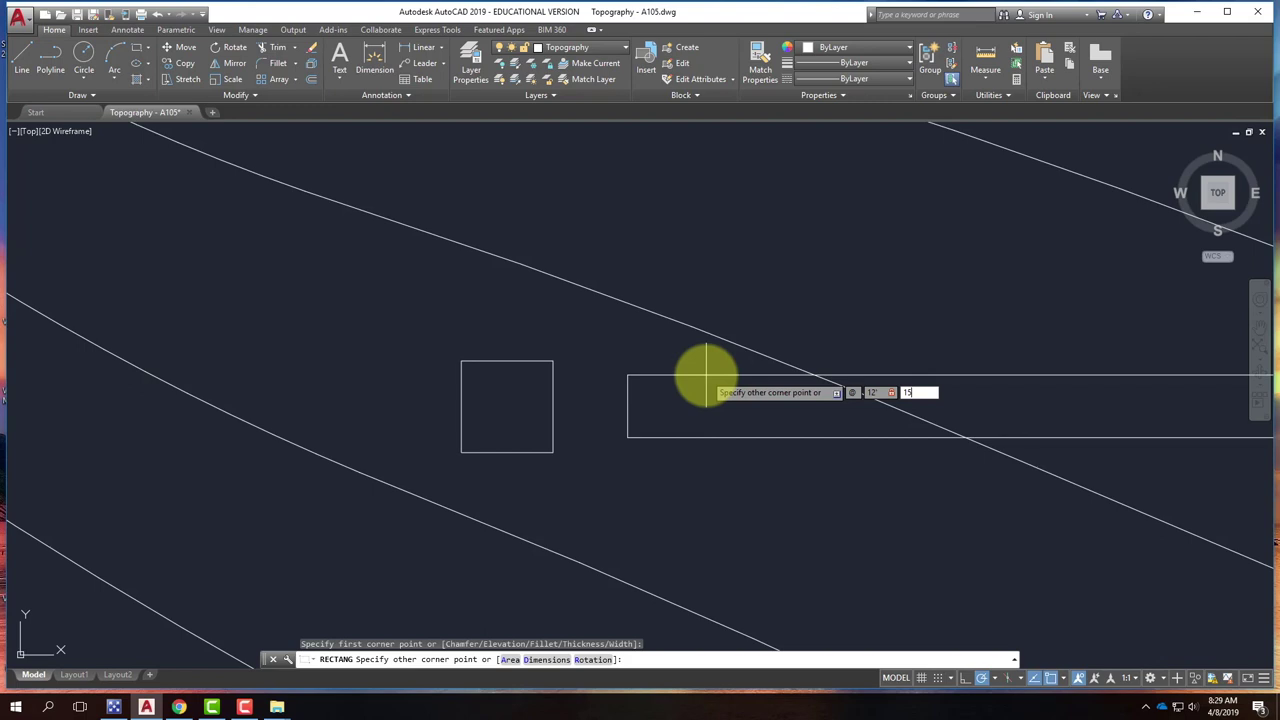
{"action": "key", "text": "Return"}
{"action": "left_click", "coordinate": [737, 447]}
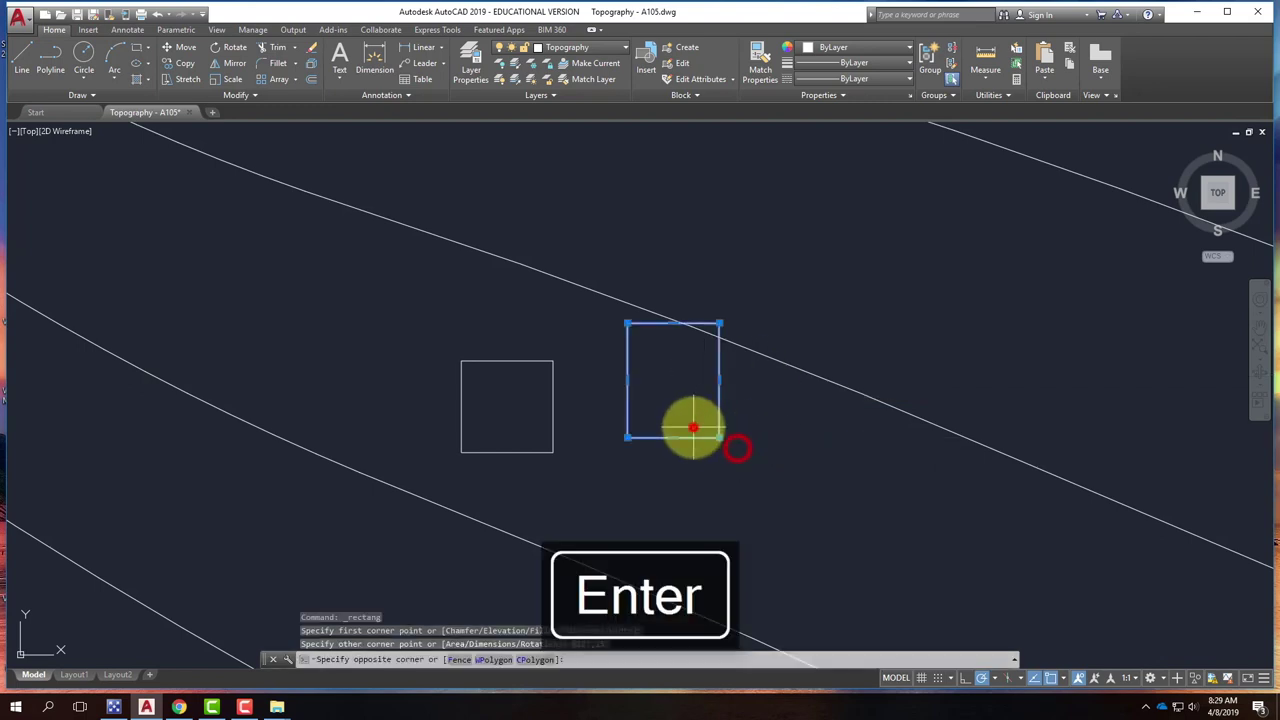
{"action": "key", "text": "Escape"}
{"action": "key", "text": "Escape"}
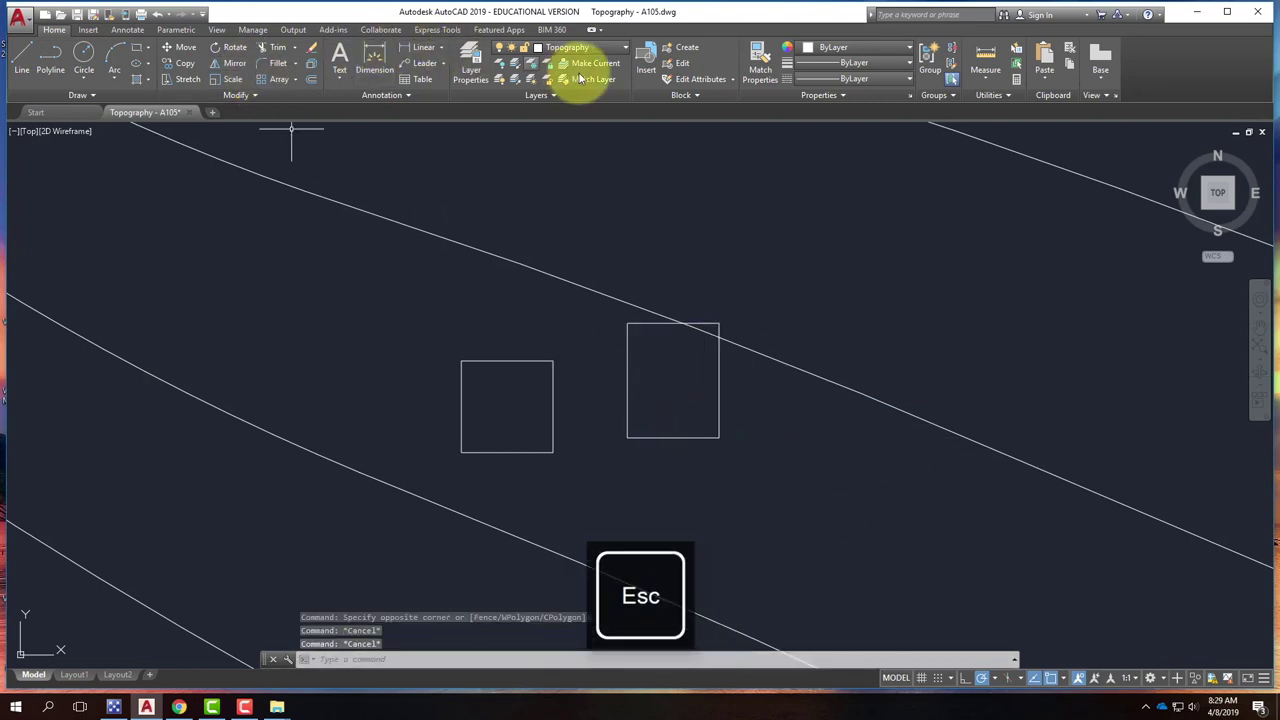
Draw a narrow 5' by 10' rectangle next to the square
{"action": "left_click", "coordinate": [137, 48]}
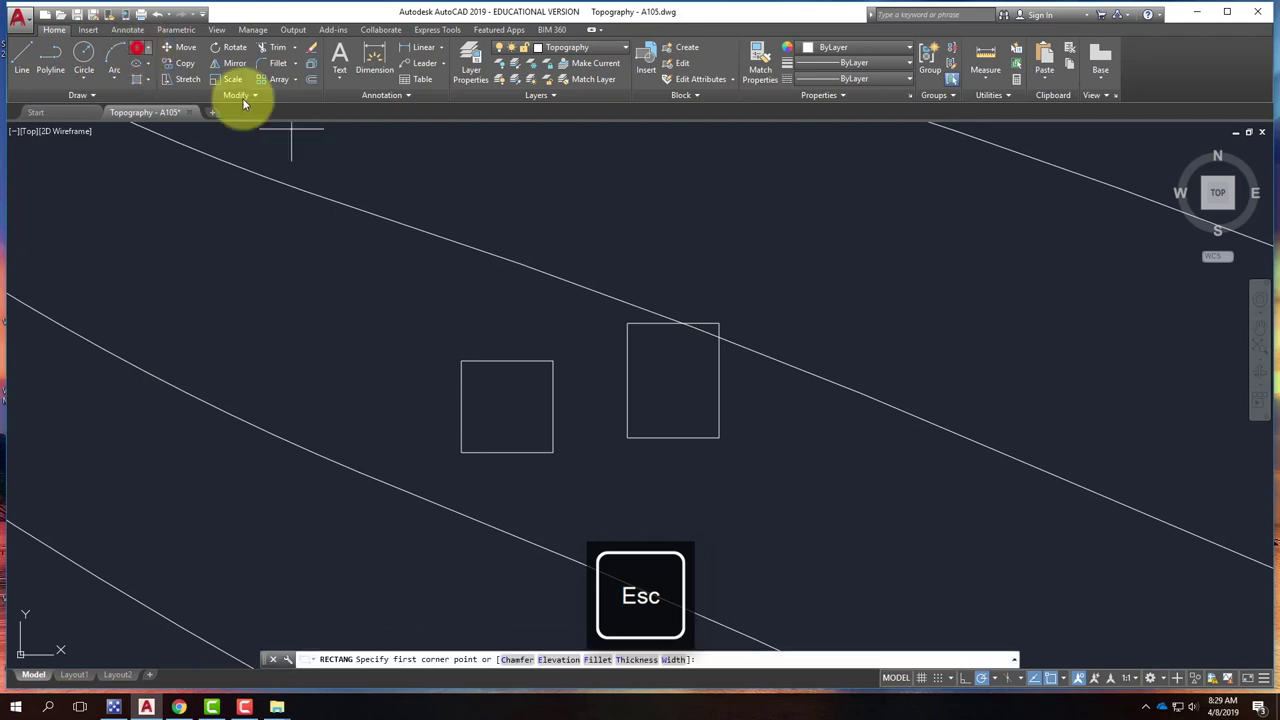
{"action": "left_click", "coordinate": [579, 492]}
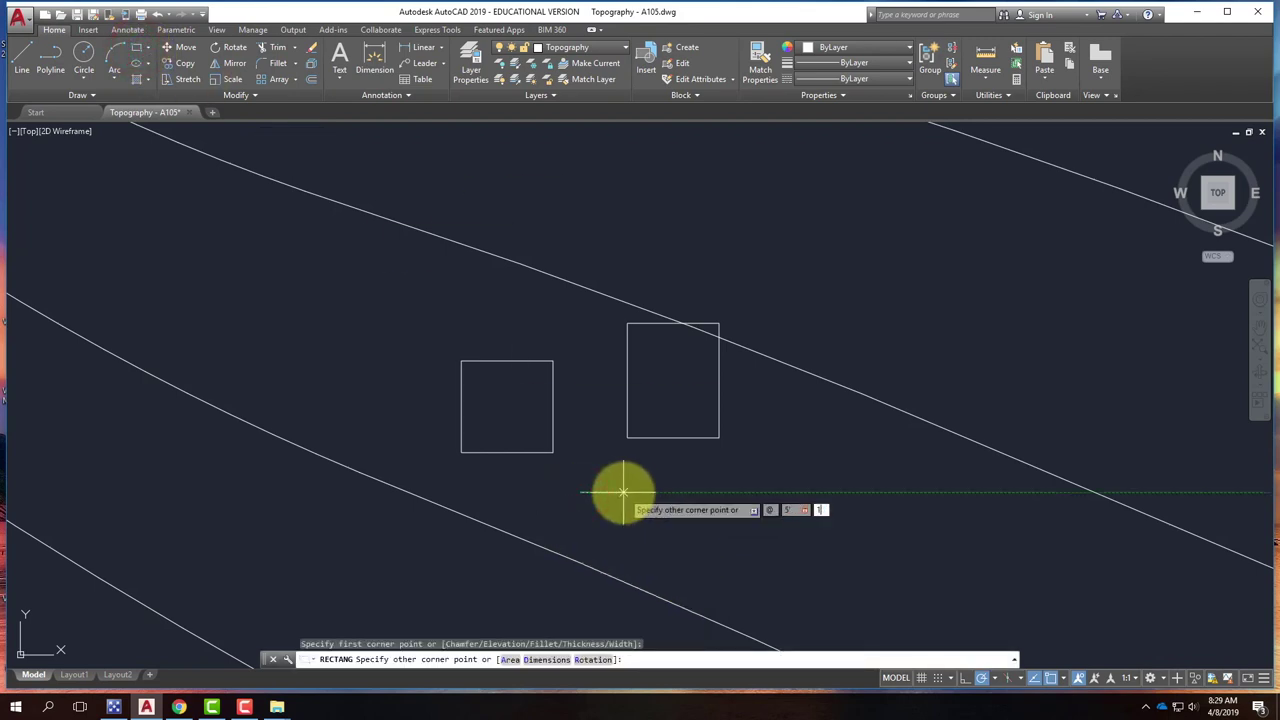
{"action": "key", "text": "Return"}
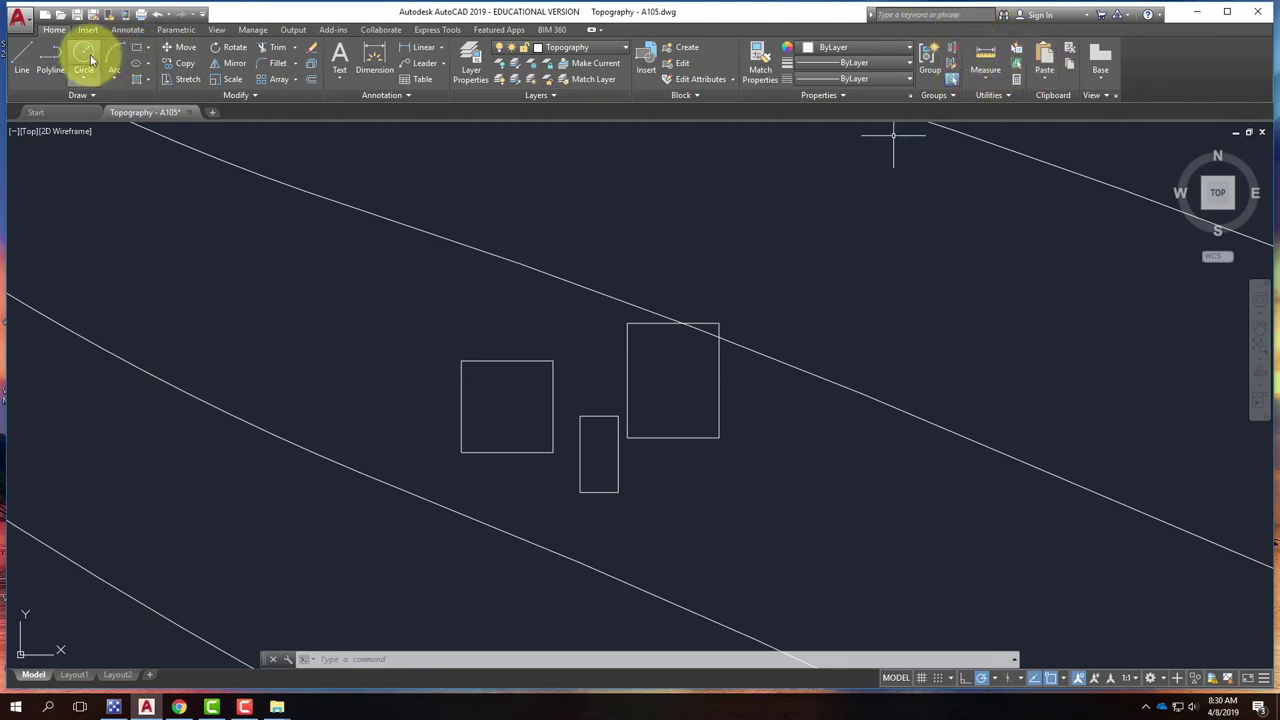
{"action": "left_click", "coordinate": [984, 56]}
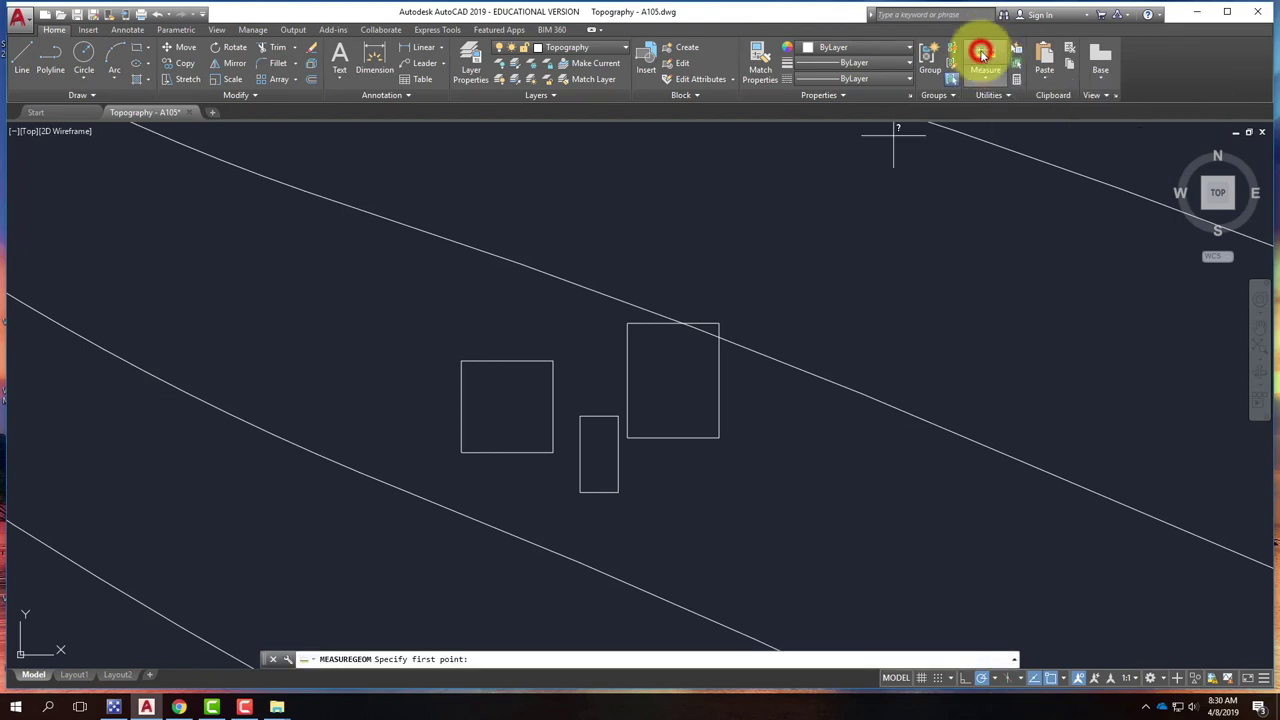
Measure the square room's area from its four corners: 144 sq ft, 48' perimeter
{"action": "left_click", "coordinate": [461, 360]}
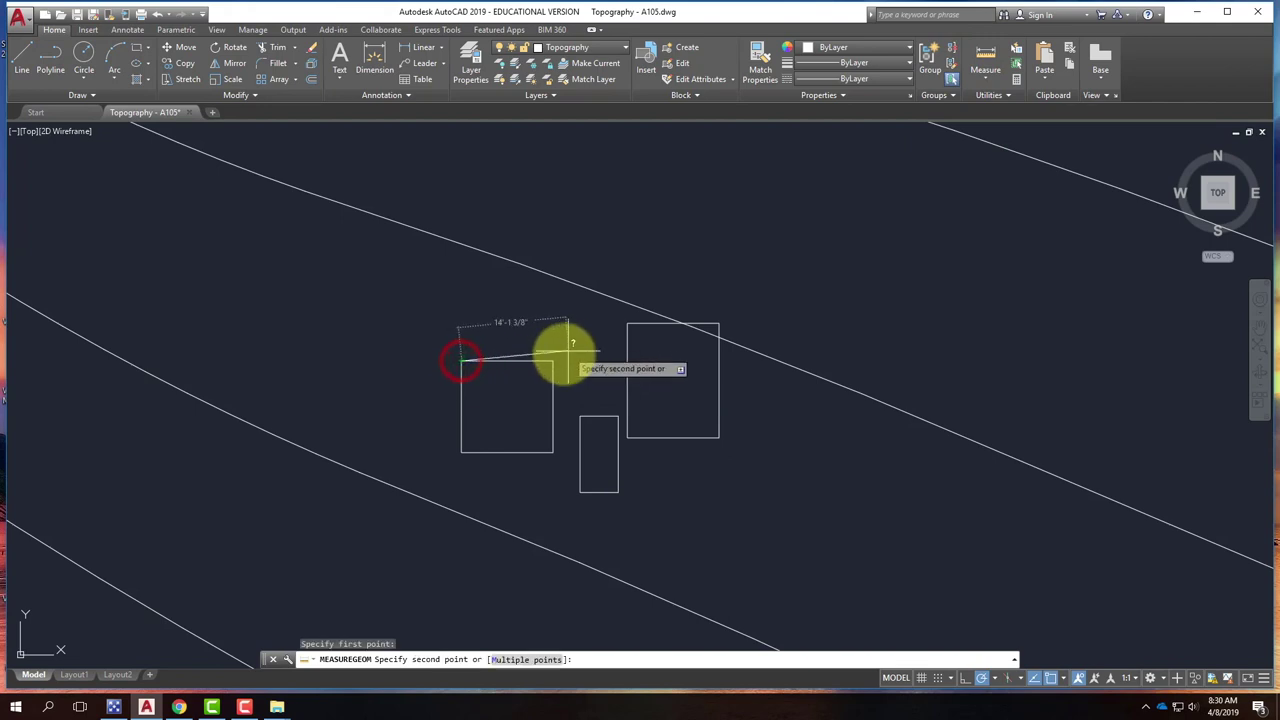
{"action": "left_click", "coordinate": [553, 360]}
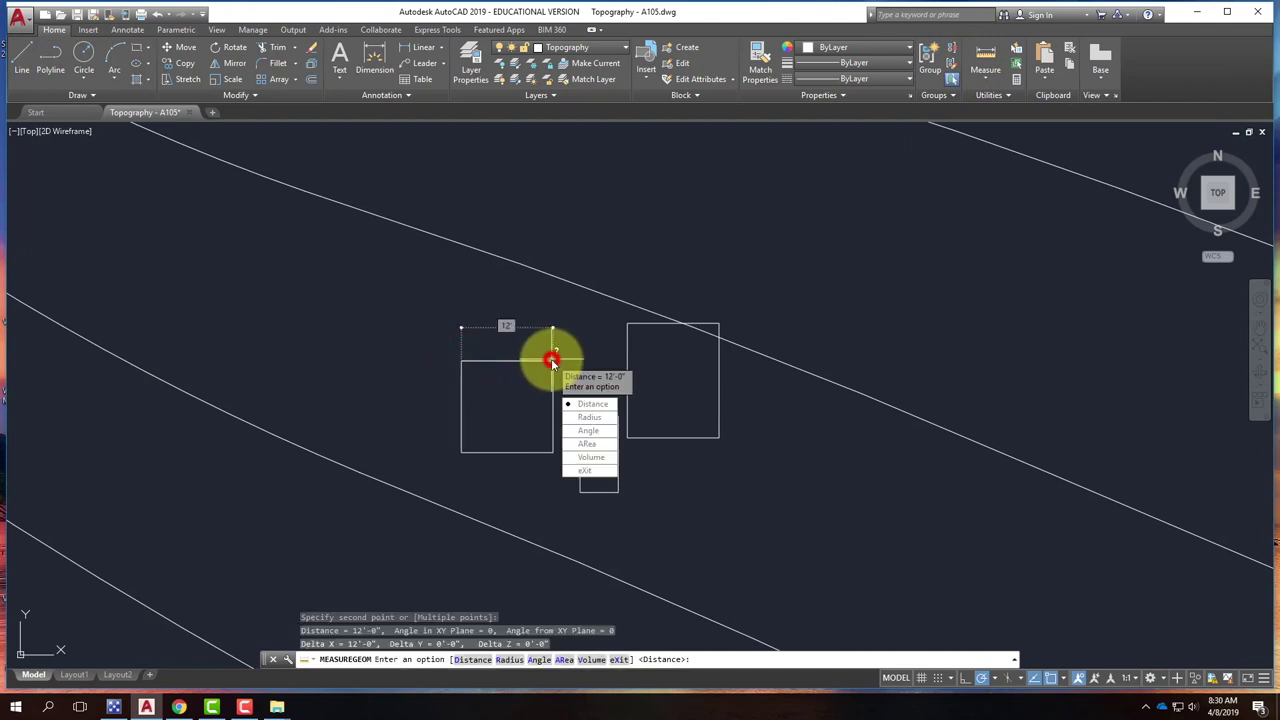
{"action": "key", "text": "Escape"}
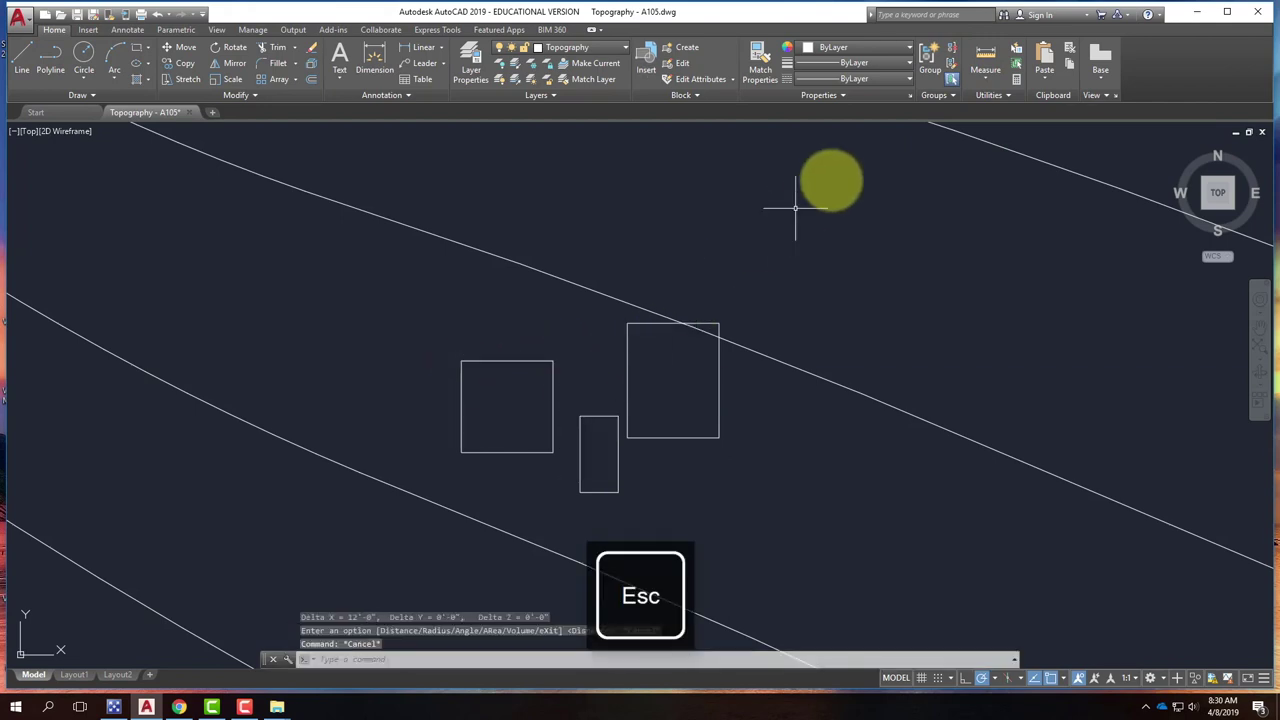
{"action": "left_click", "coordinate": [987, 79]}
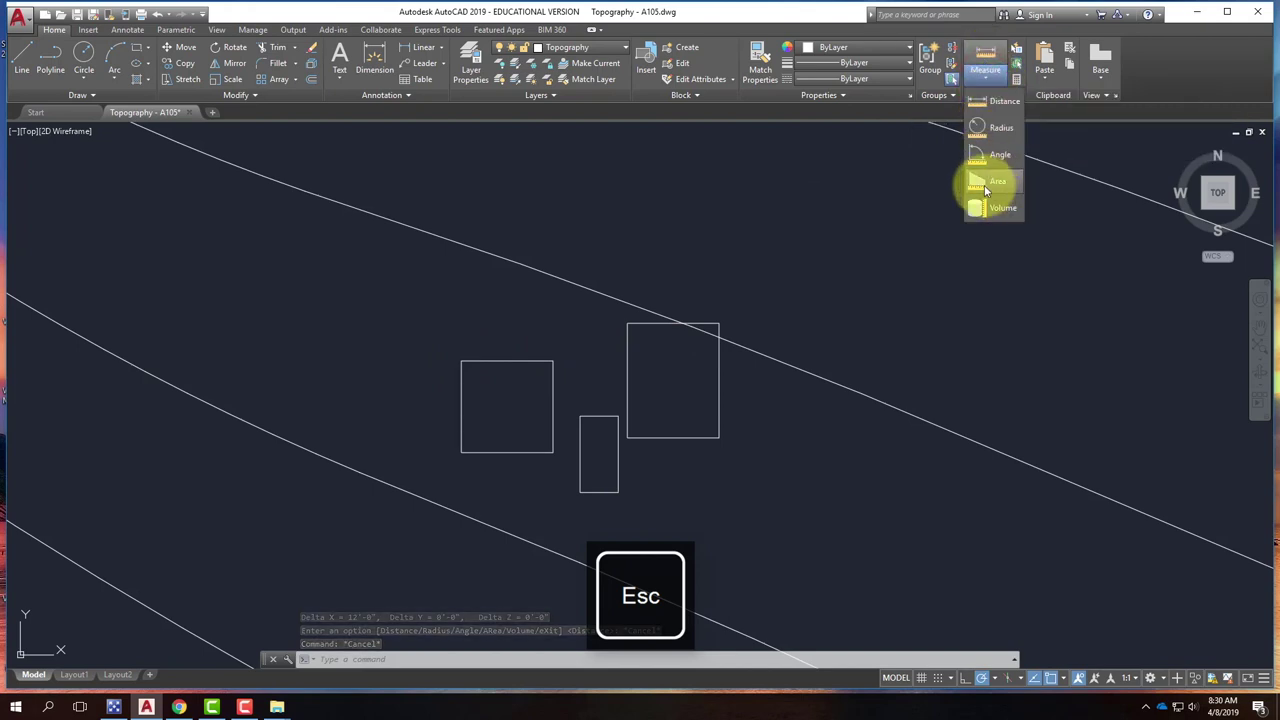
{"action": "left_click", "coordinate": [985, 186]}
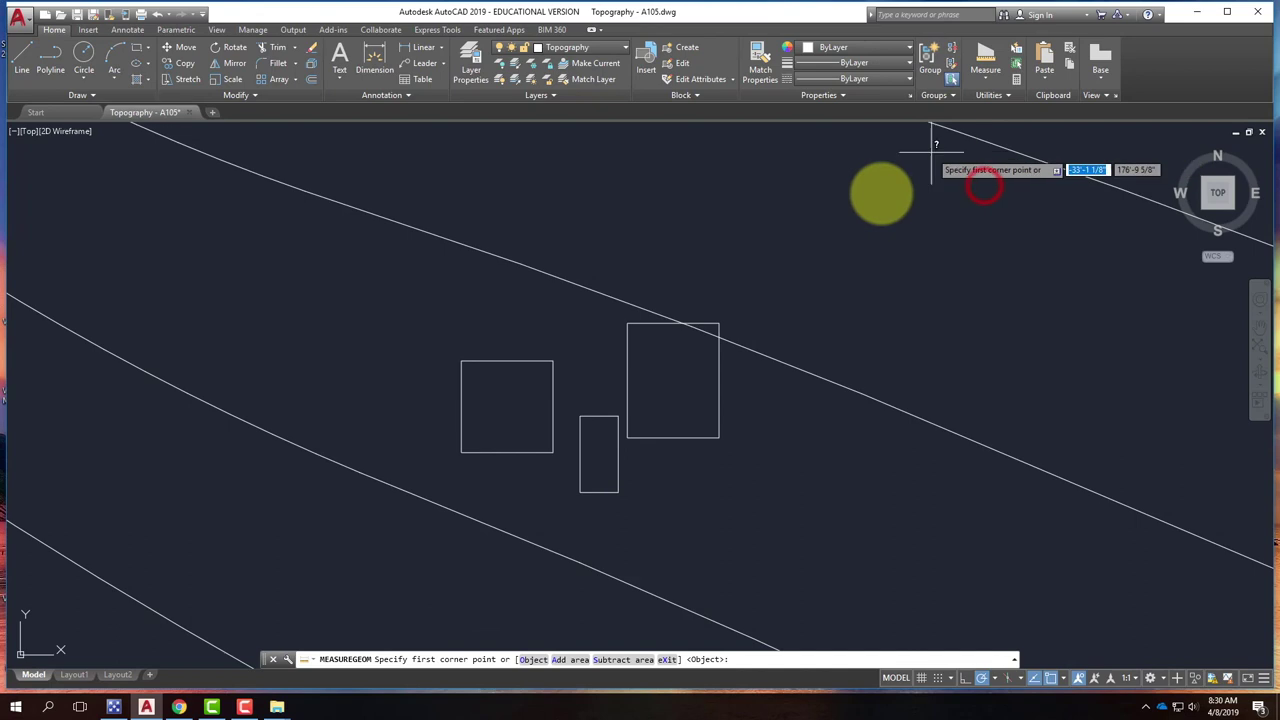
{"action": "left_click", "coordinate": [460, 361]}
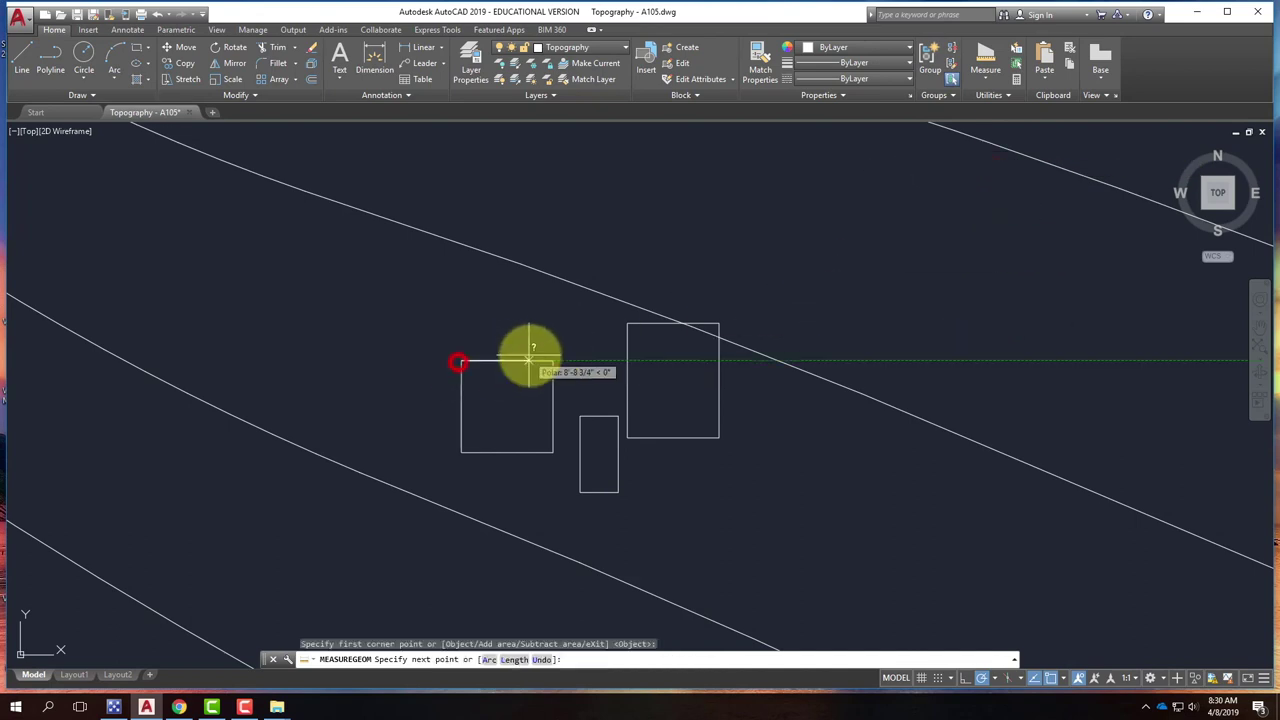
{"action": "left_click", "coordinate": [553, 361]}
{"action": "left_click", "coordinate": [553, 451]}
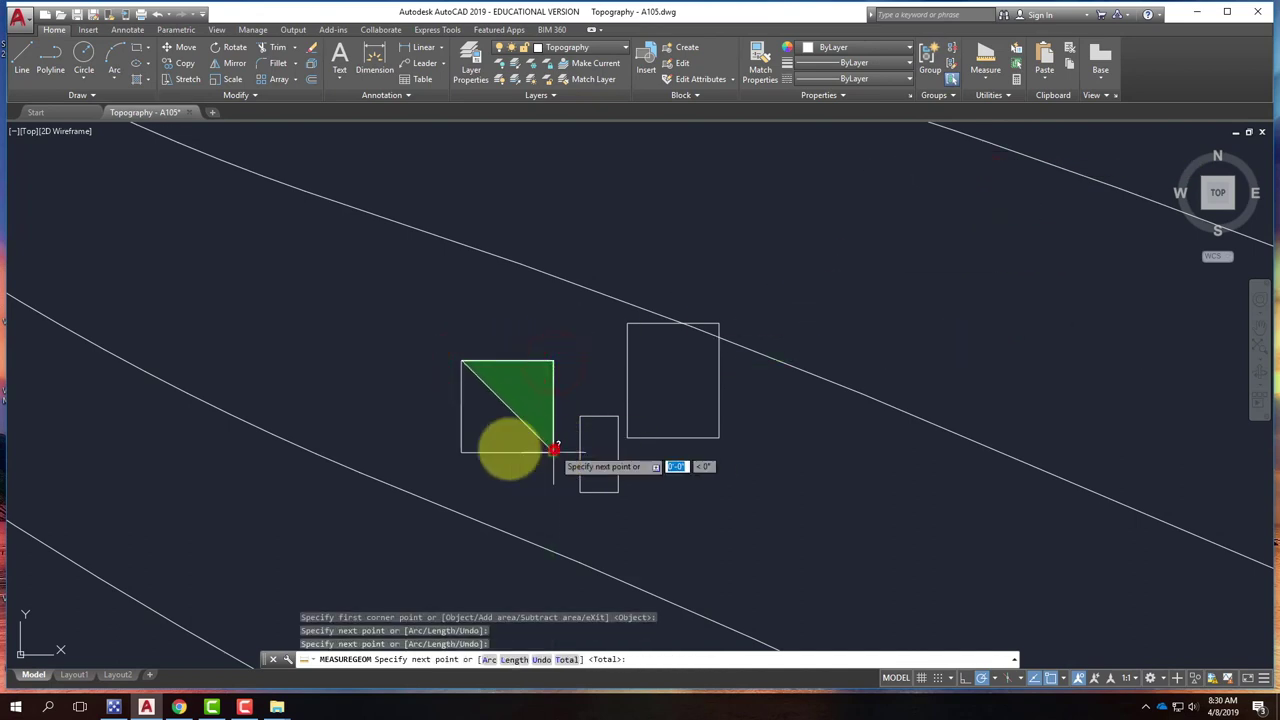
{"action": "left_click", "coordinate": [461, 451]}
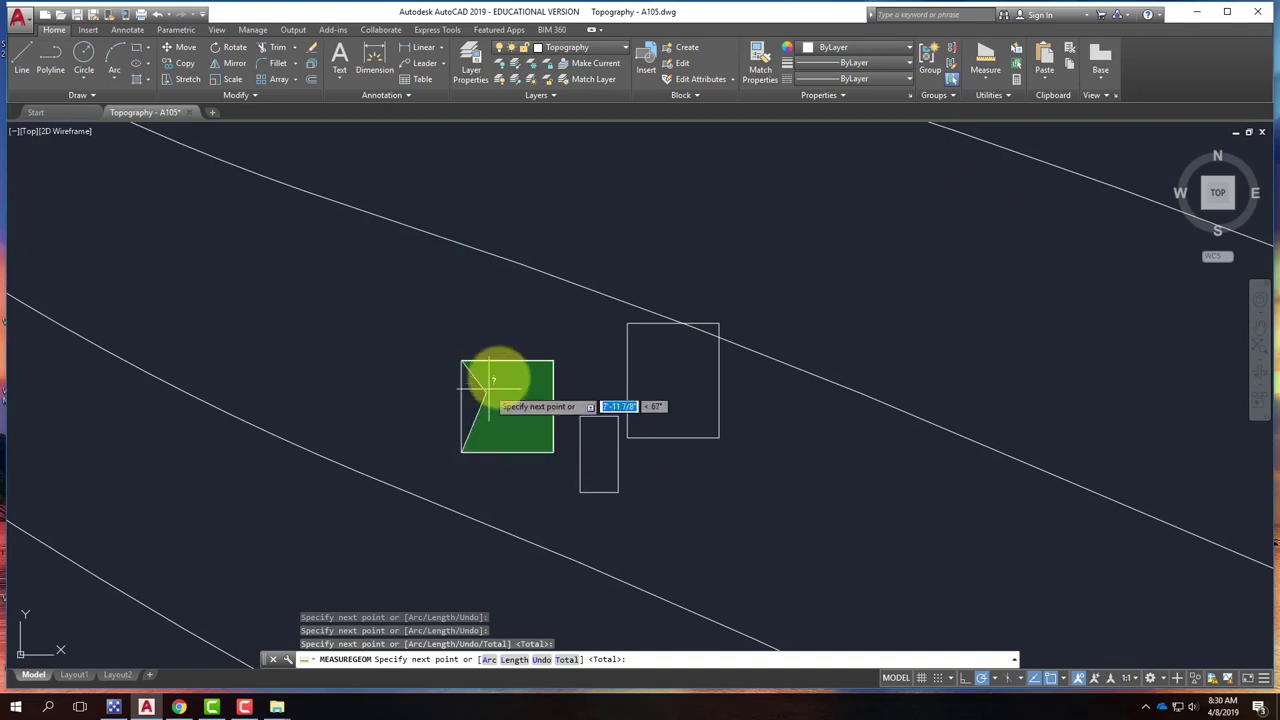
{"action": "key", "text": "Return"}
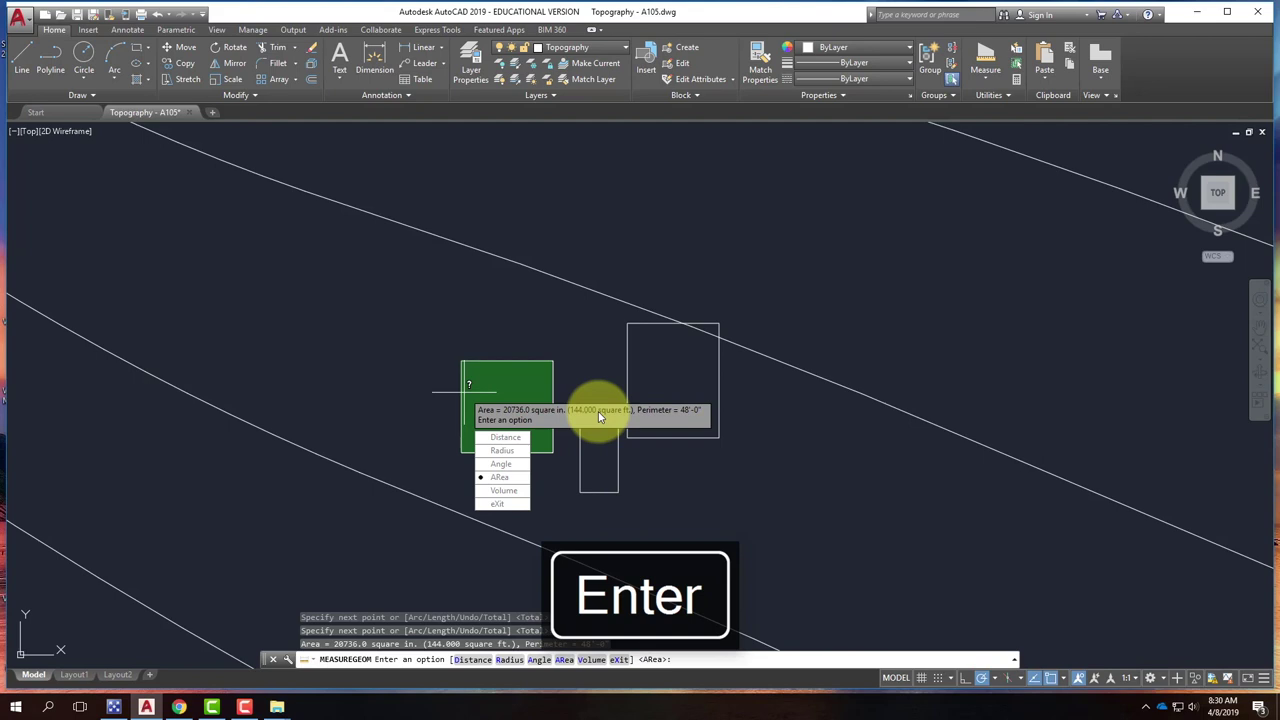
{"action": "key", "text": "Escape"}
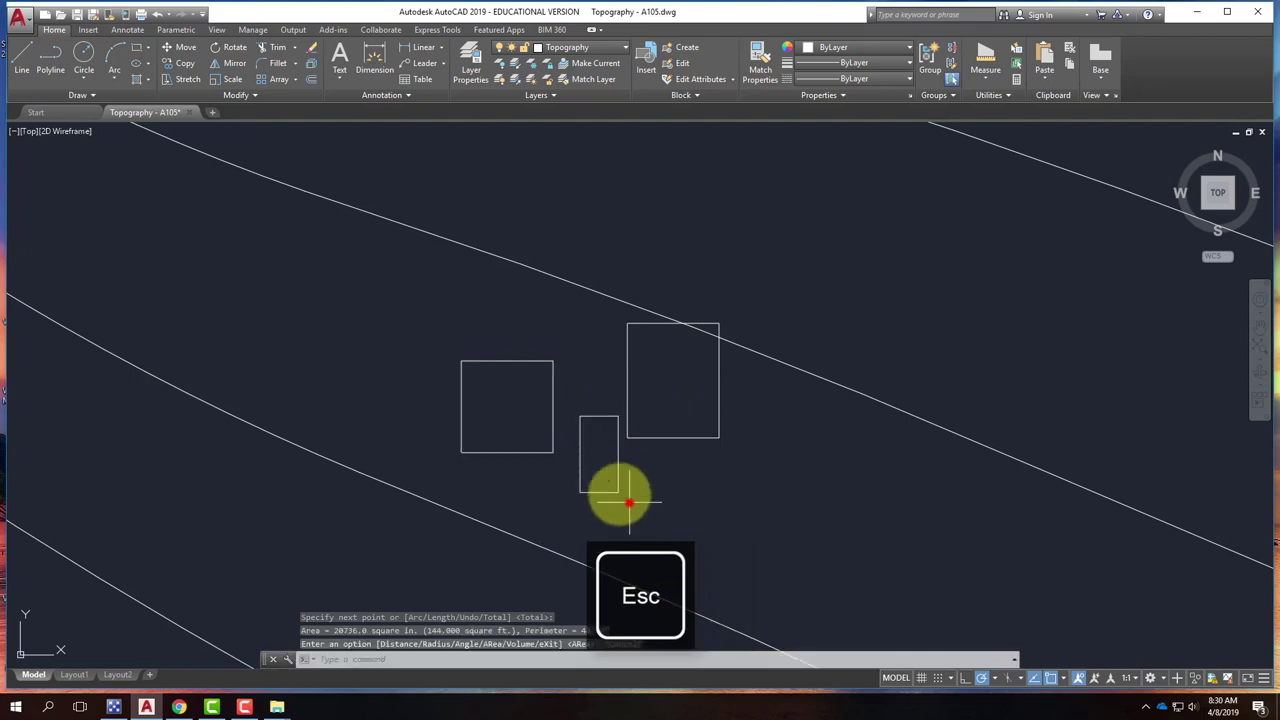
Move the narrow 5' by 10' rectangle against the square room's right edge
{"action": "left_click", "coordinate": [628, 503]}
{"action": "left_click", "coordinate": [607, 486]}
{"action": "type", "text": "move"}
{"action": "key", "text": "Return"}
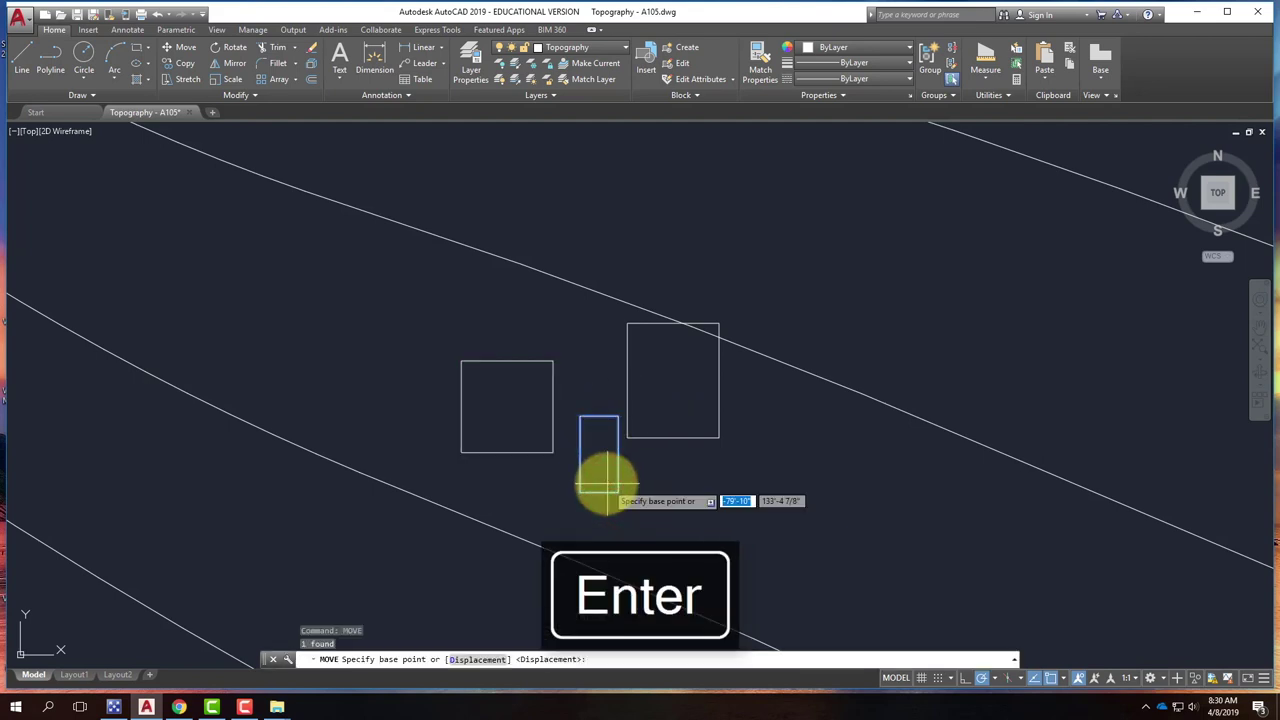
{"action": "left_click", "coordinate": [586, 491]}
{"action": "left_click", "coordinate": [553, 449]}
{"action": "key", "text": "Escape"}
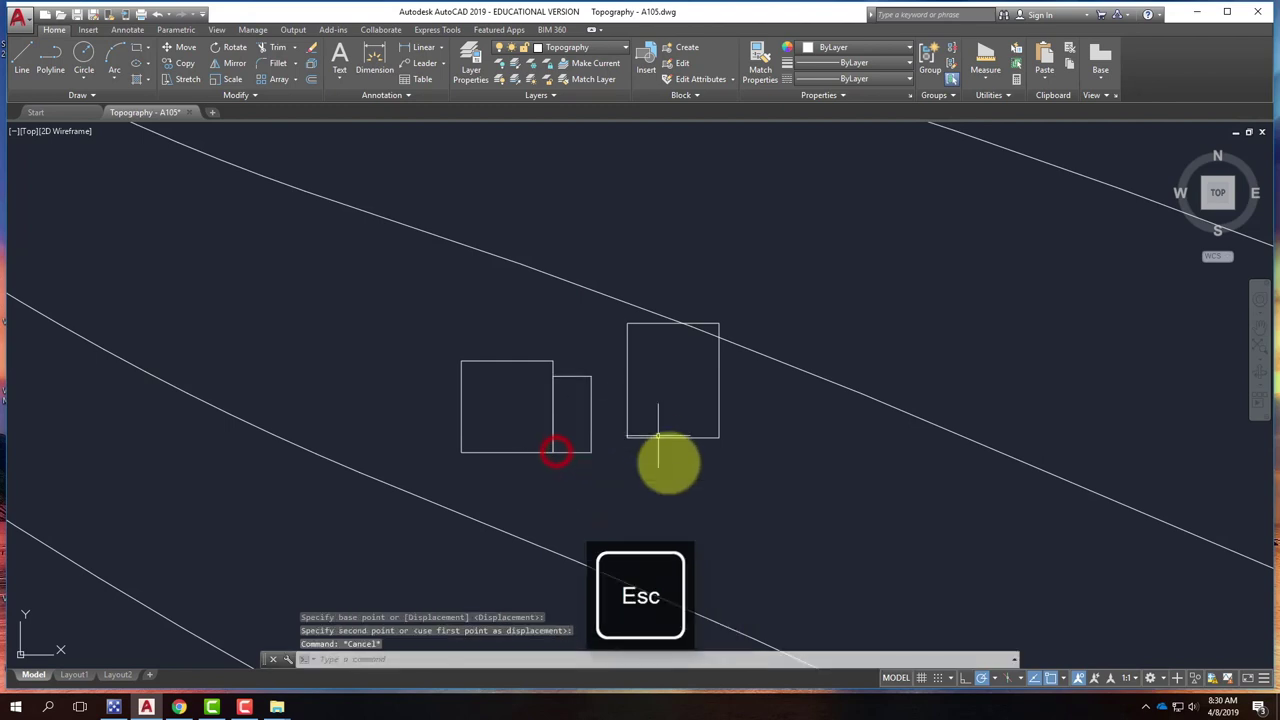
Move the large 12' by 15' rectangle against the narrow room
{"action": "left_click", "coordinate": [666, 460]}
{"action": "left_click", "coordinate": [644, 405]}
{"action": "type", "text": "mo"}
{"action": "key", "text": "Return"}
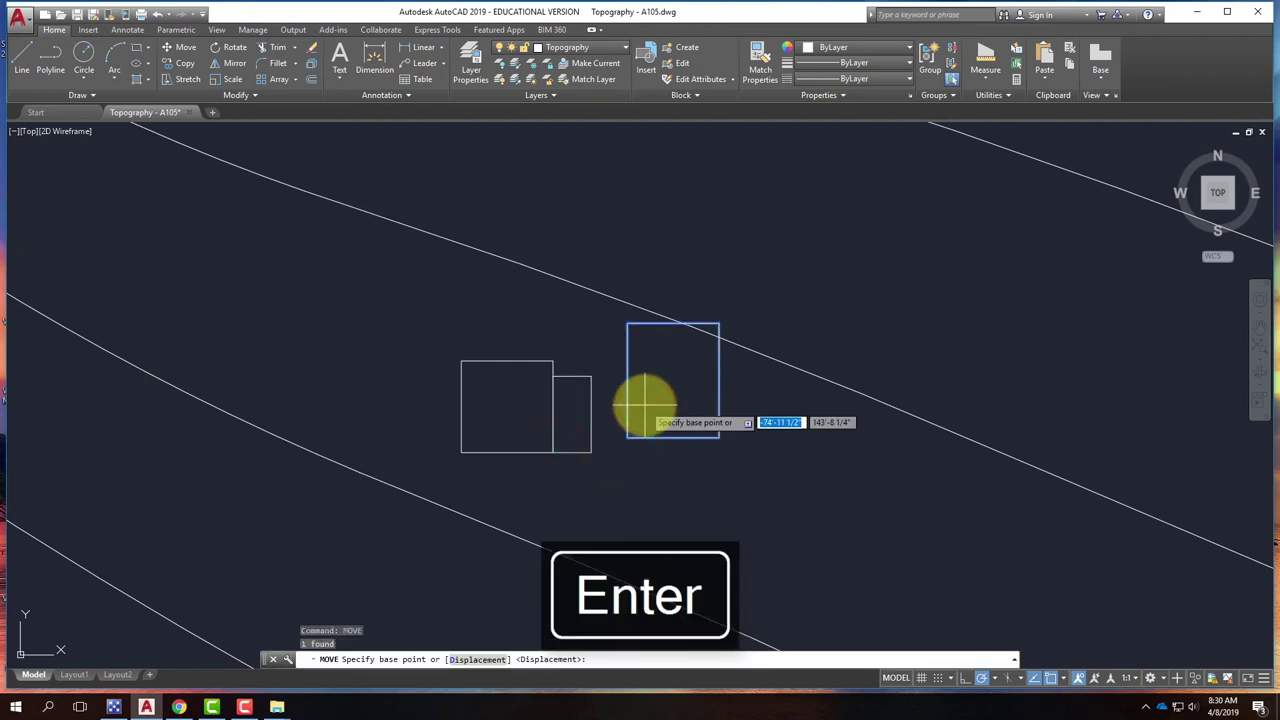
{"action": "left_click", "coordinate": [625, 432]}
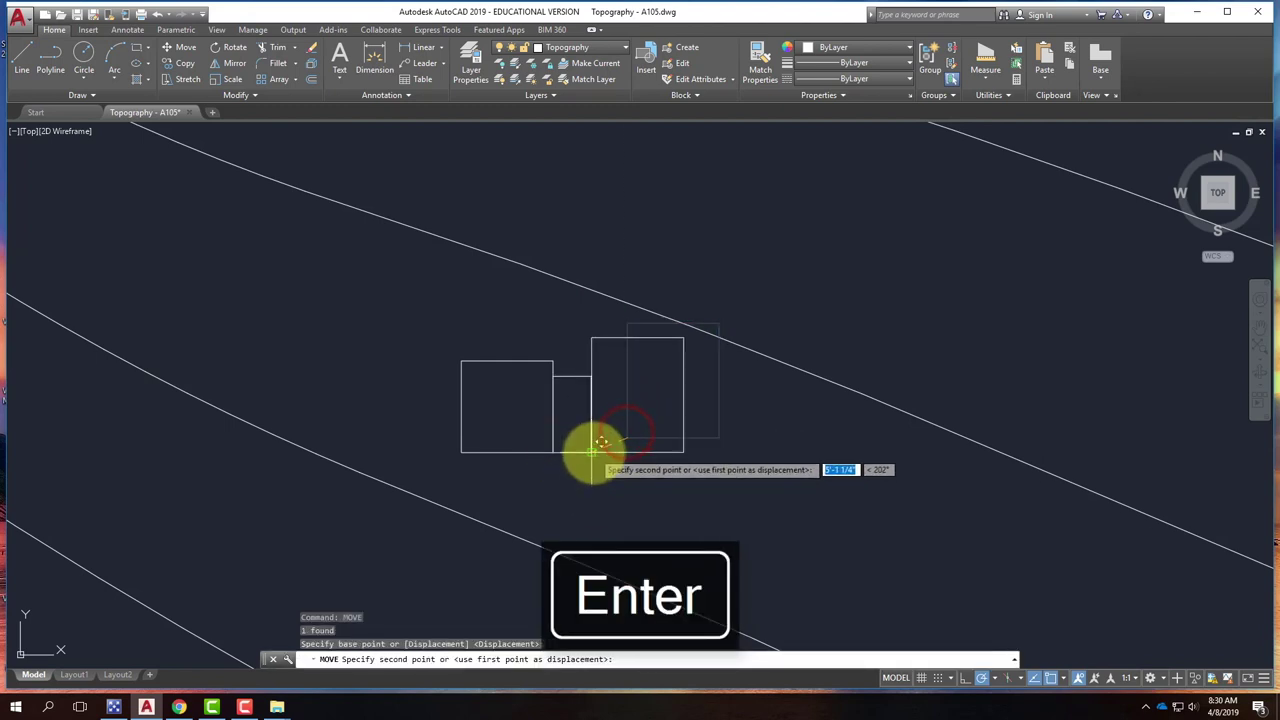
{"action": "left_click", "coordinate": [593, 452]}
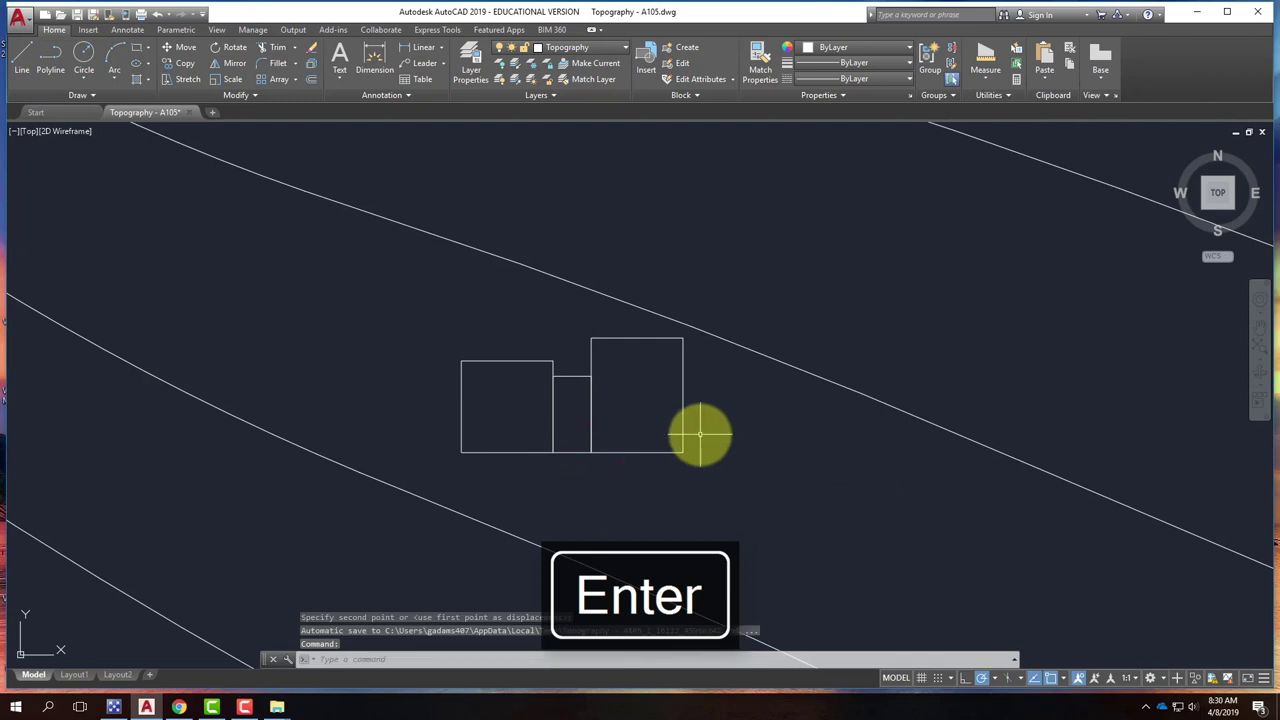
{"action": "key", "text": "Escape"}
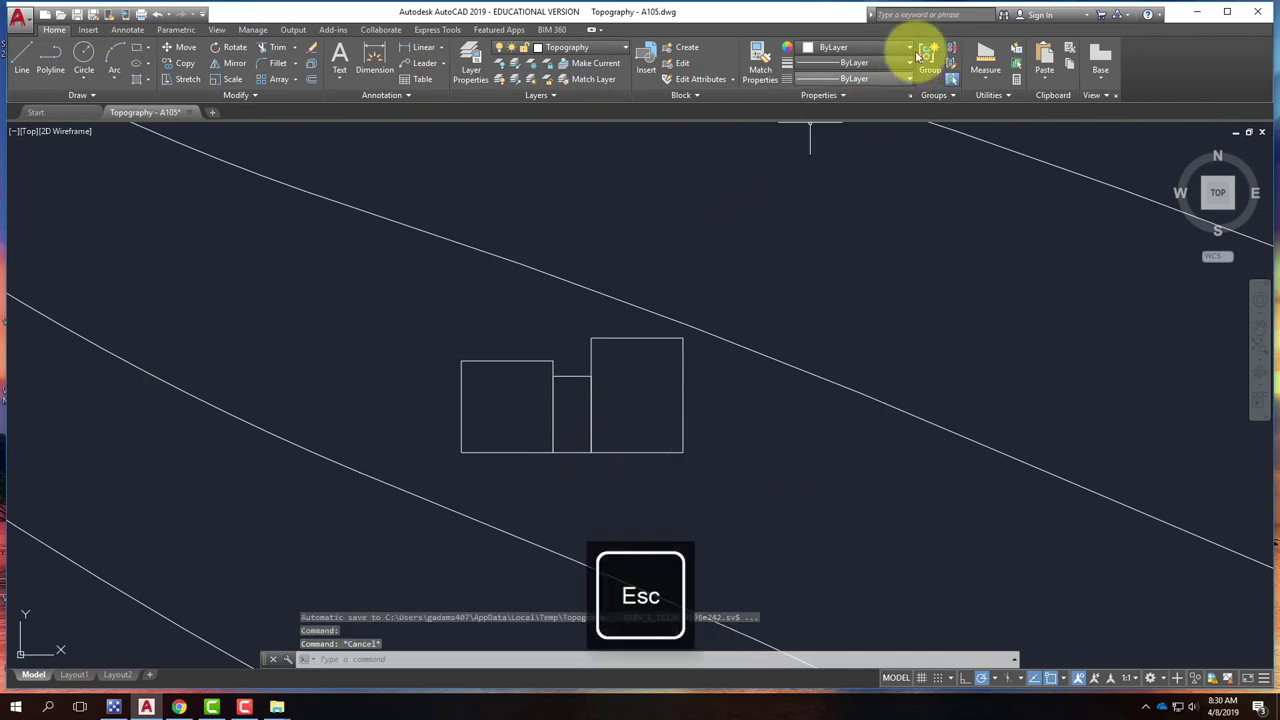
Measure the three rooms' combined outer outline: 374 sq ft, 92' perimeter
{"action": "left_click", "coordinate": [986, 60]}
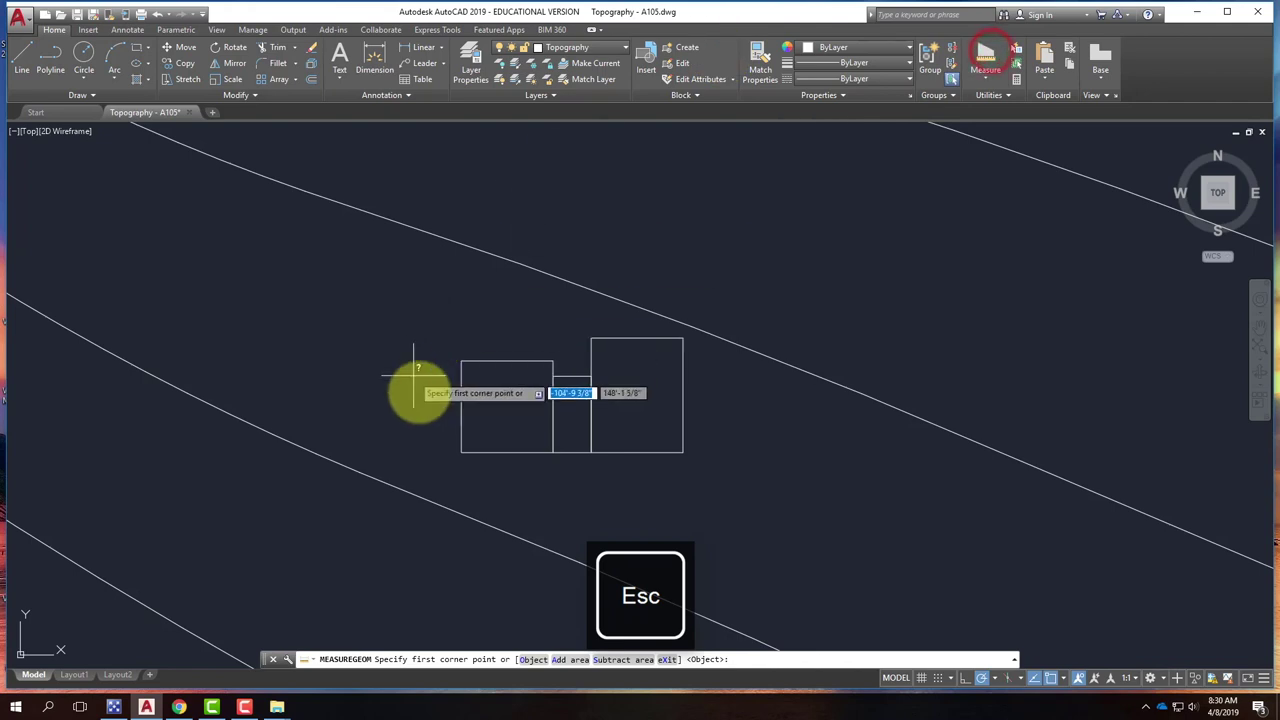
{"action": "left_click", "coordinate": [461, 452]}
{"action": "left_click", "coordinate": [462, 362]}
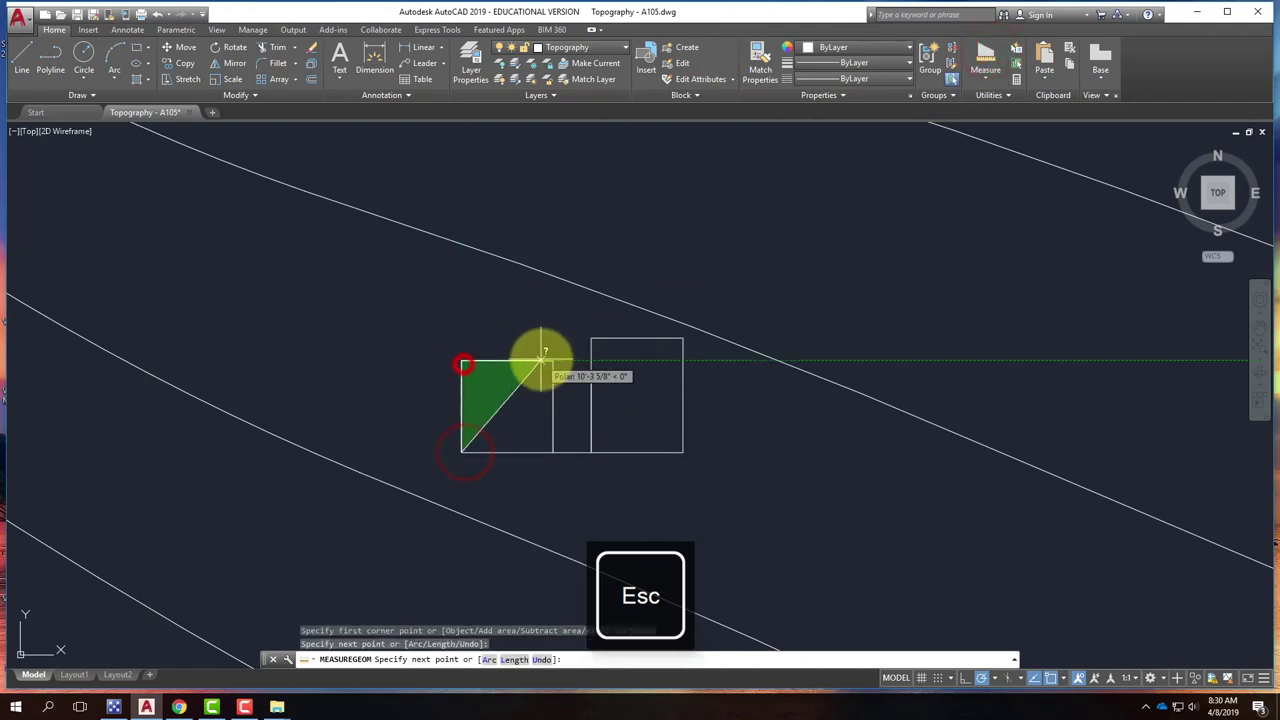
{"action": "left_click", "coordinate": [553, 362]}
{"action": "left_click", "coordinate": [591, 376]}
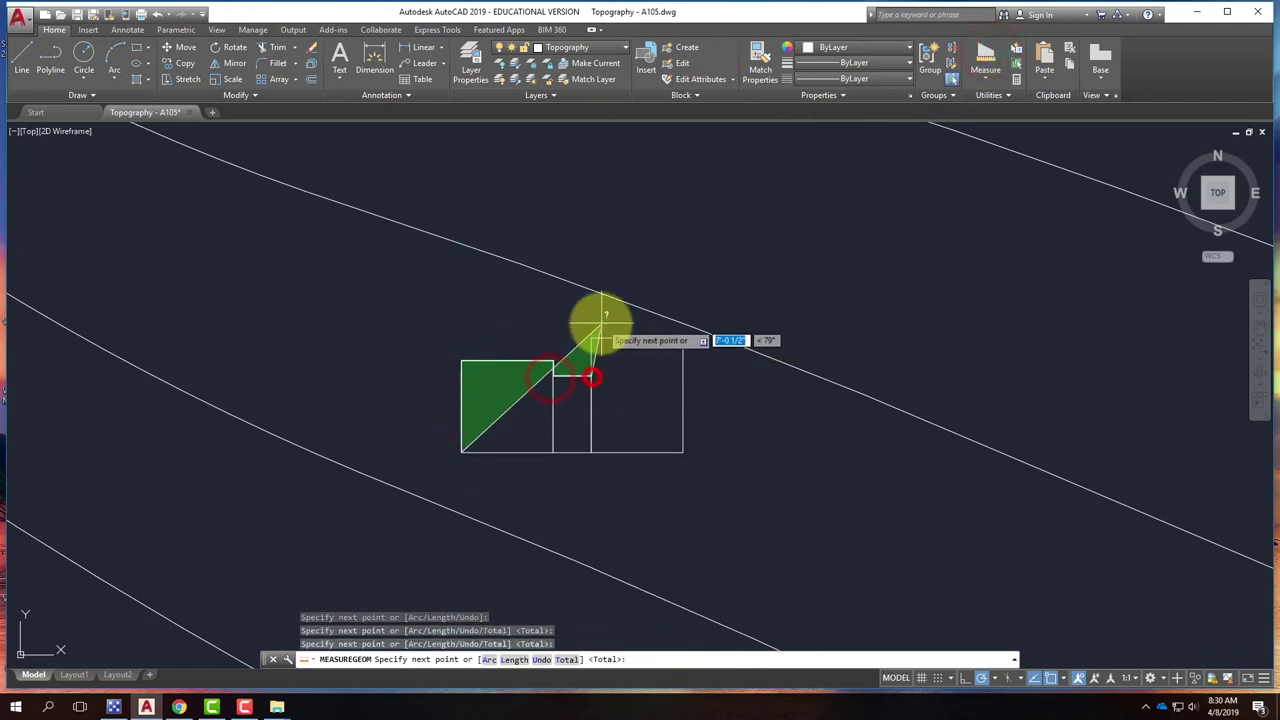
{"action": "left_click", "coordinate": [591, 340]}
{"action": "left_click", "coordinate": [683, 338]}
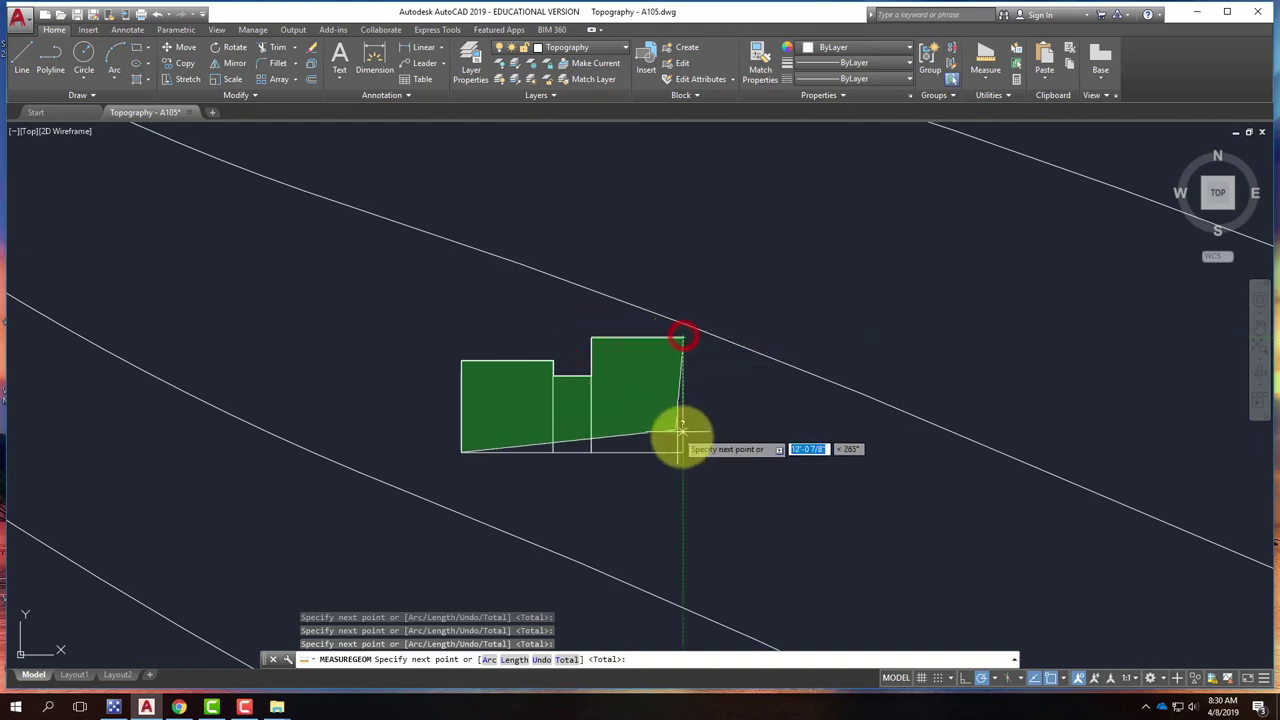
{"action": "left_click", "coordinate": [683, 452]}
{"action": "key", "text": "Return"}
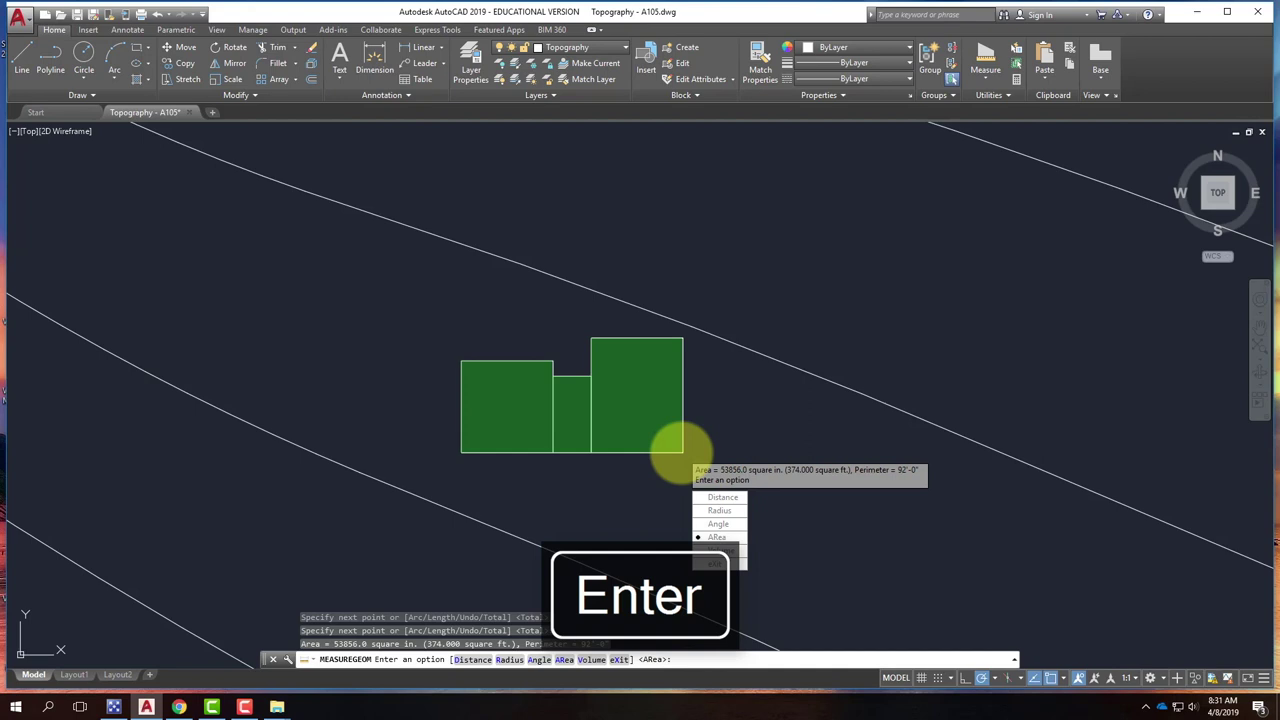
{"action": "key", "text": "Escape"}
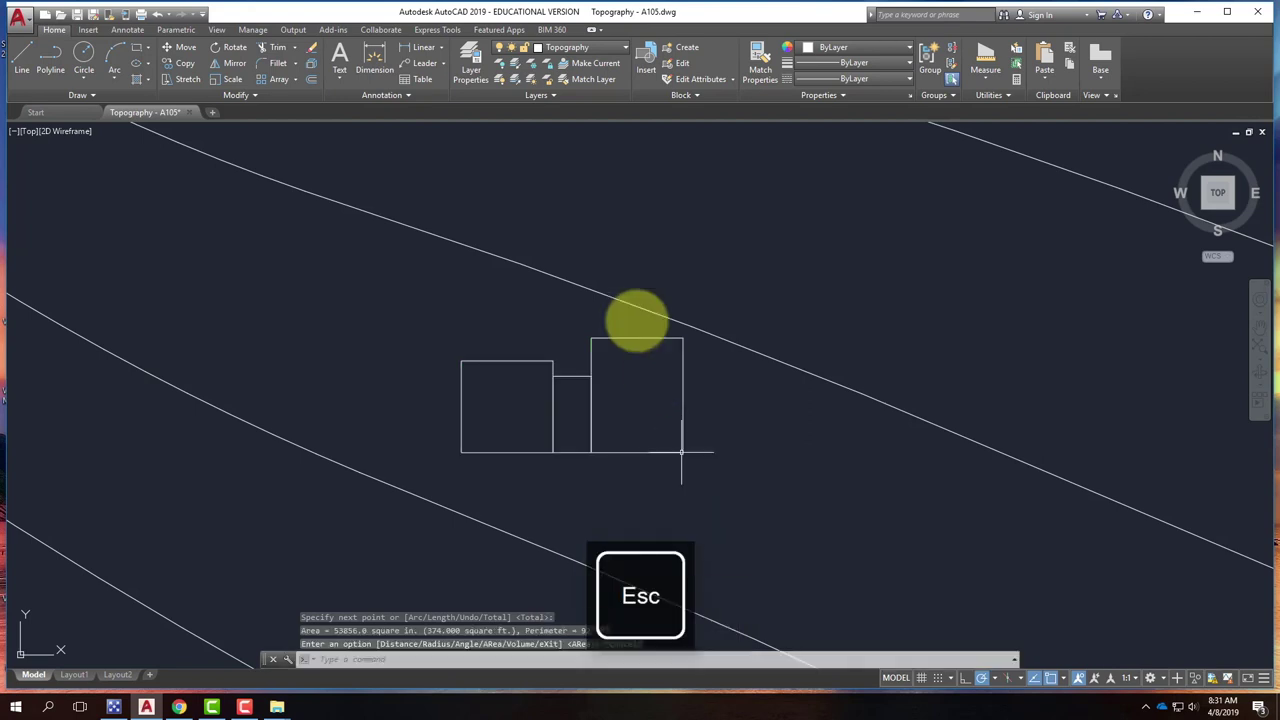
Stretch the square room's top edge up level with the large room's top
{"action": "left_click", "coordinate": [526, 358]}
{"action": "left_click", "coordinate": [508, 360]}
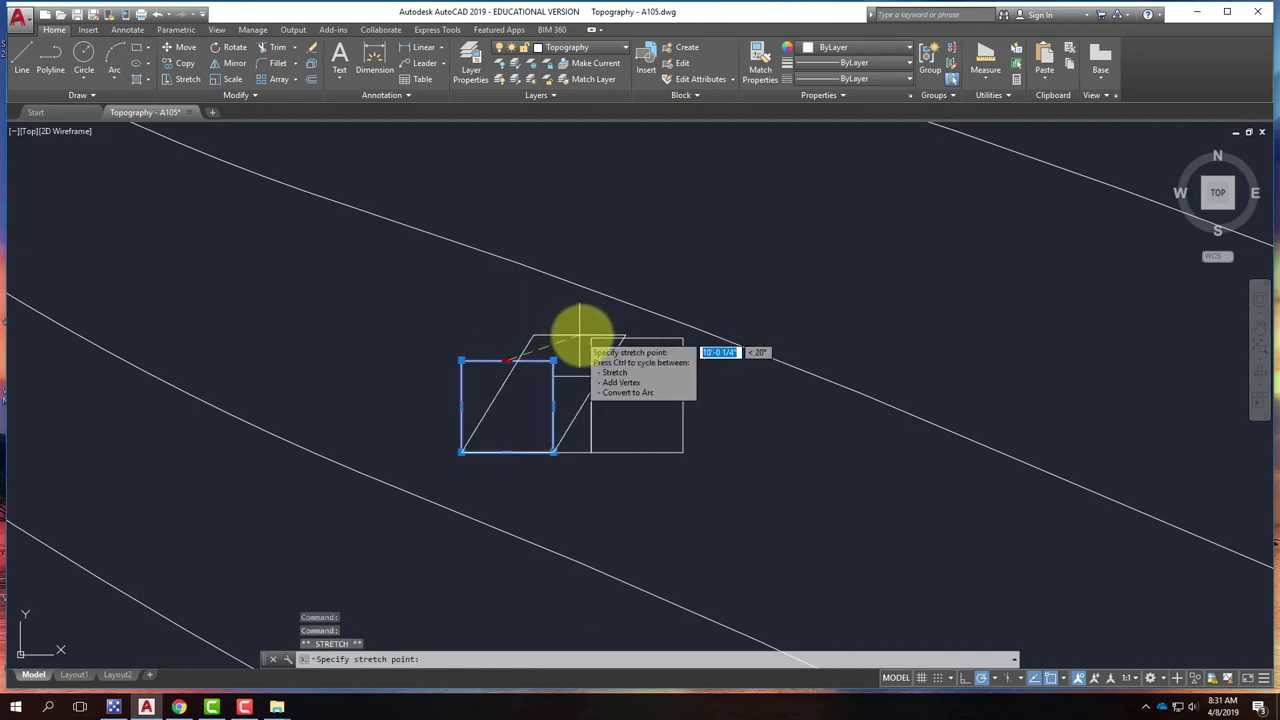
{"action": "left_click", "coordinate": [508, 338]}
Re-measure the notched three-room outline: 410 sq ft, 98' perimeter
{"action": "left_click", "coordinate": [985, 52]}
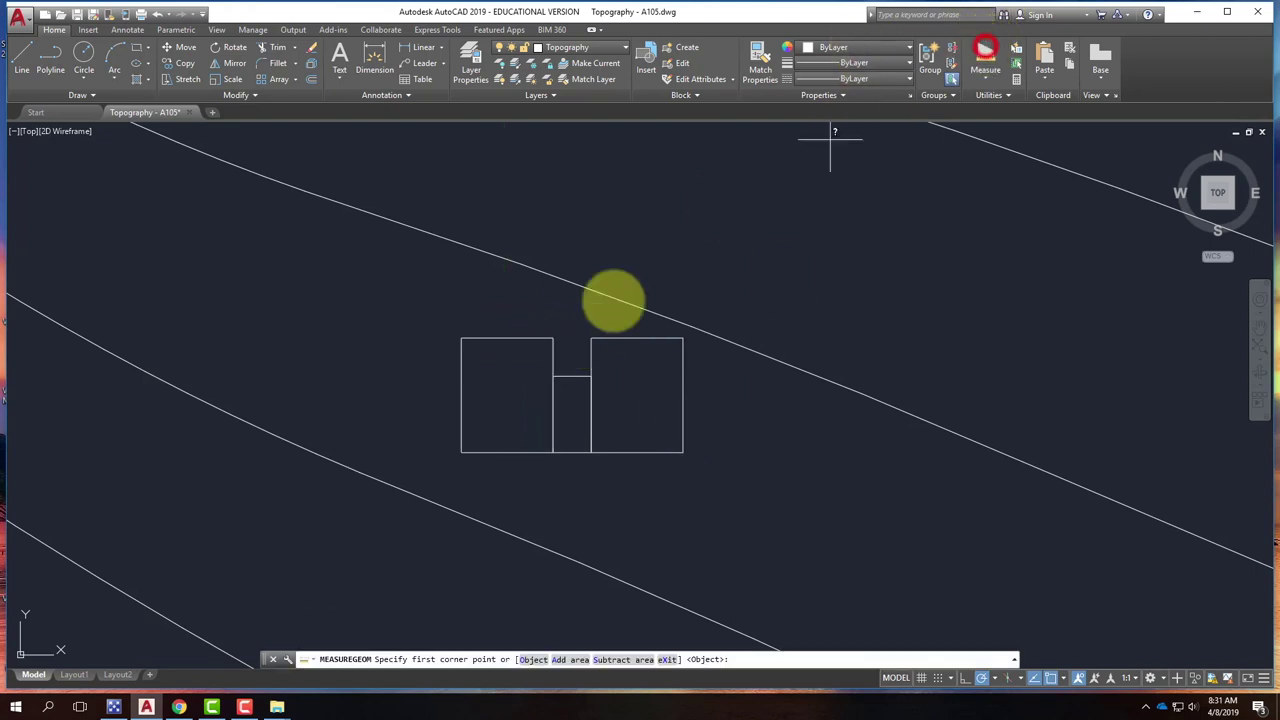
{"action": "left_click", "coordinate": [459, 449]}
{"action": "left_click", "coordinate": [461, 338]}
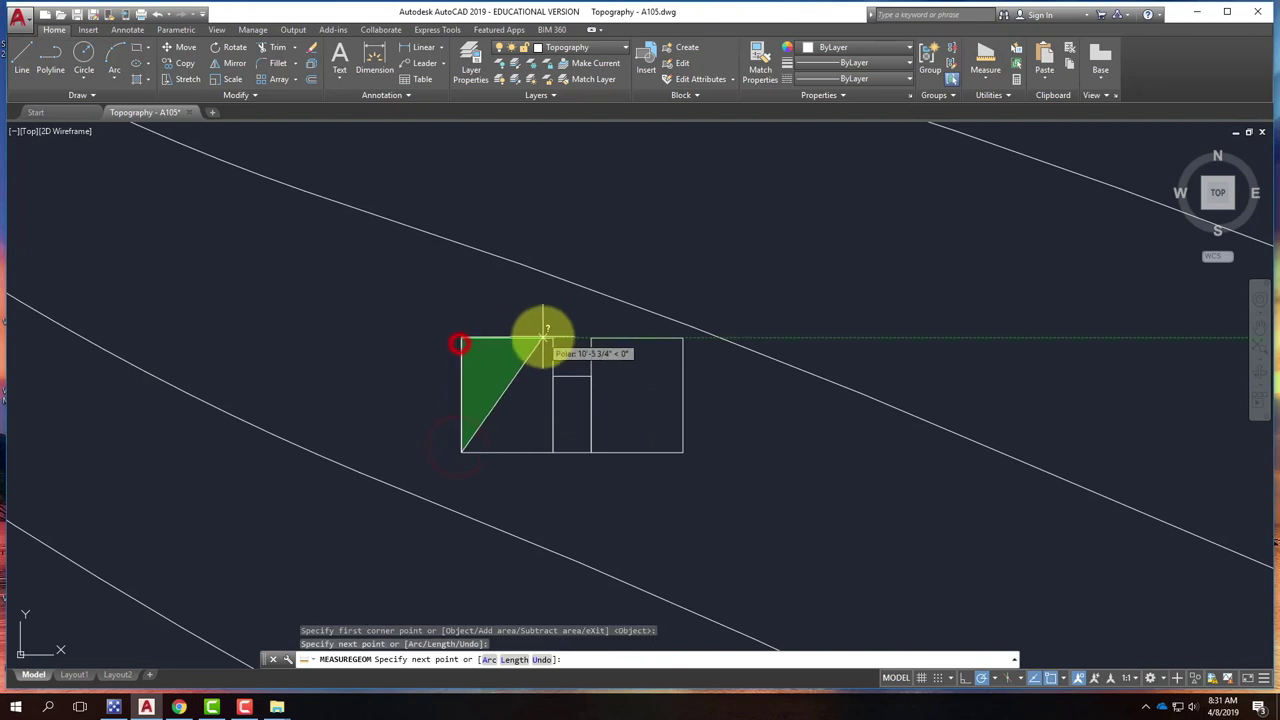
{"action": "left_click", "coordinate": [551, 340]}
{"action": "left_click", "coordinate": [553, 376]}
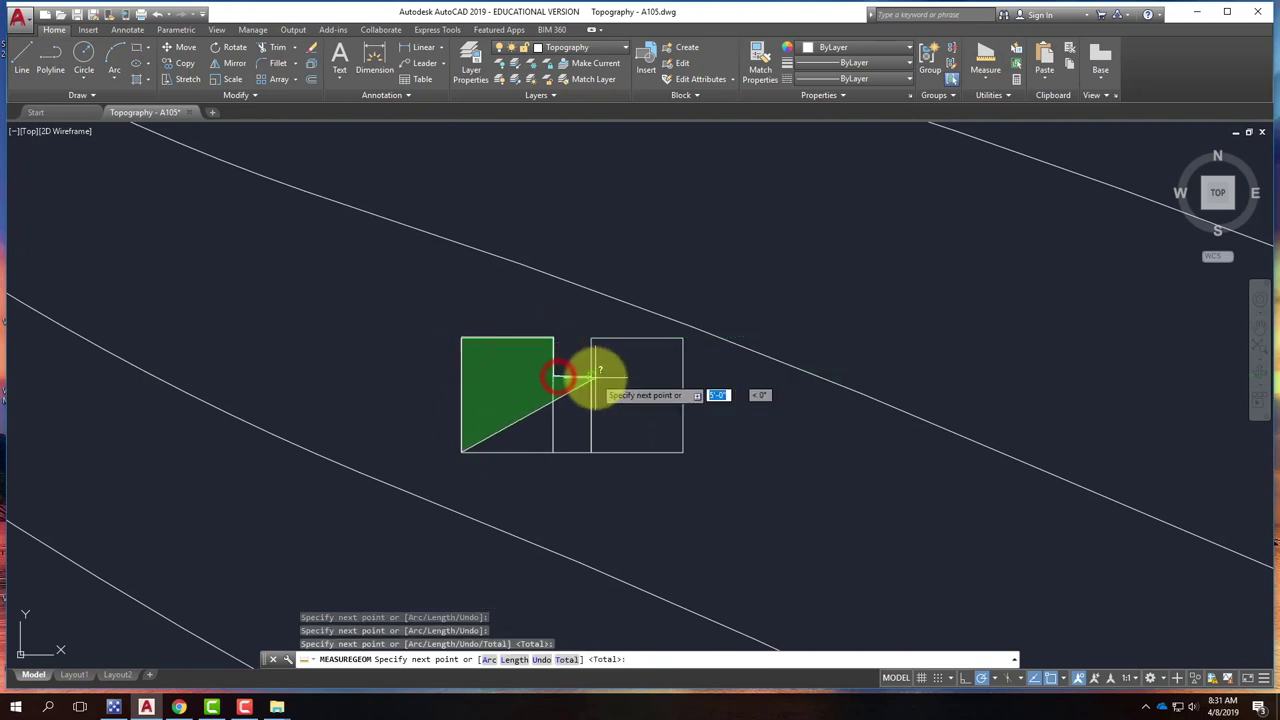
{"action": "left_click", "coordinate": [591, 376]}
{"action": "left_click", "coordinate": [591, 338]}
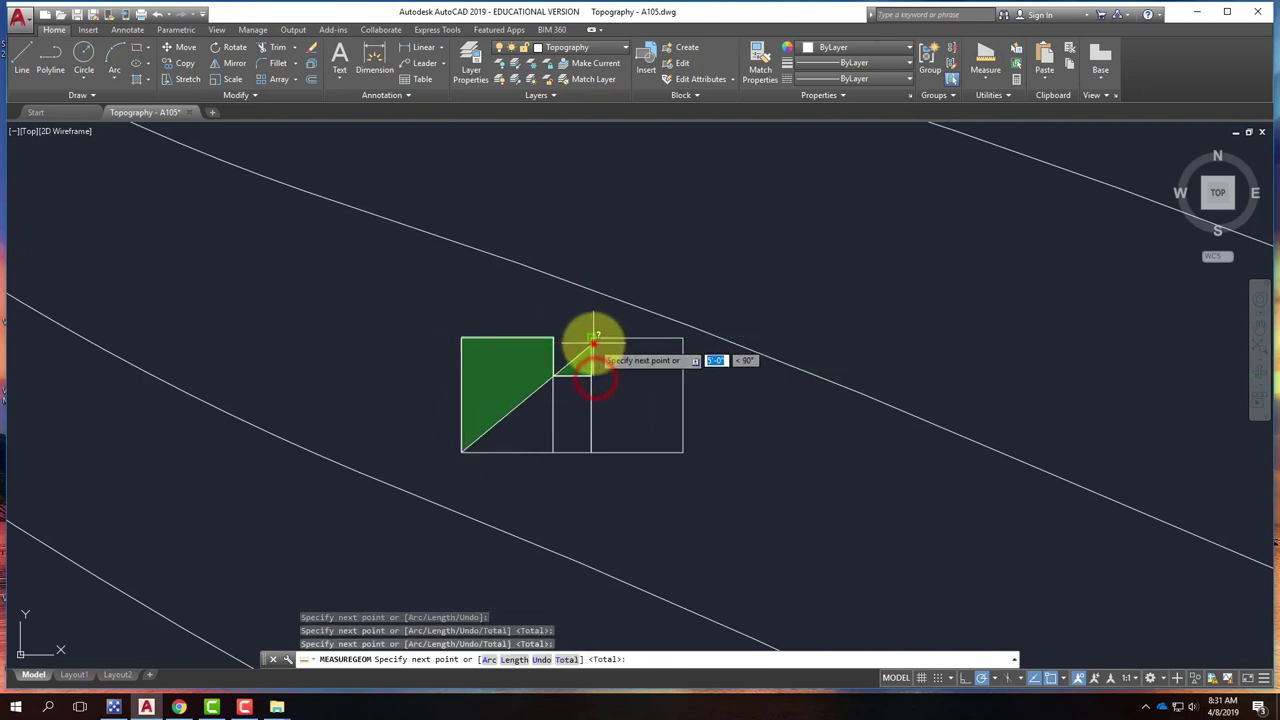
{"action": "left_click", "coordinate": [683, 338]}
{"action": "left_click", "coordinate": [682, 452]}
{"action": "key", "text": "Return"}
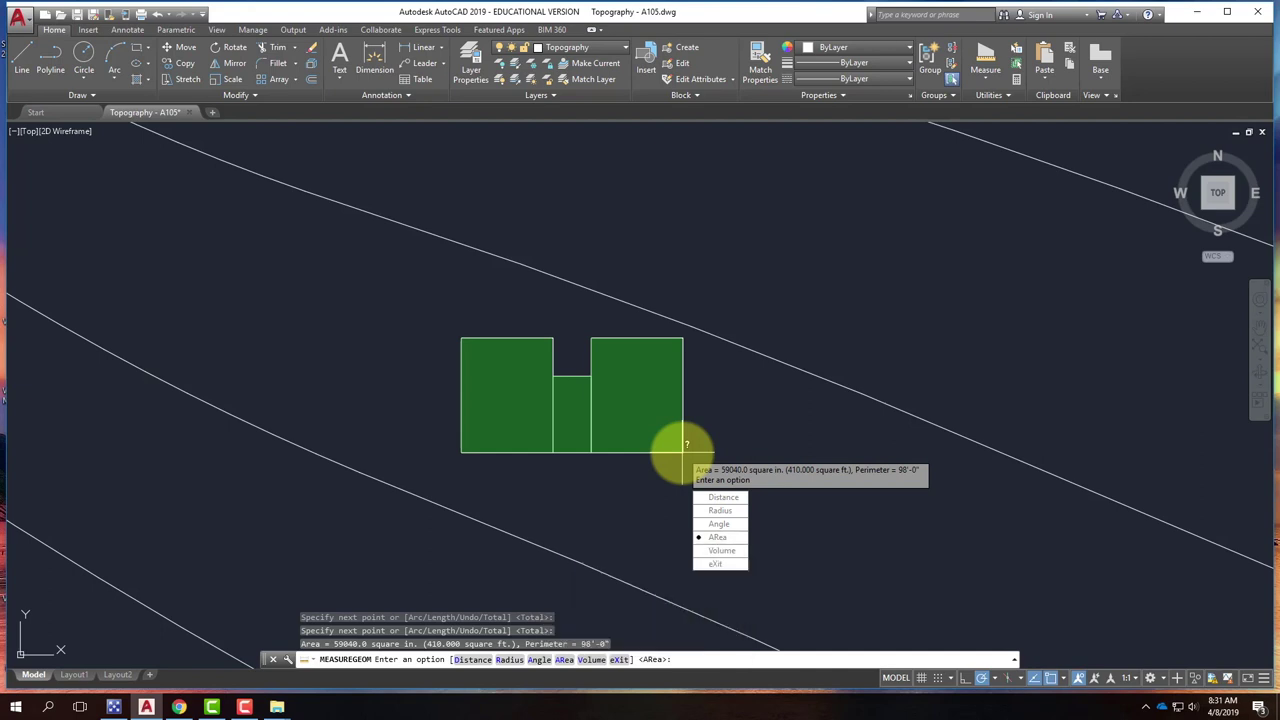
{"action": "key", "text": "Escape"}
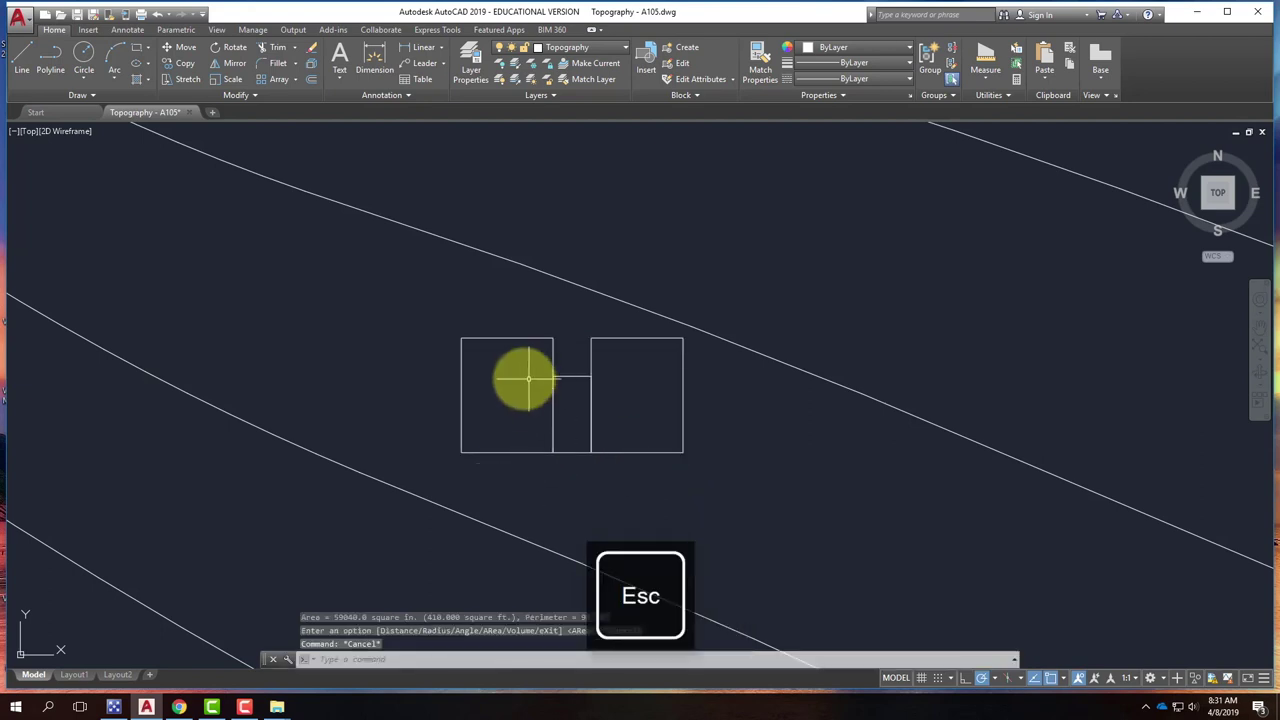
Undo raising the square room's top edge and clear the selection
{"action": "left_click", "coordinate": [500, 383]}
{"action": "left_click", "coordinate": [411, 325]}
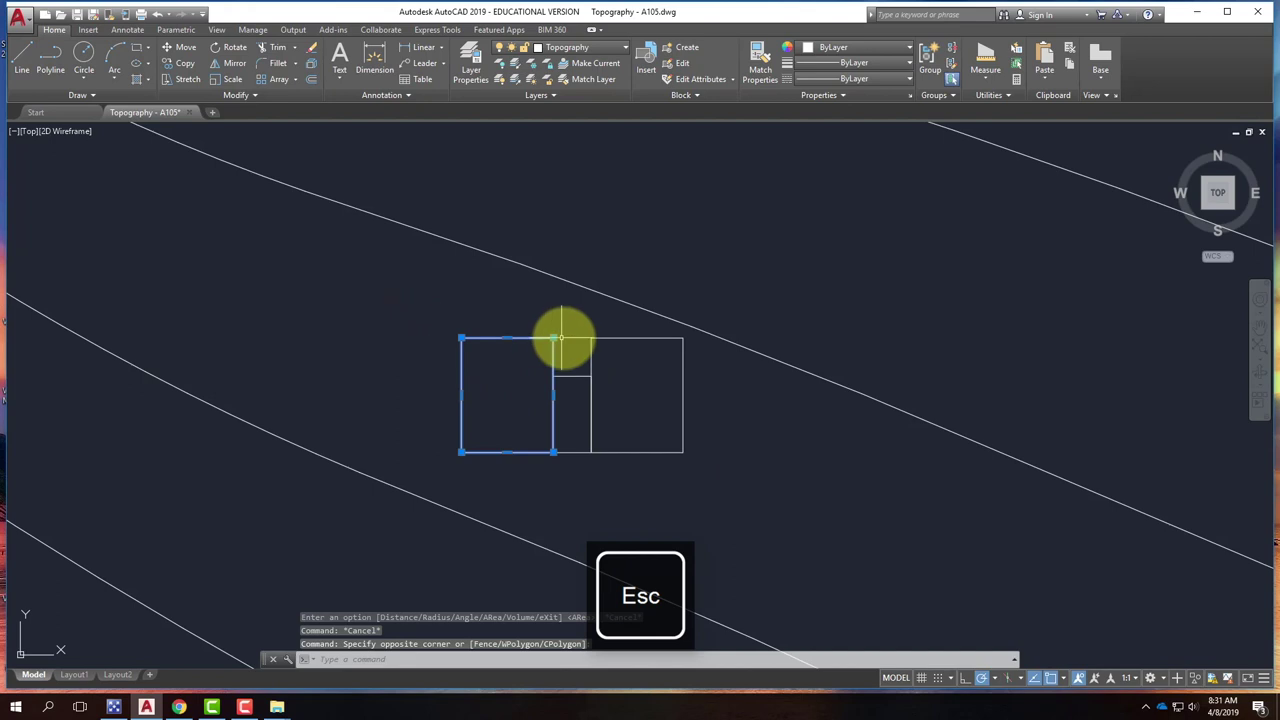
{"action": "key", "text": "ctrl+z"}
{"action": "key", "text": "ctrl+z"}
{"action": "key", "text": "Escape"}
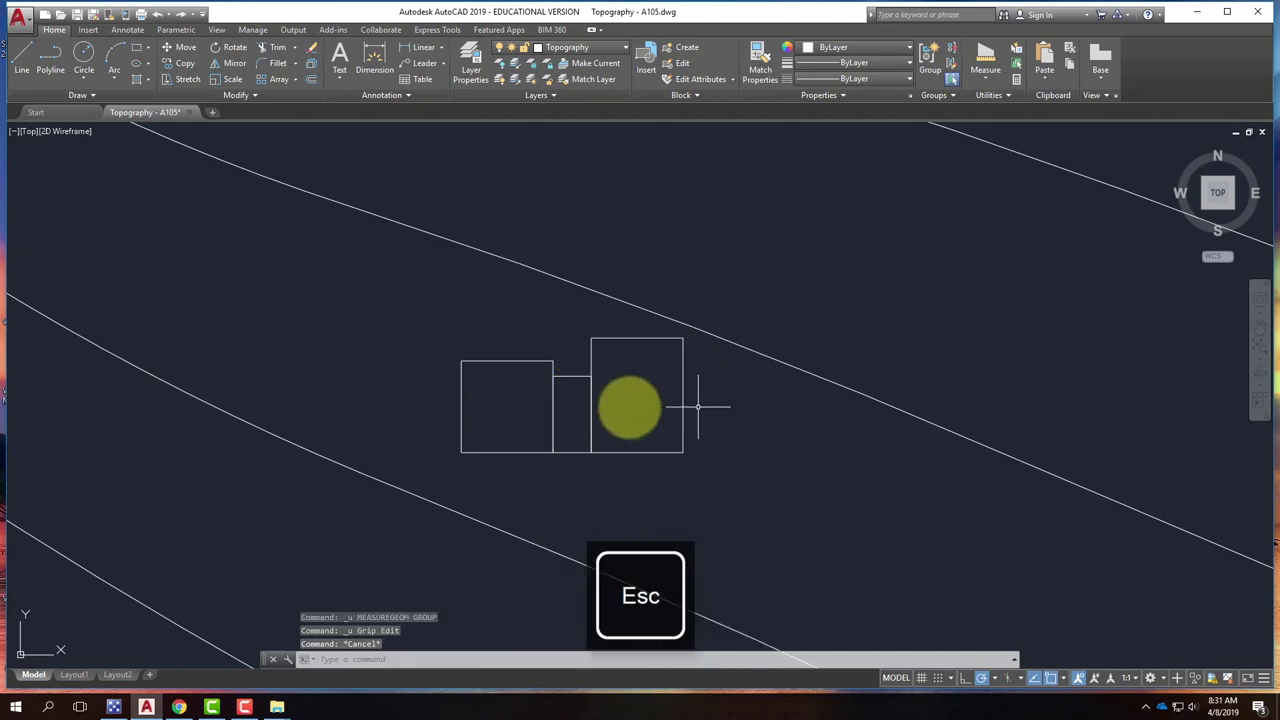
{"action": "left_click", "coordinate": [543, 471]}
{"action": "left_click", "coordinate": [510, 421]}
{"action": "key", "text": "Escape"}
{"action": "key", "text": "Escape"}
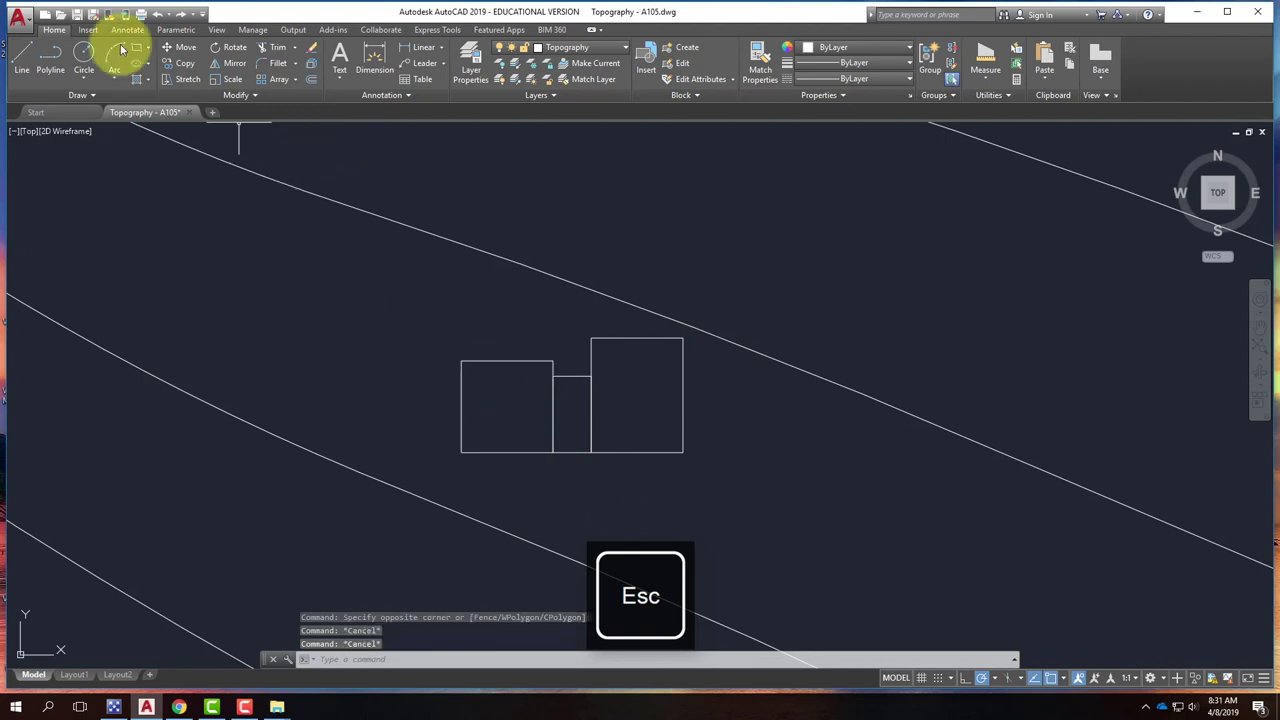
Draw a 10' by 15' rectangle left of the rooms and copy it further left
{"action": "left_click", "coordinate": [139, 47]}
{"action": "left_click", "coordinate": [303, 361]}
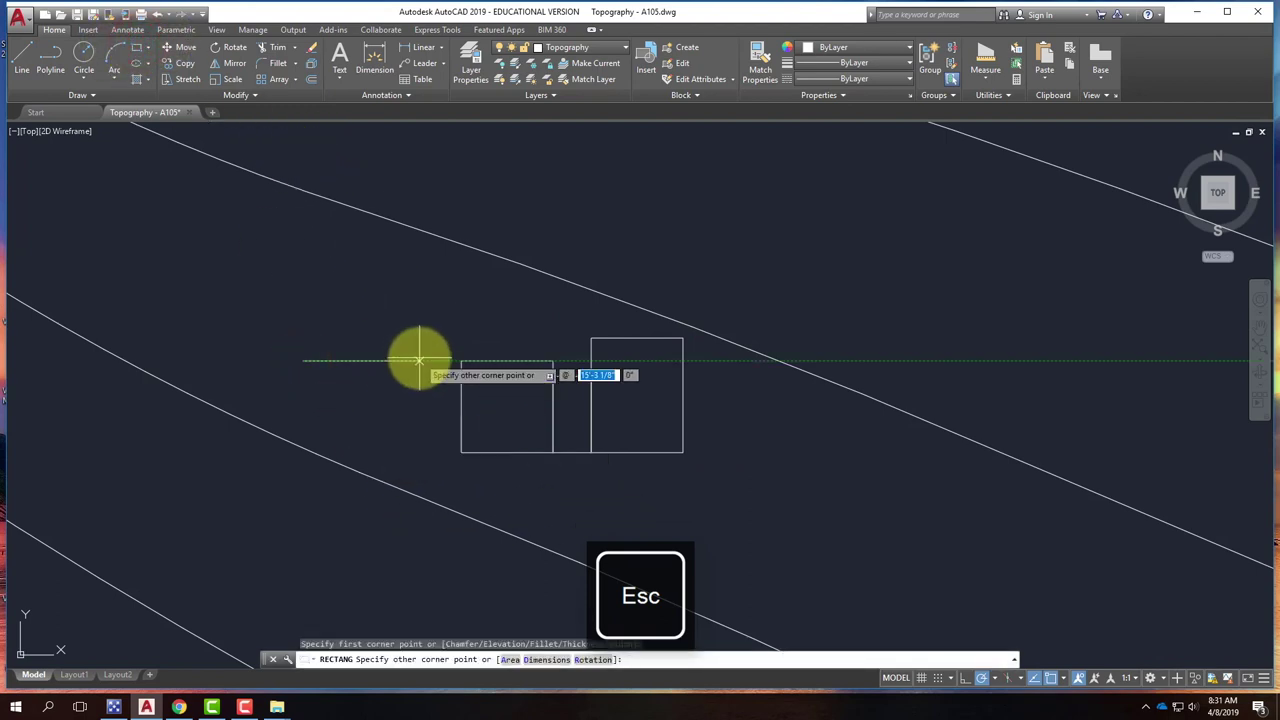
{"action": "type", "text": "10"}
{"action": "type", "text": "1"}
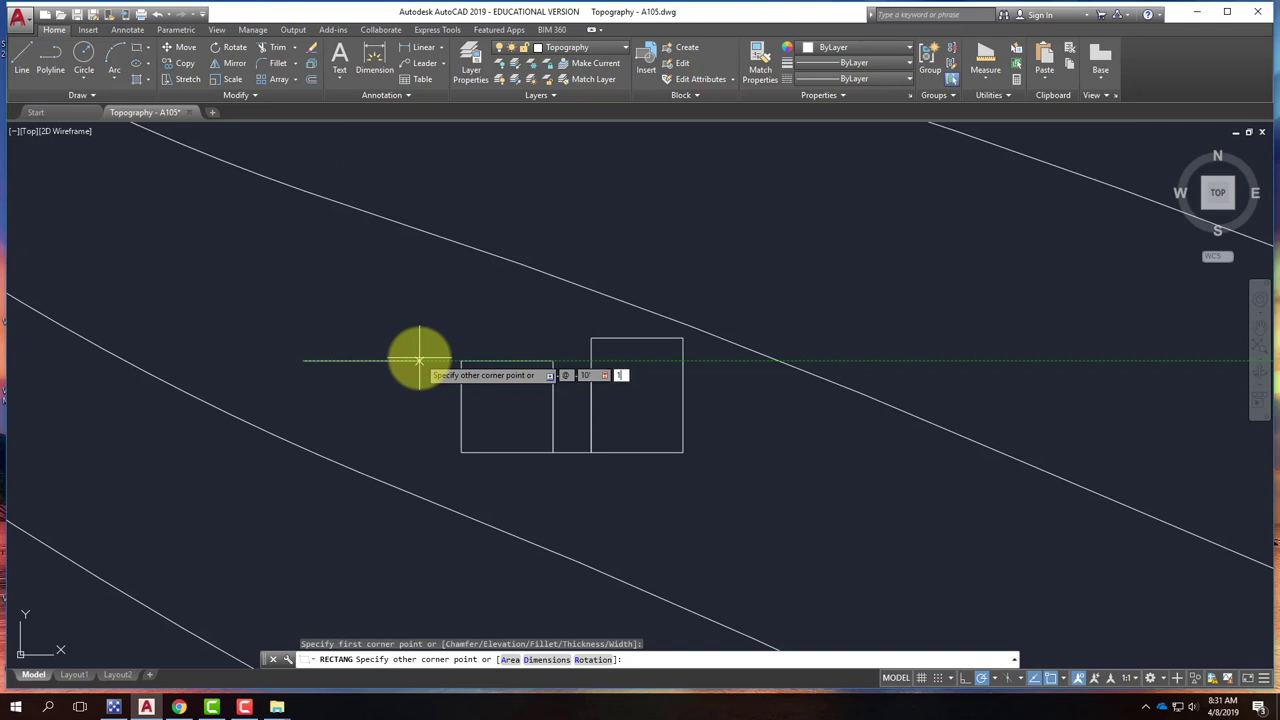
{"action": "type", "text": "5"}
{"action": "key", "text": "Return"}
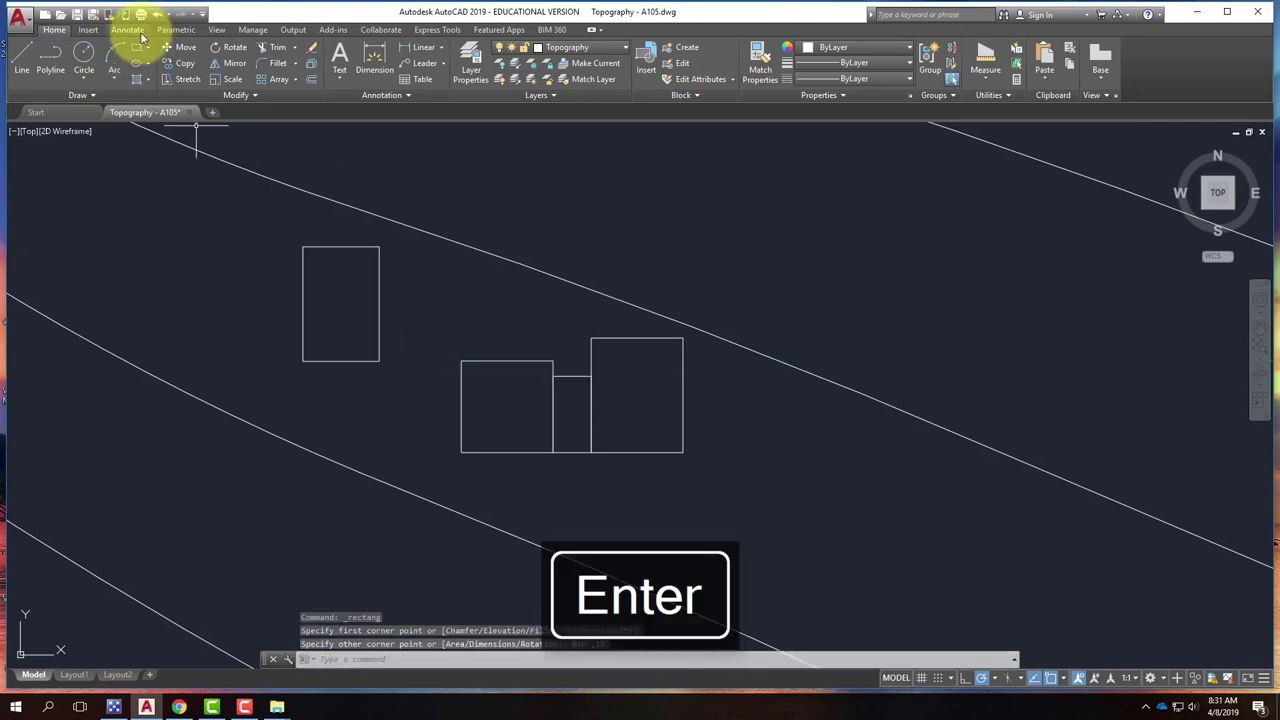
{"action": "left_click", "coordinate": [401, 377]}
{"action": "left_click", "coordinate": [350, 337]}
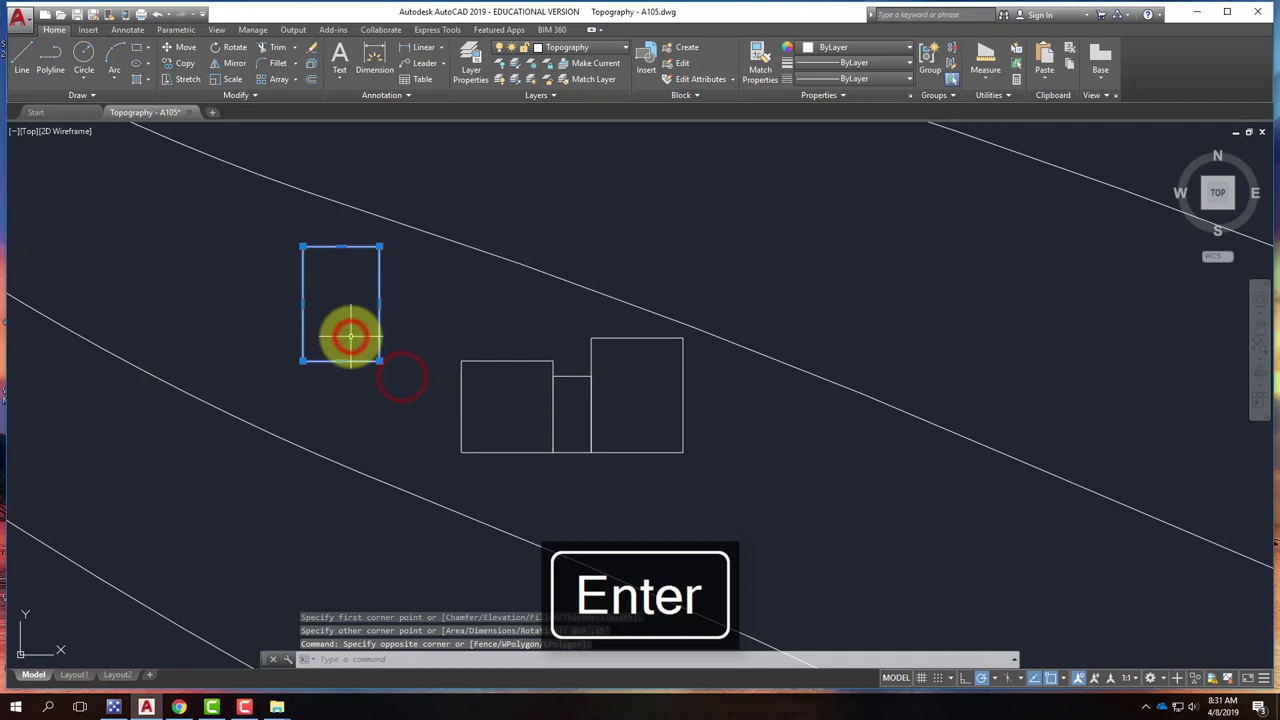
{"action": "key", "text": "Return"}
{"action": "left_click", "coordinate": [348, 337]}
{"action": "left_click", "coordinate": [242, 330]}
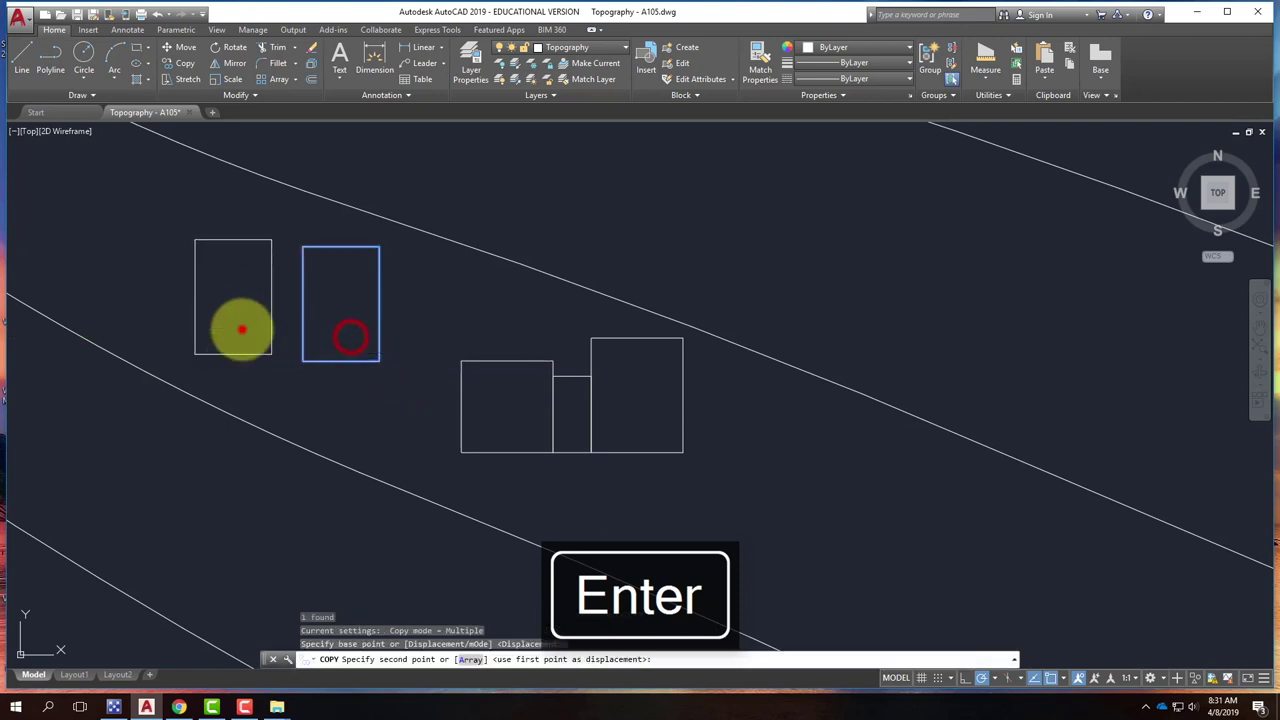
{"action": "key", "text": "Escape"}
Draw a 15' by 15' square above the existing rooms
{"action": "left_click", "coordinate": [137, 47]}
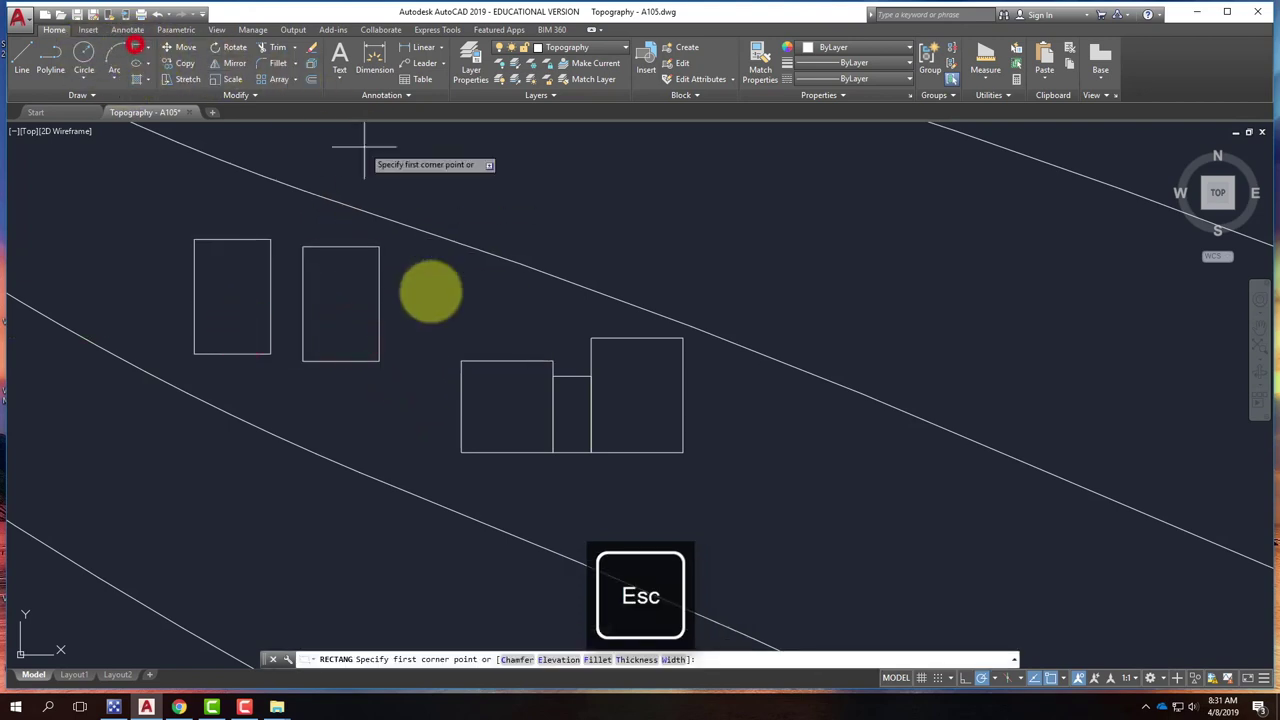
{"action": "left_click", "coordinate": [425, 312]}
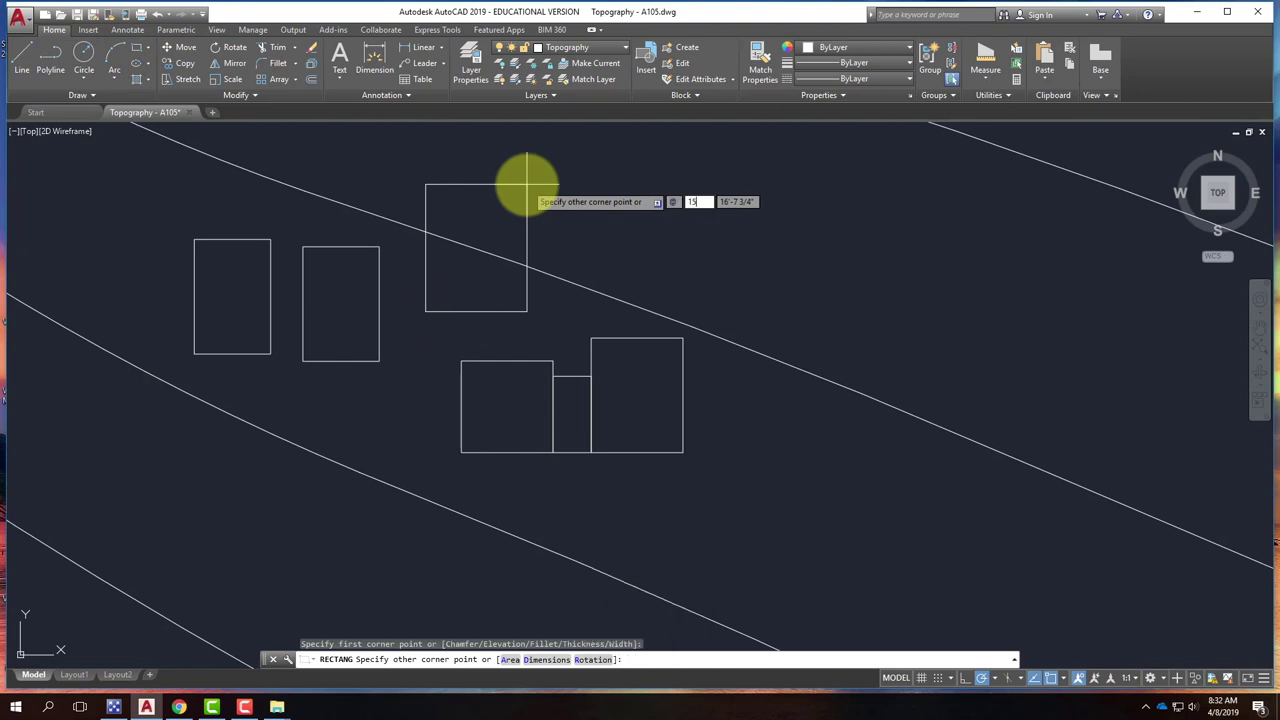
{"action": "key", "text": "Tab"}
{"action": "type", "text": "15"}
{"action": "key", "text": "Return"}
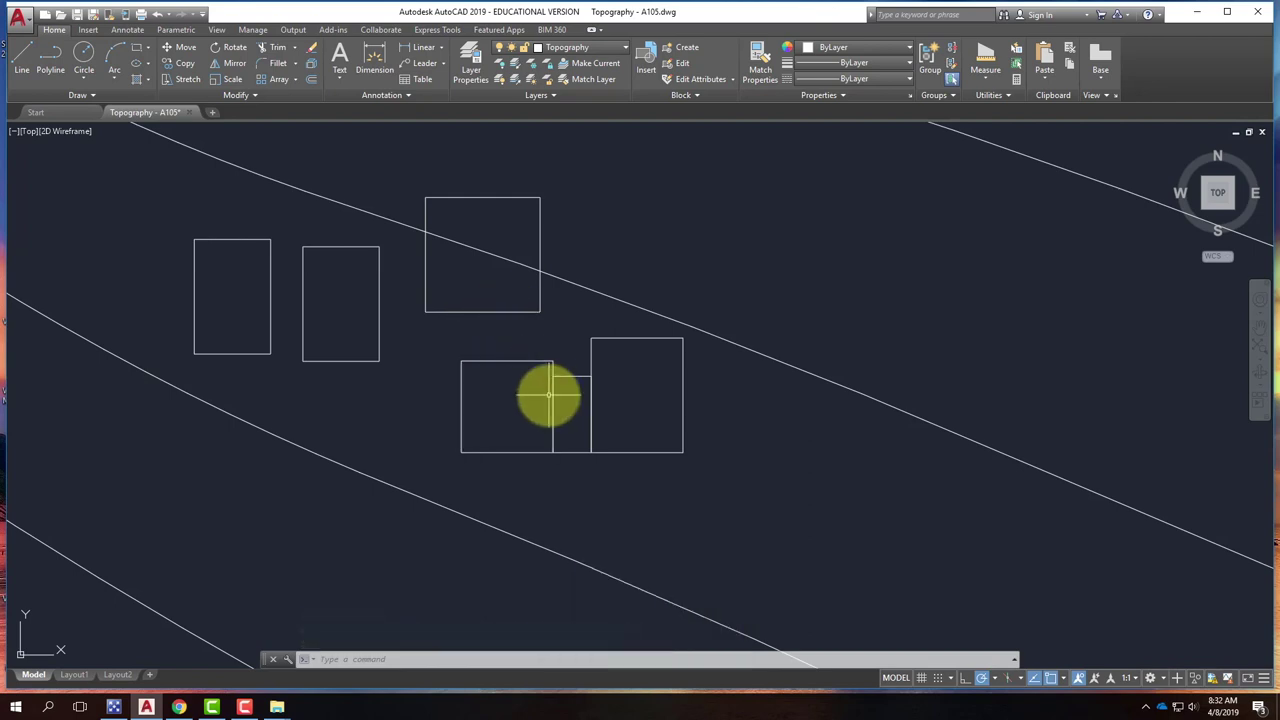
Move the right-hand square so its lower-left corner meets the upper square's top-right corner
{"action": "left_click", "coordinate": [714, 393]}
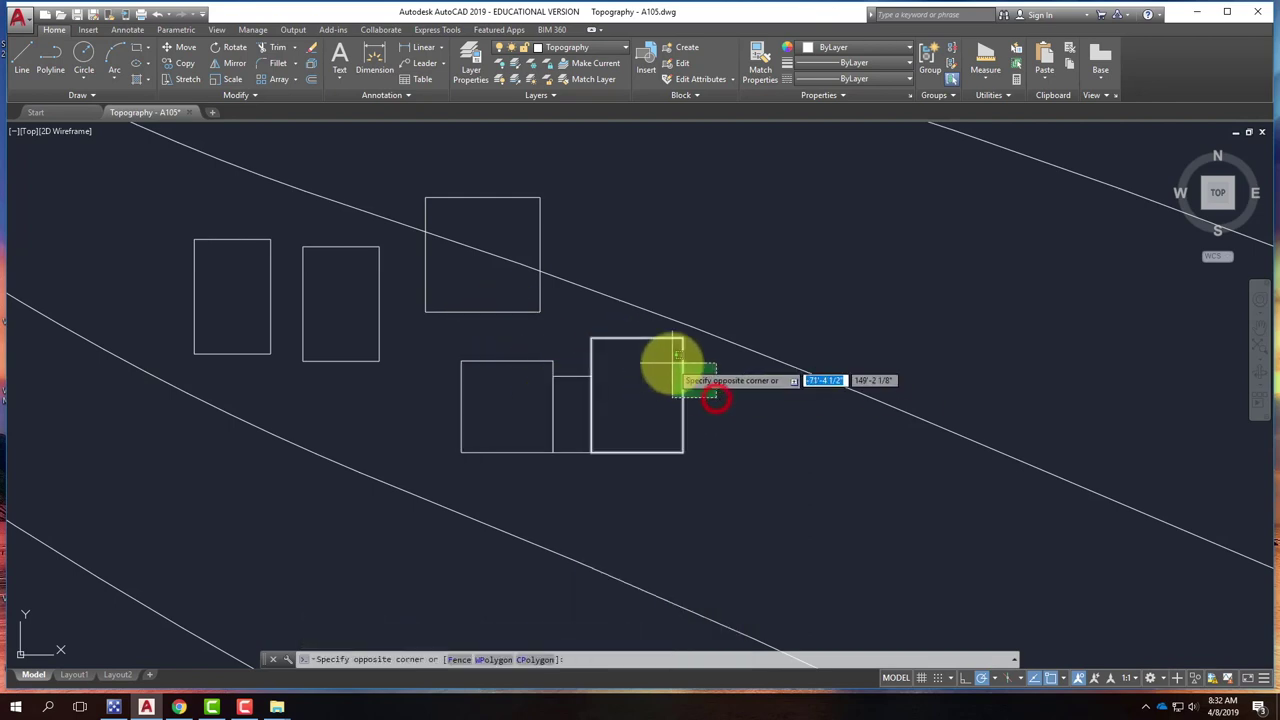
{"action": "left_click", "coordinate": [671, 363]}
{"action": "key", "text": "Return"}
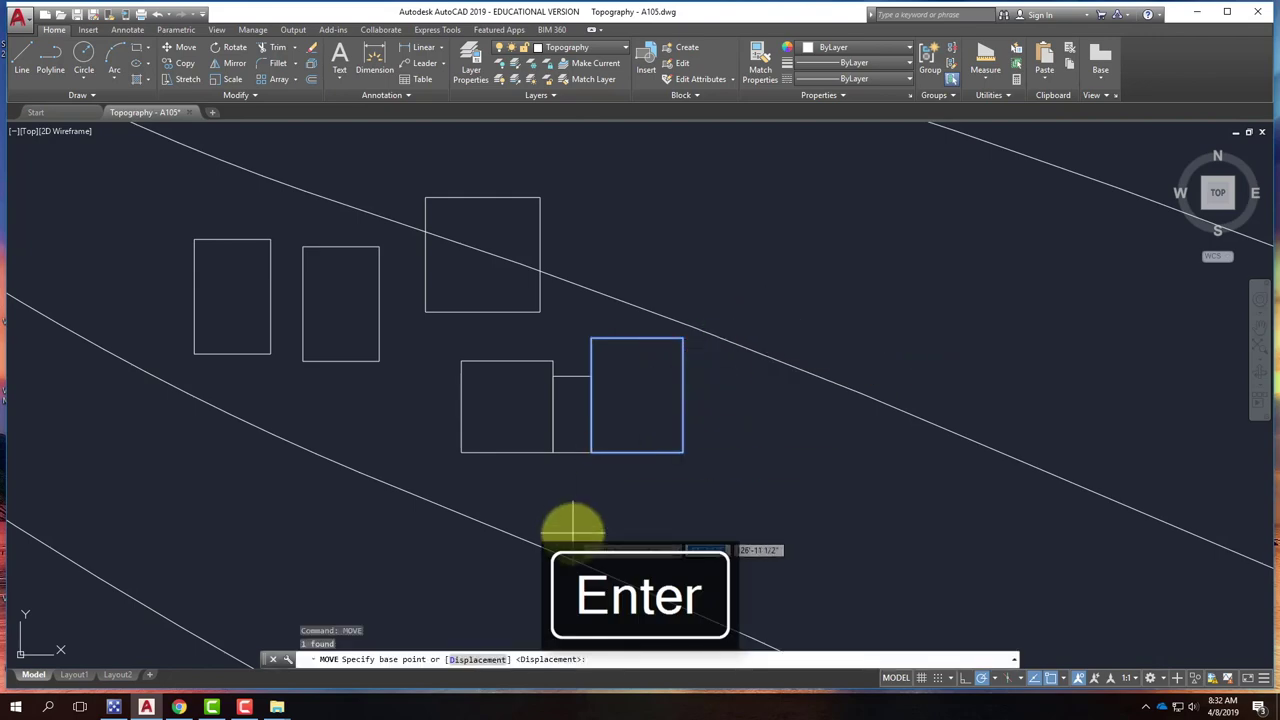
{"action": "left_click", "coordinate": [591, 452]}
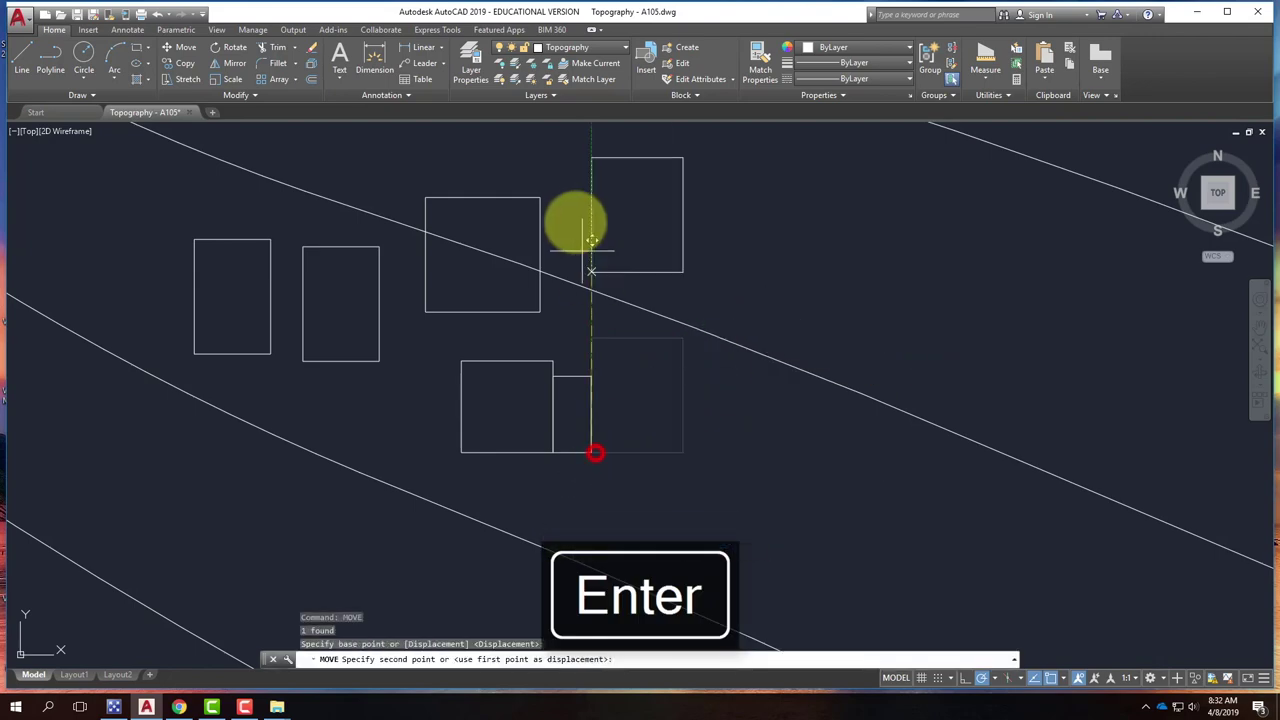
{"action": "left_click", "coordinate": [540, 197]}
{"action": "scroll", "coordinate": [590, 330], "scroll_direction": "down", "scroll_amount": 6}
{"action": "scroll", "coordinate": [620, 420], "scroll_direction": "up", "scroll_amount": 7}
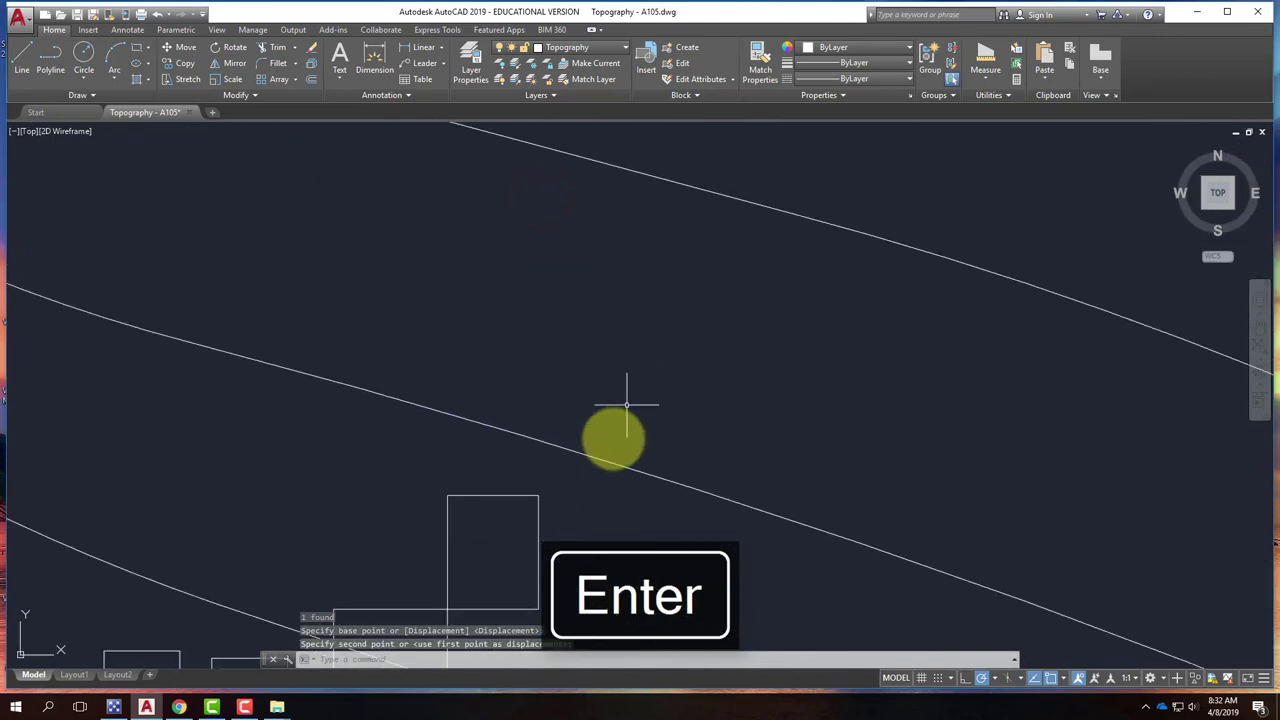
{"action": "scroll", "coordinate": [500, 340], "scroll_direction": "down", "scroll_amount": 5}
{"action": "scroll", "coordinate": [567, 470], "scroll_direction": "up", "scroll_amount": 4}
Shift the moved square 5 feet down
{"action": "left_click", "coordinate": [567, 478]}
{"action": "left_click", "coordinate": [494, 386]}
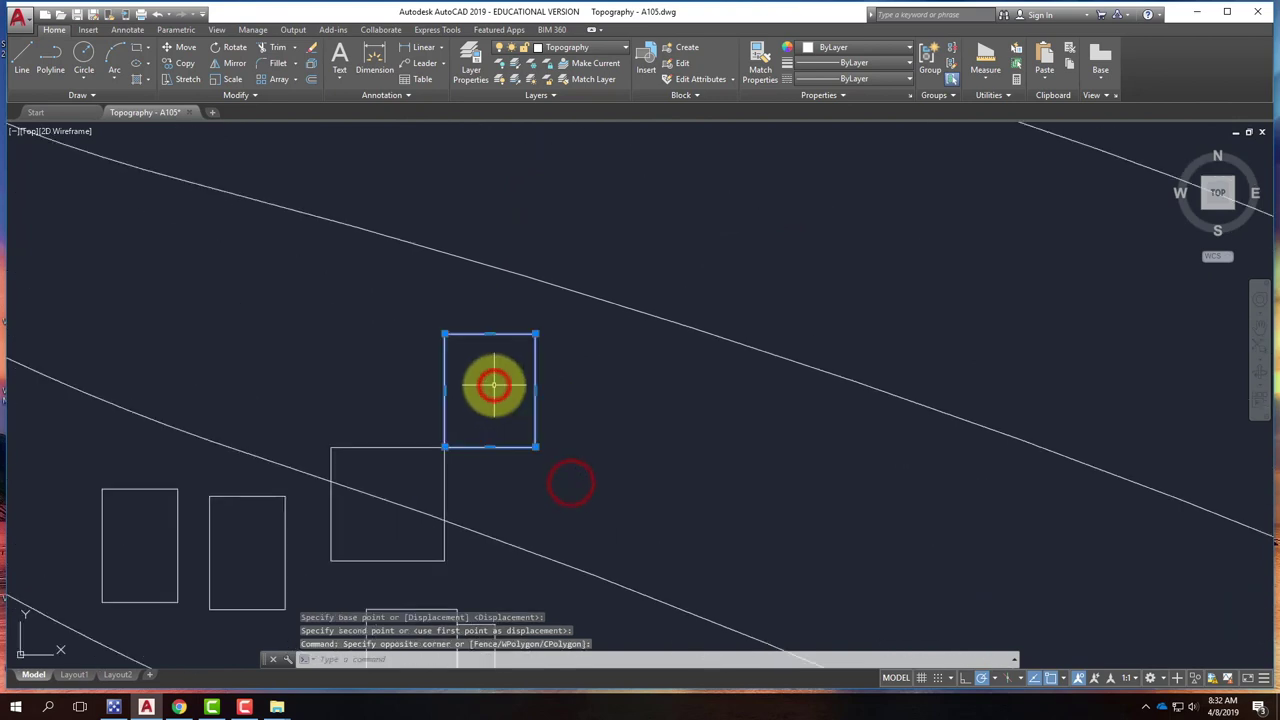
{"action": "key", "text": "Return"}
{"action": "left_click", "coordinate": [566, 384]}
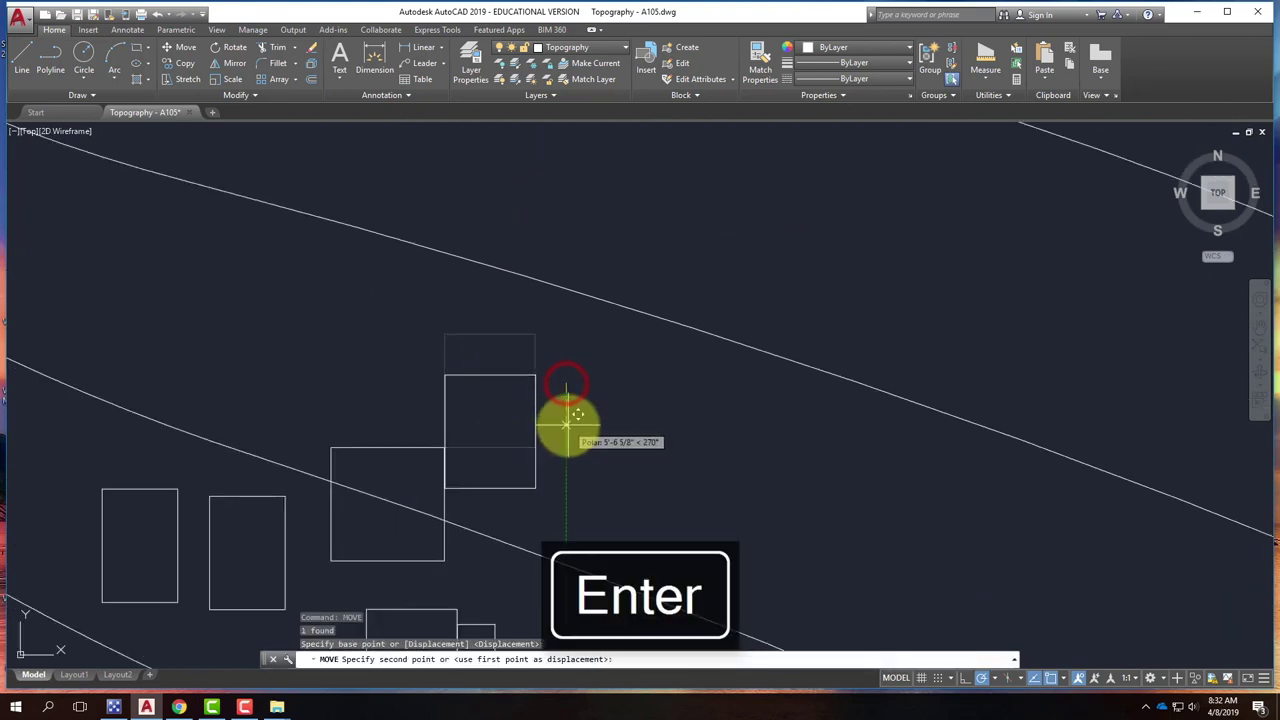
{"action": "left_click", "coordinate": [566, 420]}
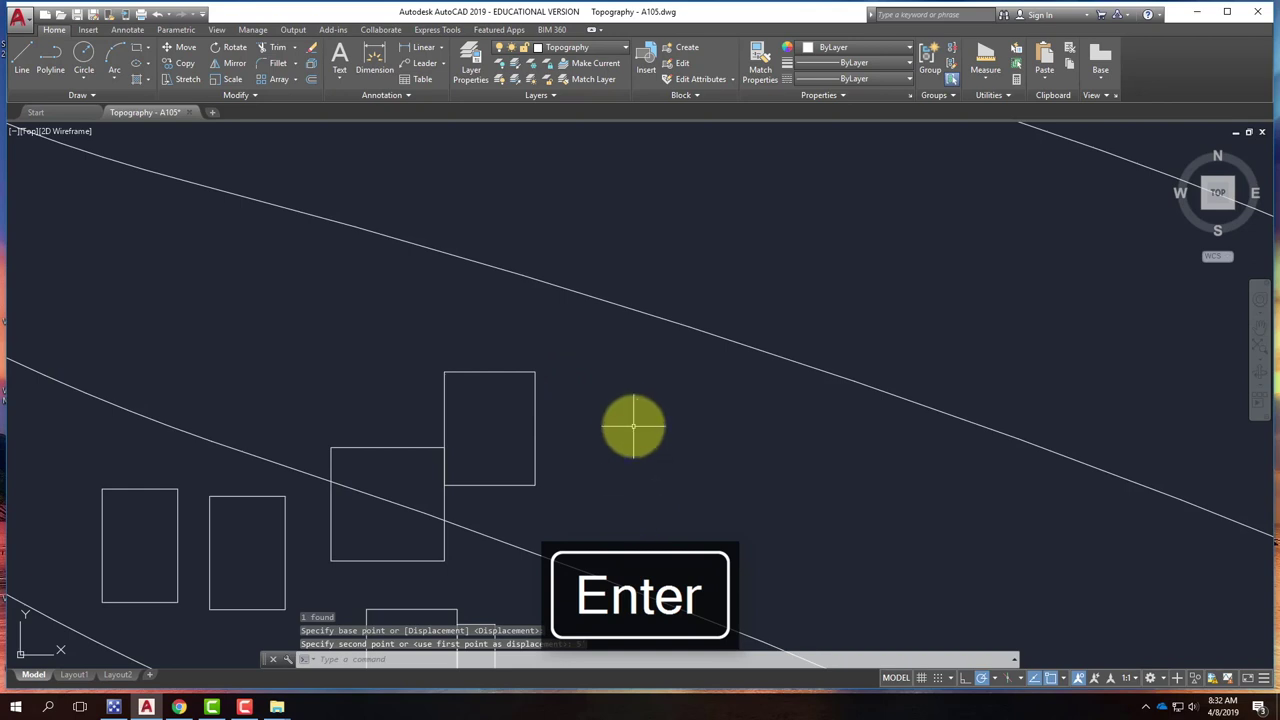
{"action": "scroll", "coordinate": [632, 421], "scroll_direction": "down", "scroll_amount": 2}
{"action": "left_click", "coordinate": [557, 586]}
Move the small connector rectangle to the upper room's corner
{"action": "left_click", "coordinate": [531, 527]}
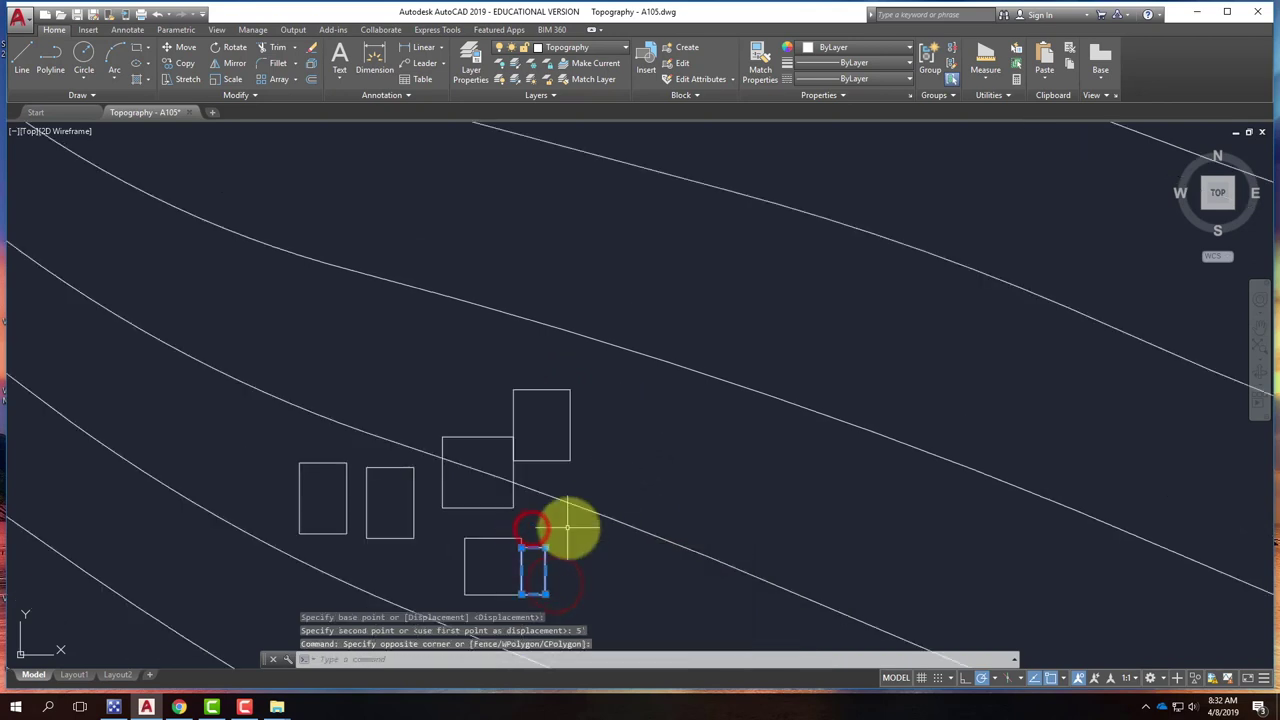
{"action": "key", "text": "Return"}
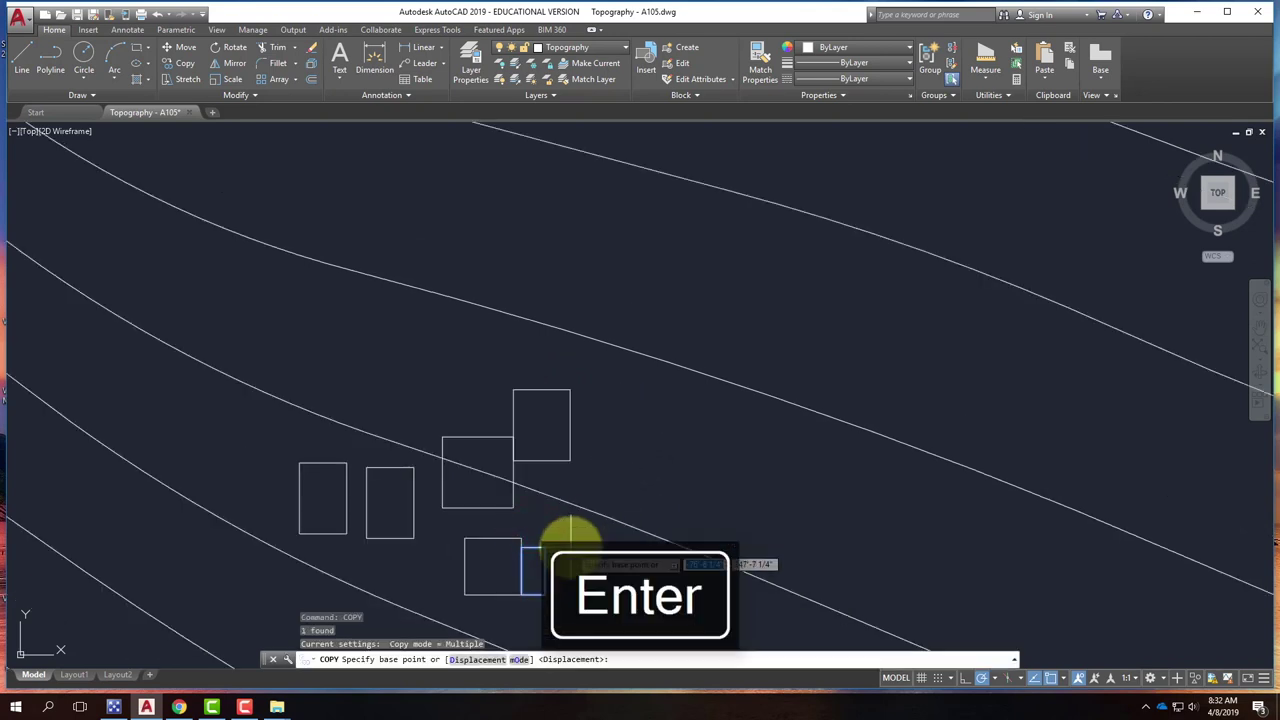
{"action": "key", "text": "Escape"}
{"action": "left_click", "coordinate": [560, 591]}
{"action": "left_click", "coordinate": [532, 546]}
{"action": "key", "text": "Return"}
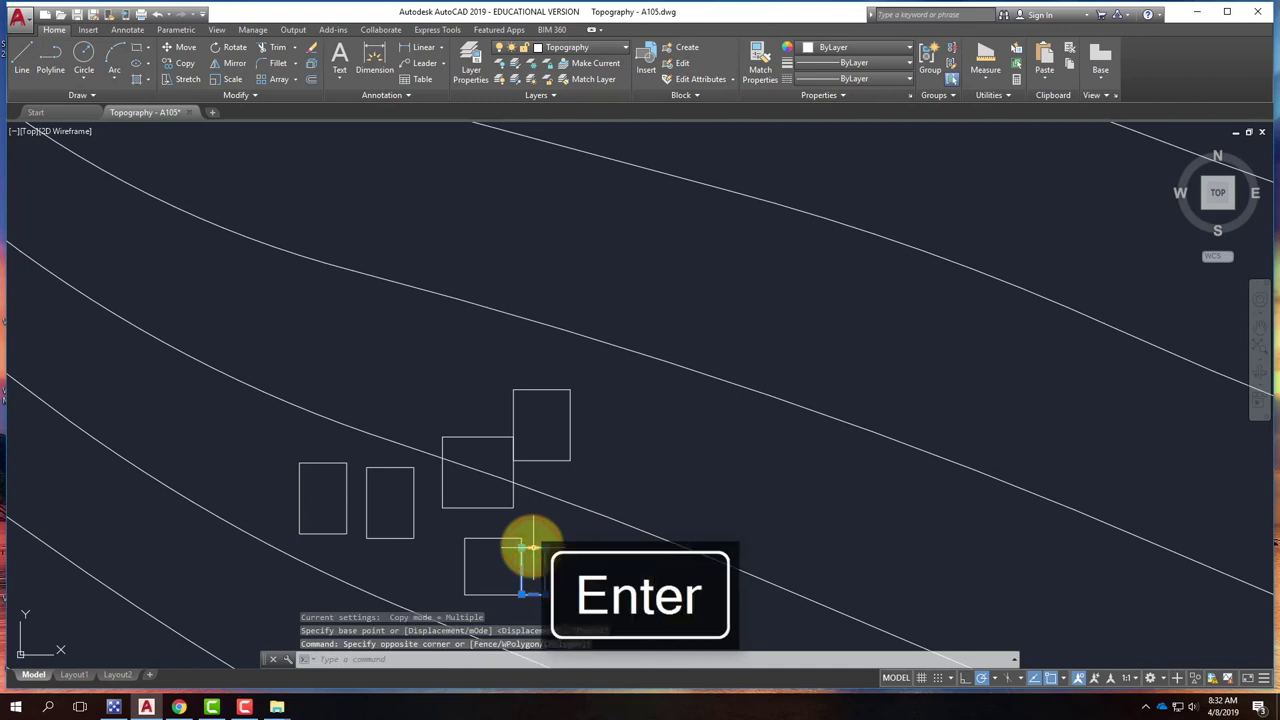
{"action": "type", "text": "m"}
{"action": "key", "text": "Return"}
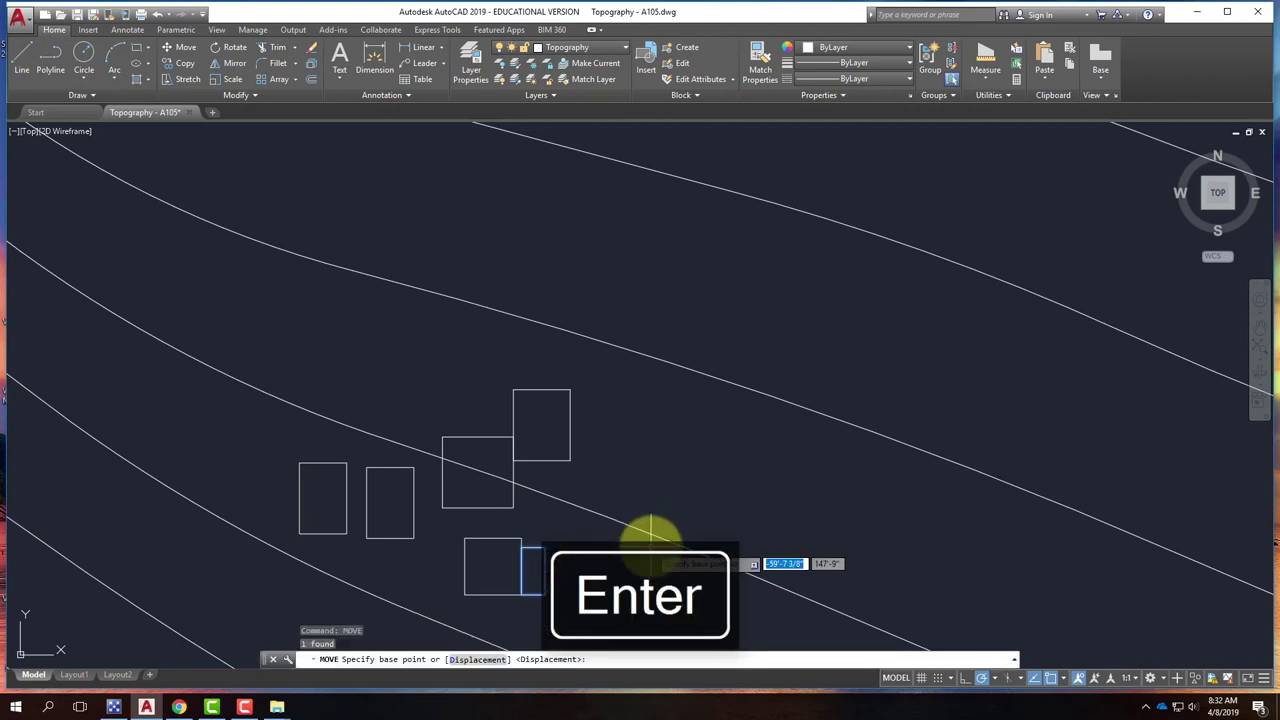
{"action": "left_click", "coordinate": [540, 596]}
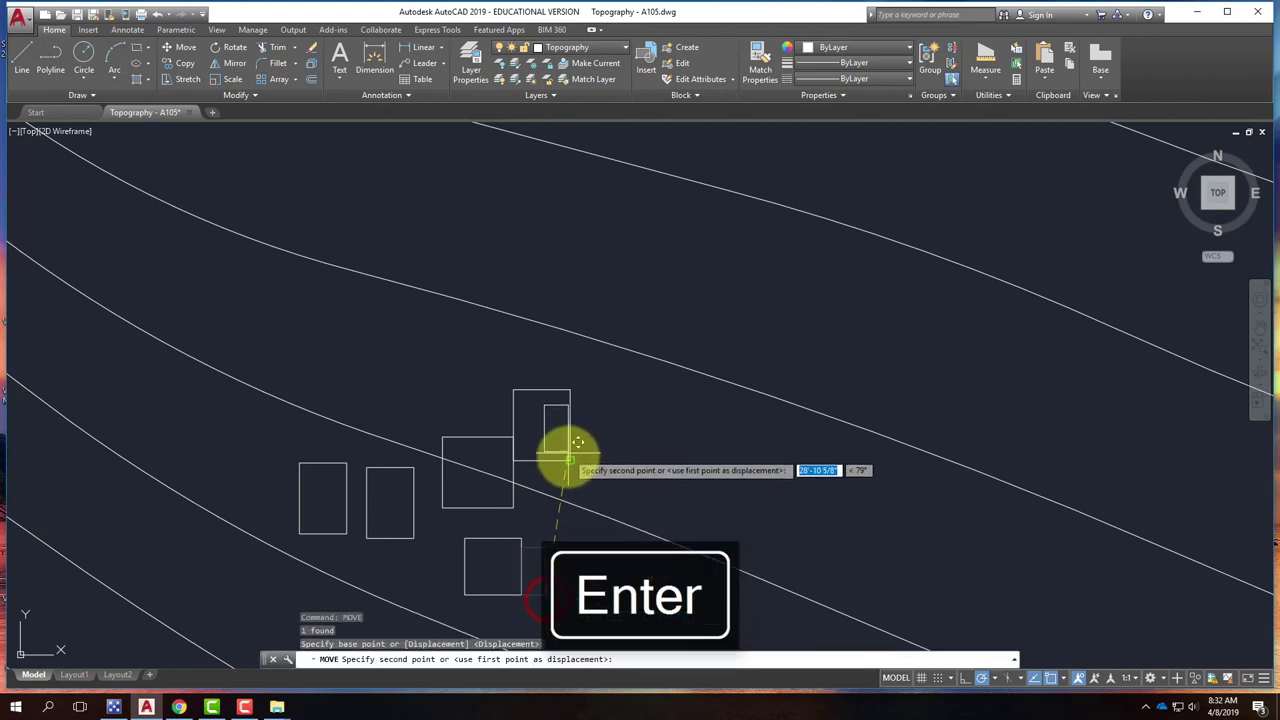
{"action": "left_click", "coordinate": [570, 458]}
{"action": "key", "text": "Escape"}
Rotate the small rectangle 90° about its corner so it lies horizontally
{"action": "left_click", "coordinate": [551, 434]}
{"action": "left_click", "coordinate": [536, 433]}
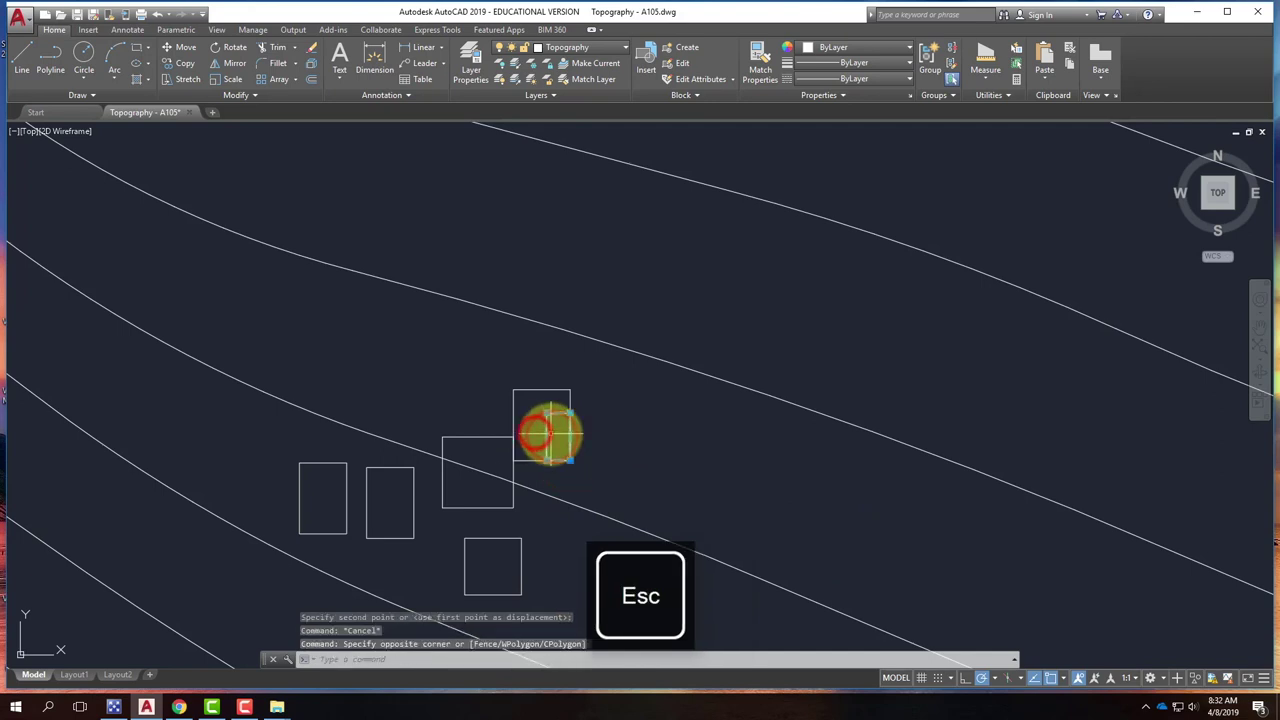
{"action": "type", "text": "rot"}
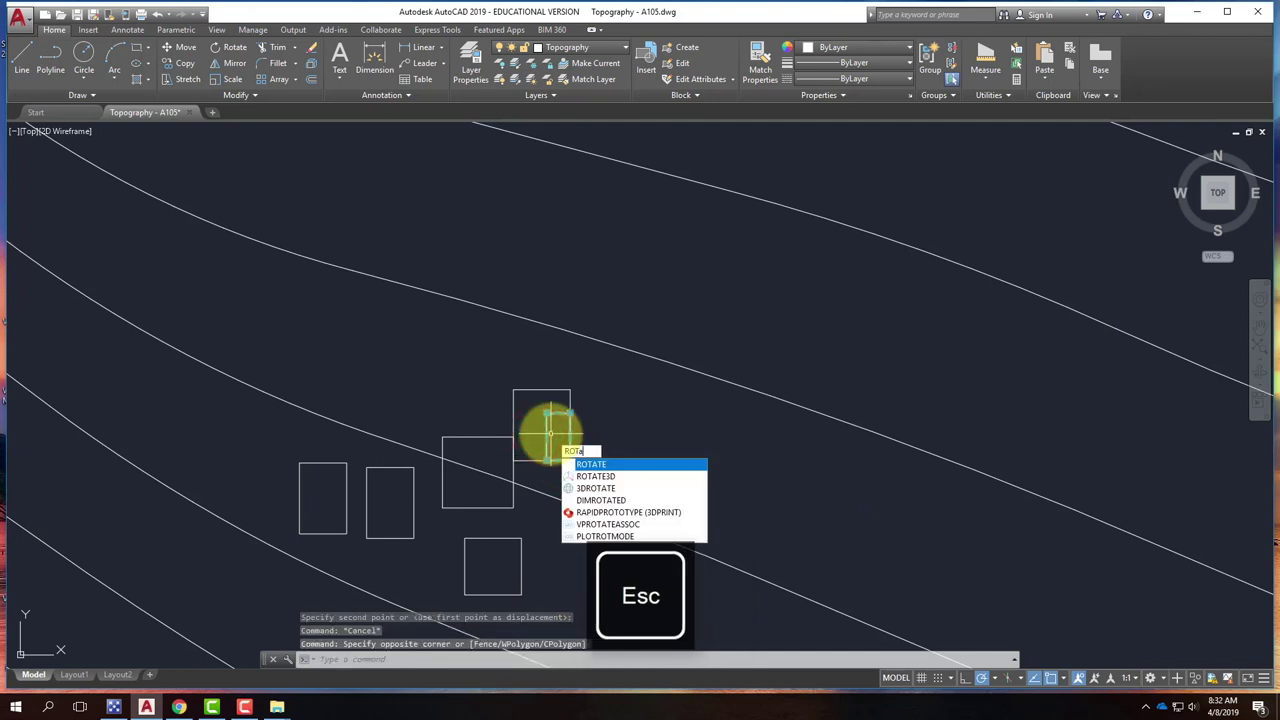
{"action": "key", "text": "Return"}
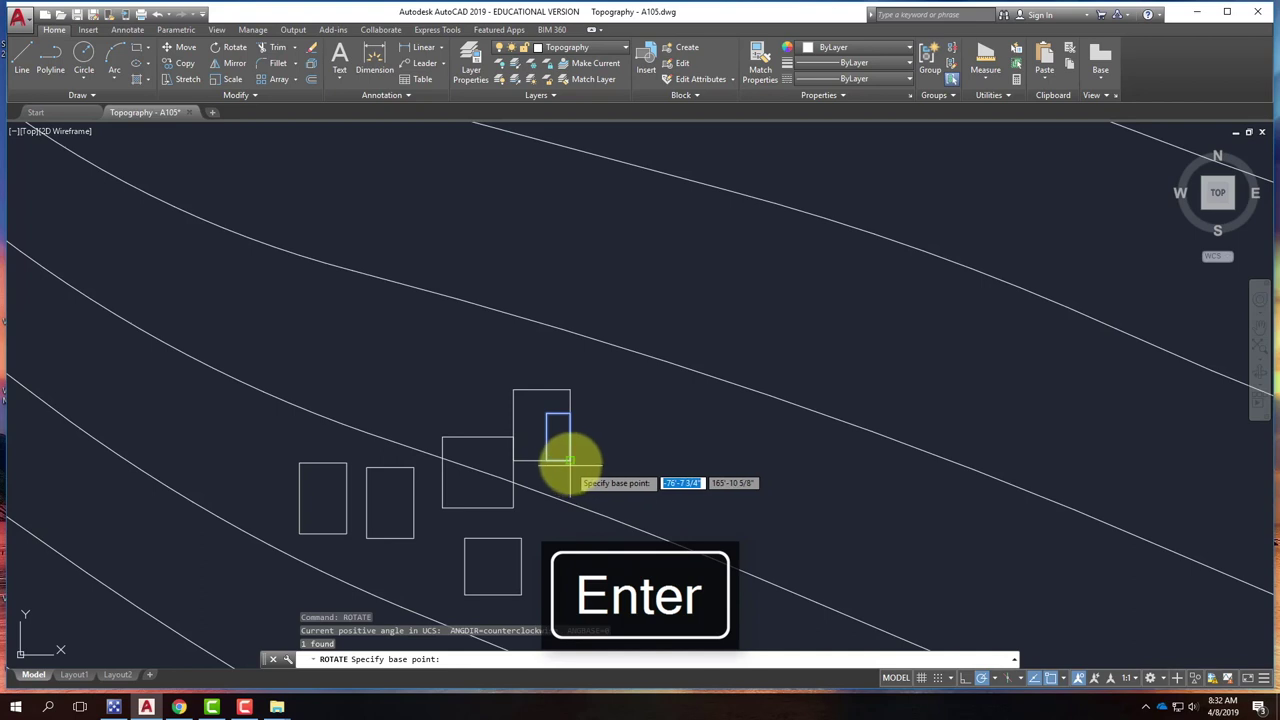
{"action": "left_click", "coordinate": [570, 462]}
{"action": "left_click", "coordinate": [571, 391]}
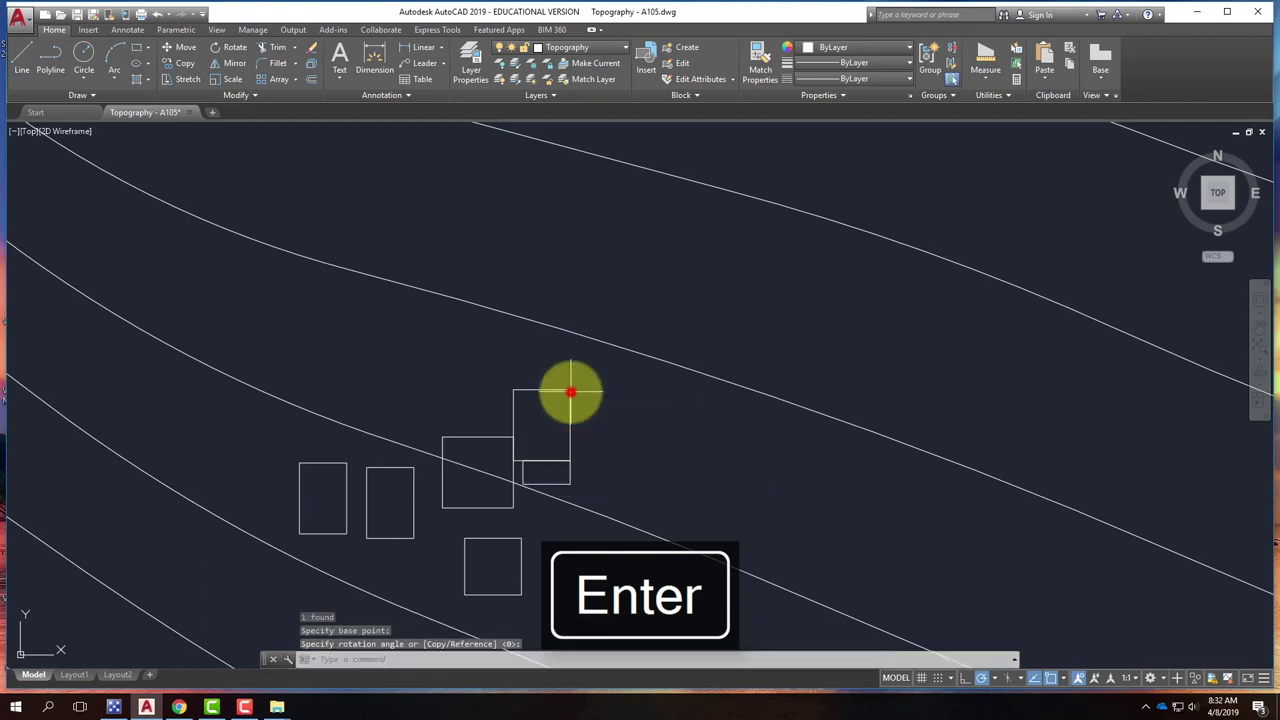
Move the lower square up beneath the small rectangle
{"action": "left_click", "coordinate": [537, 561]}
{"action": "left_click", "coordinate": [498, 538]}
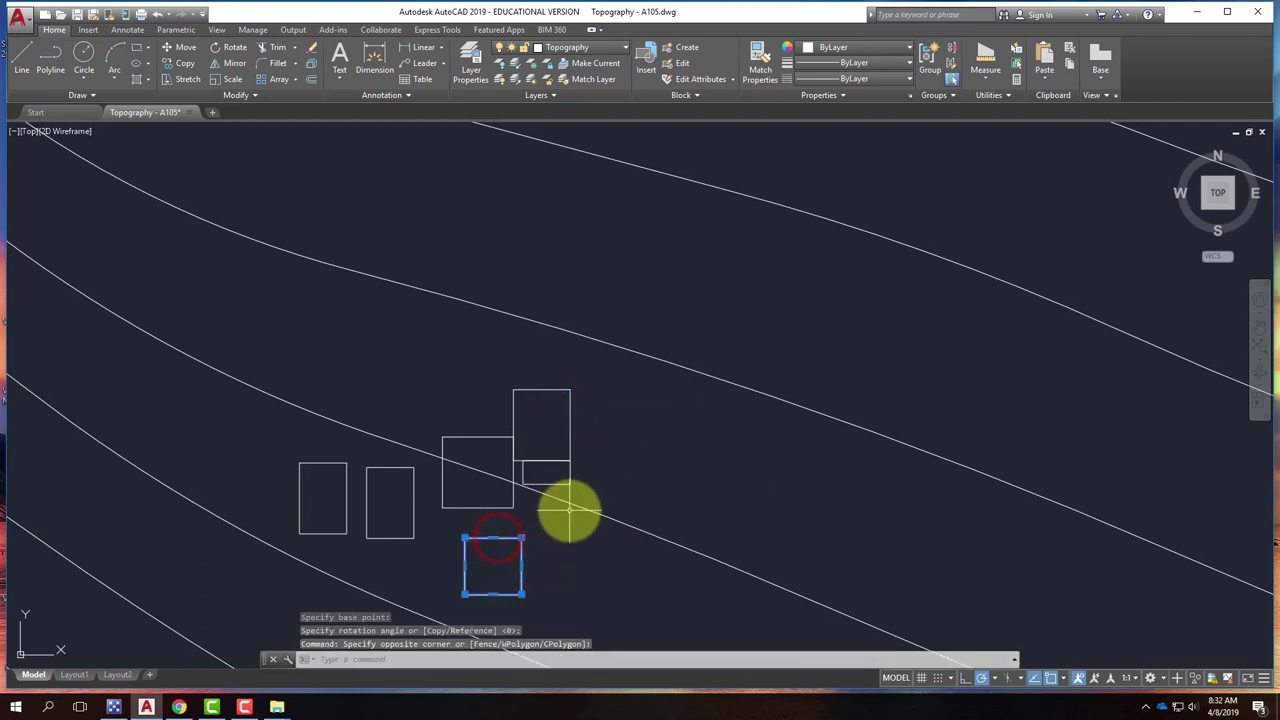
{"action": "type", "text": "move"}
{"action": "key", "text": "Return"}
{"action": "left_click", "coordinate": [462, 540]}
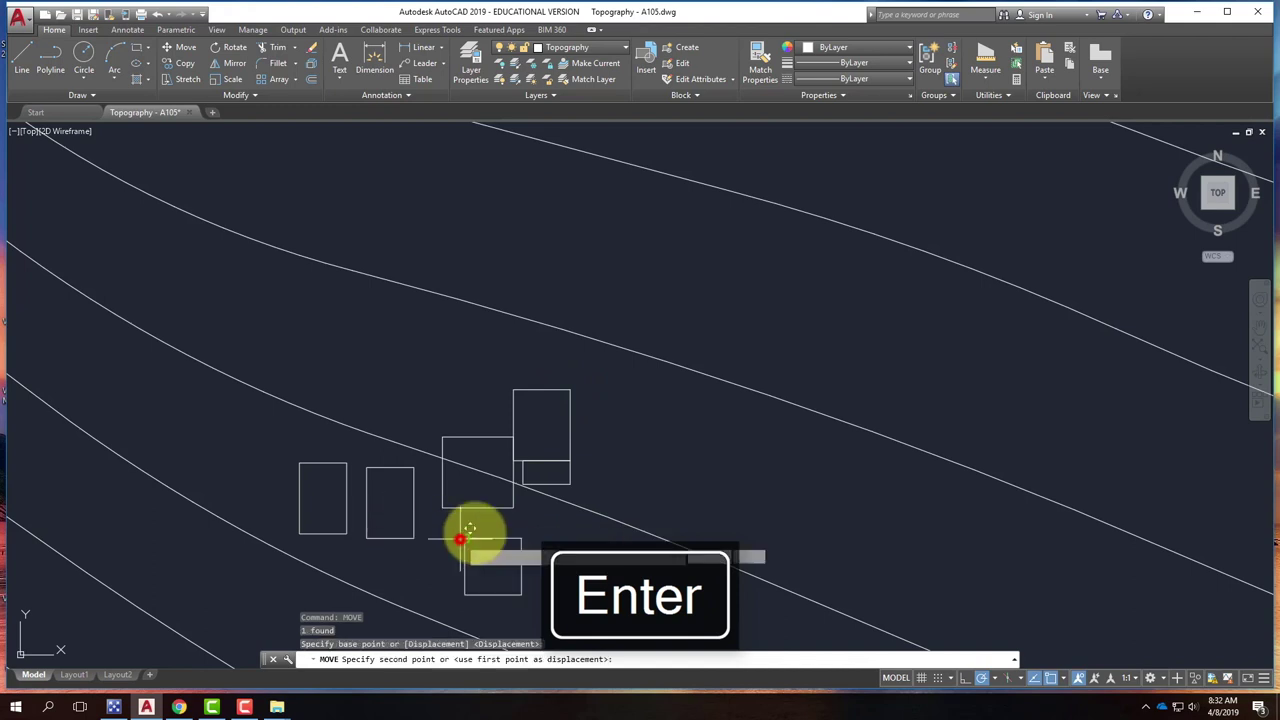
{"action": "left_click", "coordinate": [512, 485]}
{"action": "key", "text": "Escape"}
{"action": "scroll", "coordinate": [522, 483], "scroll_direction": "up", "scroll_amount": 2}
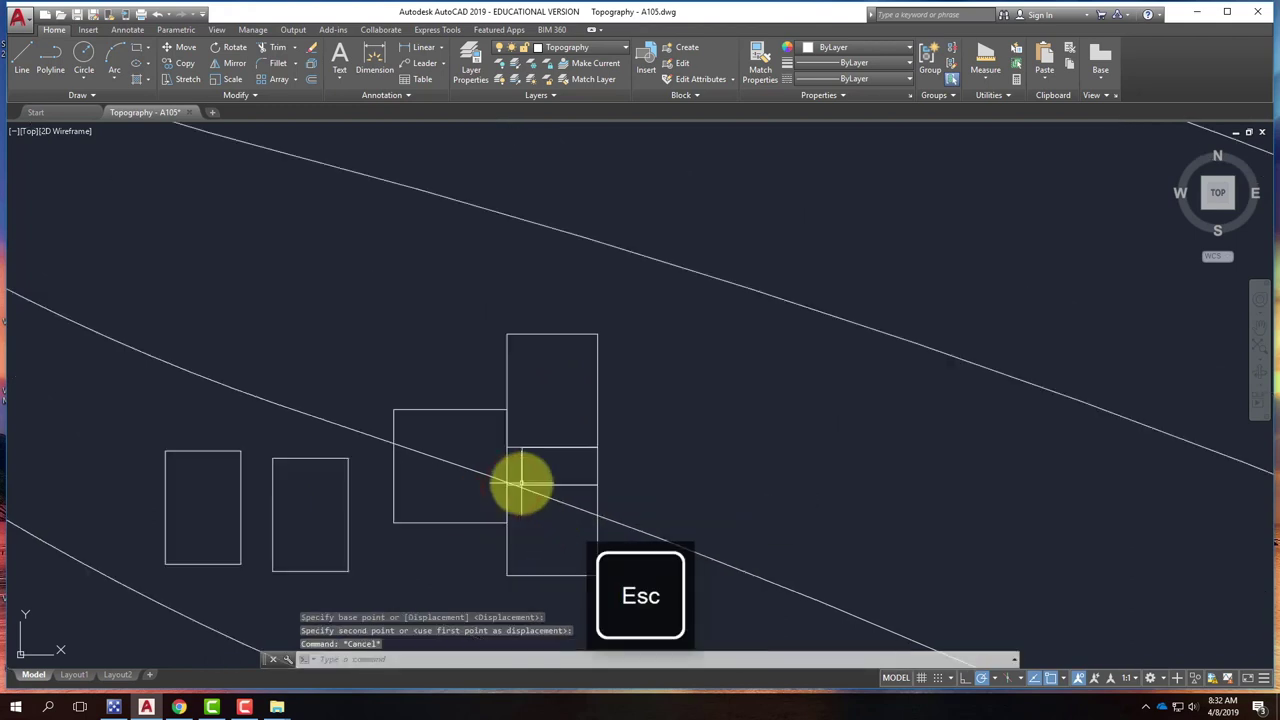
{"action": "scroll", "coordinate": [526, 490], "scroll_direction": "up", "scroll_amount": 1}
{"action": "scroll", "coordinate": [350, 440], "scroll_direction": "down", "scroll_amount": 3}
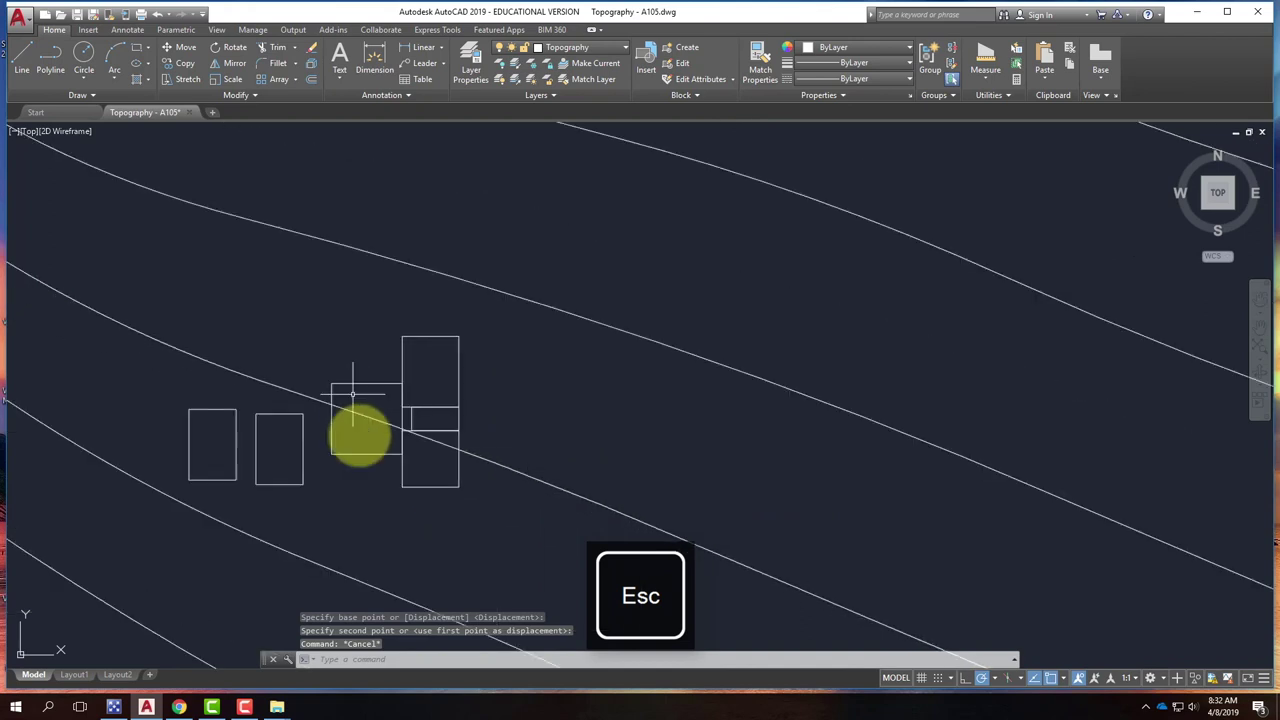
Move the far-left rectangle over until it butts against its neighbouring rectangle
{"action": "left_click", "coordinate": [294, 491]}
{"action": "left_click", "coordinate": [287, 452]}
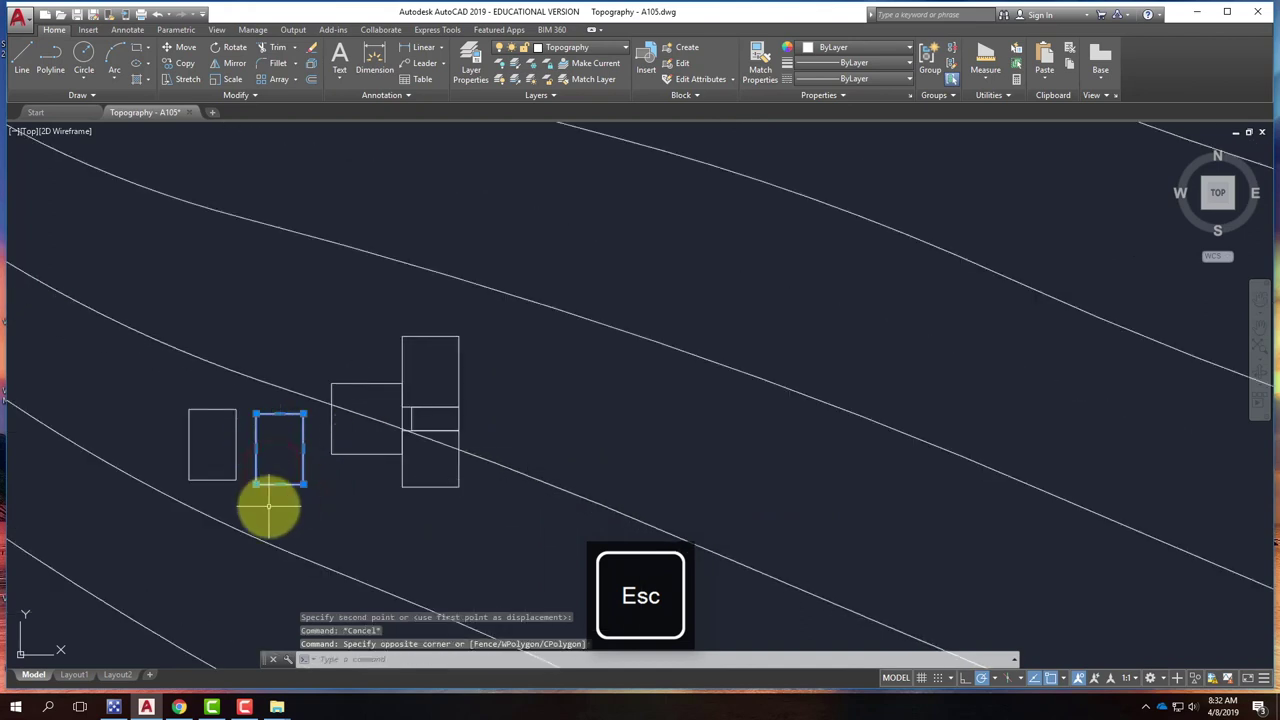
{"action": "key", "text": "Escape"}
{"action": "left_click", "coordinate": [271, 491]}
{"action": "left_click", "coordinate": [206, 443]}
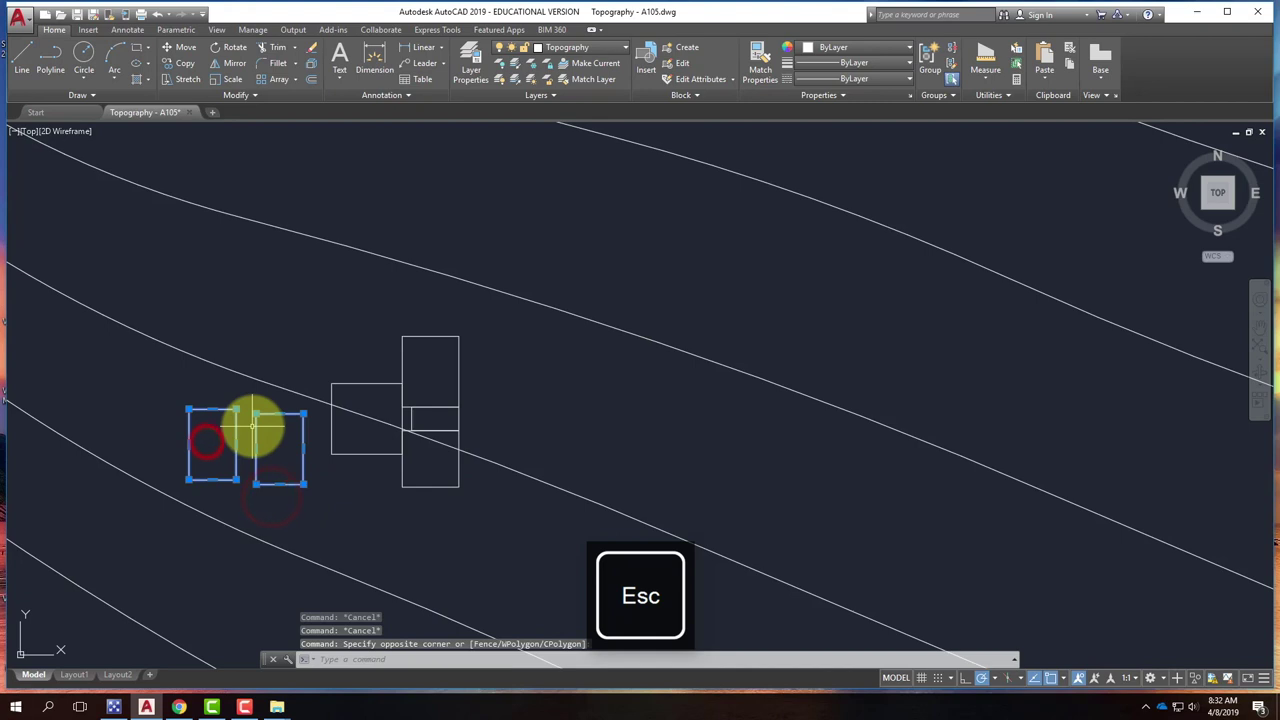
{"action": "key", "text": "Escape"}
{"action": "left_click", "coordinate": [243, 423]}
{"action": "left_click", "coordinate": [218, 420]}
{"action": "key", "text": "Return"}
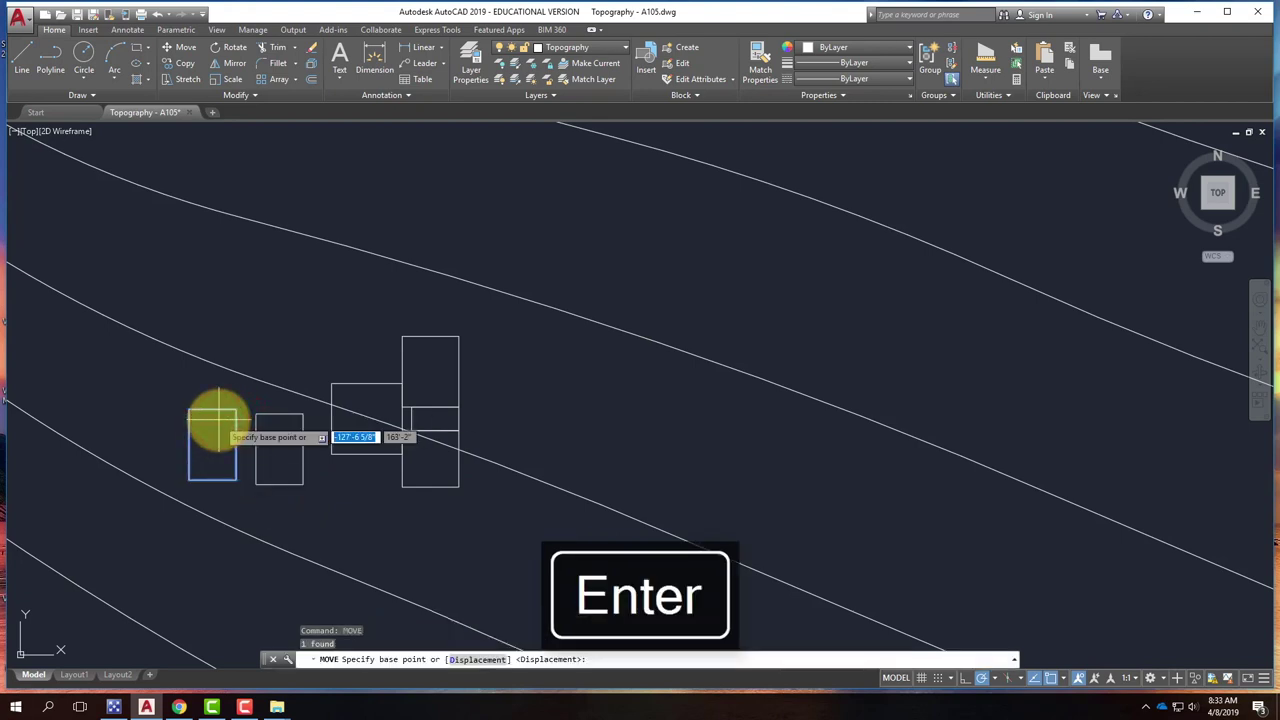
{"action": "left_click", "coordinate": [236, 414]}
{"action": "left_click", "coordinate": [256, 414]}
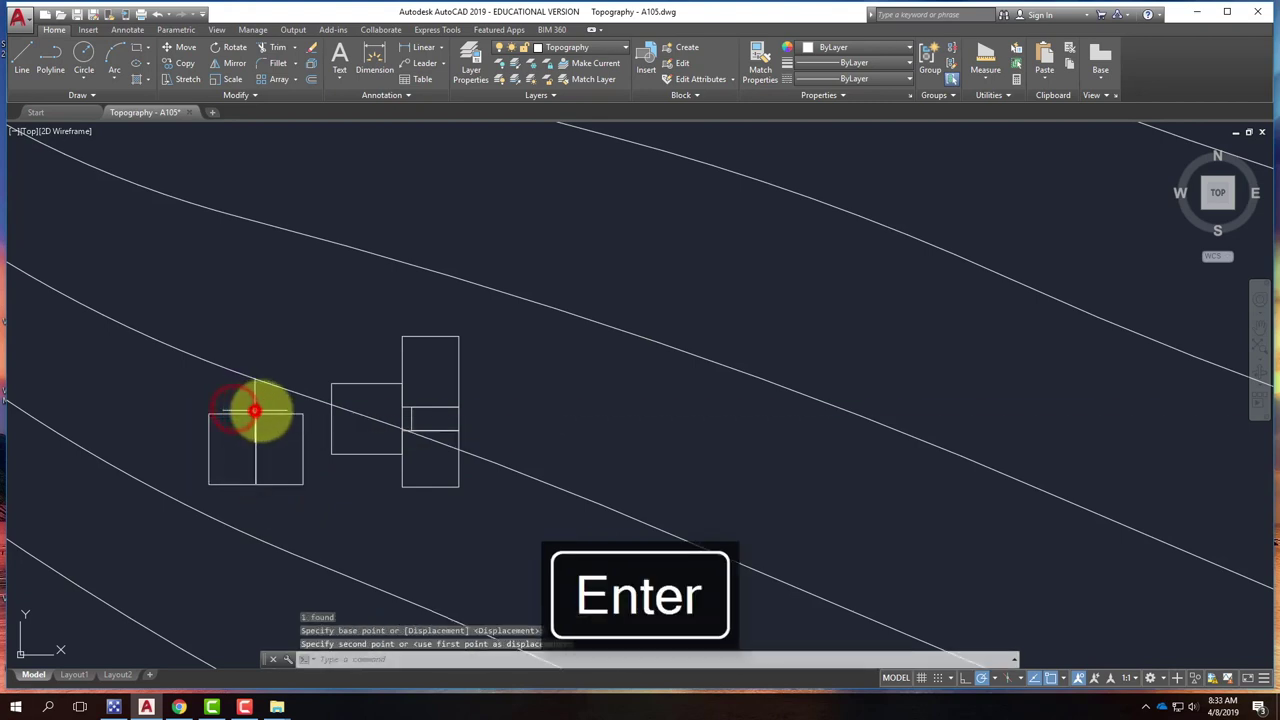
{"action": "key", "text": "Escape"}
Rotate the left rectangle 90° about its top-right corner so it stands upright
{"action": "left_click", "coordinate": [295, 500]}
{"action": "left_click", "coordinate": [223, 437]}
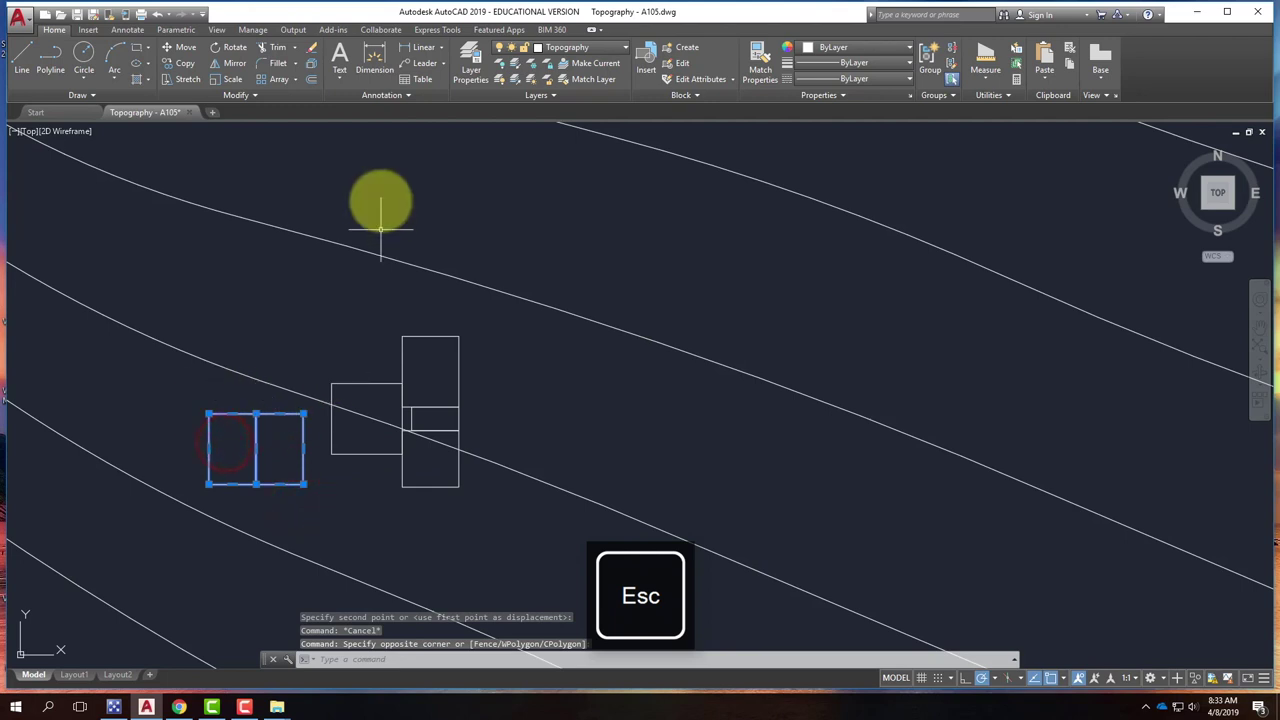
{"action": "left_click", "coordinate": [235, 48]}
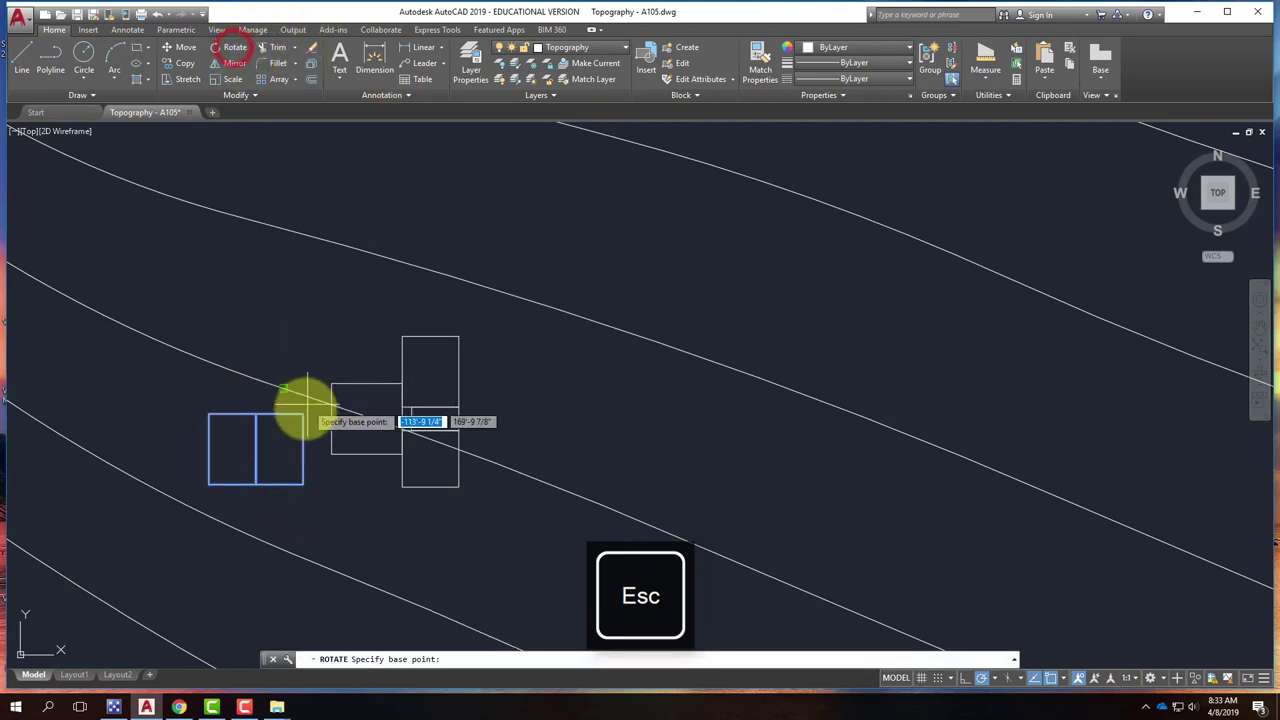
{"action": "left_click", "coordinate": [305, 410]}
{"action": "left_click", "coordinate": [305, 514]}
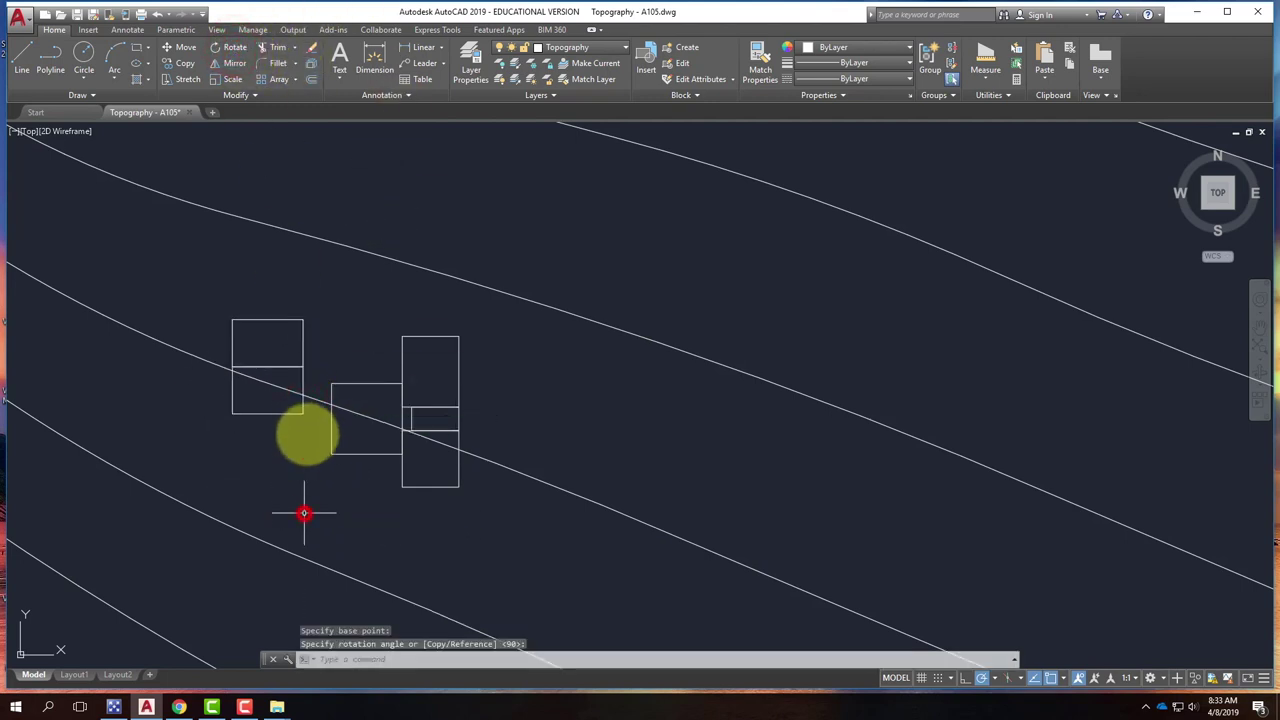
Move the rotated rectangle by its corner so it abuts the middle connector
{"action": "left_click", "coordinate": [316, 377]}
{"action": "left_click", "coordinate": [296, 358]}
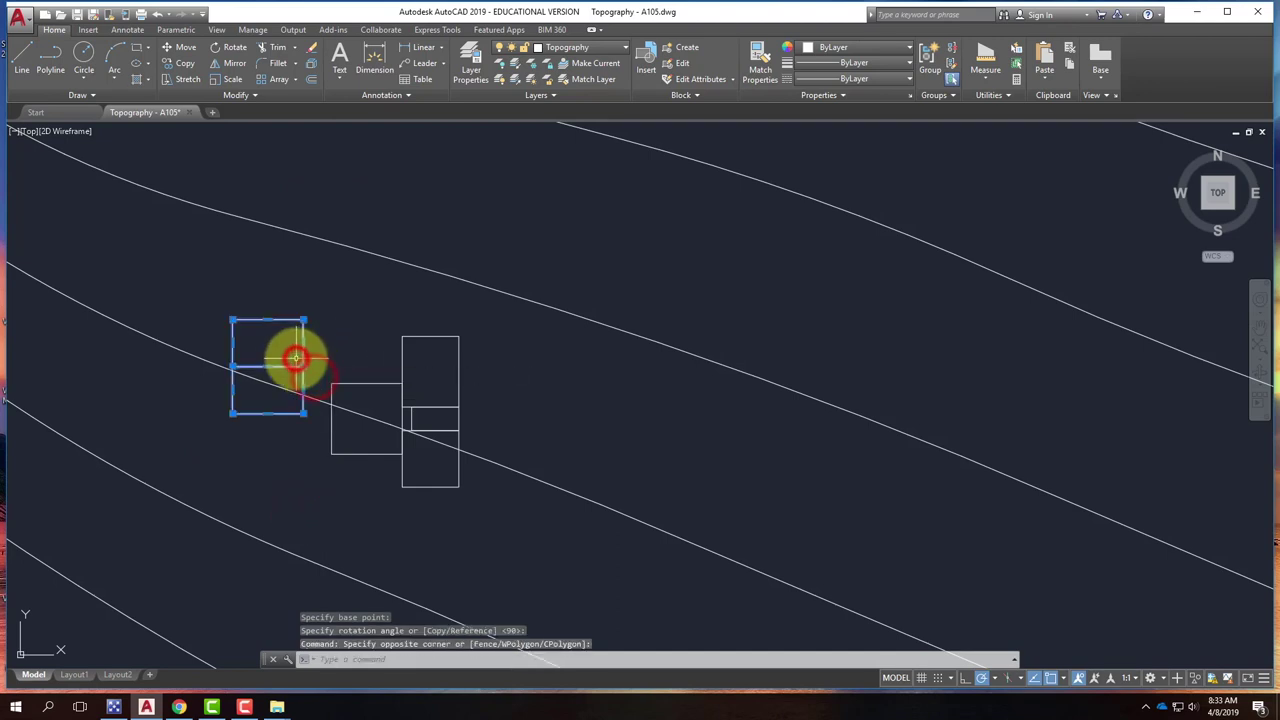
{"action": "key", "text": "Return"}
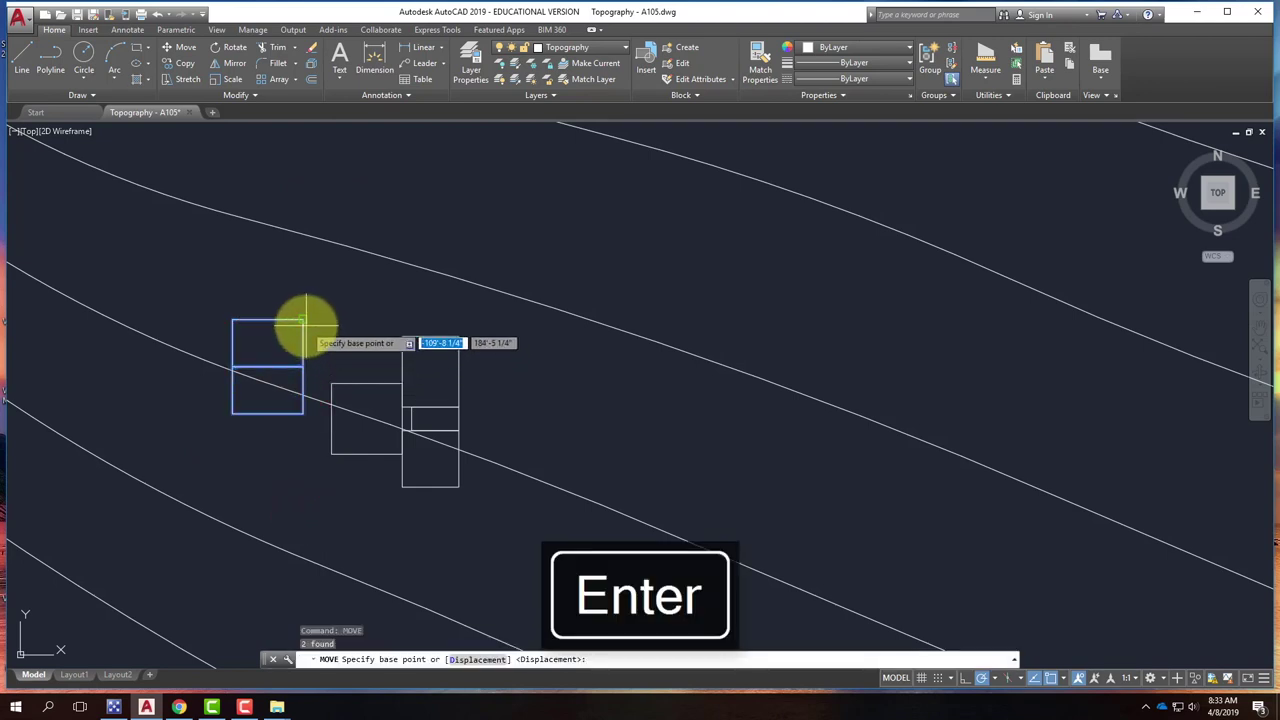
{"action": "left_click", "coordinate": [303, 413]}
{"action": "left_click", "coordinate": [331, 453]}
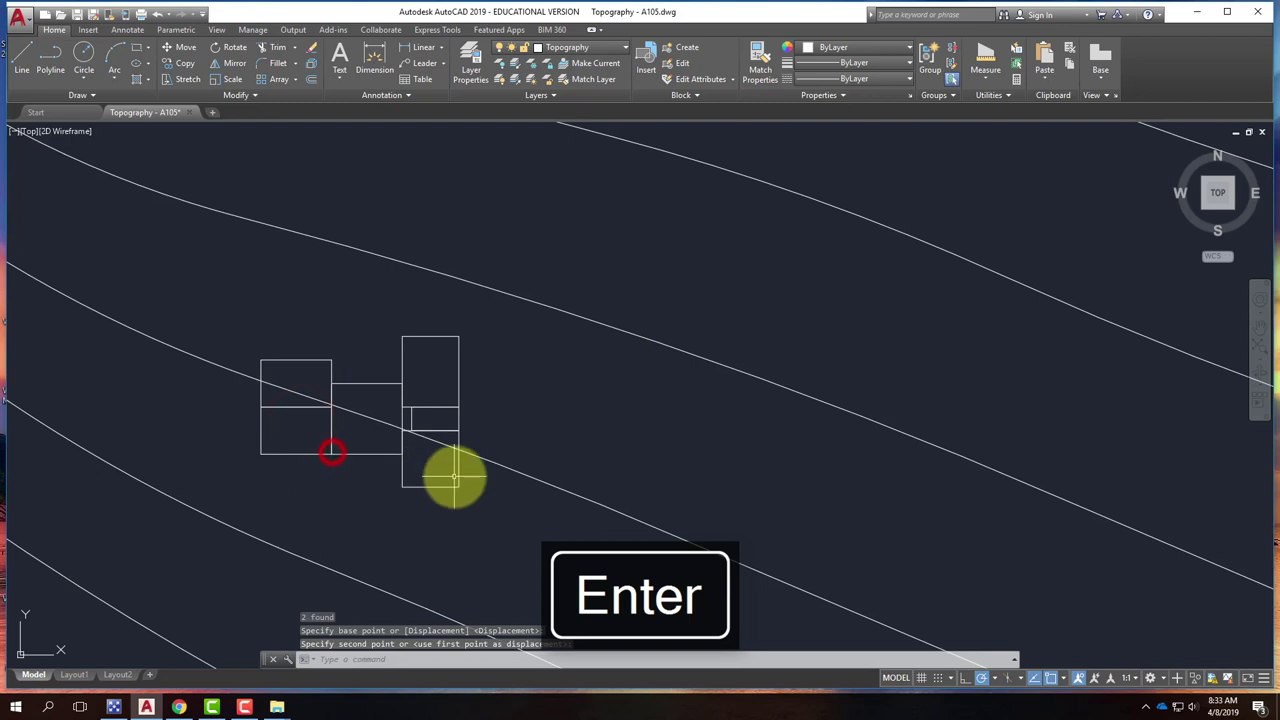
{"action": "key", "text": "Escape"}
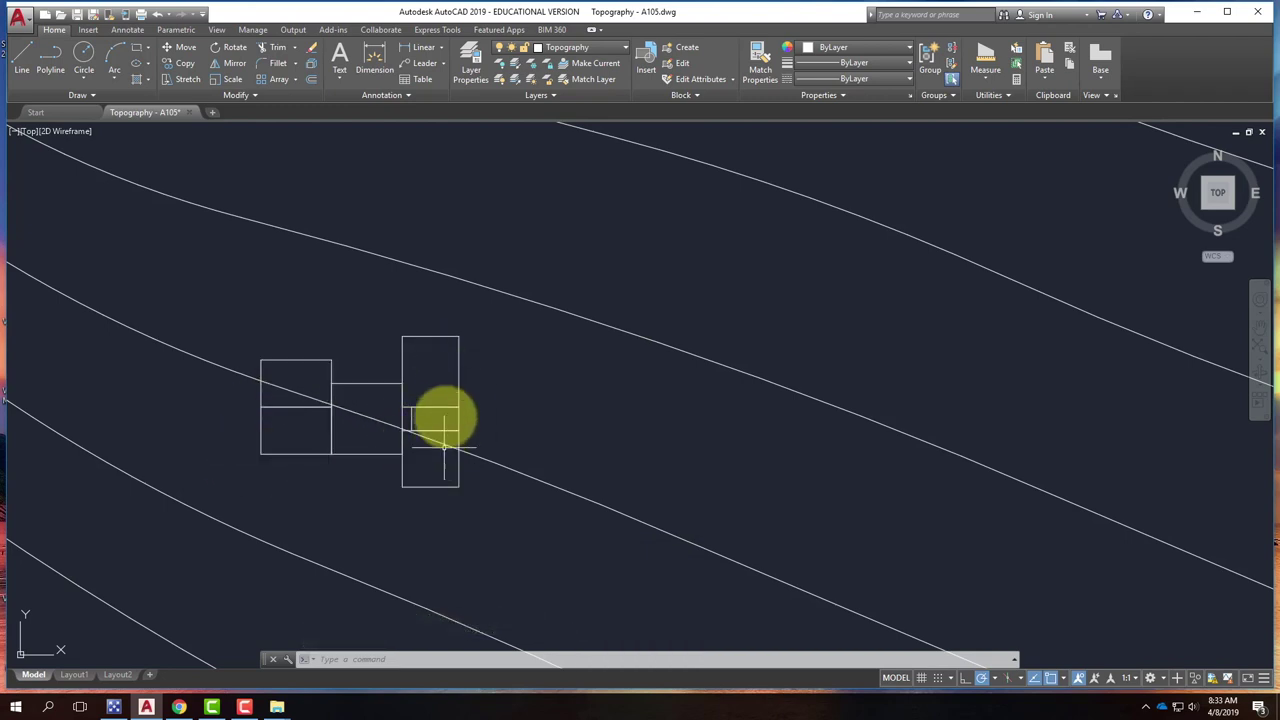
{"action": "mouse_move", "coordinate": [411, 412]}
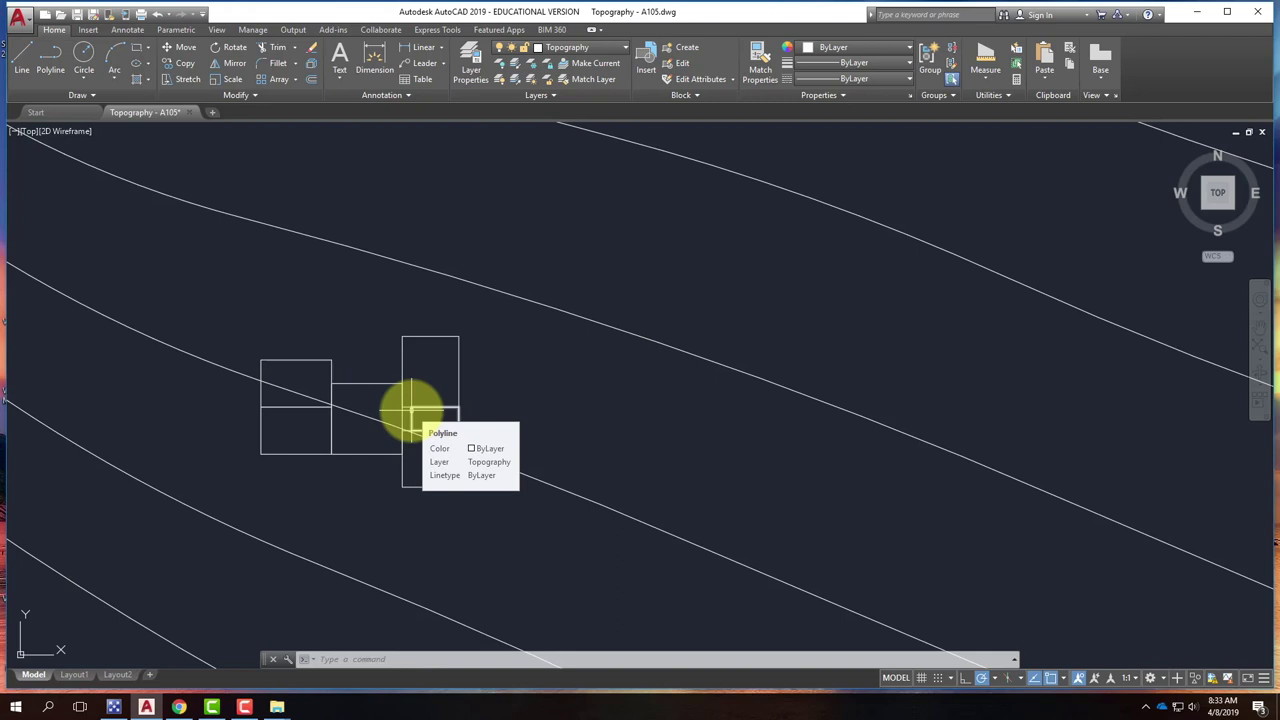
{"action": "scroll", "coordinate": [328, 352], "scroll_direction": "up", "scroll_amount": 4}
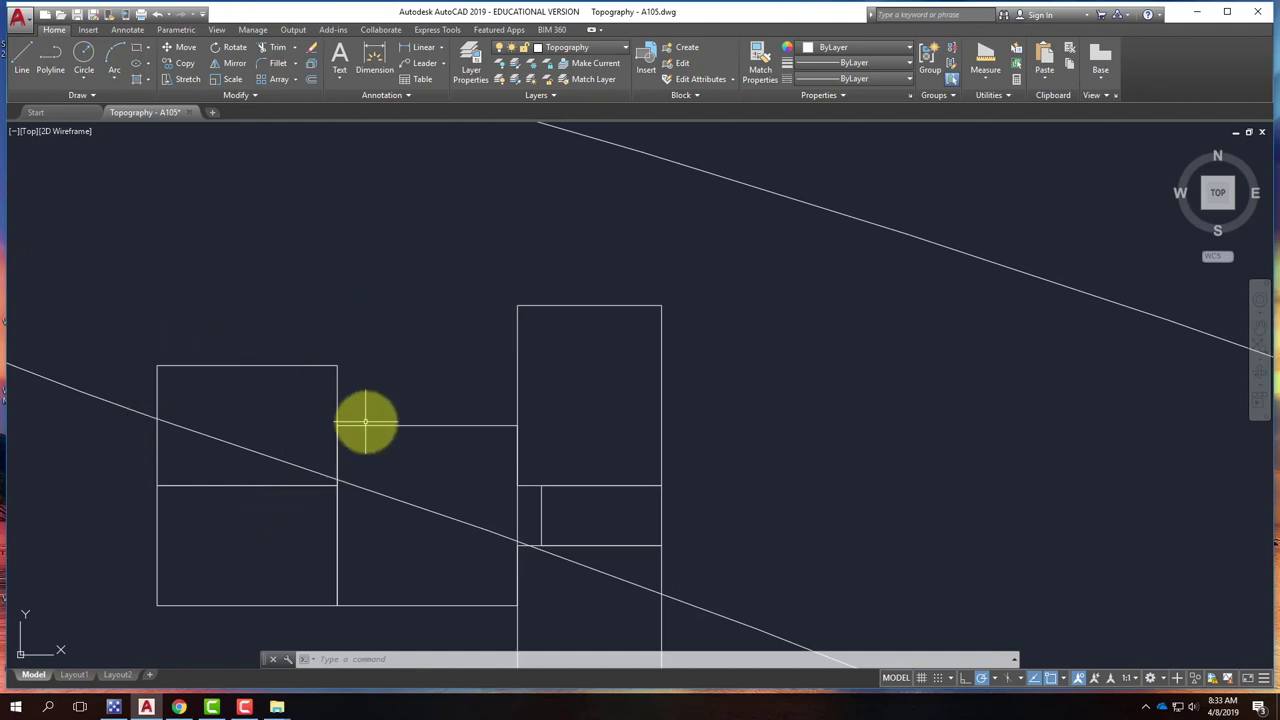
{"action": "mouse_move", "coordinate": [367, 425]}
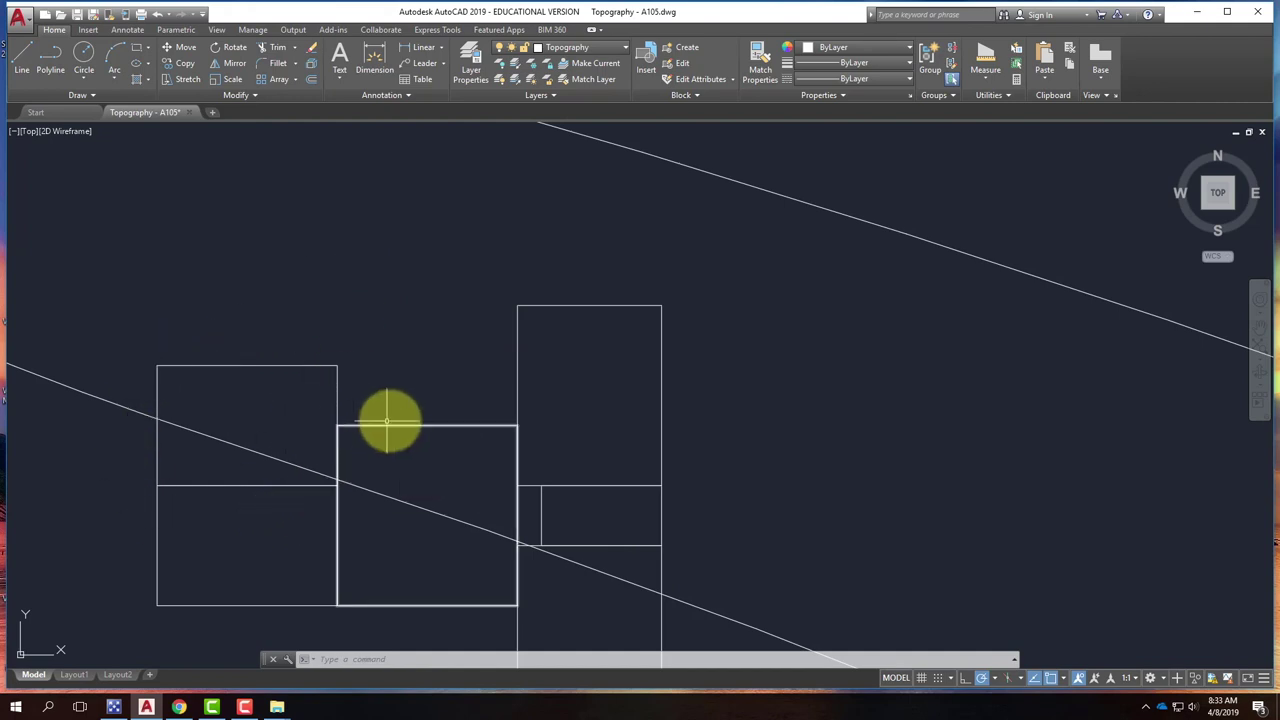
{"action": "scroll", "coordinate": [460, 331], "scroll_direction": "down", "scroll_amount": 4}
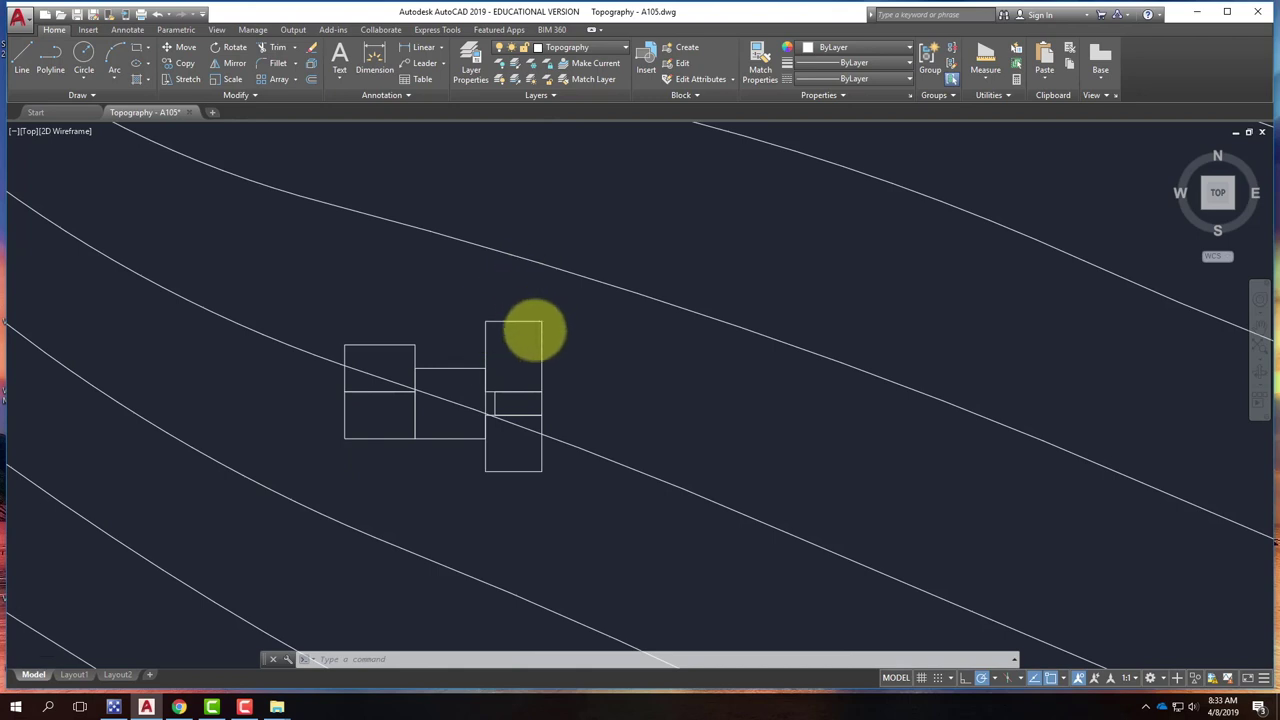
{"action": "scroll", "coordinate": [532, 328], "scroll_direction": "up", "scroll_amount": 2}
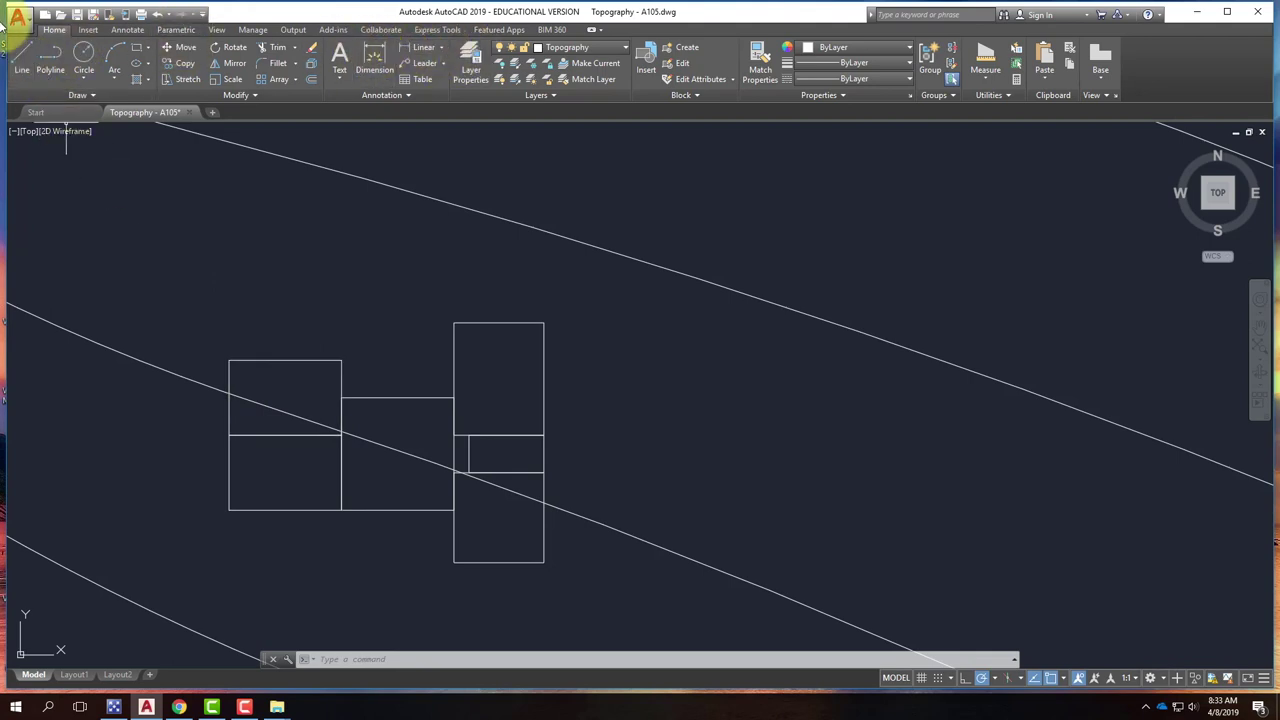
Trace a closed polyline around all outer corners of the cabin's rooms and connector
{"action": "left_click", "coordinate": [48, 50]}
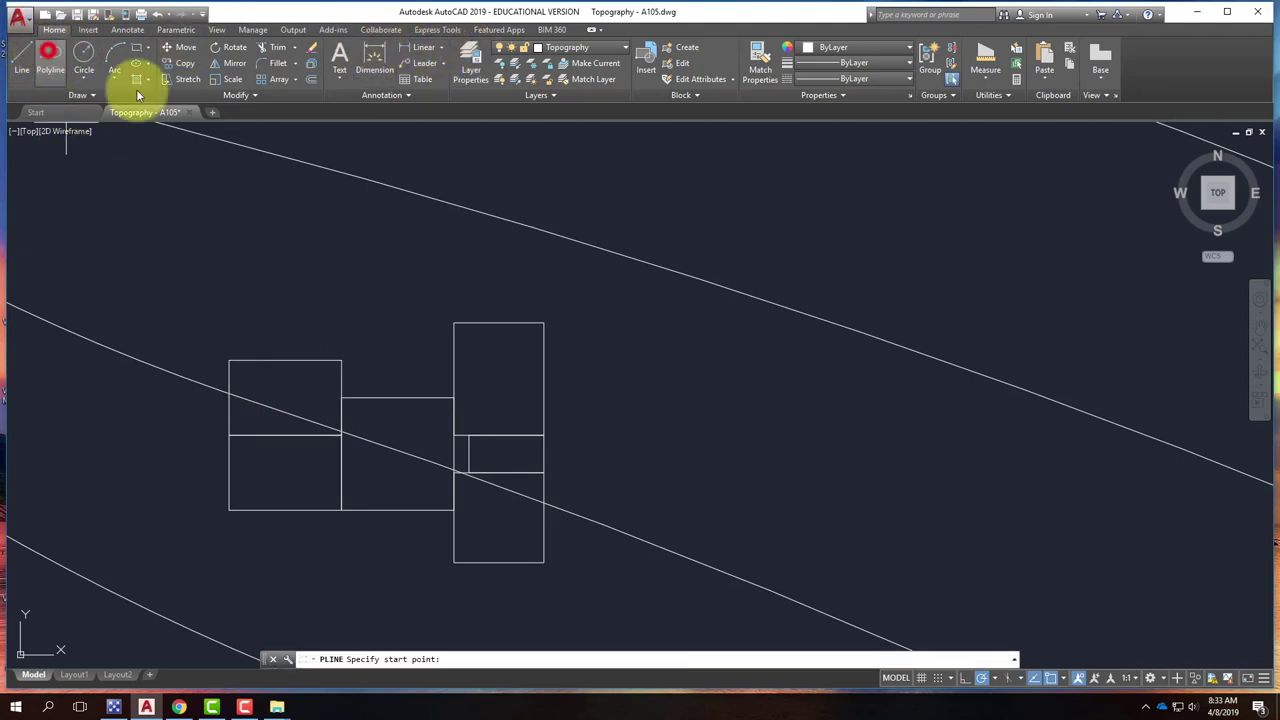
{"action": "left_click", "coordinate": [233, 512]}
{"action": "left_click", "coordinate": [230, 360]}
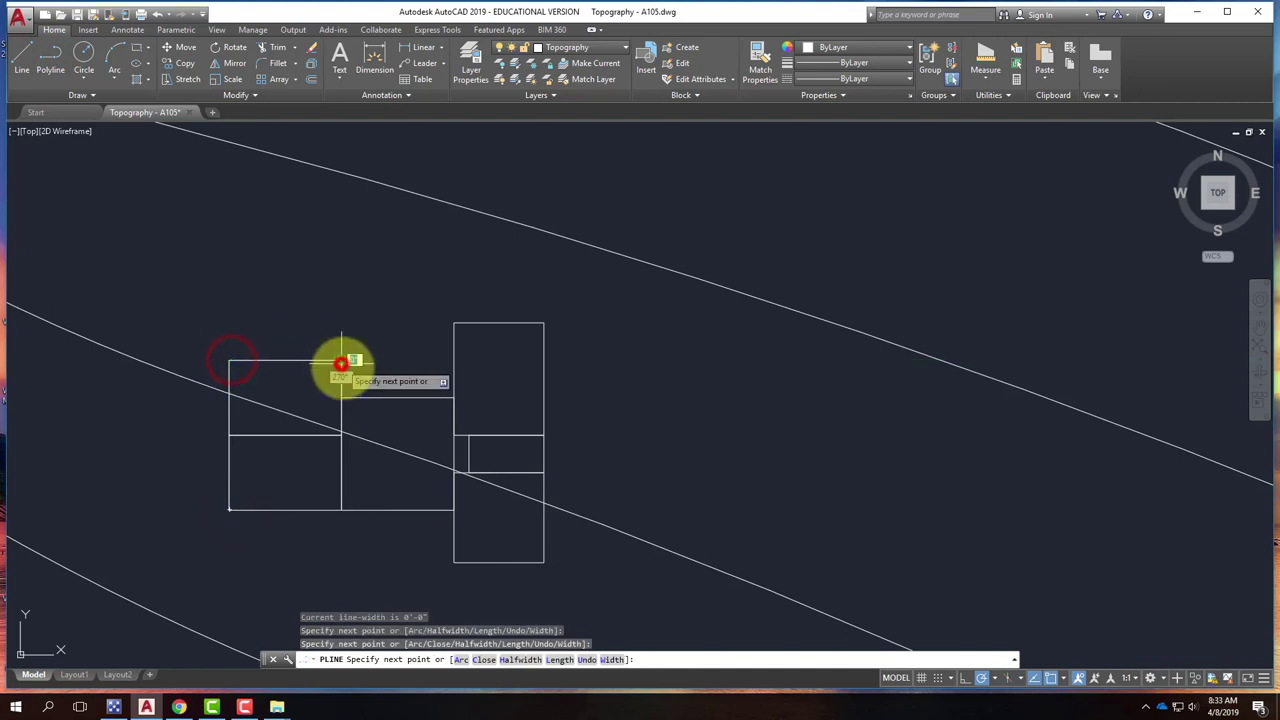
{"action": "left_click", "coordinate": [341, 360]}
{"action": "left_click", "coordinate": [341, 398]}
{"action": "left_click", "coordinate": [455, 398]}
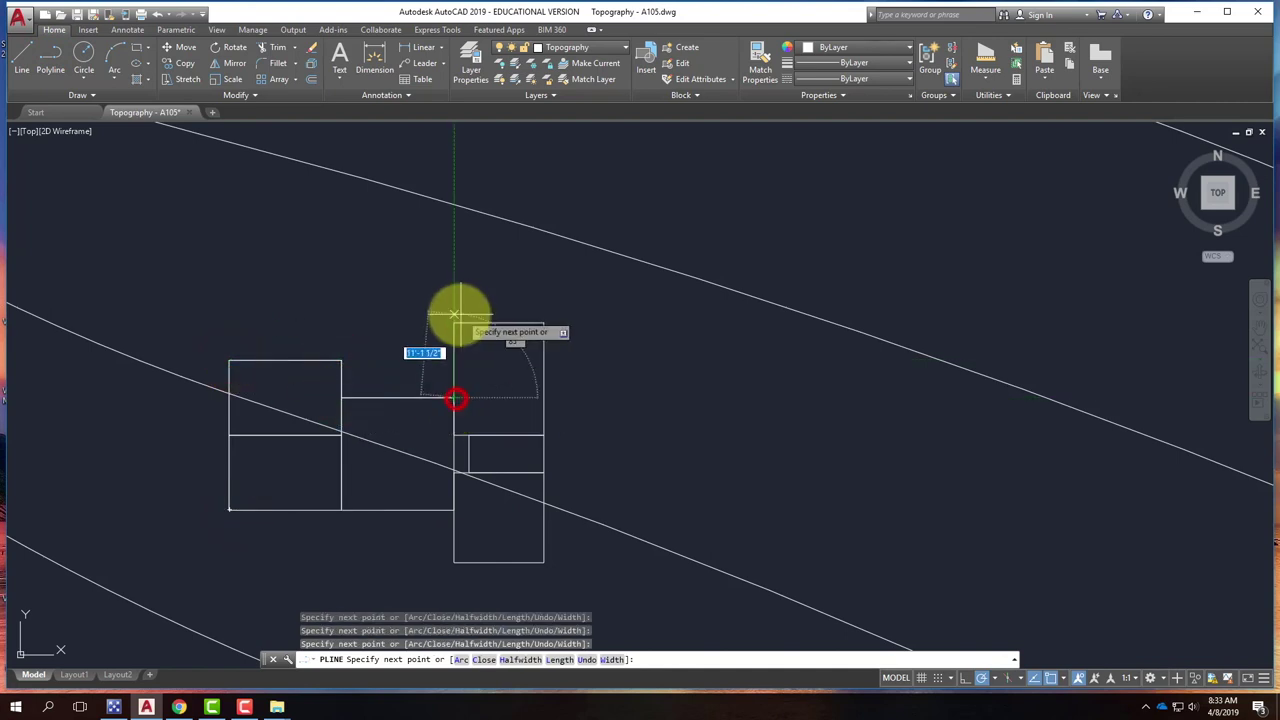
{"action": "left_click", "coordinate": [453, 322]}
{"action": "left_click", "coordinate": [544, 322]}
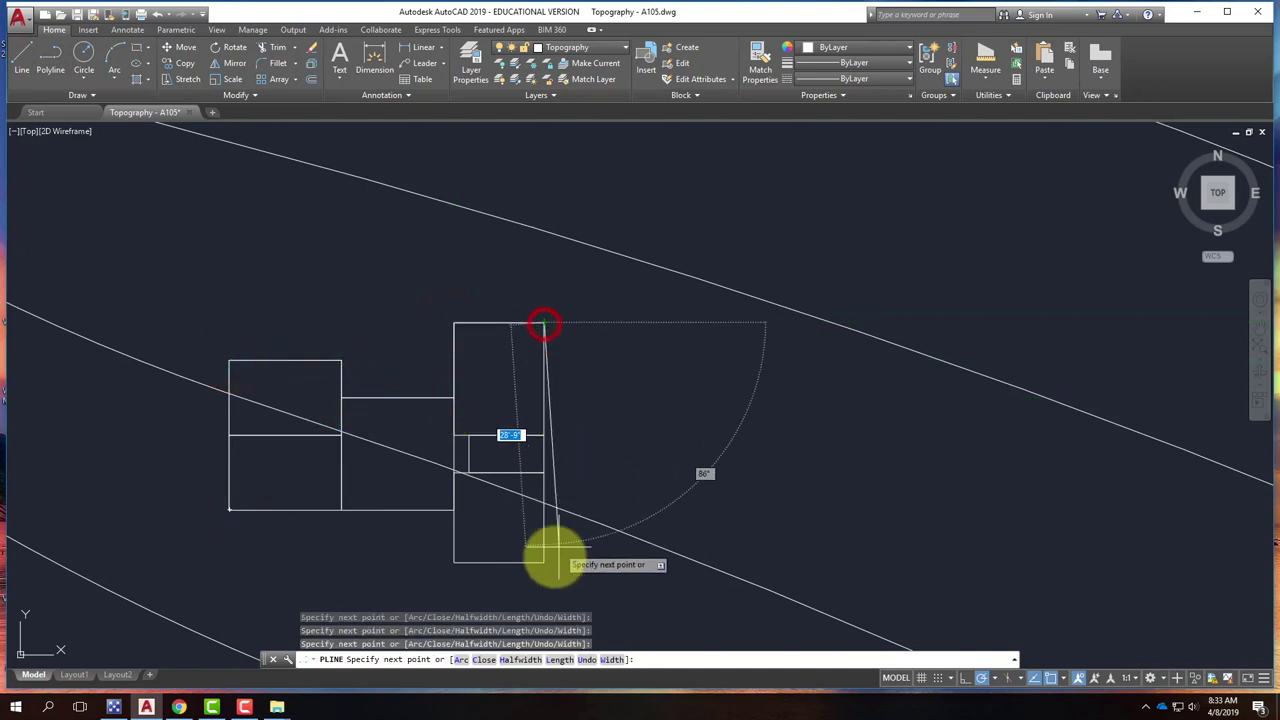
{"action": "left_click", "coordinate": [544, 560]}
{"action": "left_click", "coordinate": [454, 562]}
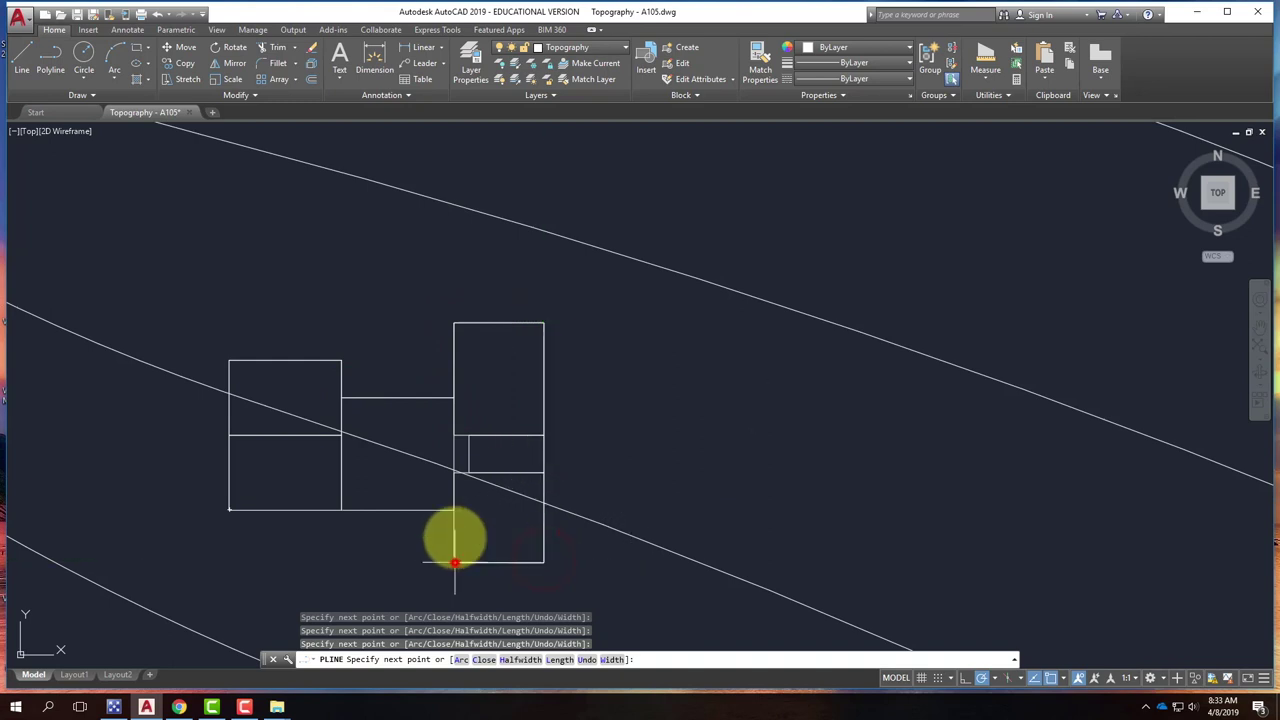
{"action": "left_click", "coordinate": [455, 510]}
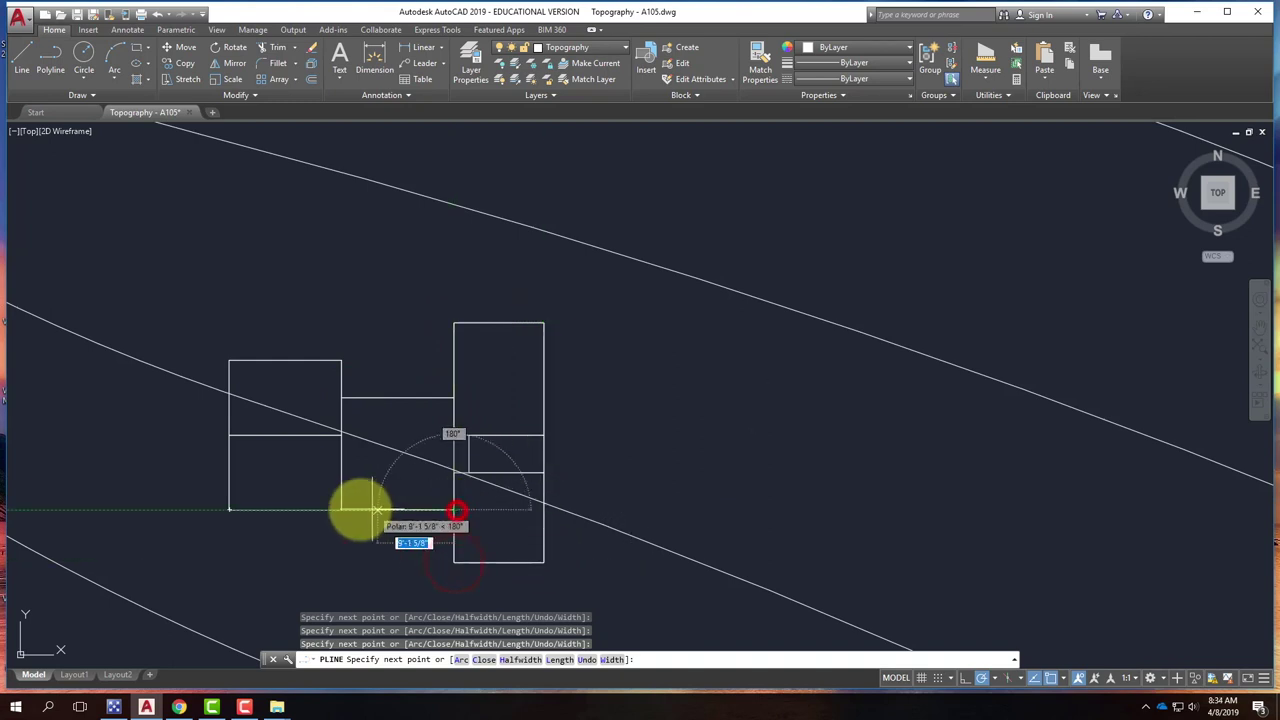
{"action": "left_click", "coordinate": [229, 509]}
{"action": "key", "text": "Return"}
Offset the cabin outline by 6" to form the double-line exterior walls
{"action": "left_click", "coordinate": [257, 509]}
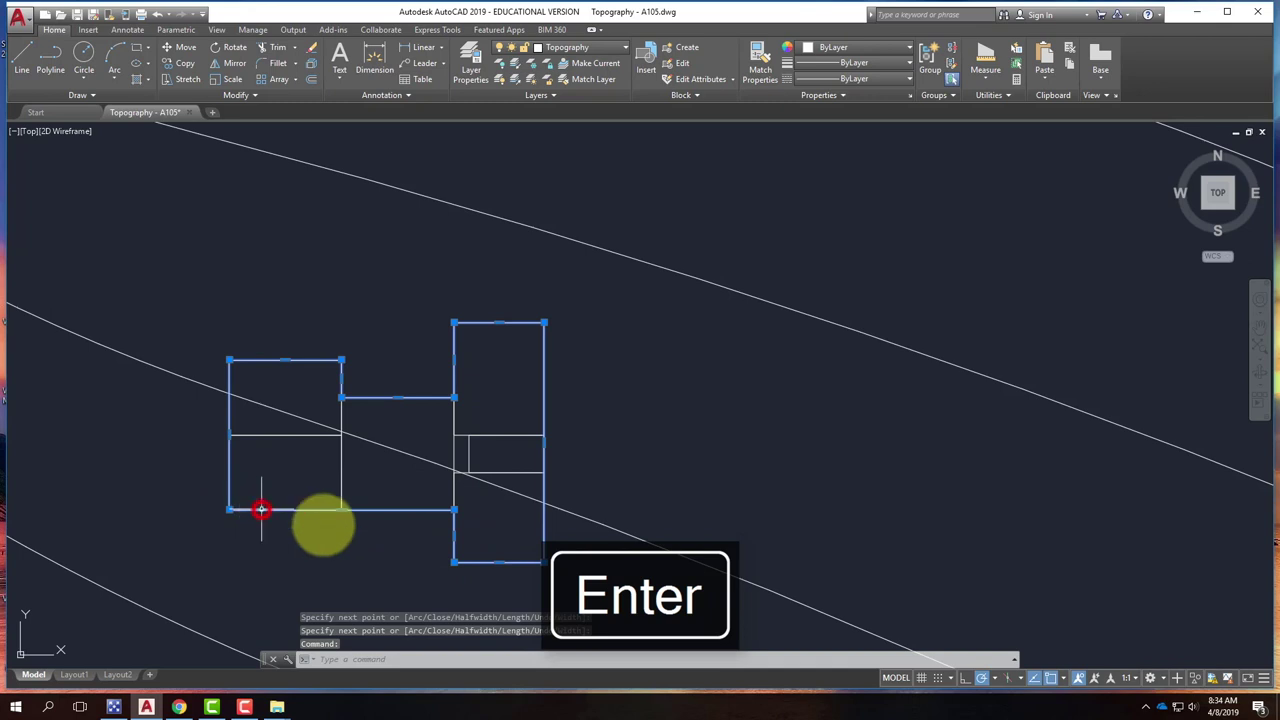
{"action": "key", "text": "BackSpace"}
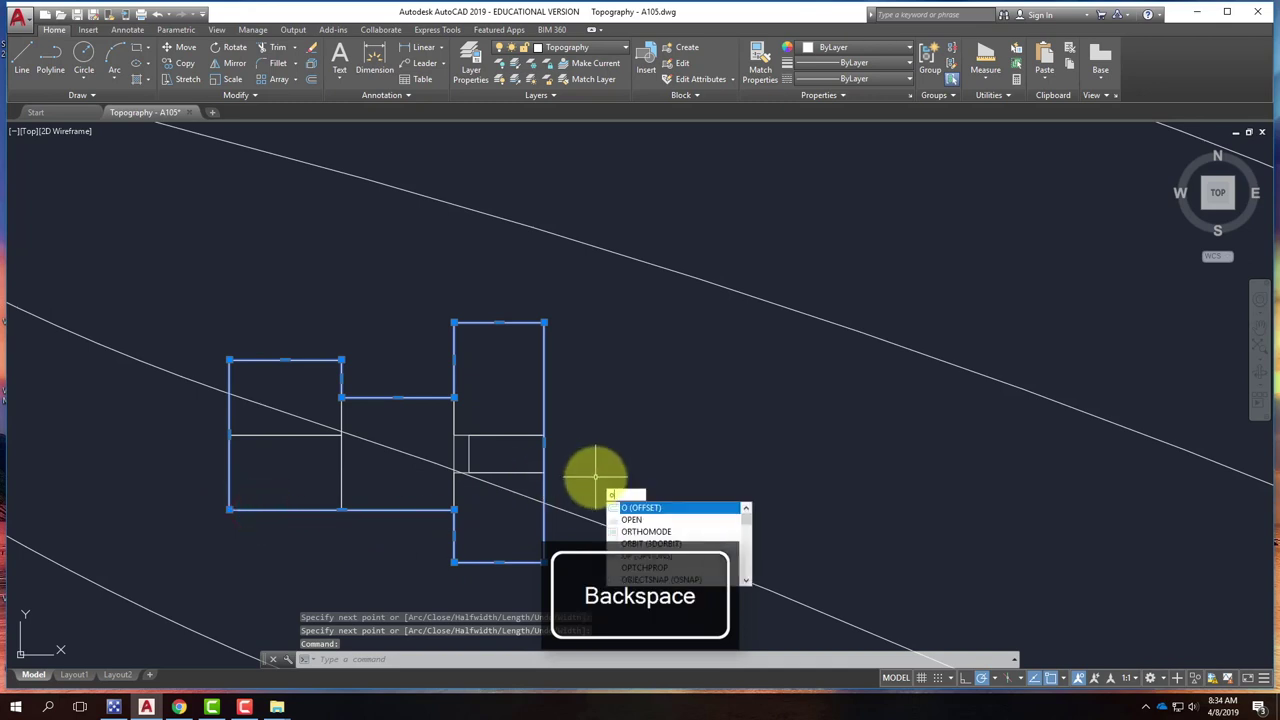
{"action": "key", "text": "Return"}
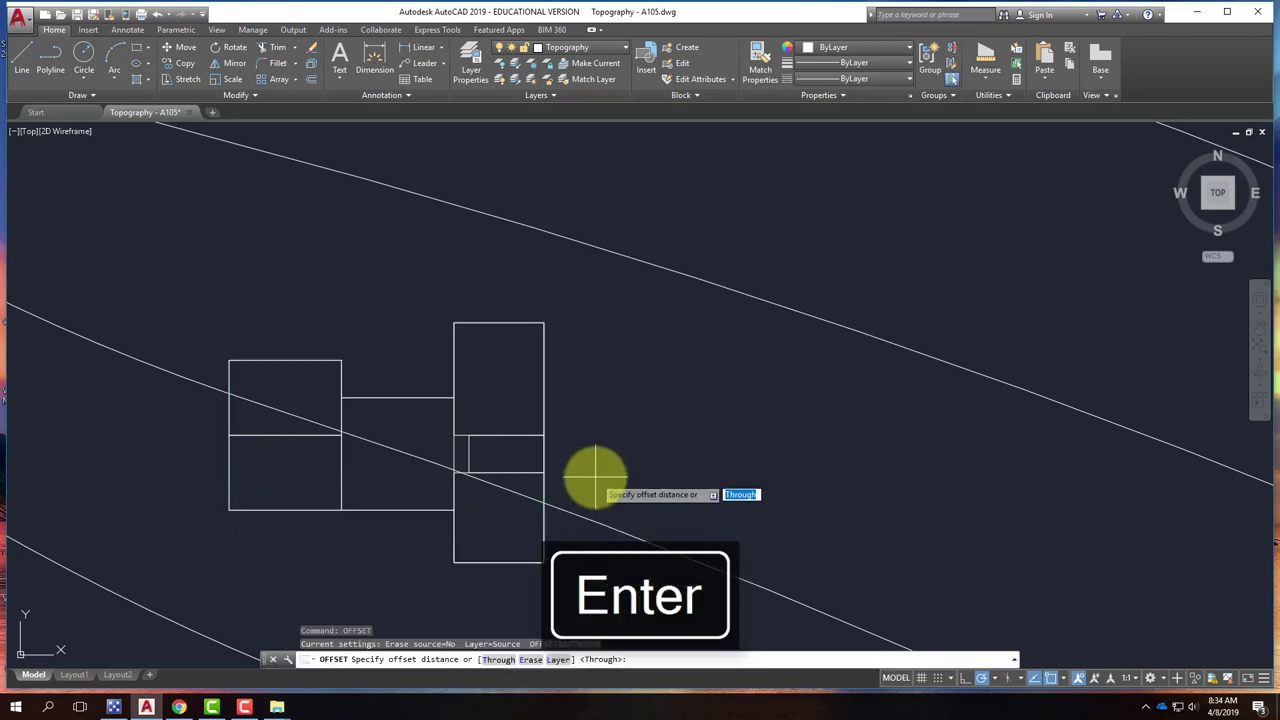
{"action": "key", "text": "Escape"}
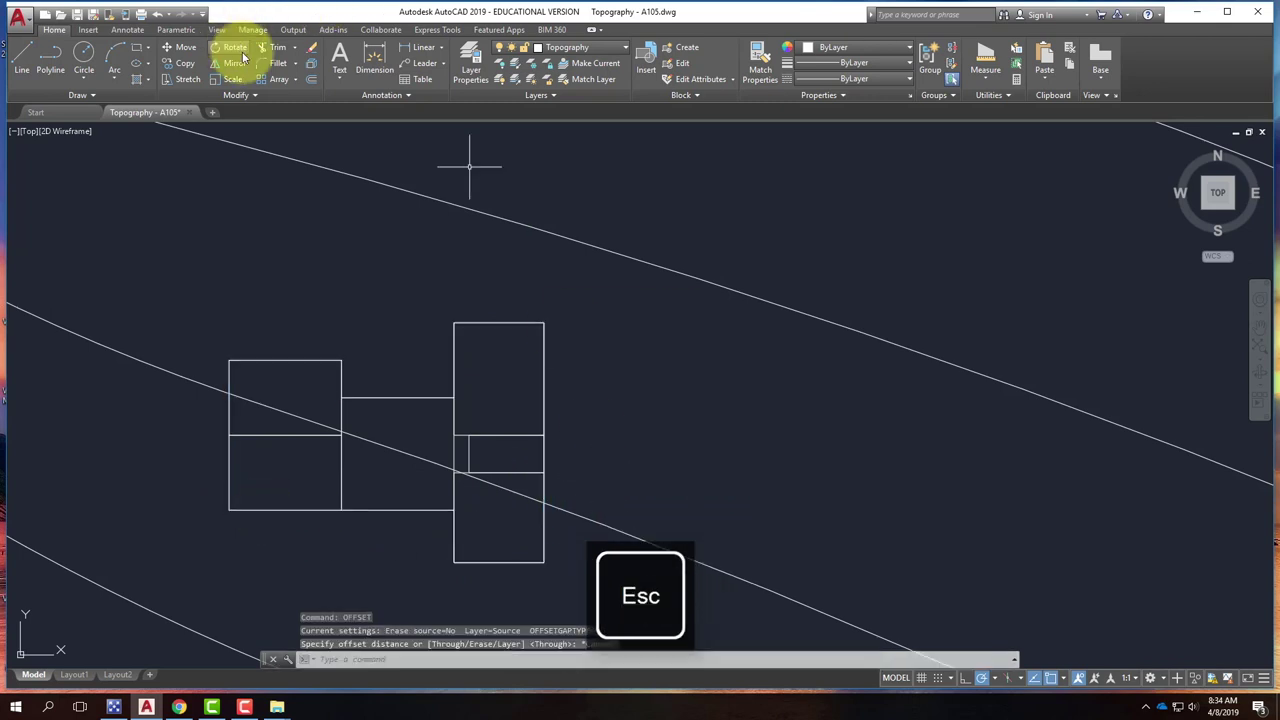
{"action": "left_click", "coordinate": [312, 80]}
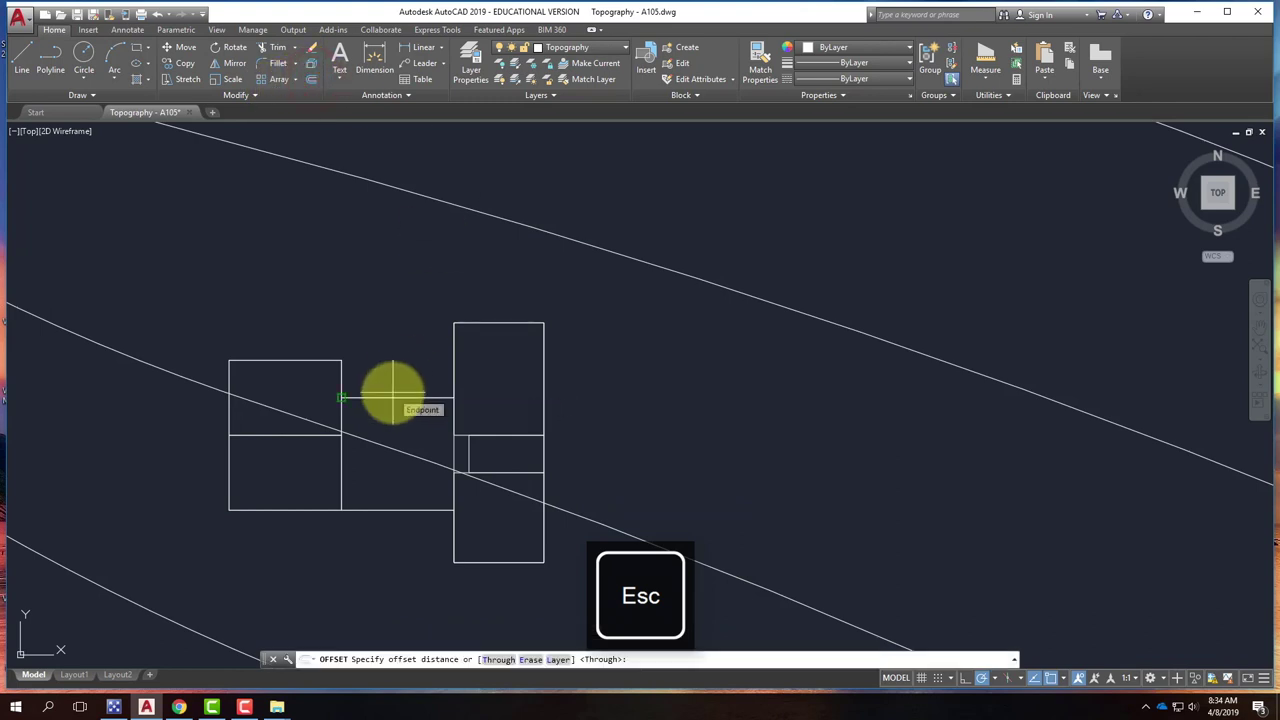
{"action": "key", "text": "Return"}
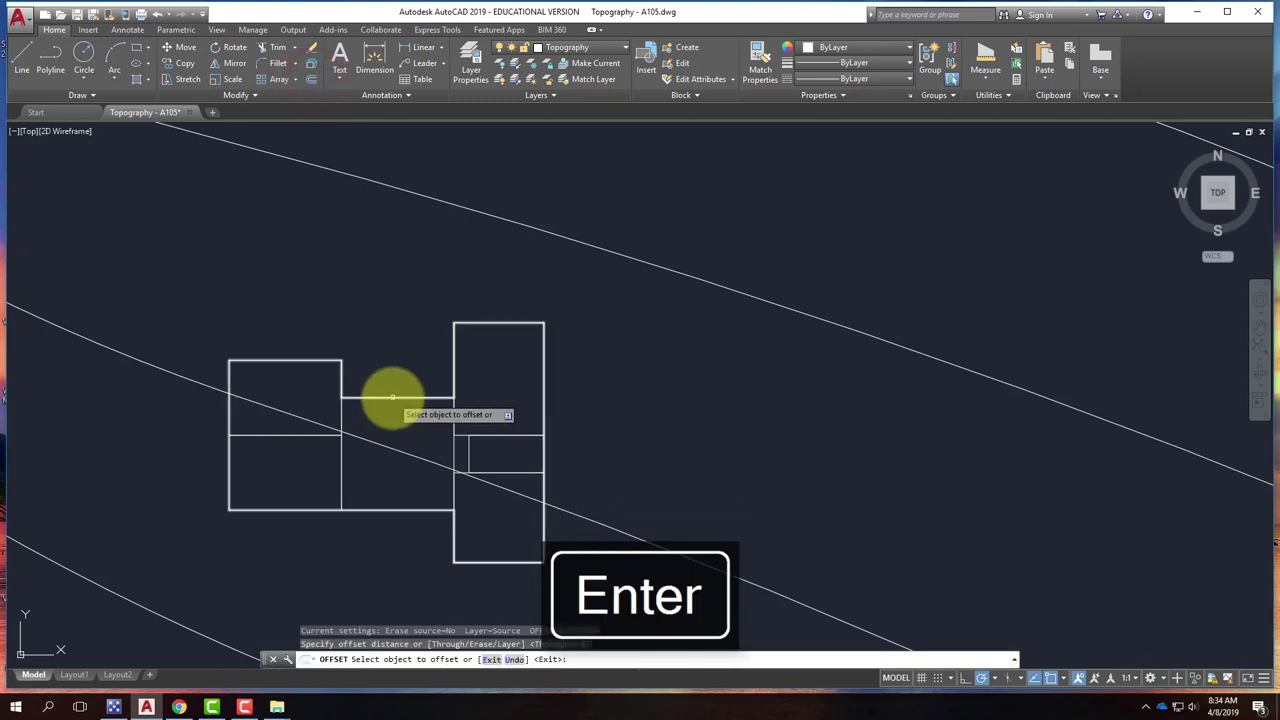
{"action": "left_click", "coordinate": [393, 398]}
{"action": "left_click", "coordinate": [393, 410]}
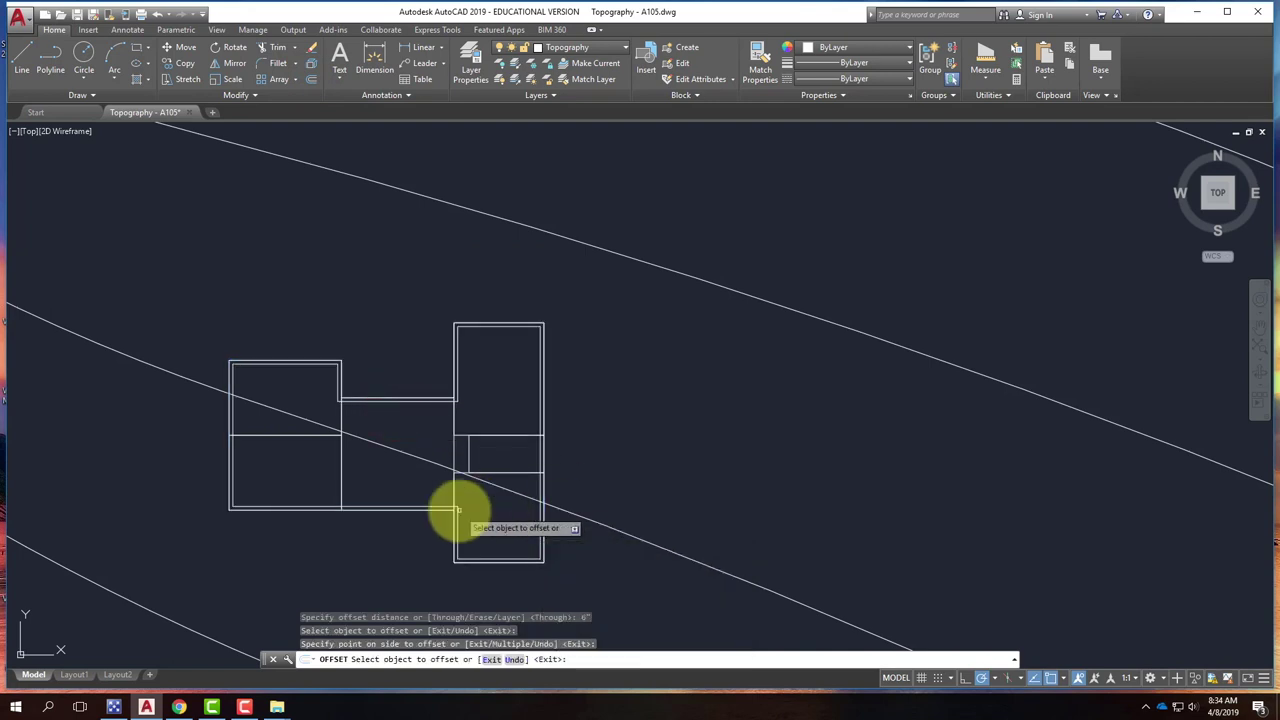
{"action": "key", "text": "Escape"}
{"action": "scroll", "coordinate": [482, 449], "scroll_direction": "up", "scroll_amount": 4}
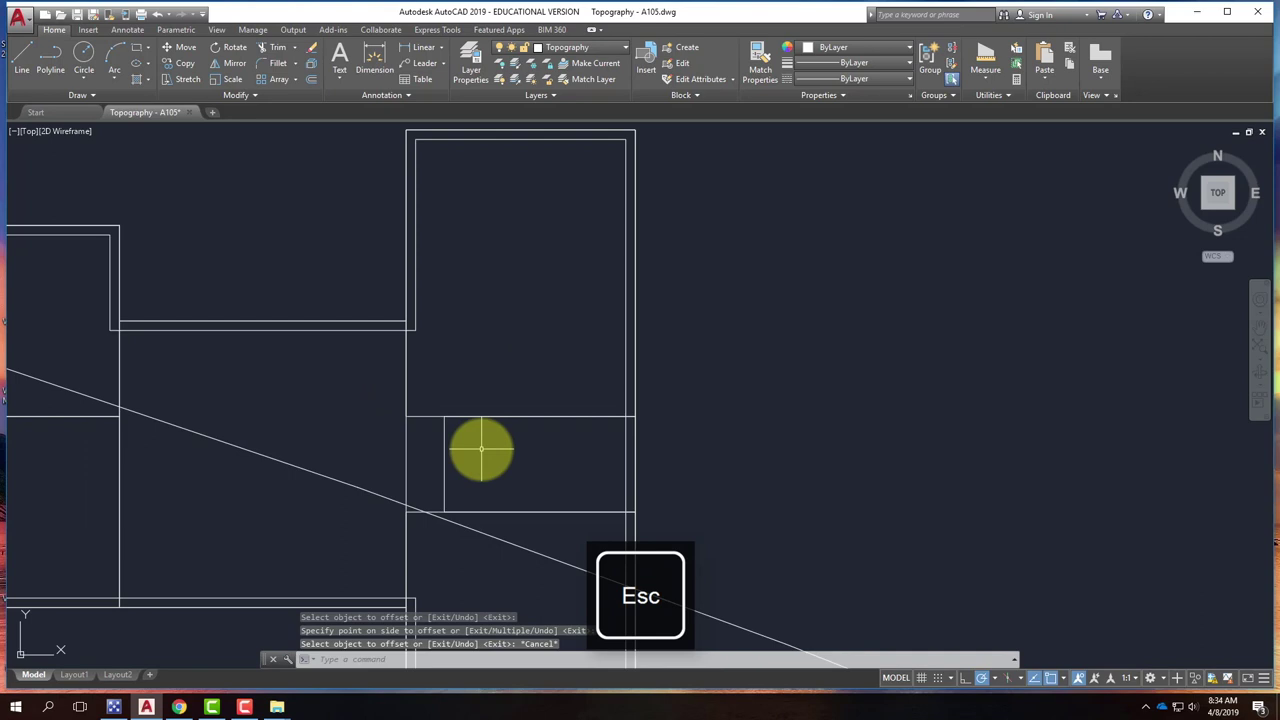
{"action": "left_click", "coordinate": [461, 413]}
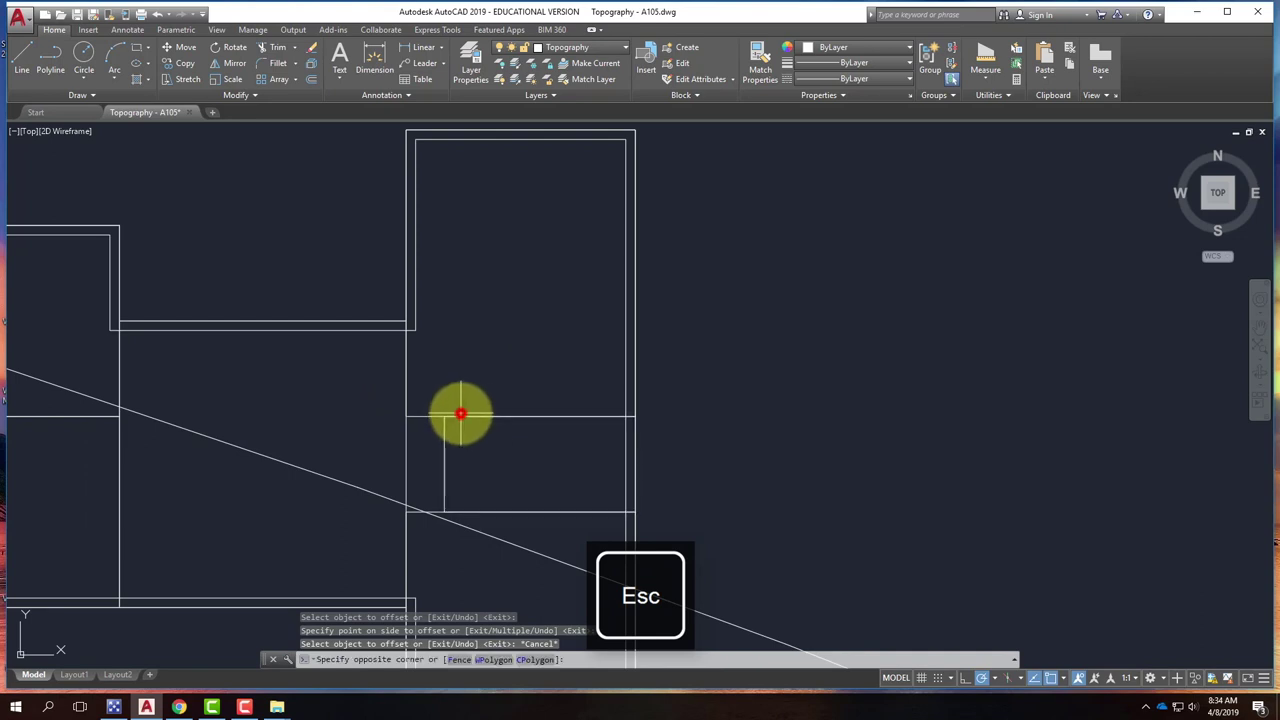
{"action": "left_click", "coordinate": [461, 514]}
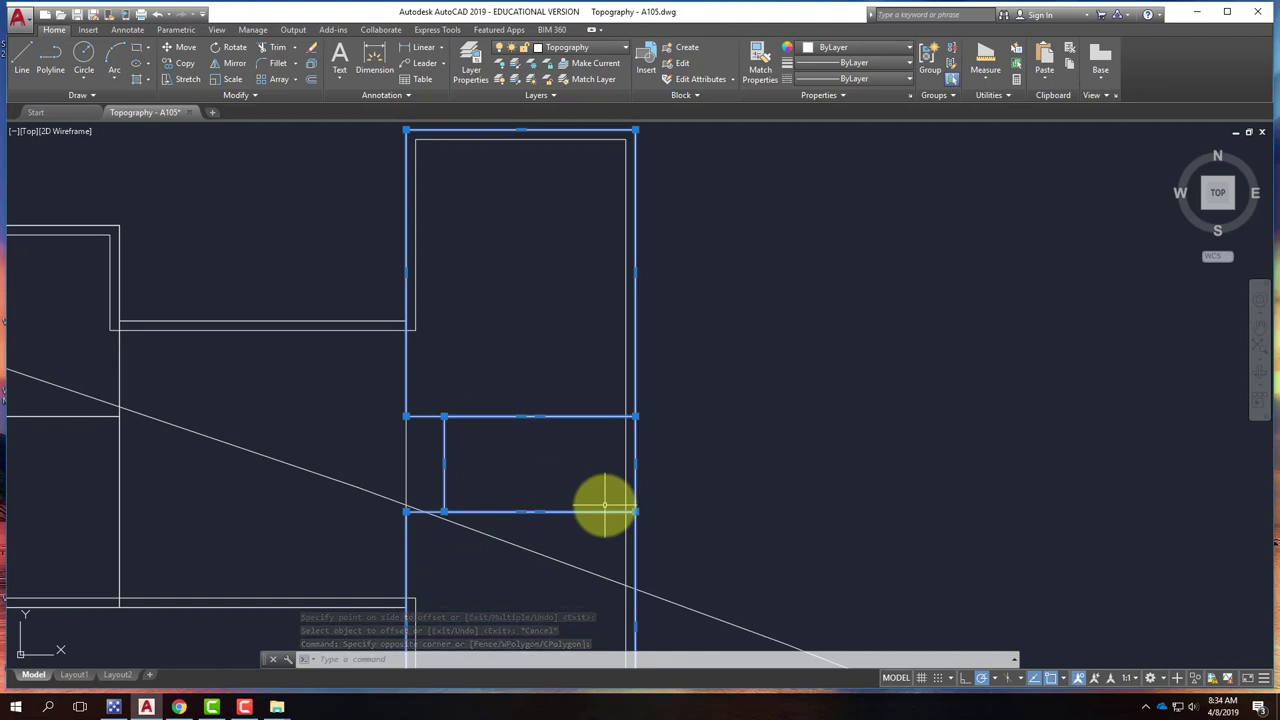
{"action": "key", "text": "Escape"}
{"action": "scroll", "coordinate": [623, 340], "scroll_direction": "down", "scroll_amount": 4}
{"action": "scroll", "coordinate": [314, 251], "scroll_direction": "up", "scroll_amount": 4}
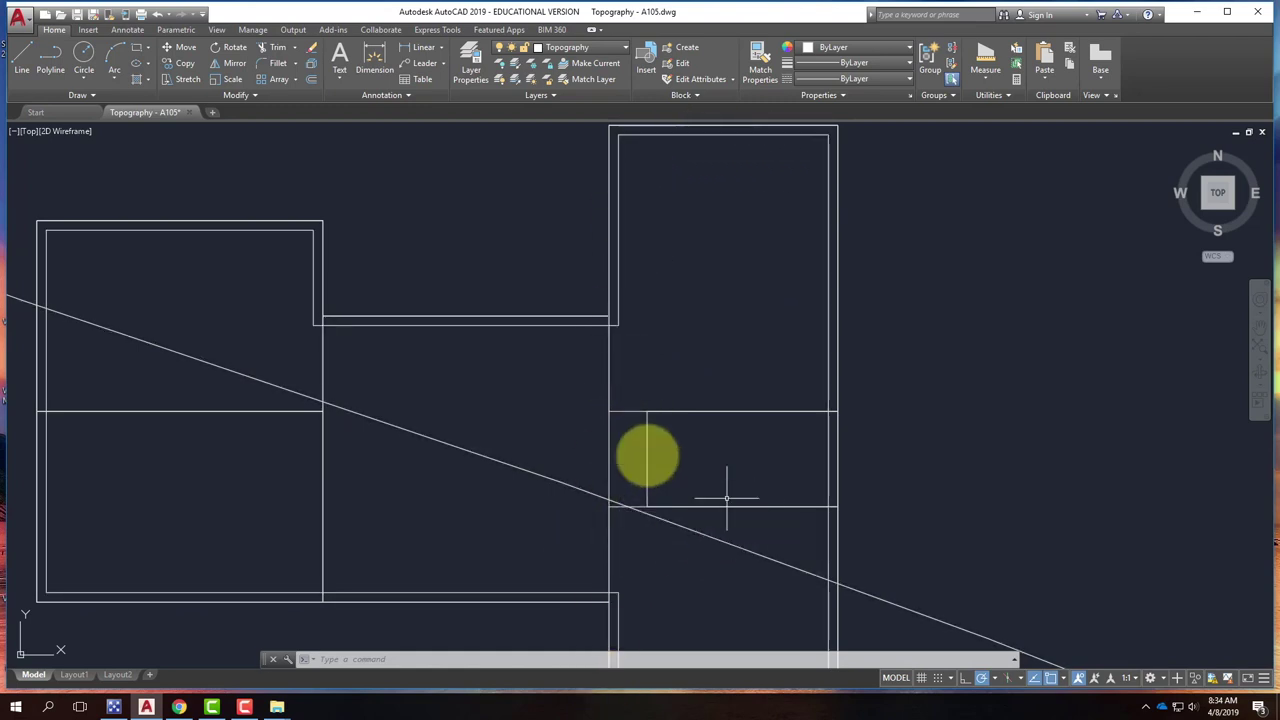
{"action": "left_click", "coordinate": [690, 550]}
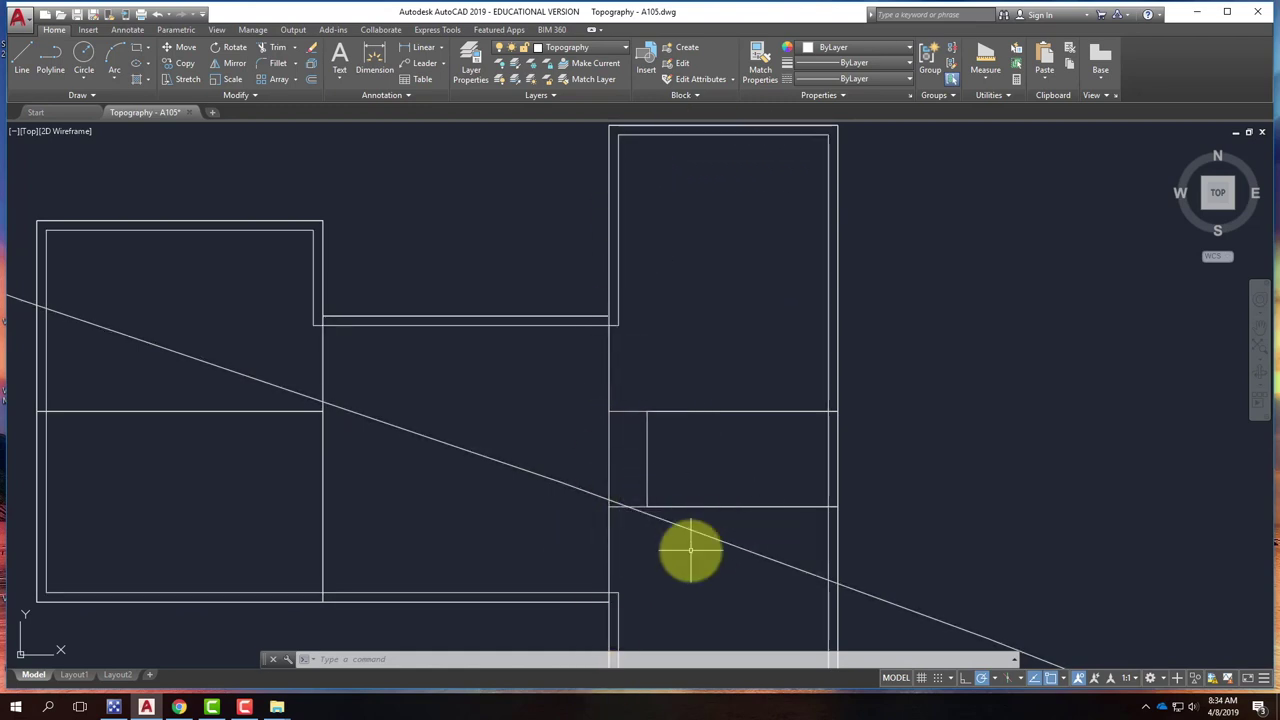
{"action": "scroll", "coordinate": [600, 475], "scroll_direction": "down", "scroll_amount": 2}
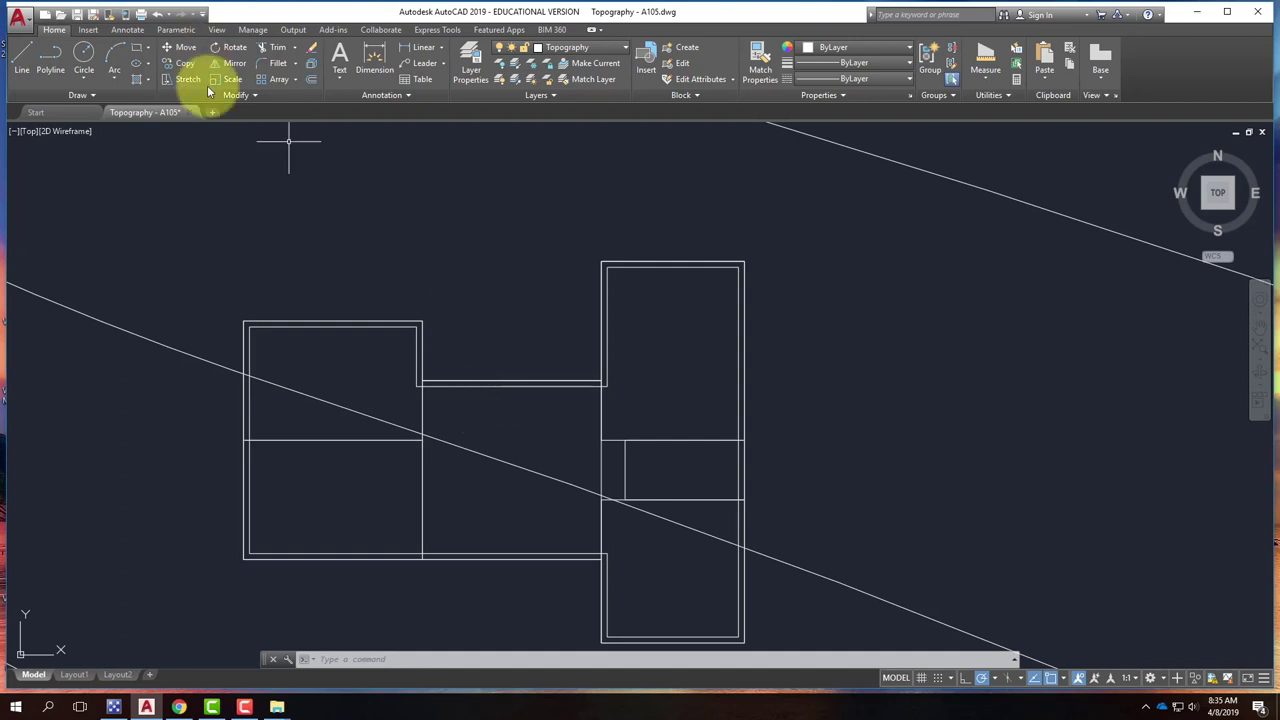
Draw the upper diagonal sample line to the right of the cabin plan
{"action": "left_click", "coordinate": [21, 60]}
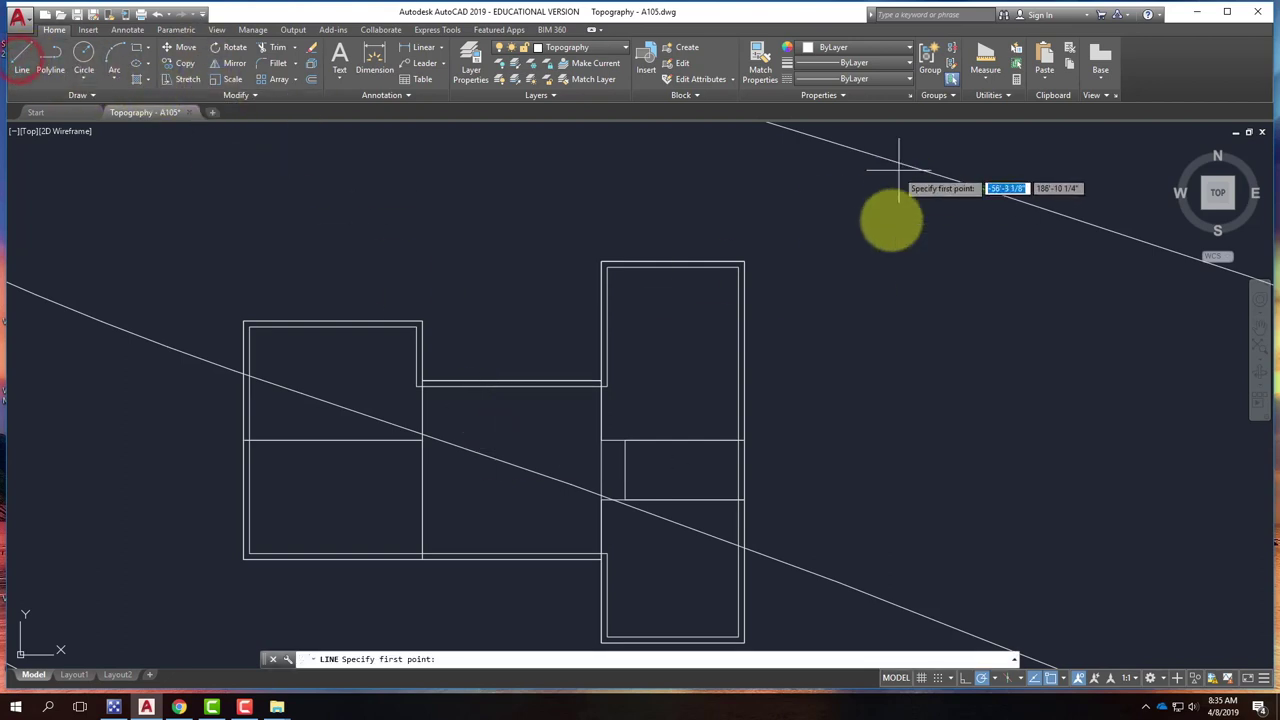
{"action": "left_click", "coordinate": [866, 263]}
{"action": "left_click", "coordinate": [1015, 338]}
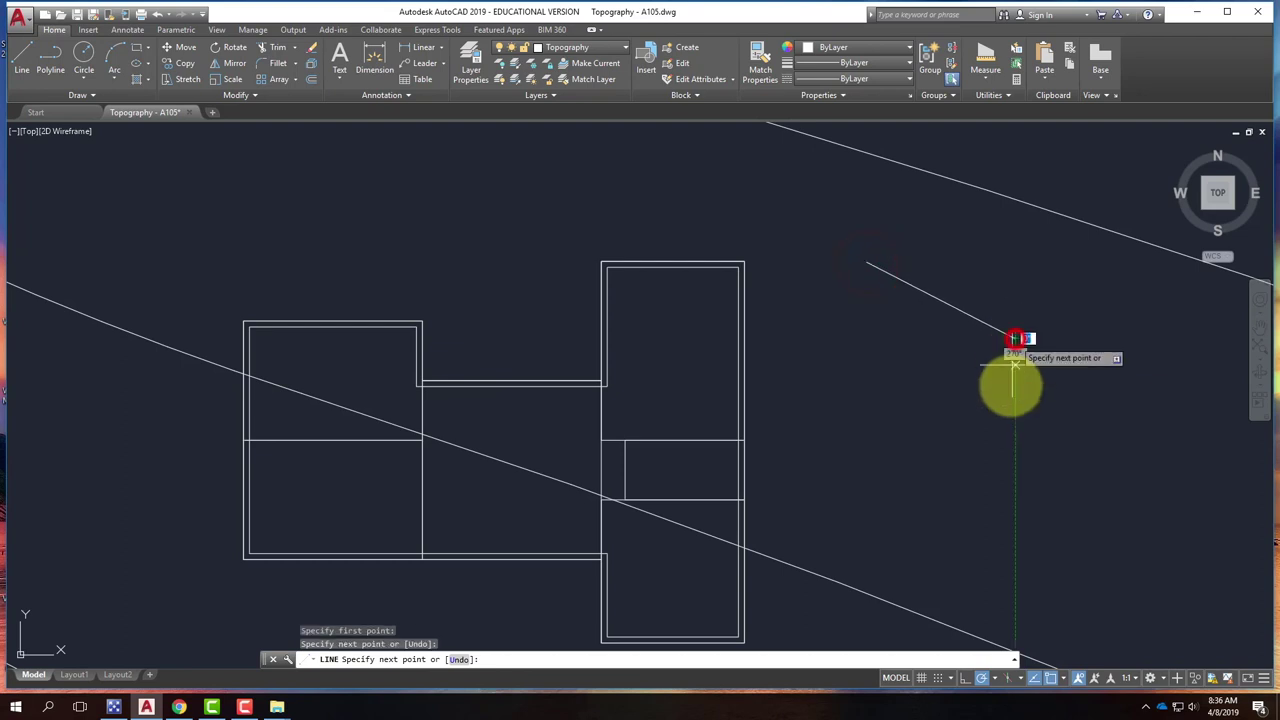
{"action": "key", "text": "Return"}
Draw a lower sample line angled up toward the upper one without touching it
{"action": "right_click", "coordinate": [893, 476]}
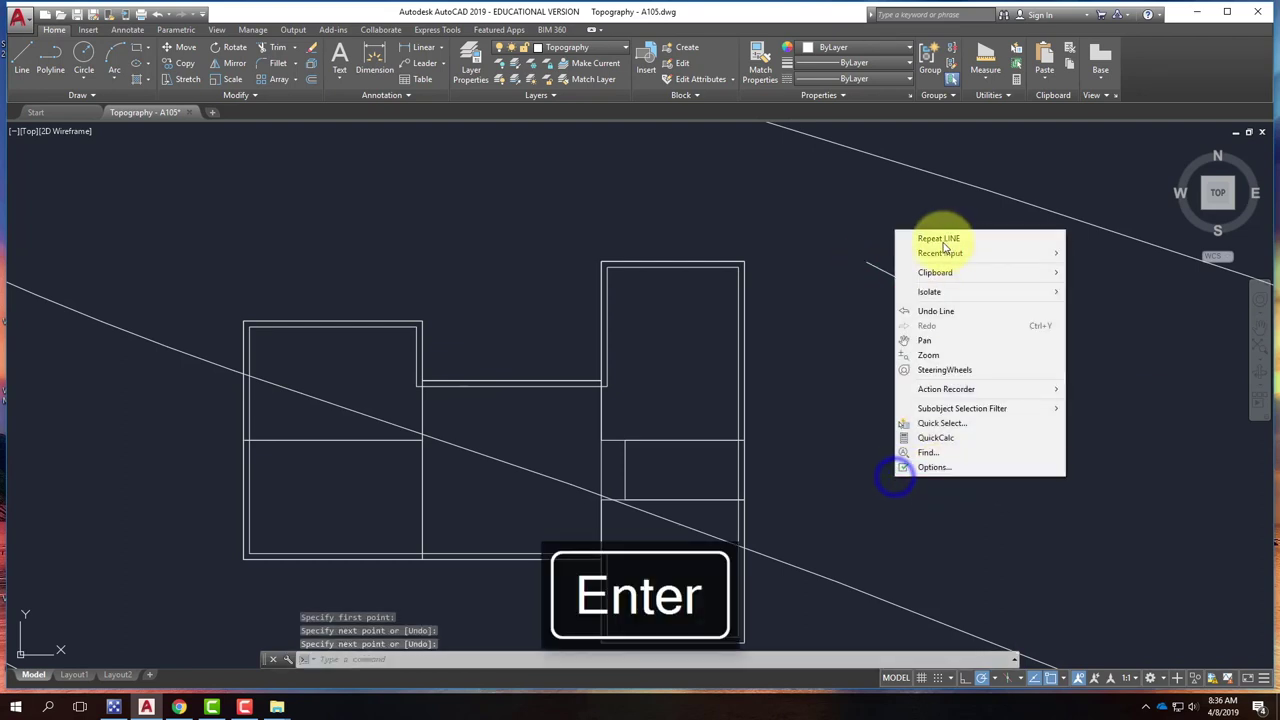
{"action": "left_click", "coordinate": [940, 240]}
{"action": "left_click", "coordinate": [866, 478]}
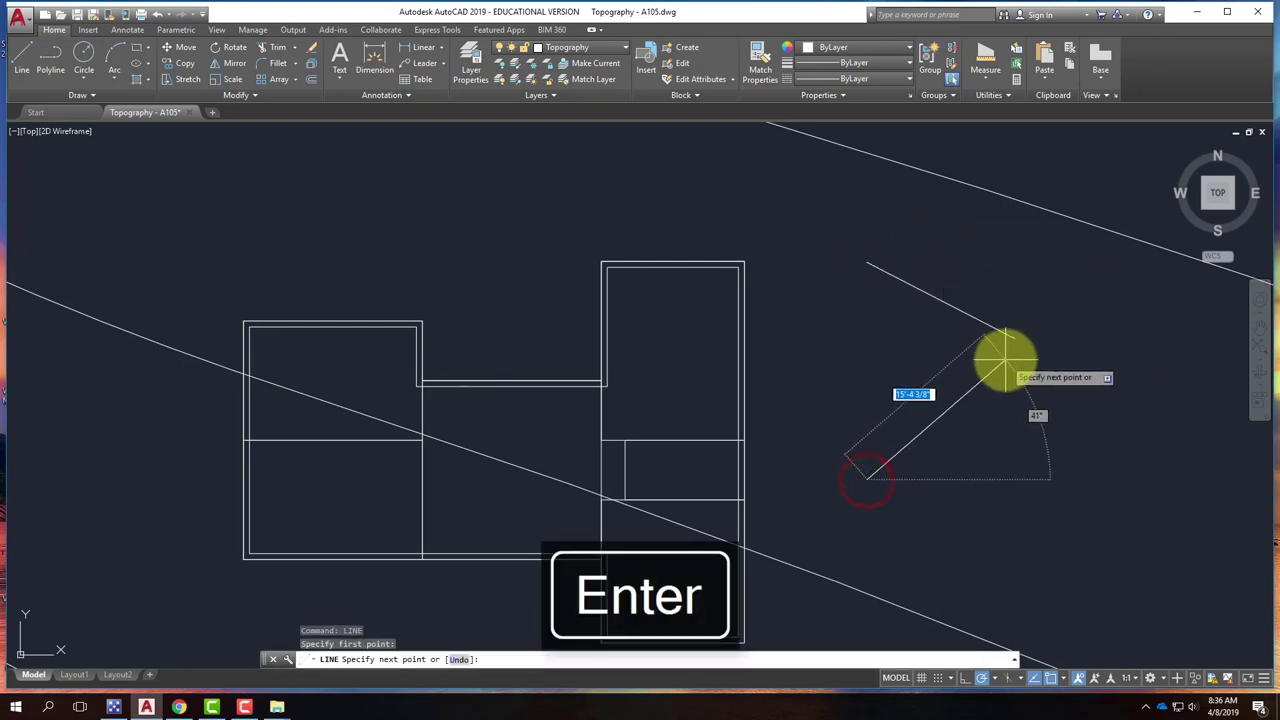
{"action": "left_click", "coordinate": [1005, 360]}
{"action": "key", "text": "Return"}
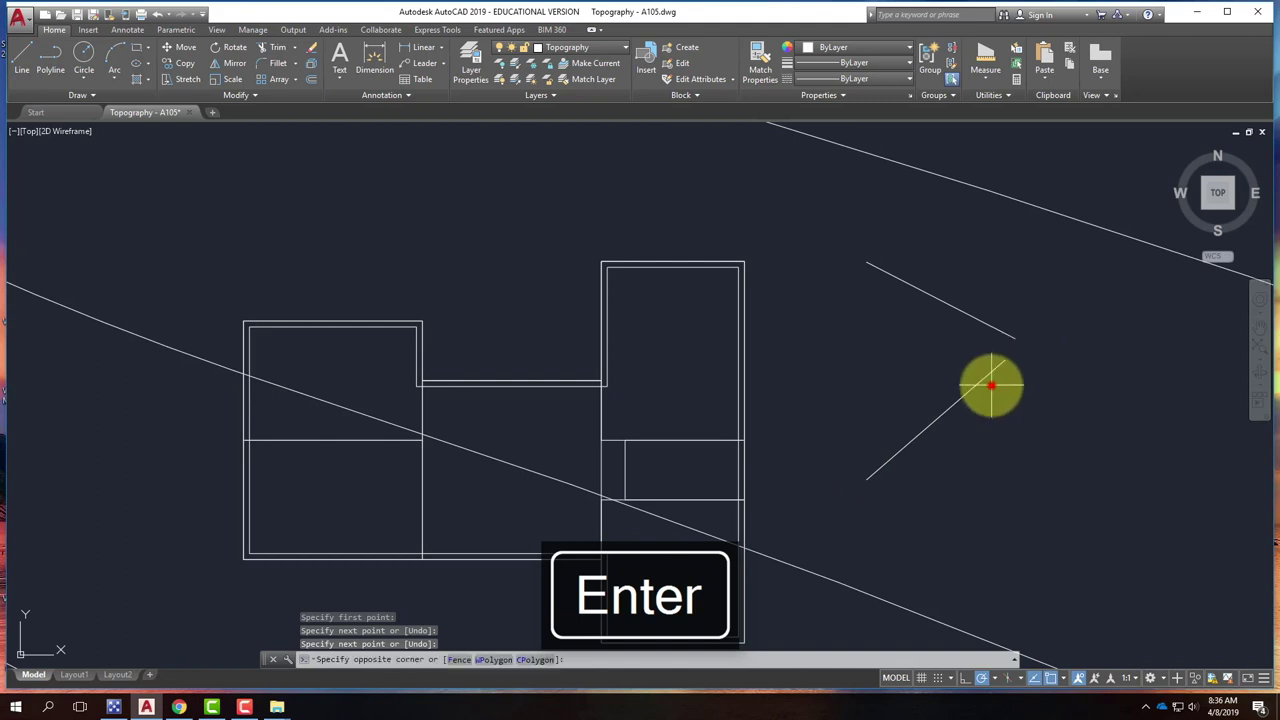
Adjust the lower line's endpoint with its grip, then clear the selection
{"action": "left_click", "coordinate": [990, 384]}
{"action": "left_click", "coordinate": [971, 362]}
{"action": "left_click", "coordinate": [1004, 360]}
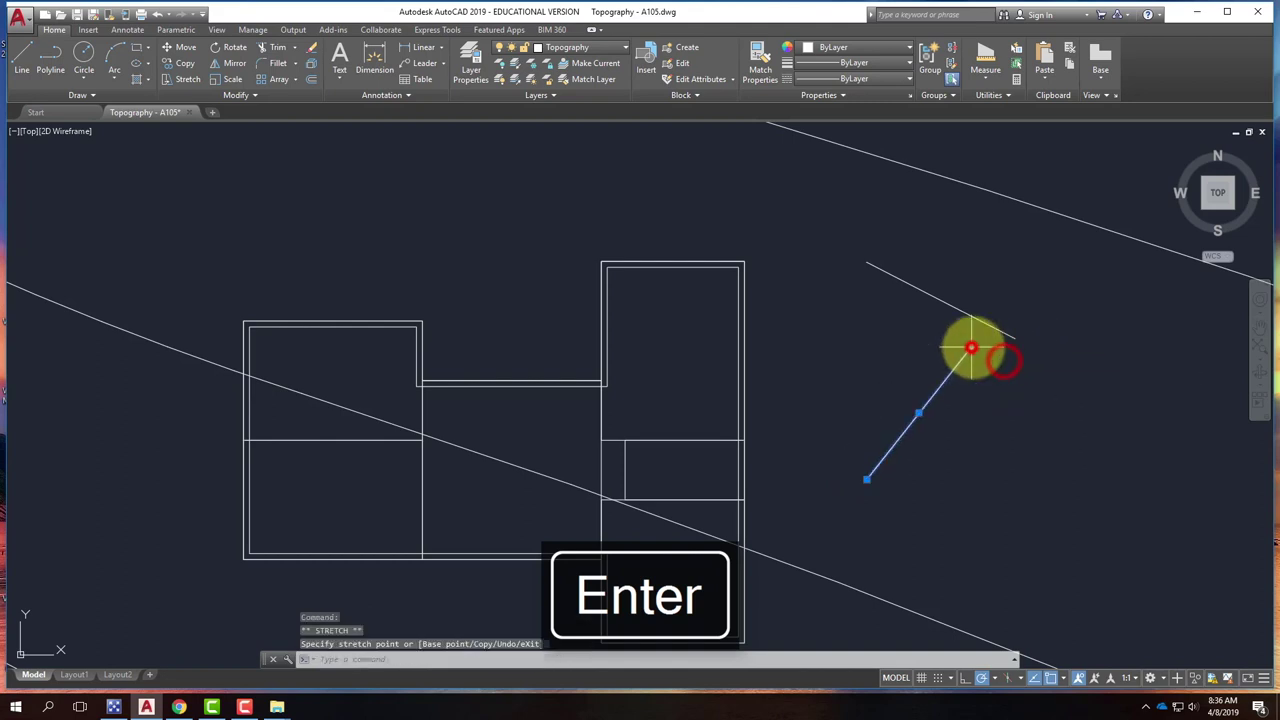
{"action": "key", "text": "F1"}
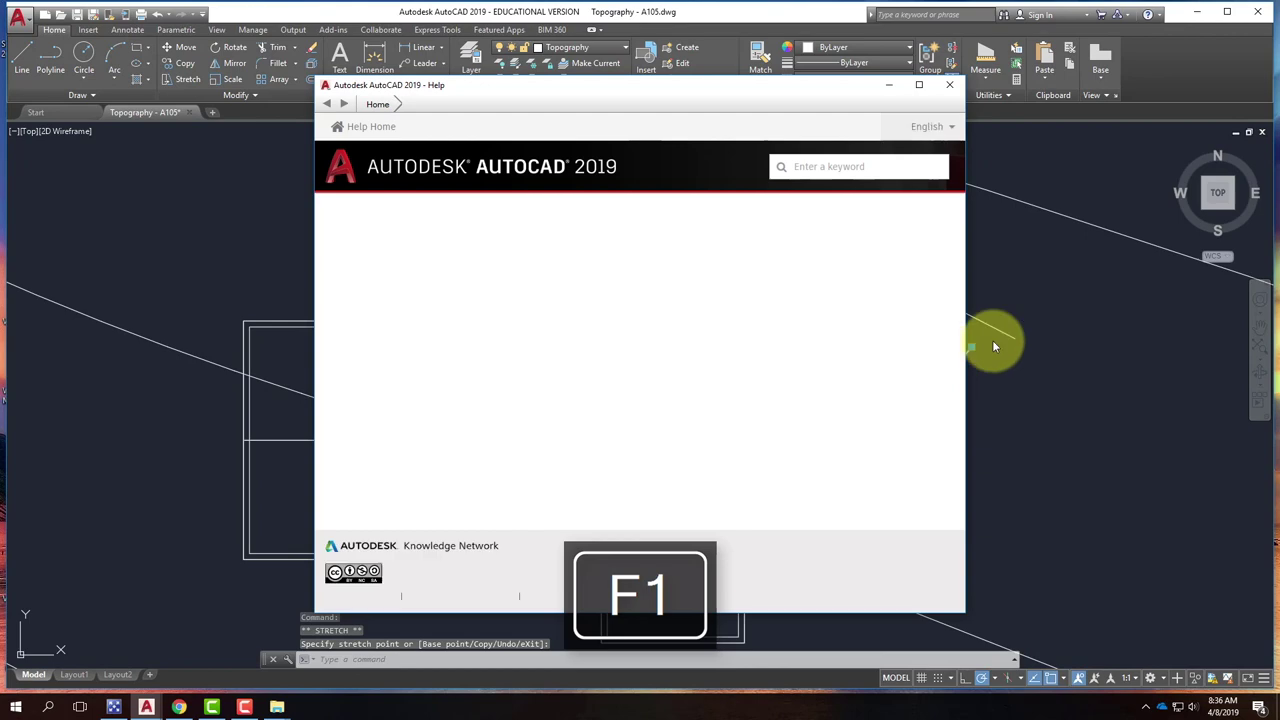
{"action": "left_click", "coordinate": [950, 84]}
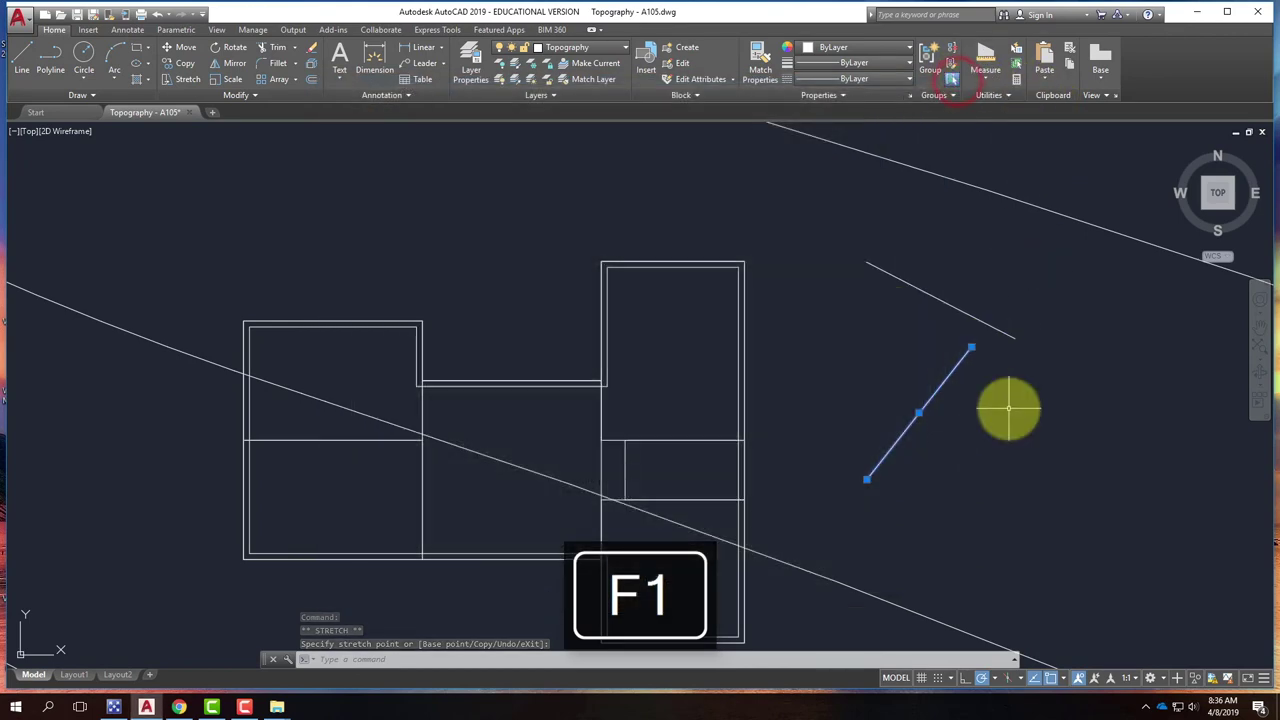
{"action": "key", "text": "Escape"}
{"action": "key", "text": "Escape"}
{"action": "left_click", "coordinate": [945, 380]}
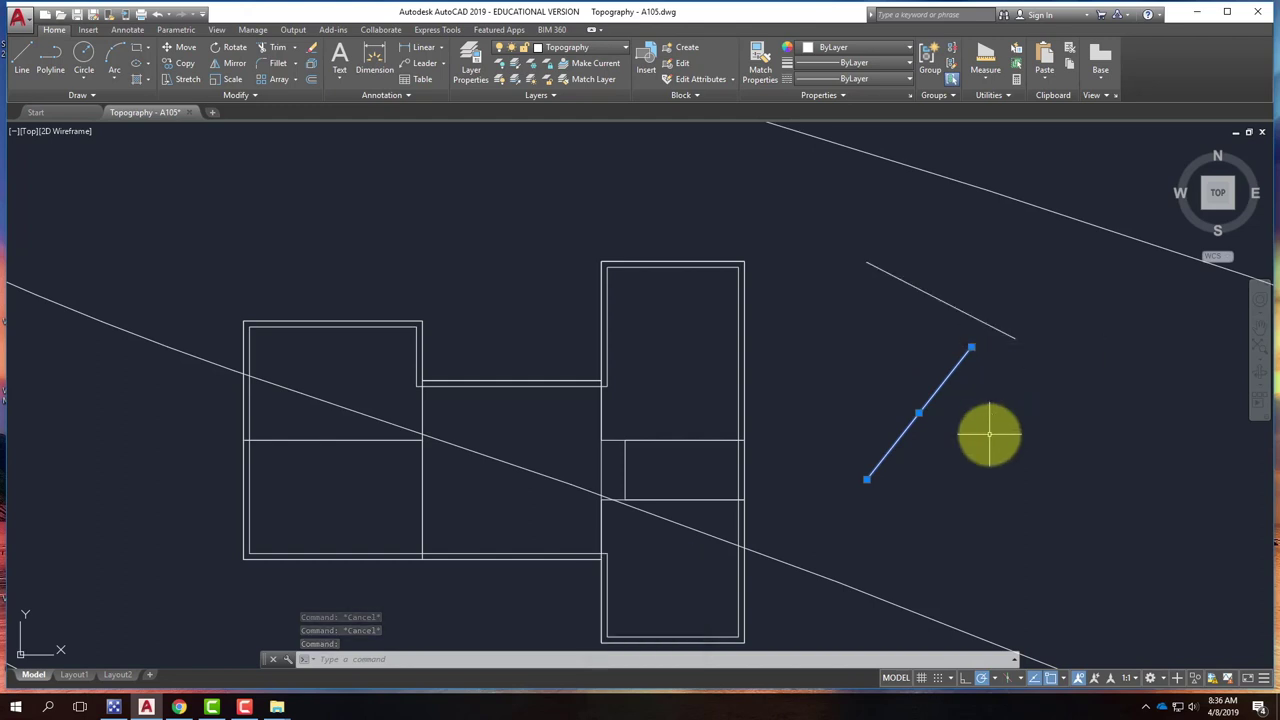
{"action": "key", "text": "Escape"}
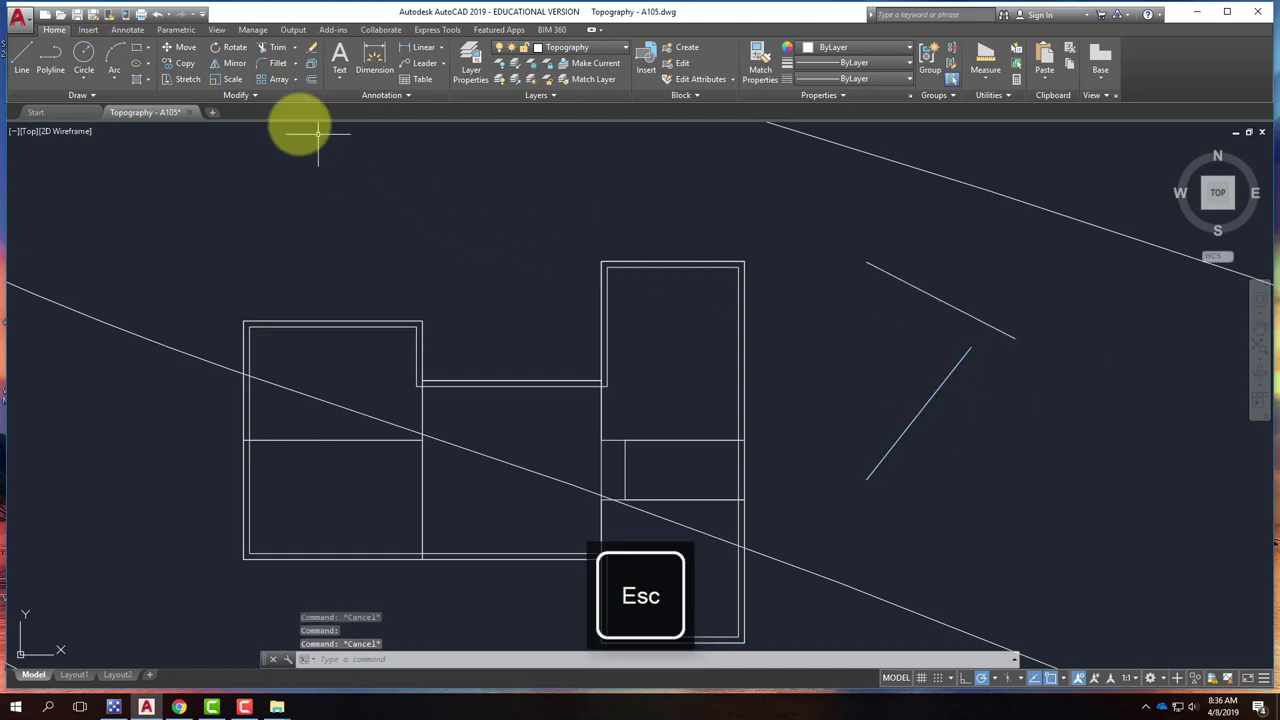
Start the EXTEND command from the Modify panel's Trim dropdown
{"action": "left_click", "coordinate": [251, 94]}
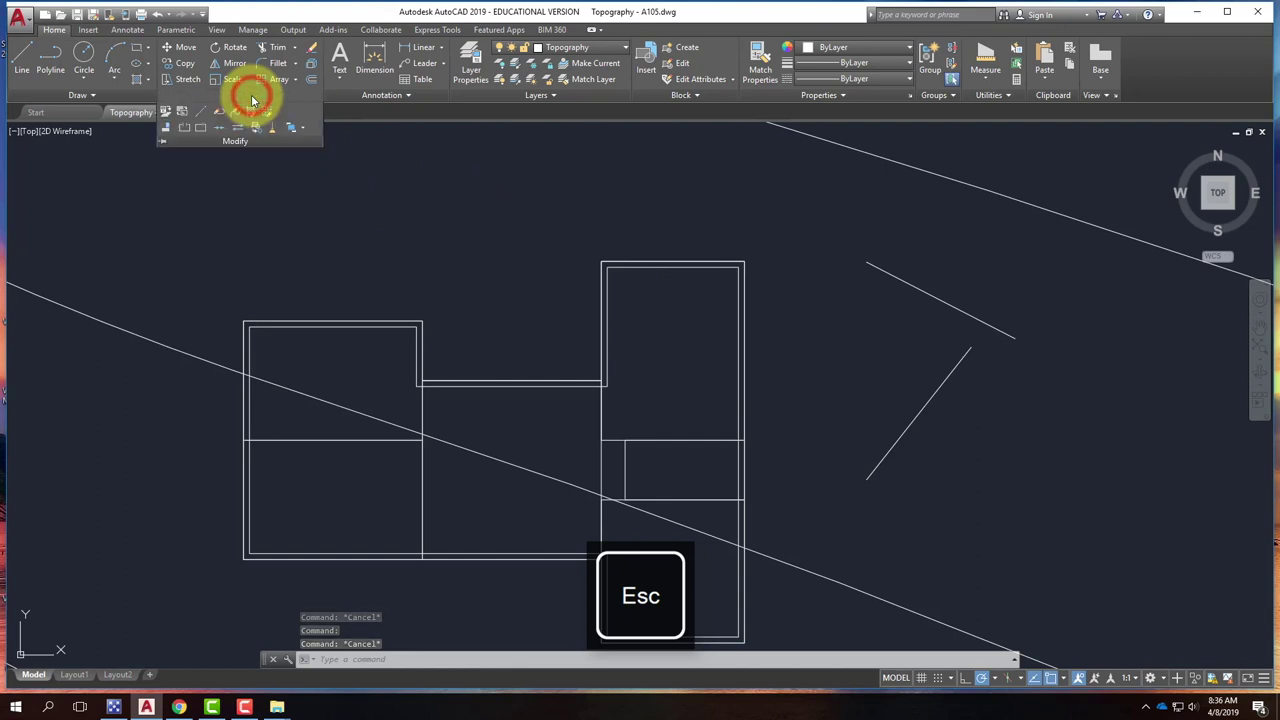
{"action": "left_click", "coordinate": [240, 96]}
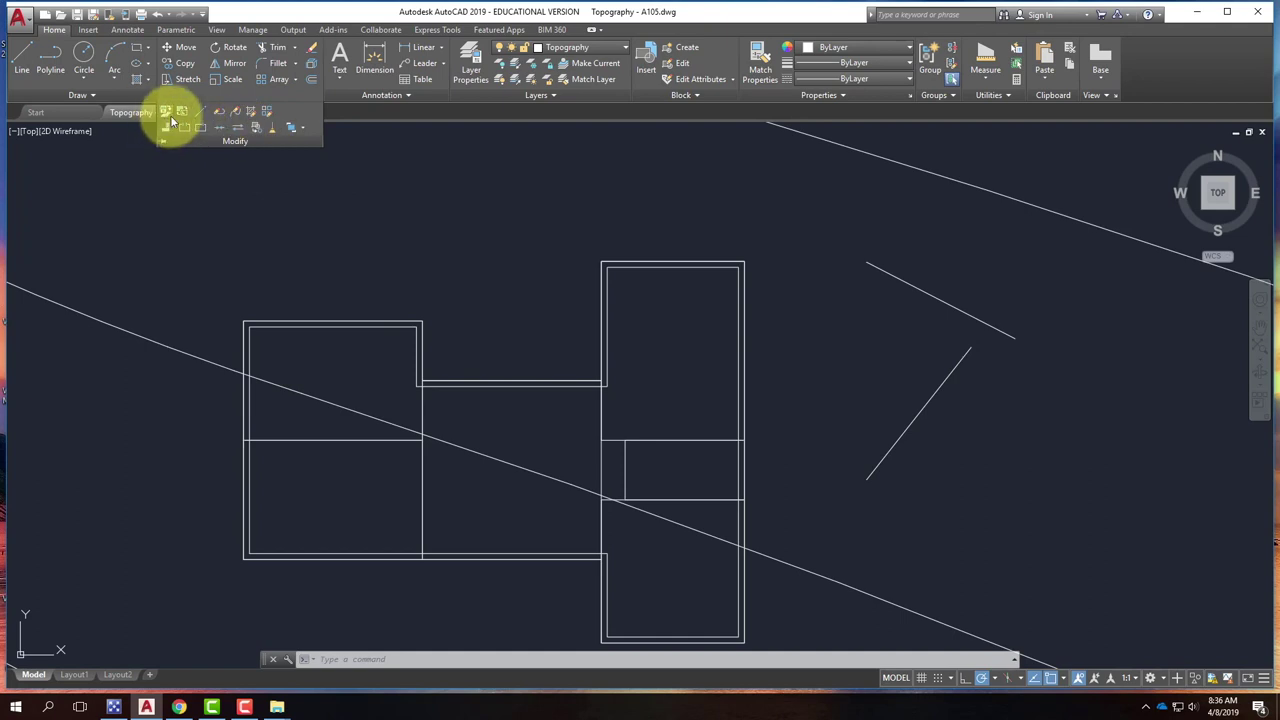
{"action": "left_click", "coordinate": [295, 47]}
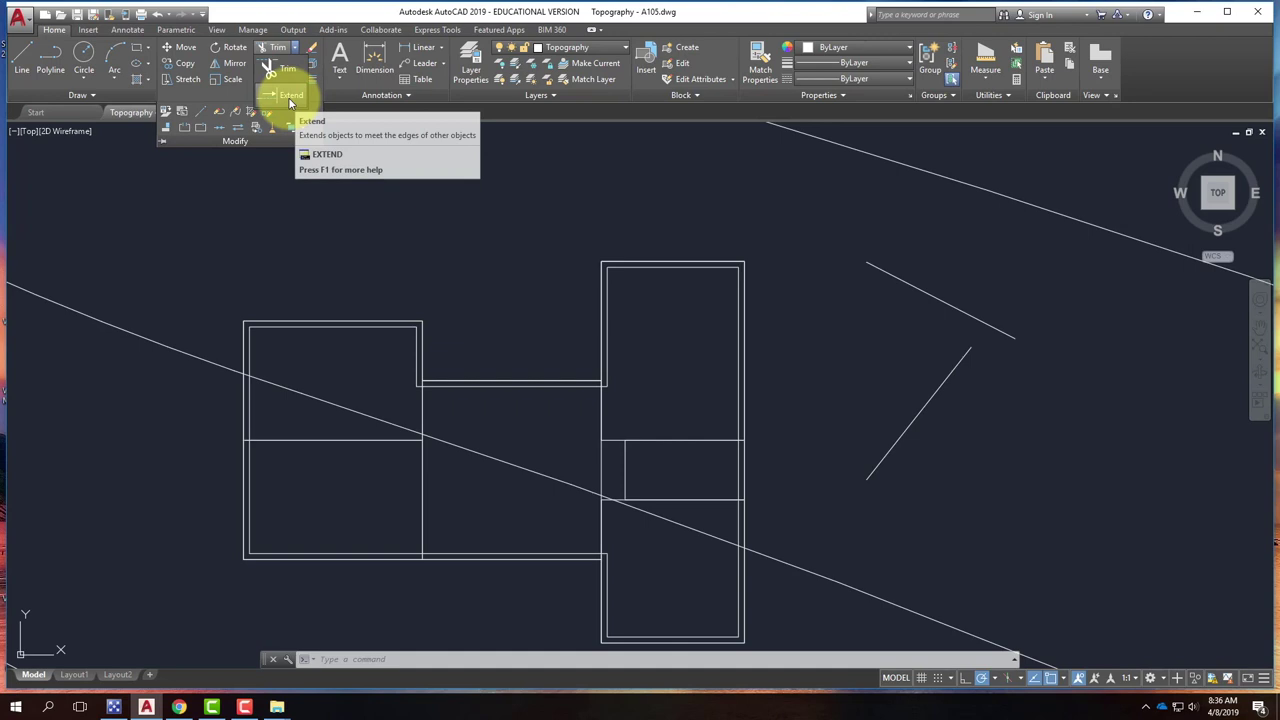
{"action": "left_click", "coordinate": [288, 98]}
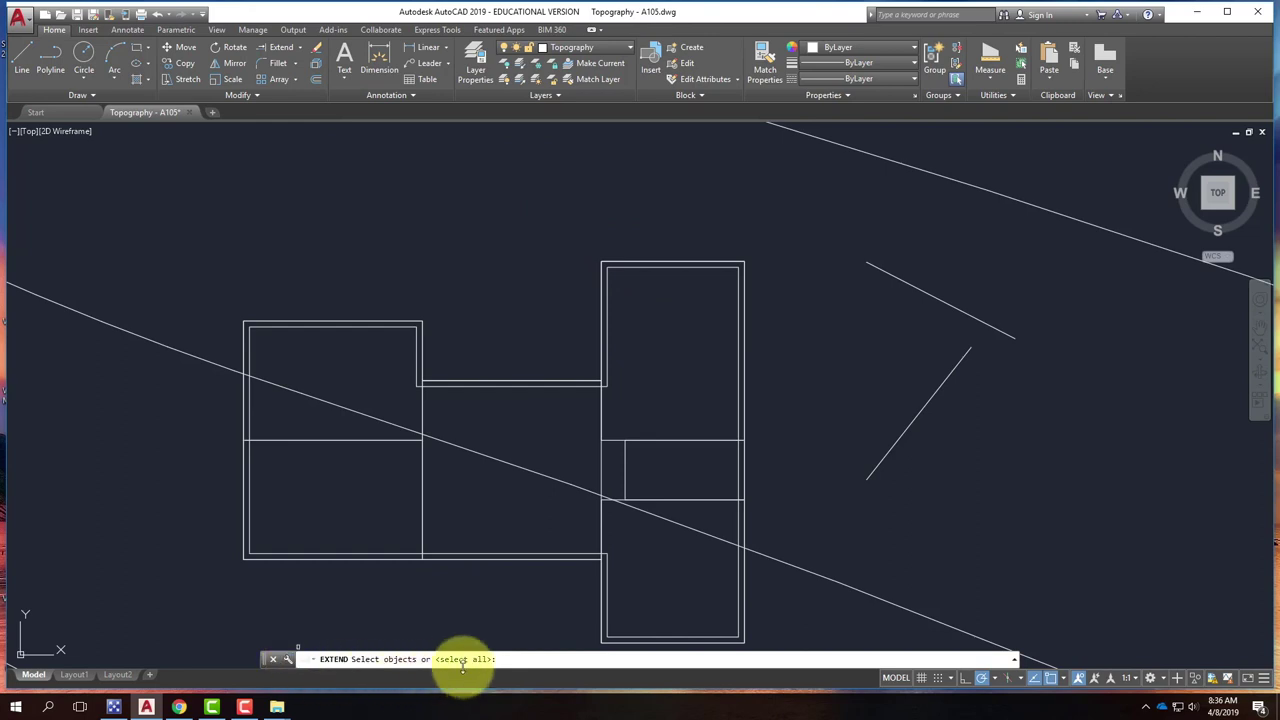
{"action": "left_click", "coordinate": [990, 325]}
{"action": "left_click", "coordinate": [1016, 418]}
{"action": "left_click", "coordinate": [964, 307]}
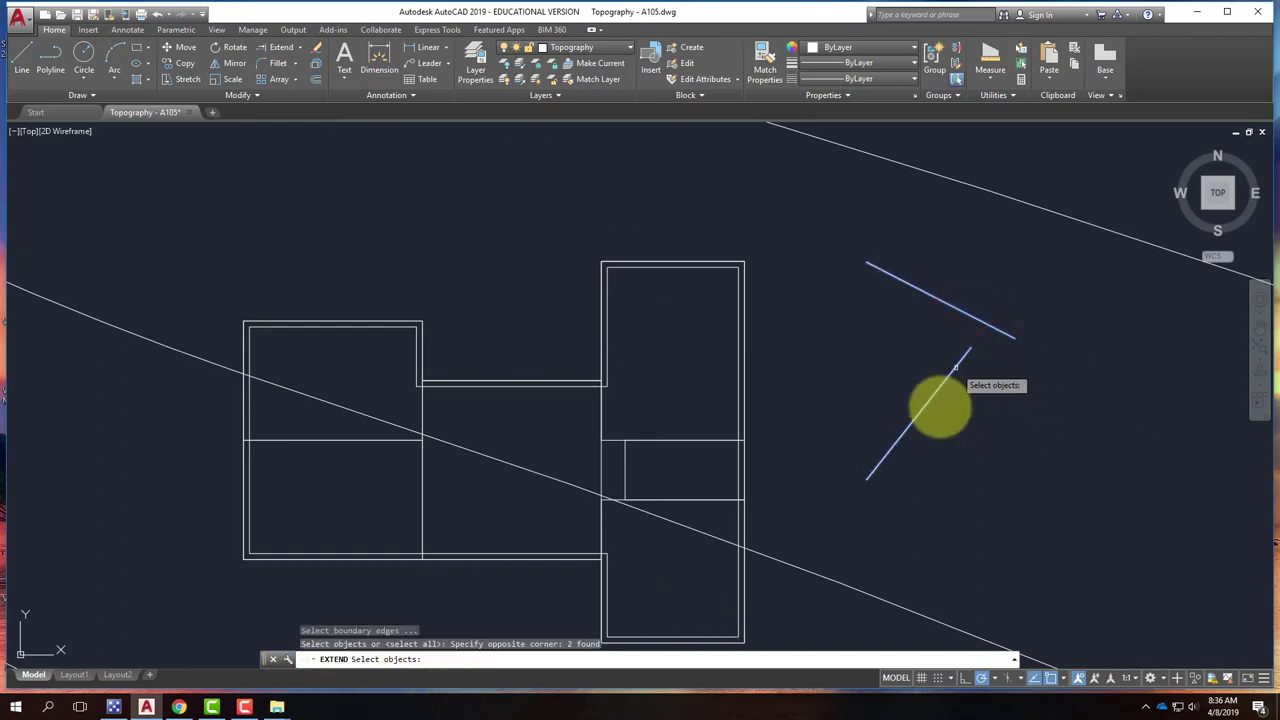
{"action": "key", "text": "Return"}
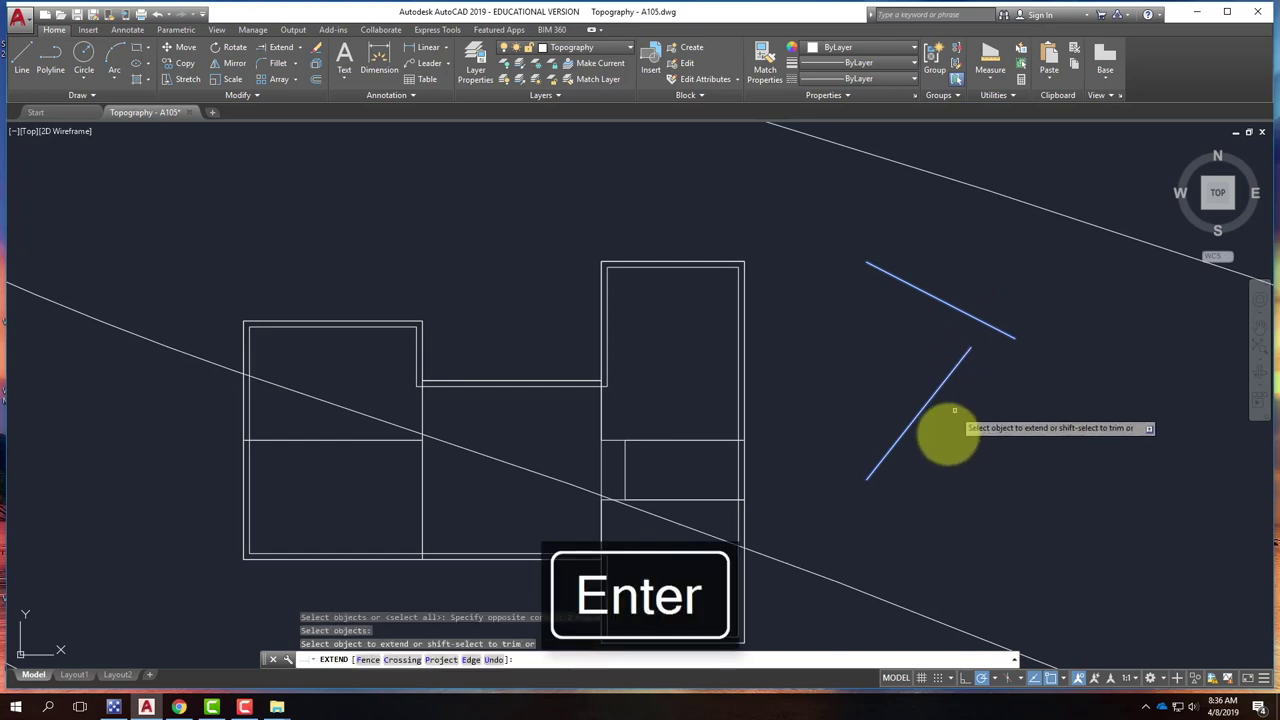
{"action": "left_click", "coordinate": [963, 357]}
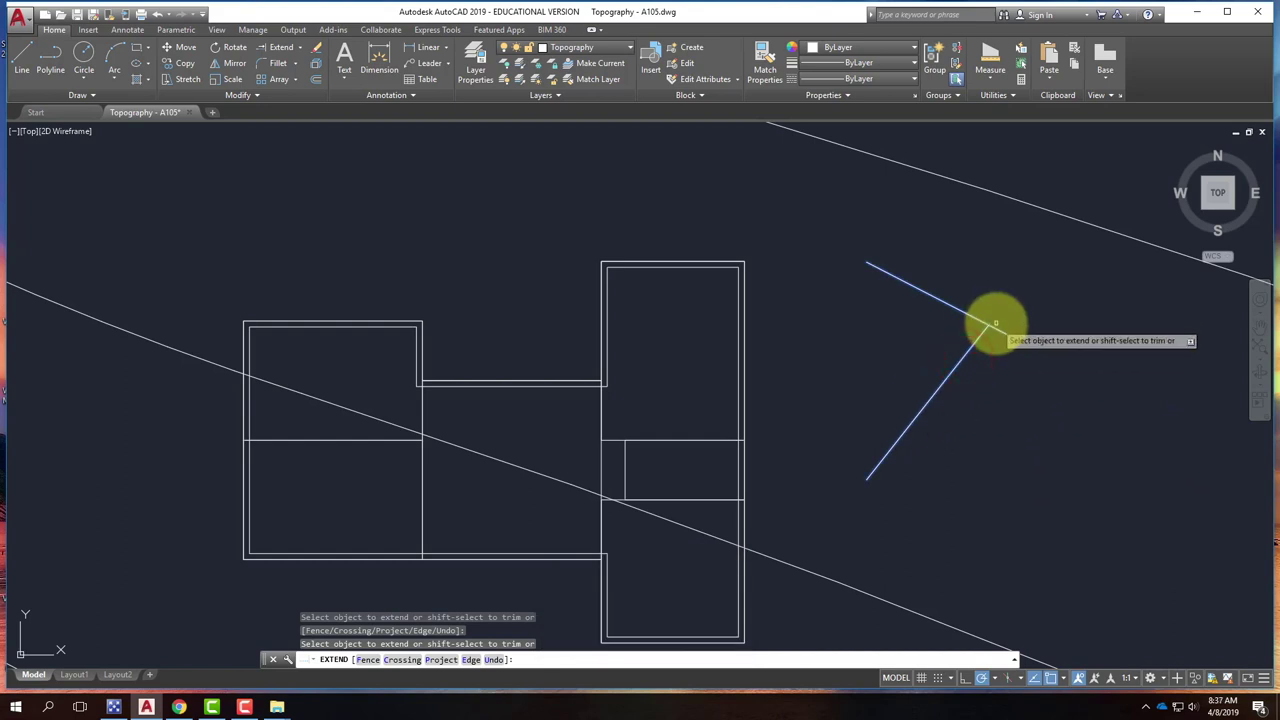
{"action": "left_click", "coordinate": [989, 341]}
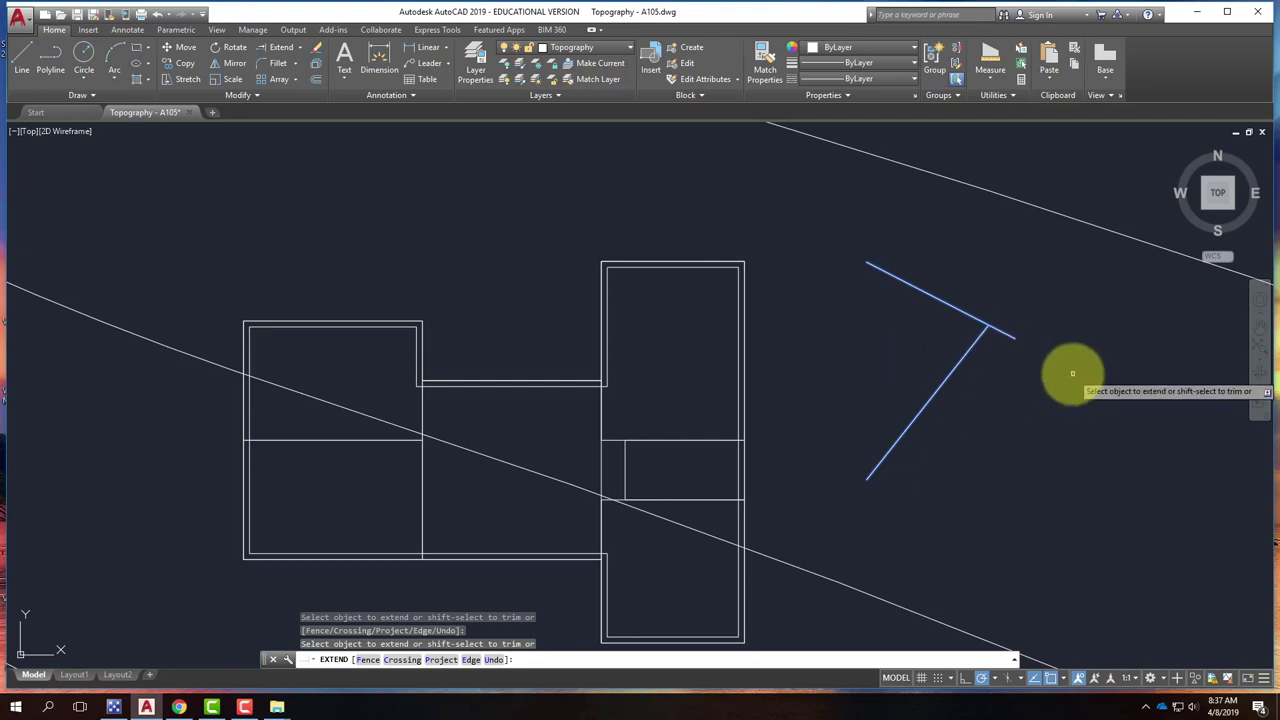
{"action": "key", "text": "Escape"}
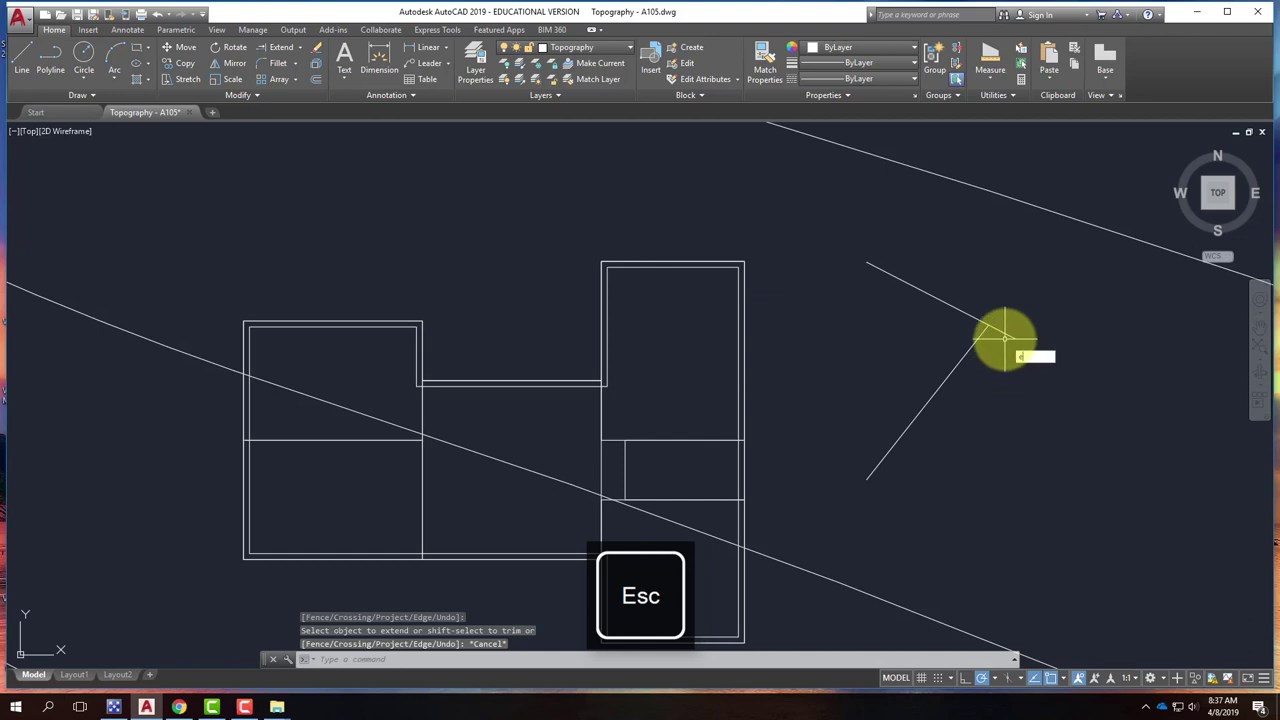
{"action": "key", "text": "Return"}
{"action": "left_click", "coordinate": [1012, 414]}
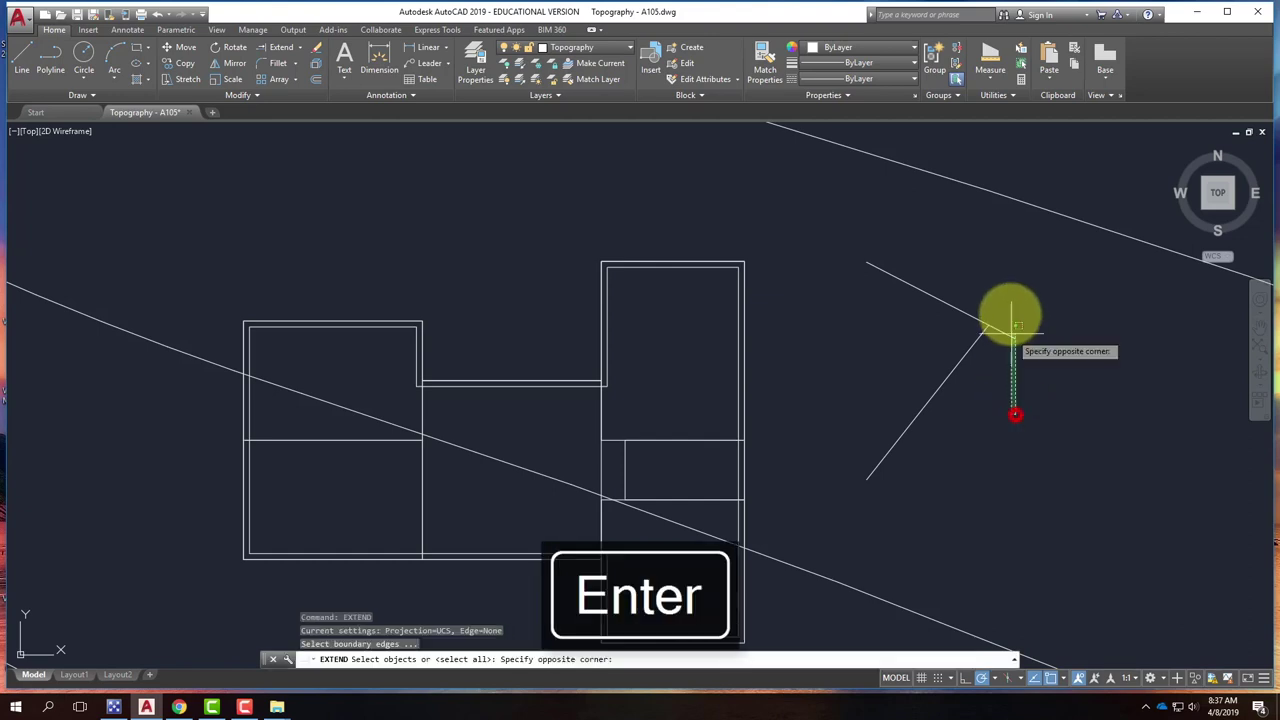
{"action": "left_click", "coordinate": [968, 300]}
{"action": "key", "text": "Return"}
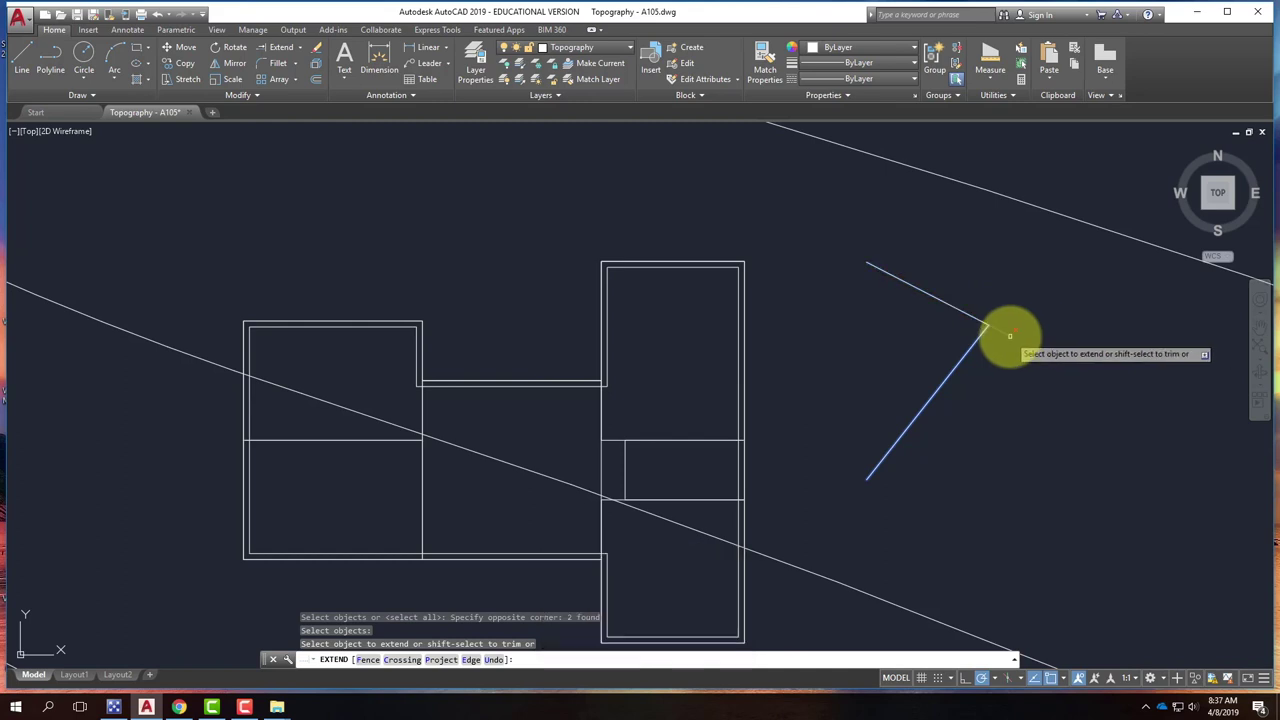
{"action": "key", "text": "Escape"}
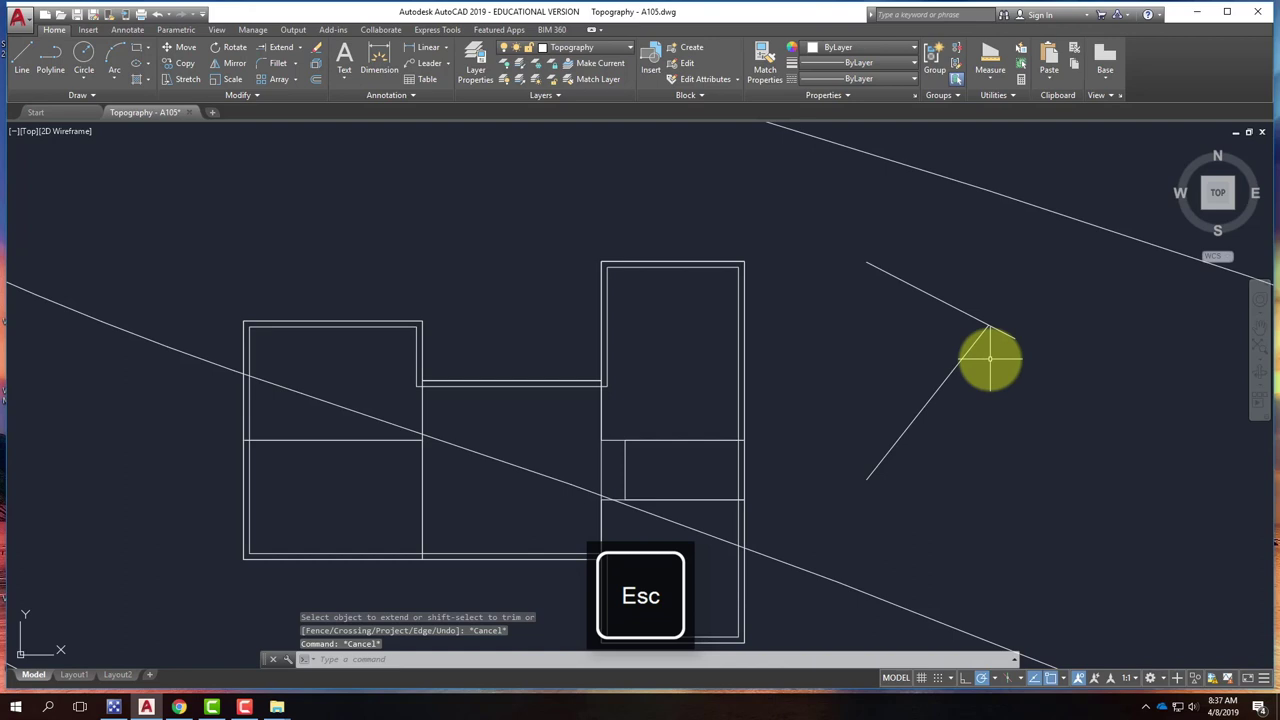
{"action": "key", "text": "ctrl+z"}
{"action": "key", "text": "ctrl+z"}
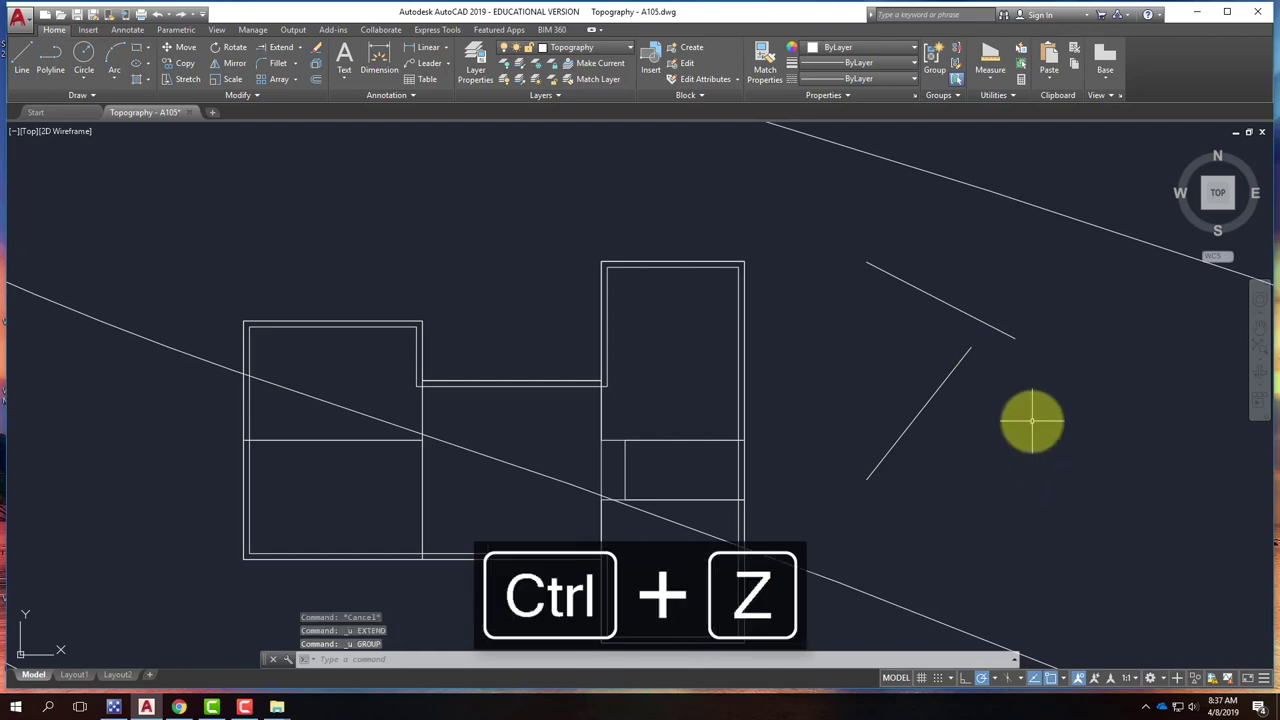
{"action": "key", "text": "Escape"}
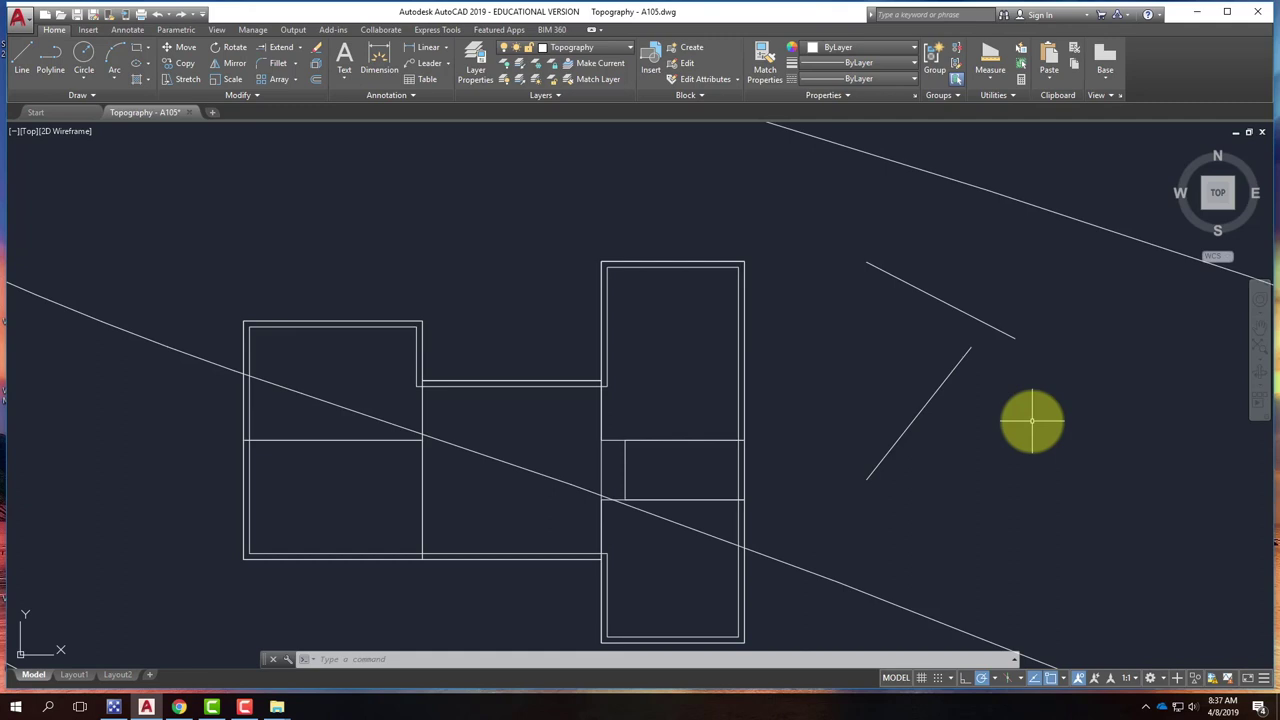
Fillet the lower and upper sample lines with a 2' radius, then undo the rounded corner
{"action": "key", "text": "Return"}
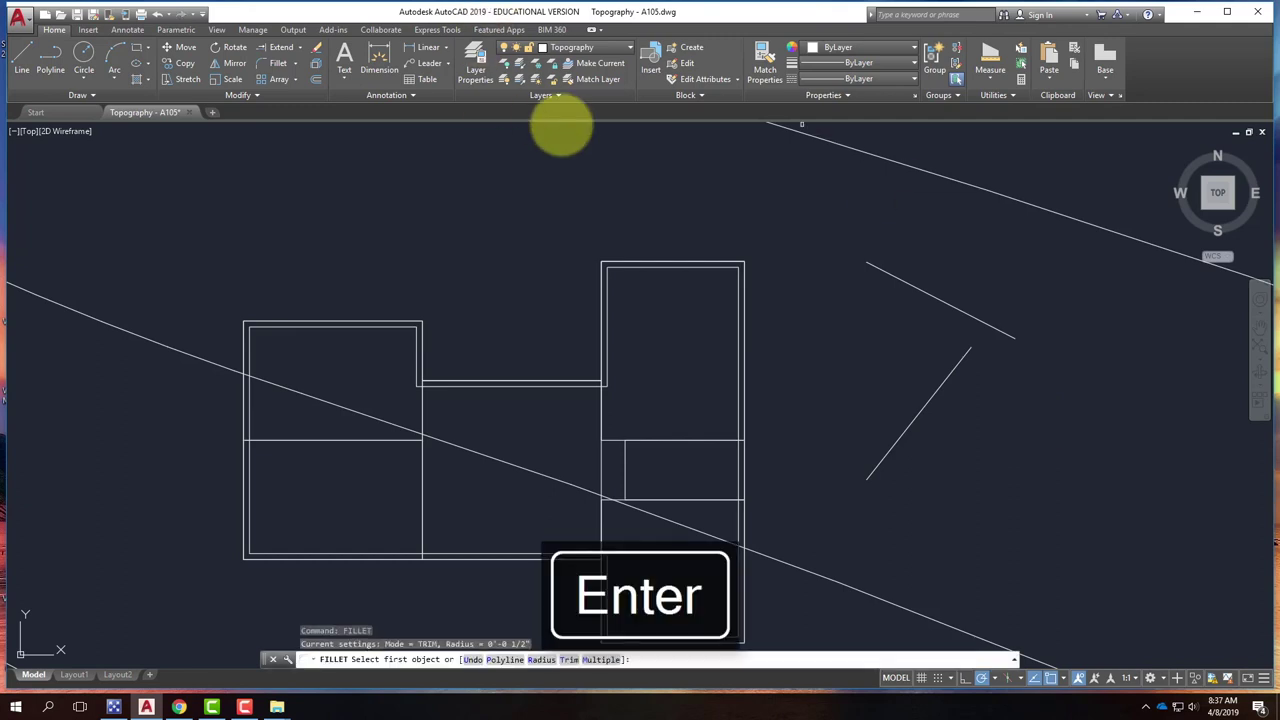
{"action": "left_click", "coordinate": [541, 660]}
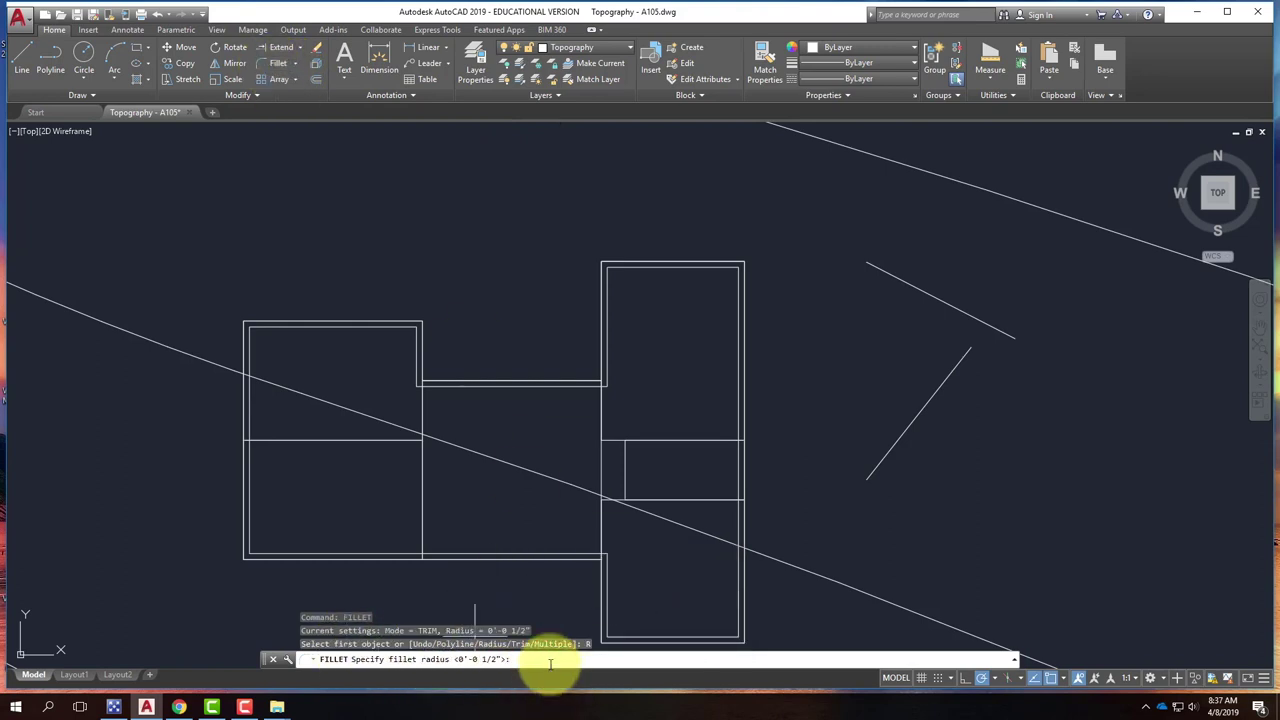
{"action": "type", "text": "2'"}
{"action": "key", "text": "Return"}
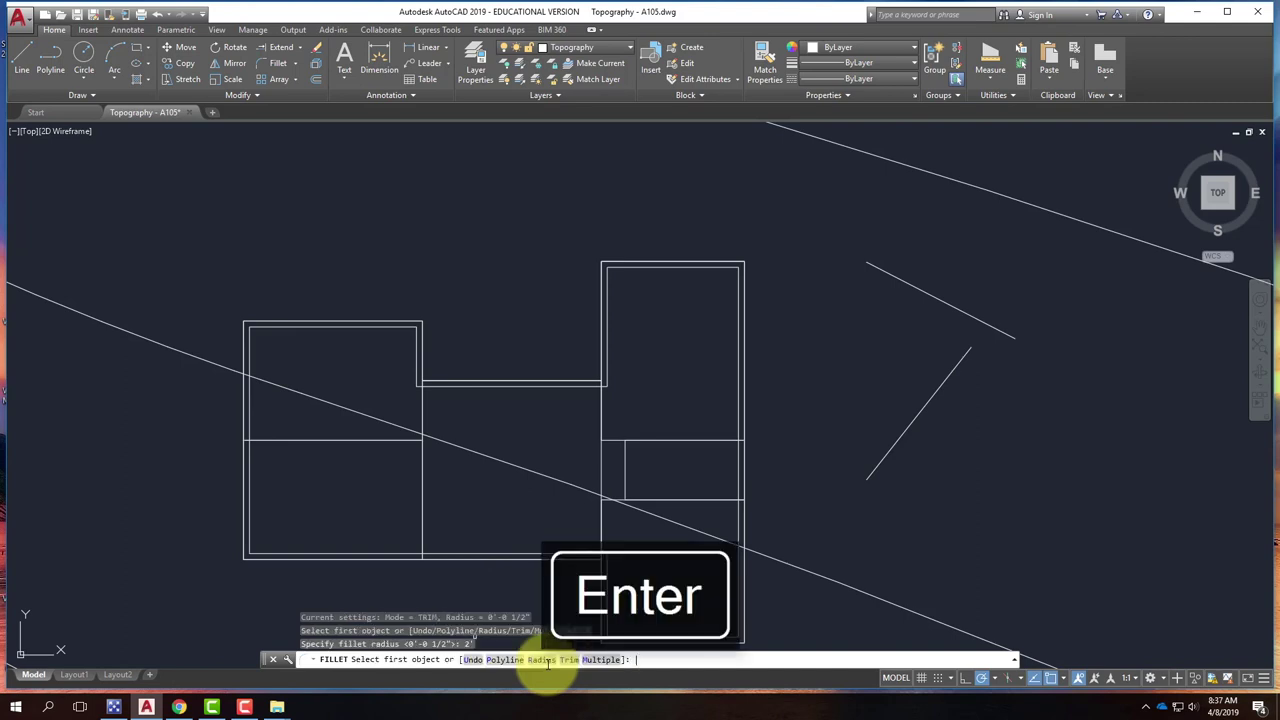
{"action": "left_click", "coordinate": [950, 374]}
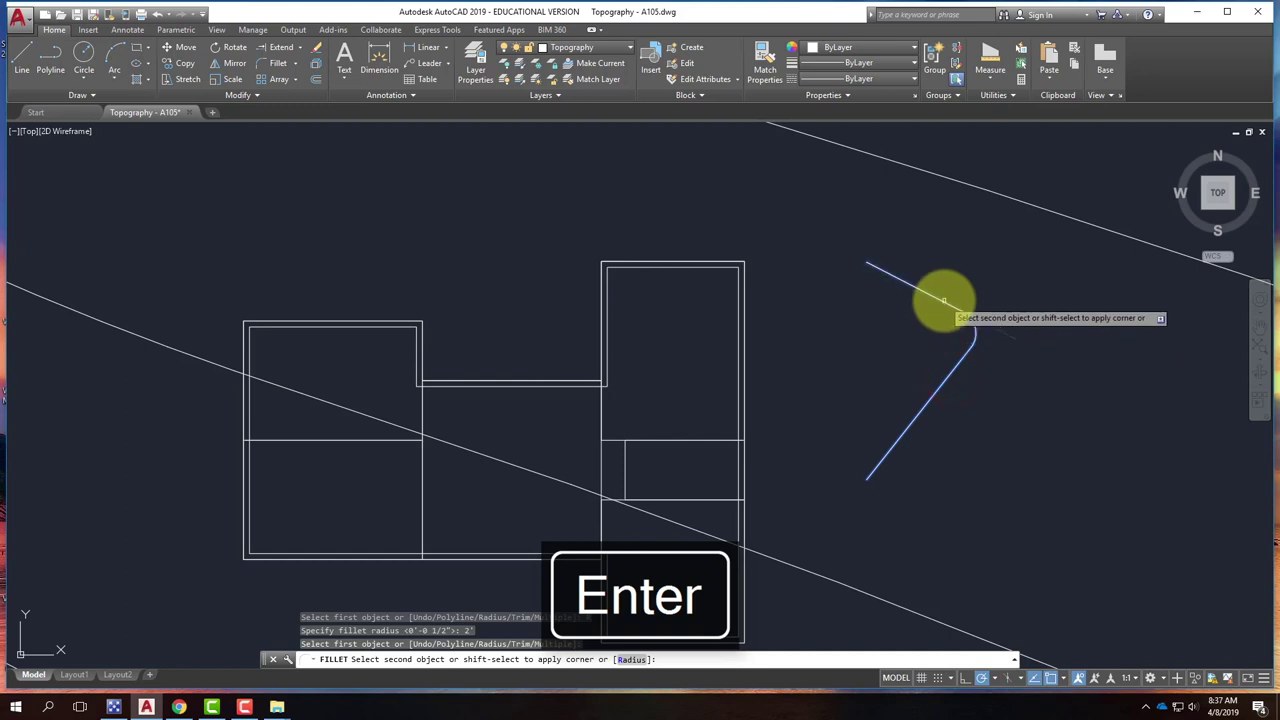
{"action": "left_click", "coordinate": [944, 301]}
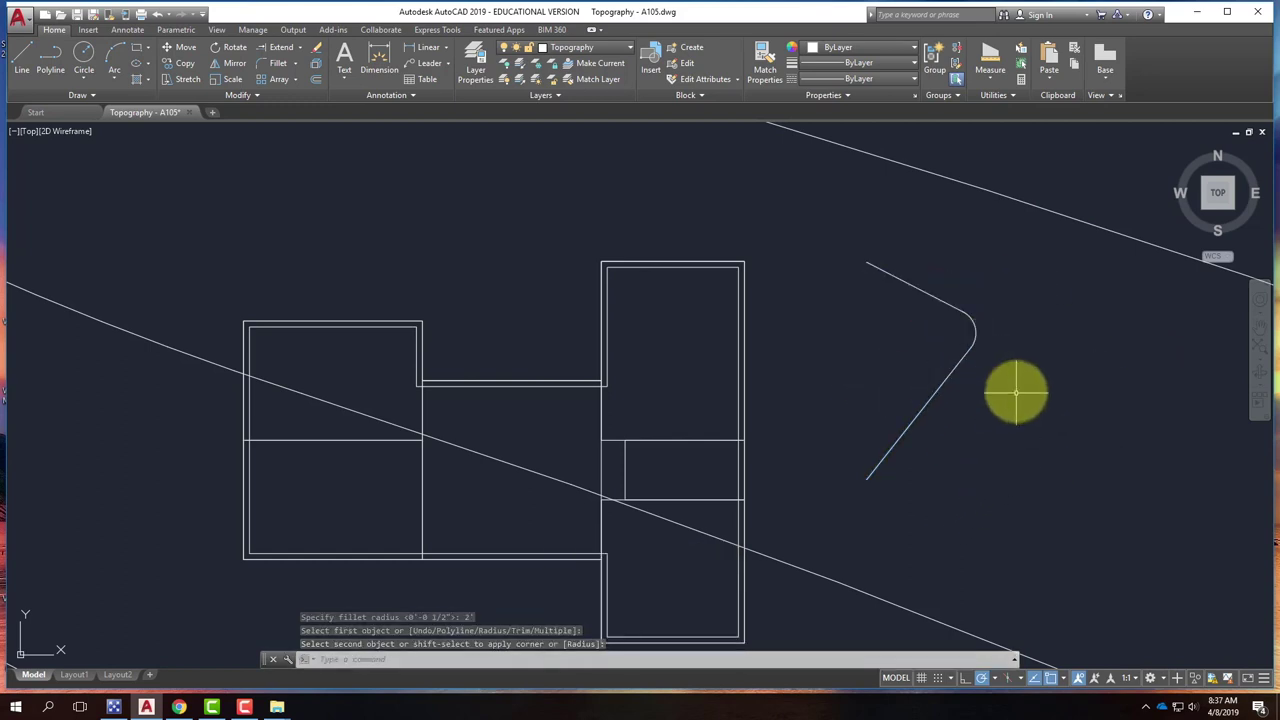
{"action": "key", "text": "ctrl+z"}
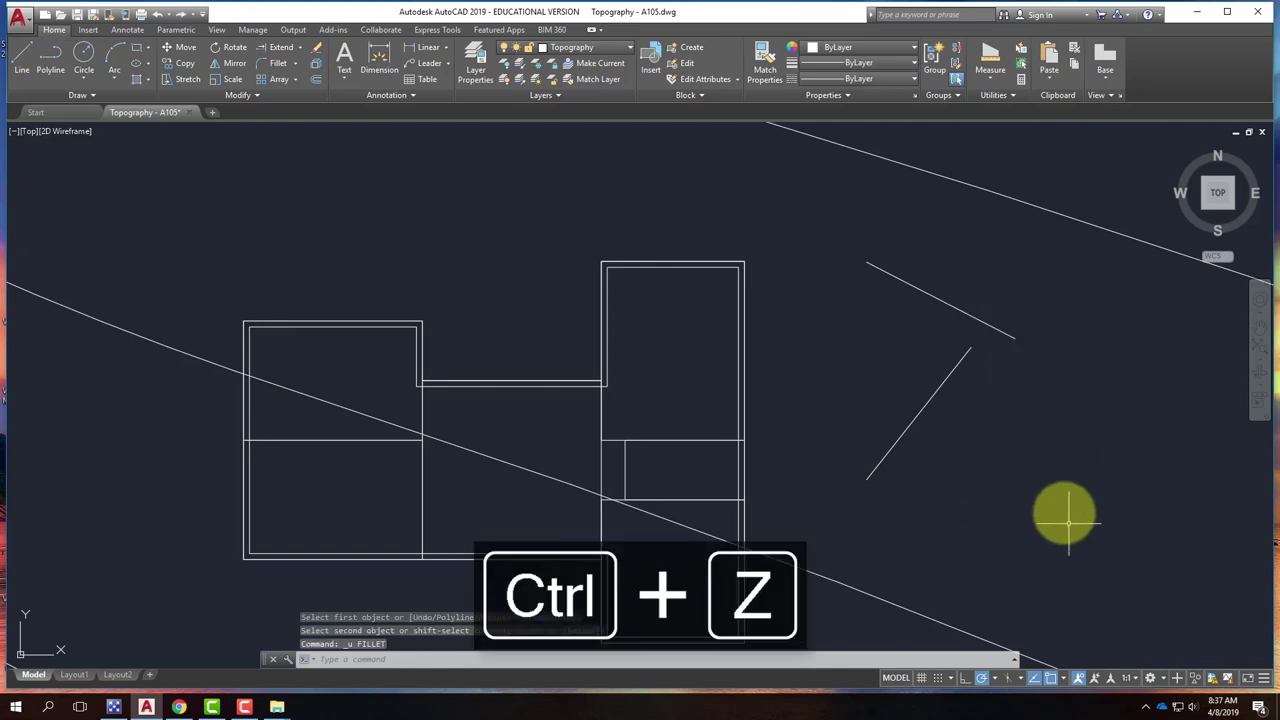
Fillet the lower diagonal and upper lines with radius 0 to make a sharp corner
{"action": "key", "text": "Escape"}
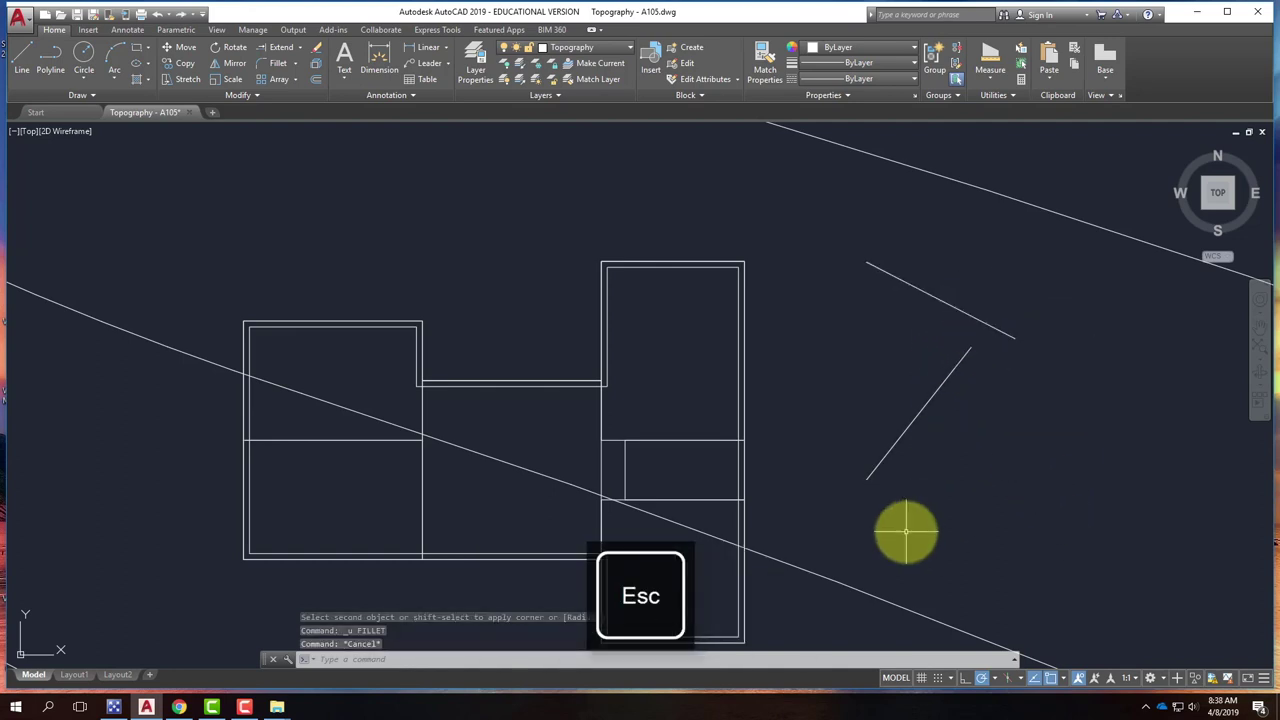
{"action": "left_click", "coordinate": [270, 62]}
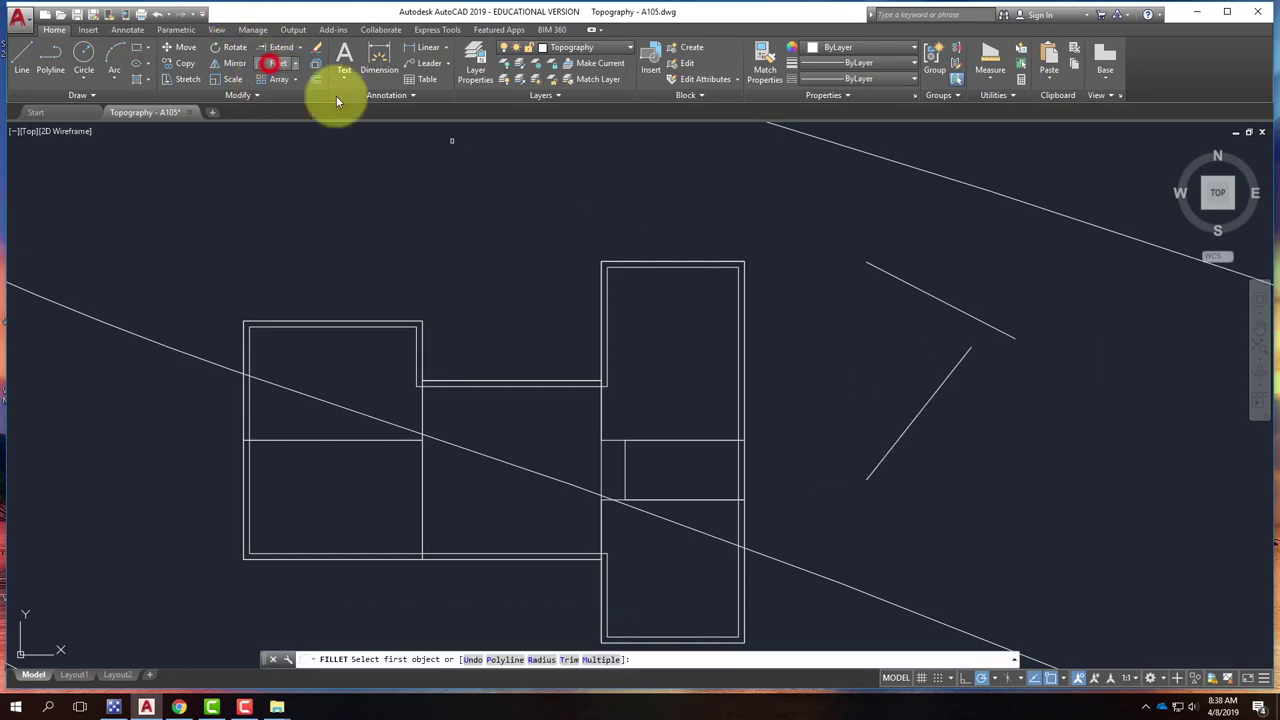
{"action": "left_click", "coordinate": [543, 660]}
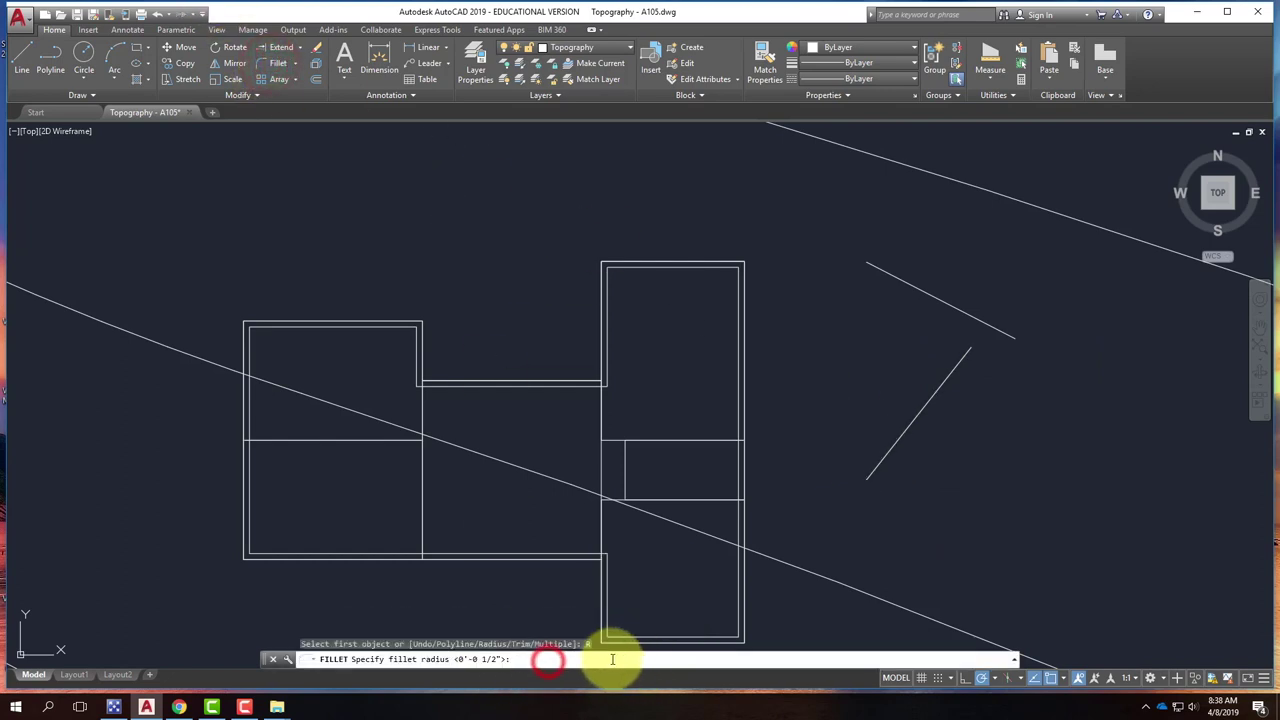
{"action": "type", "text": "0"}
{"action": "key", "text": "Return"}
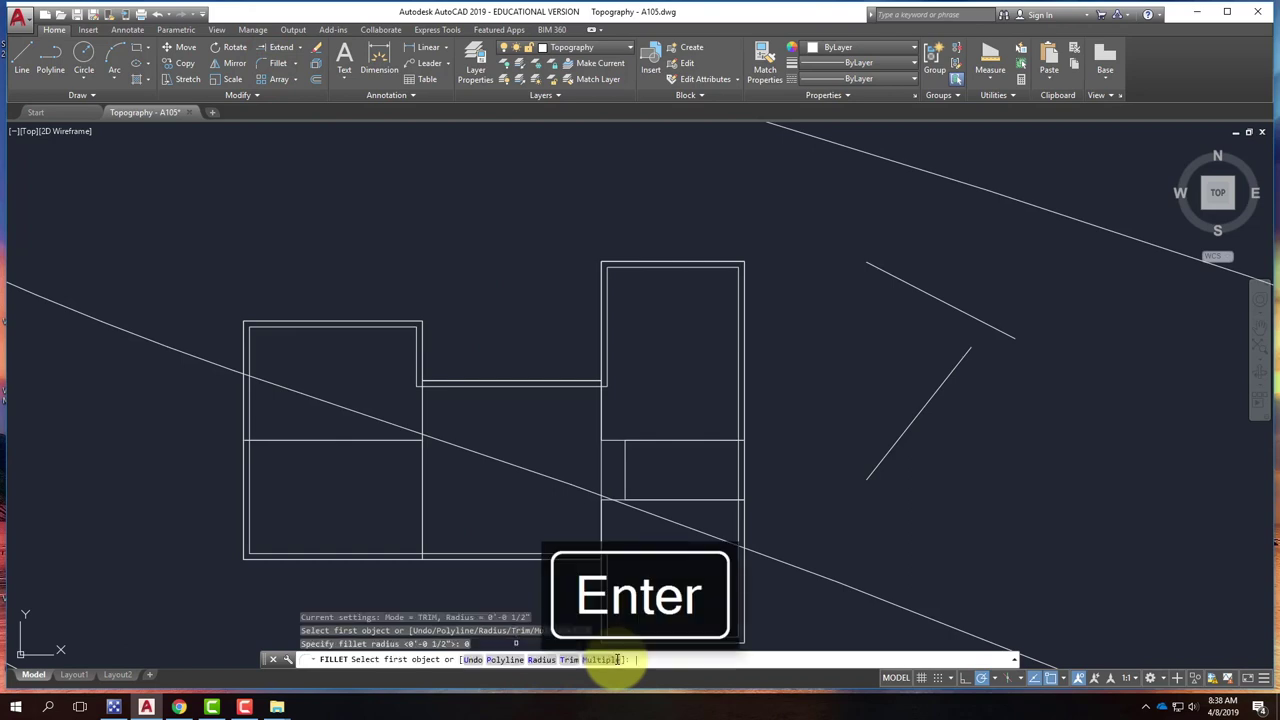
{"action": "left_click", "coordinate": [950, 368]}
{"action": "left_click", "coordinate": [957, 310]}
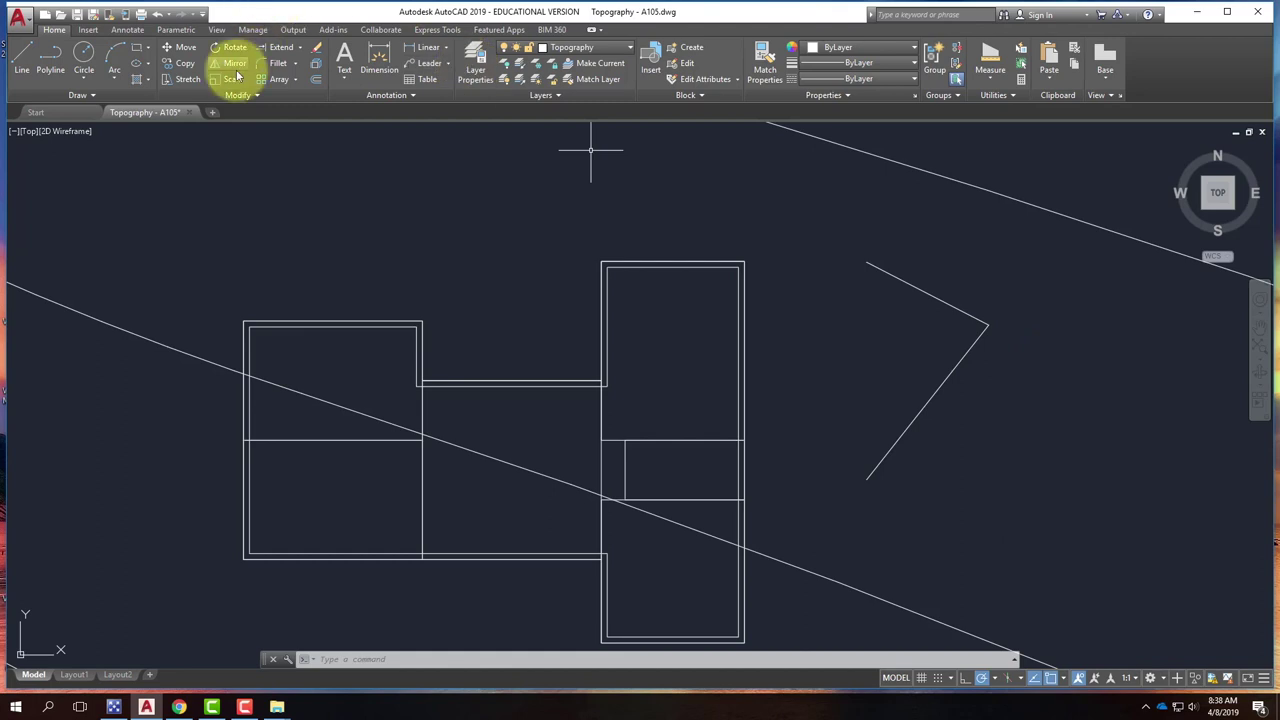
{"action": "left_click", "coordinate": [295, 65]}
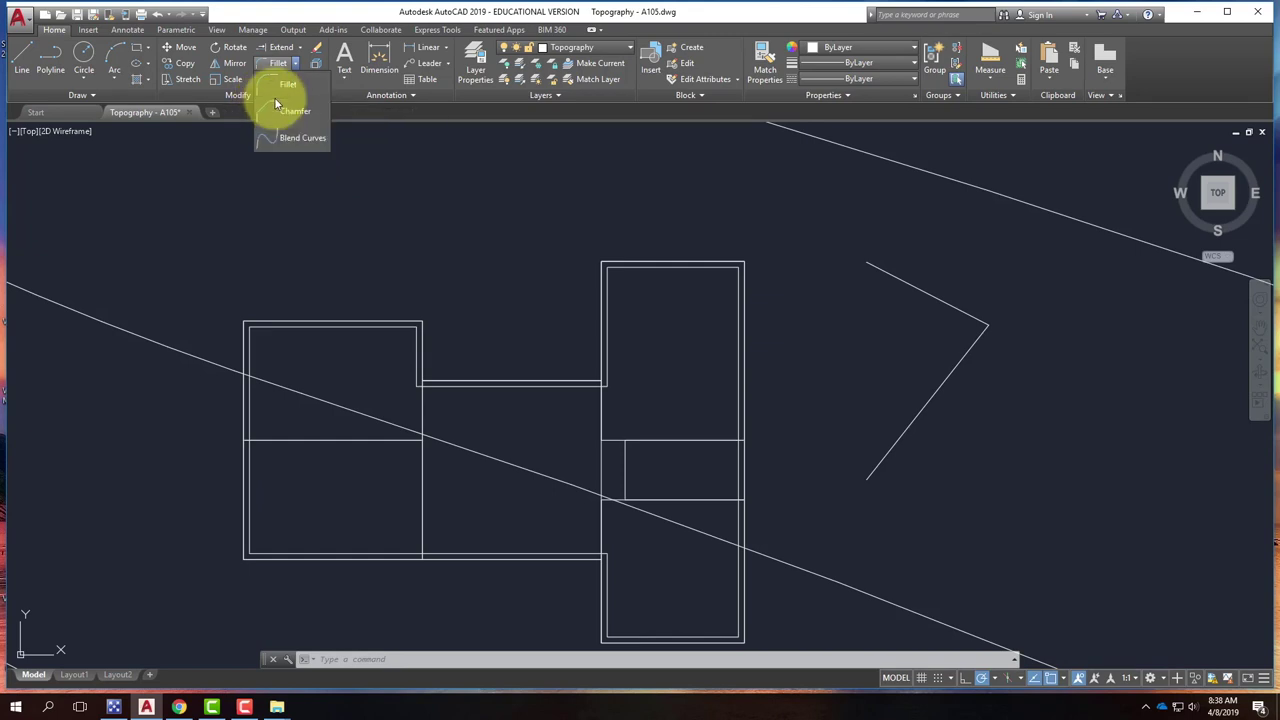
{"action": "key", "text": "Escape"}
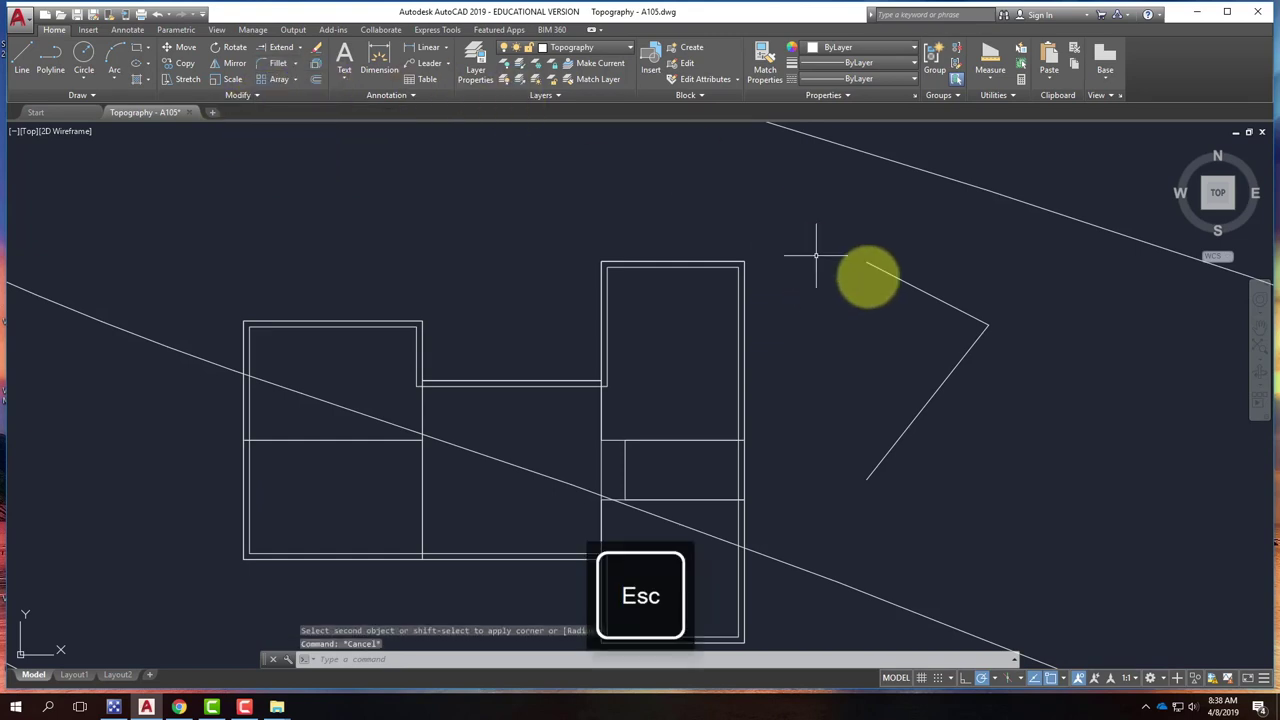
Erase the two filleted sample lines and draw a vertical line in their place
{"action": "left_click_drag", "start_coordinate": [1008, 369], "coordinate": [947, 271]}
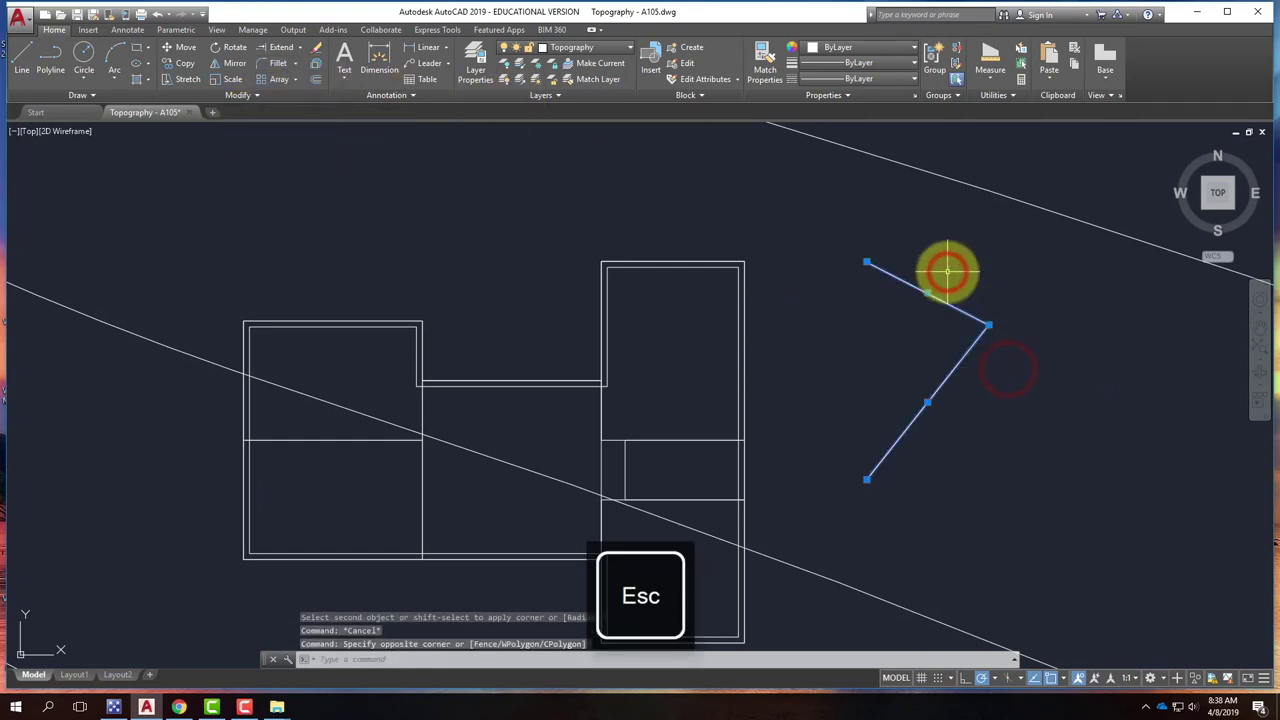
{"action": "key", "text": "Delete"}
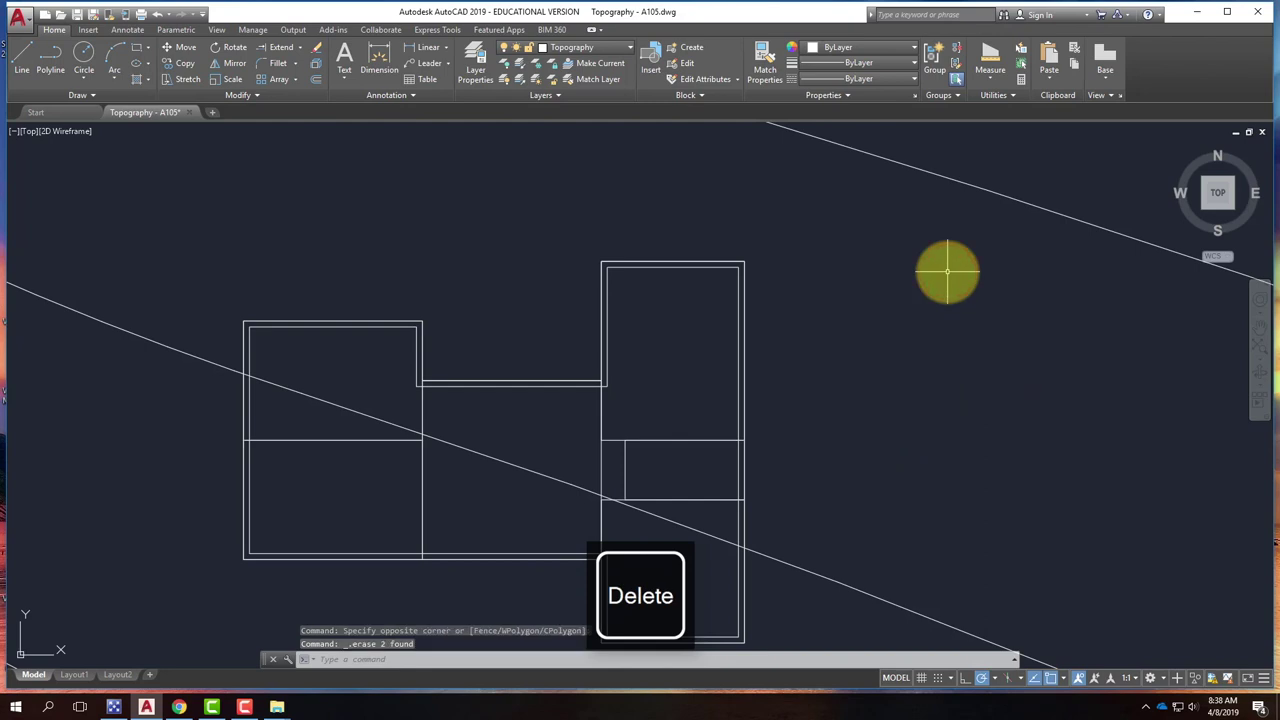
{"action": "left_click", "coordinate": [22, 60]}
{"action": "left_click", "coordinate": [984, 437]}
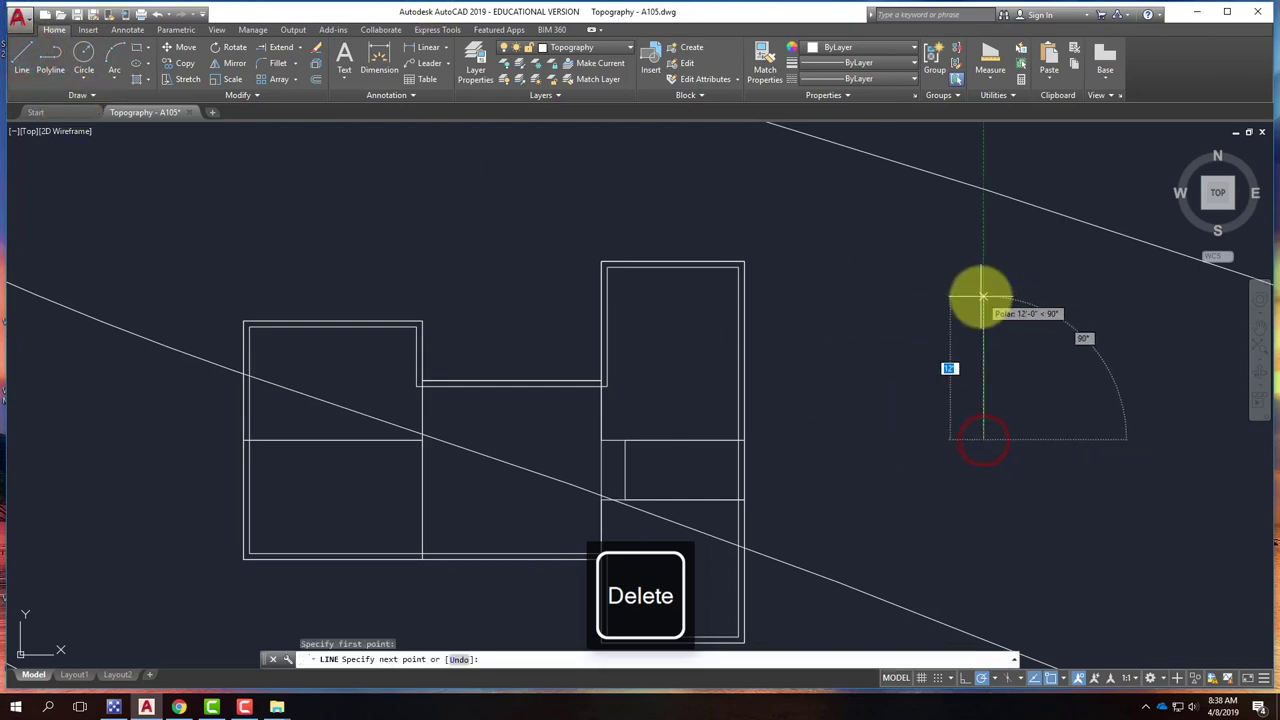
{"action": "left_click", "coordinate": [984, 297]}
{"action": "key", "text": "Return"}
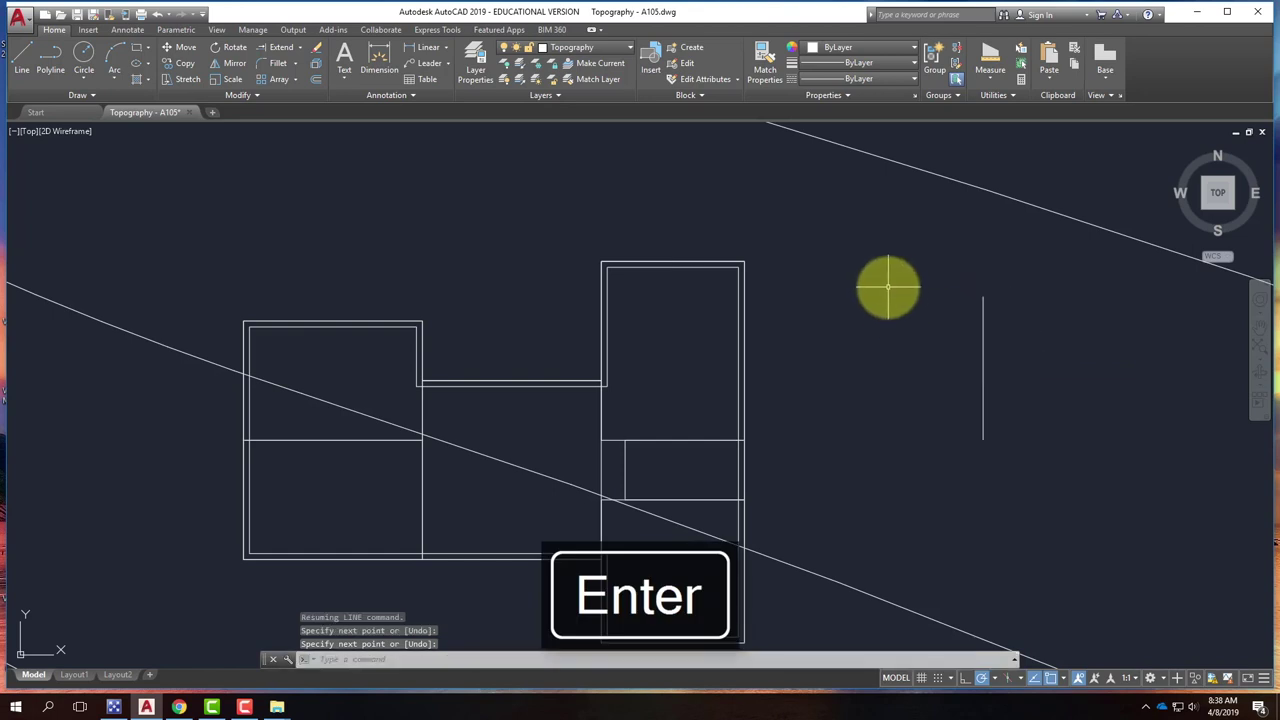
Draw a separate horizontal line that stops short of the vertical line
{"action": "right_click", "coordinate": [888, 288]}
{"action": "left_click", "coordinate": [931, 289]}
{"action": "left_click", "coordinate": [846, 291]}
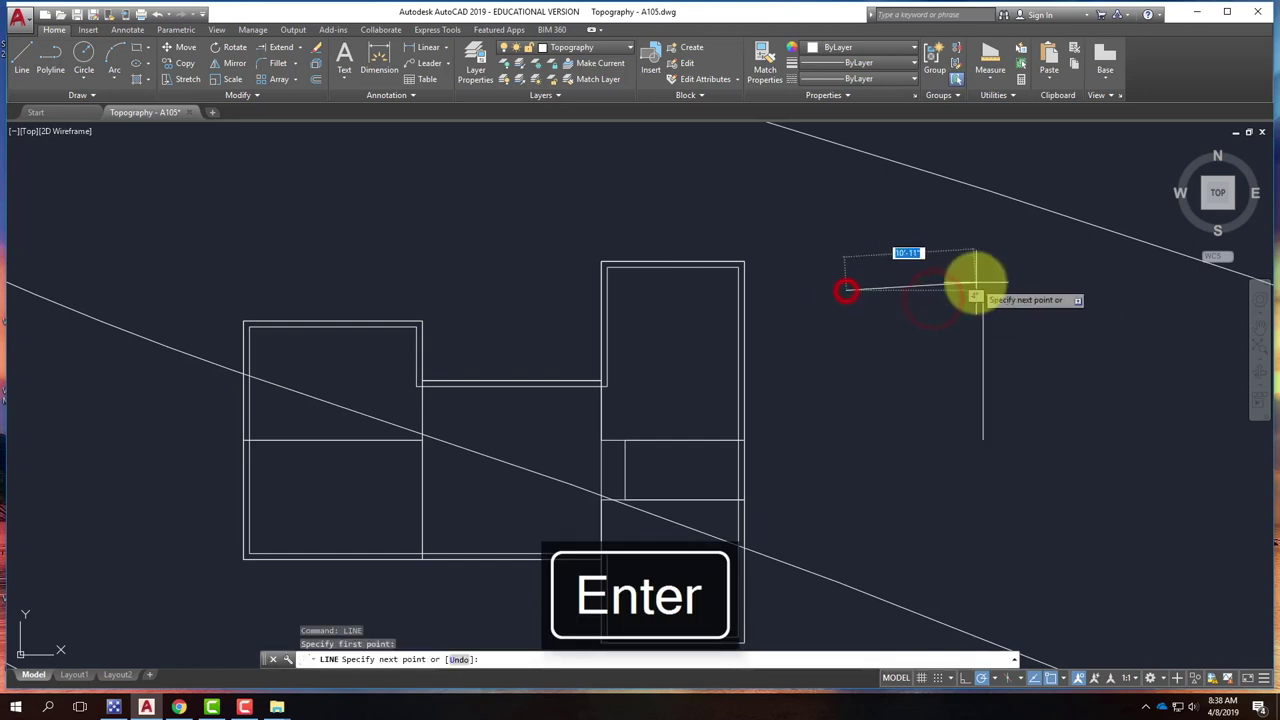
{"action": "left_click", "coordinate": [961, 291]}
{"action": "key", "text": "Return"}
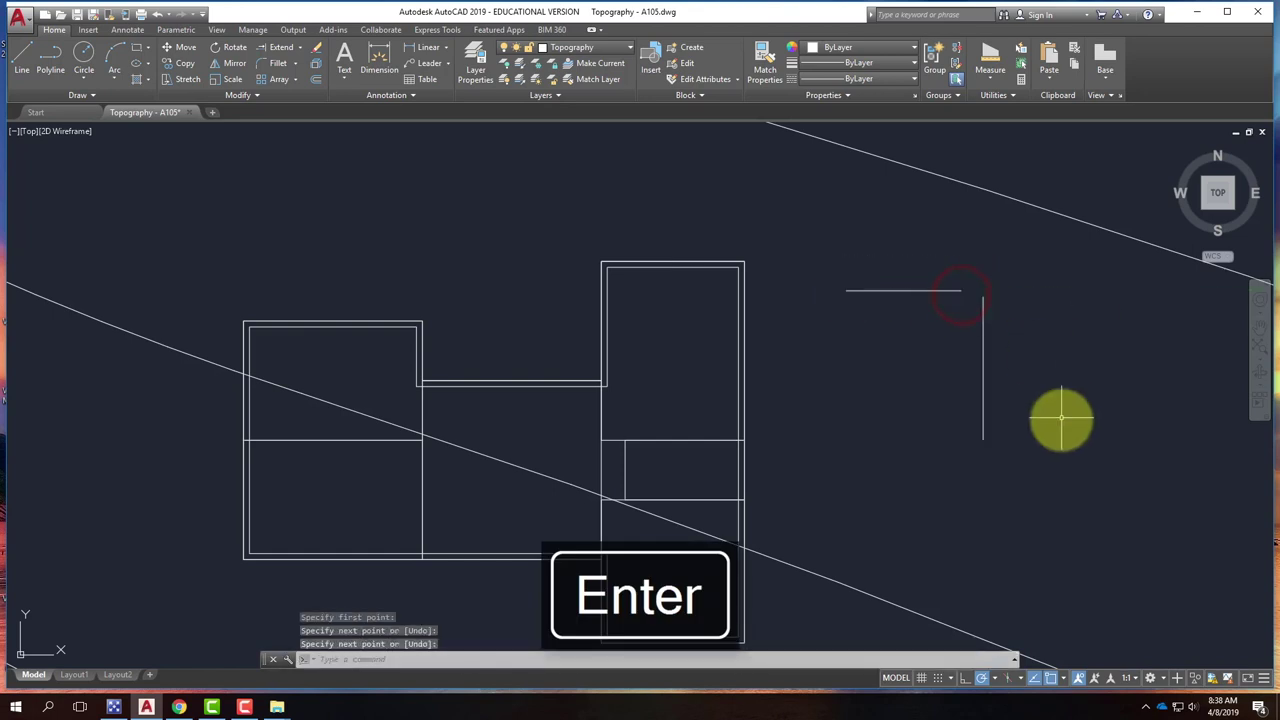
{"action": "left_click", "coordinate": [295, 63]}
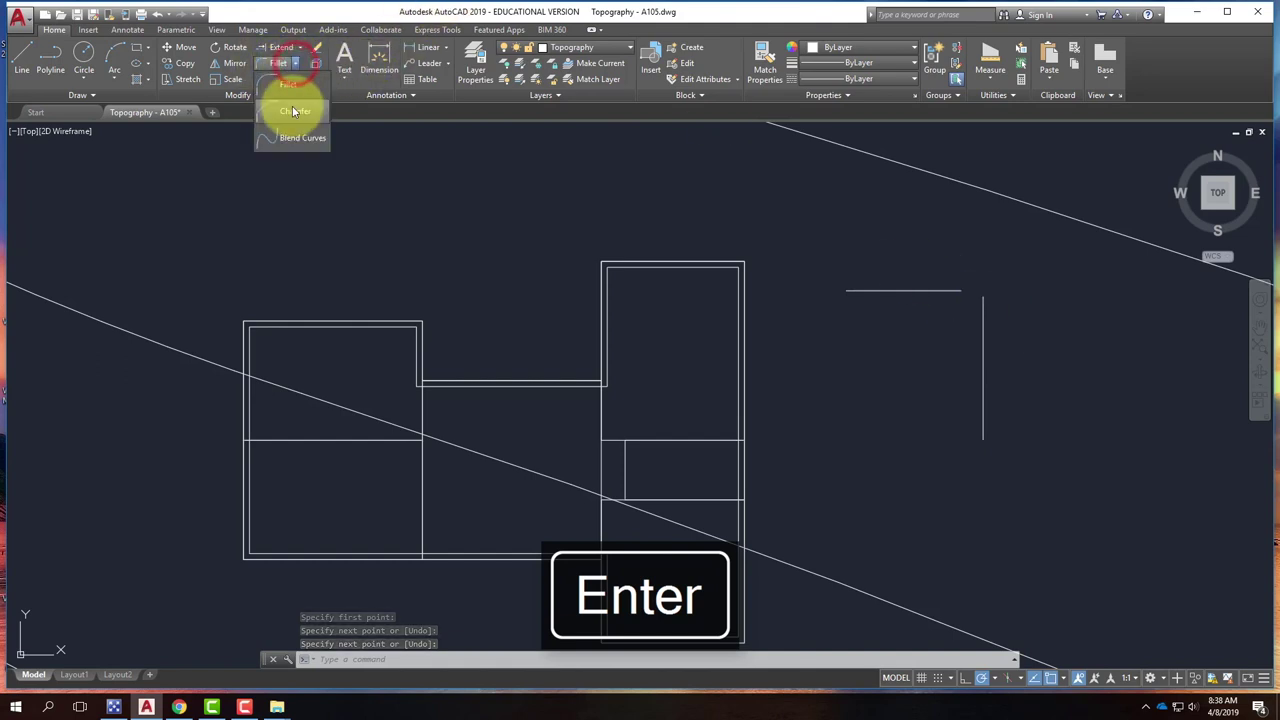
Chamfer the vertical and horizontal lines' corner with both distances set to 1'
{"action": "left_click", "coordinate": [293, 111]}
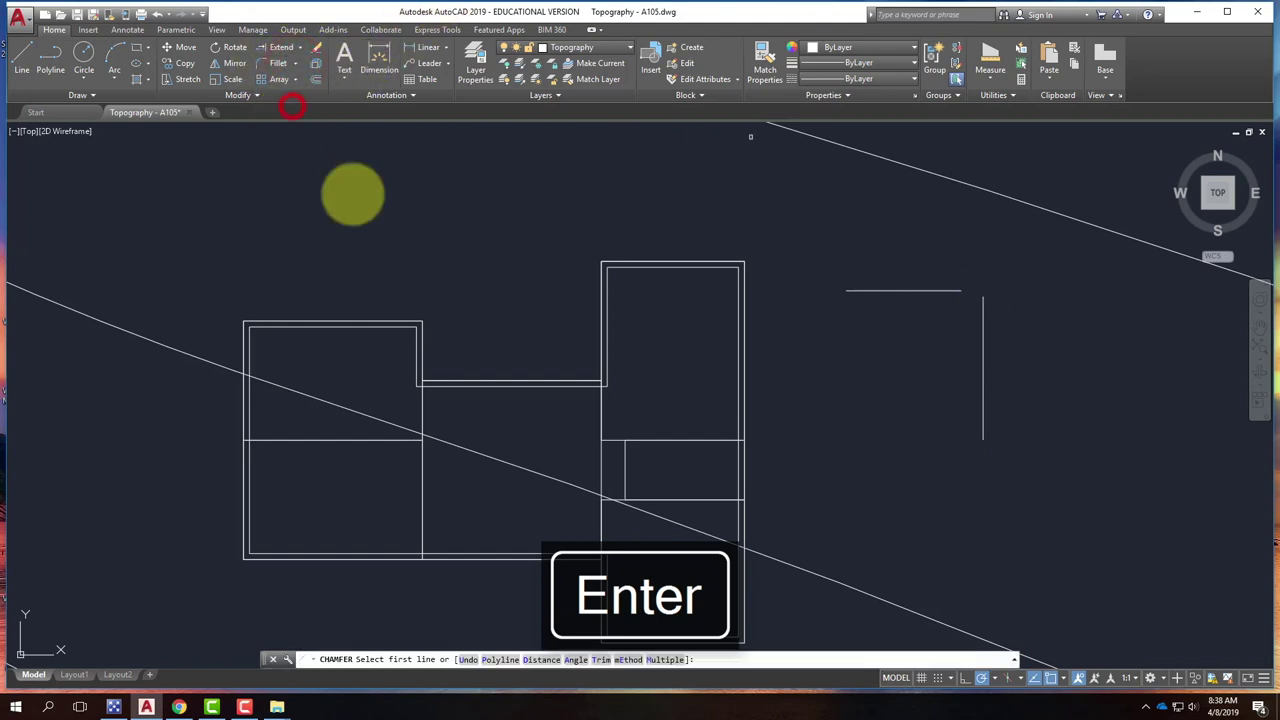
{"action": "left_click", "coordinate": [546, 662]}
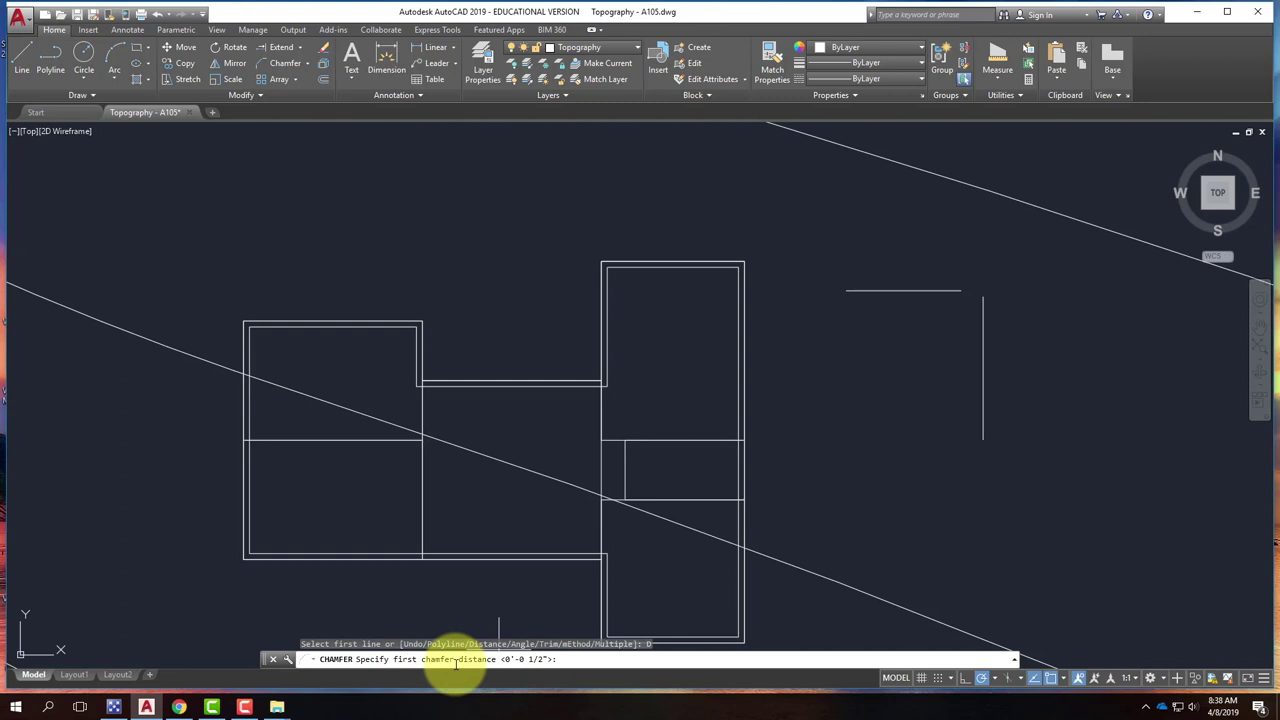
{"action": "key", "text": "Return"}
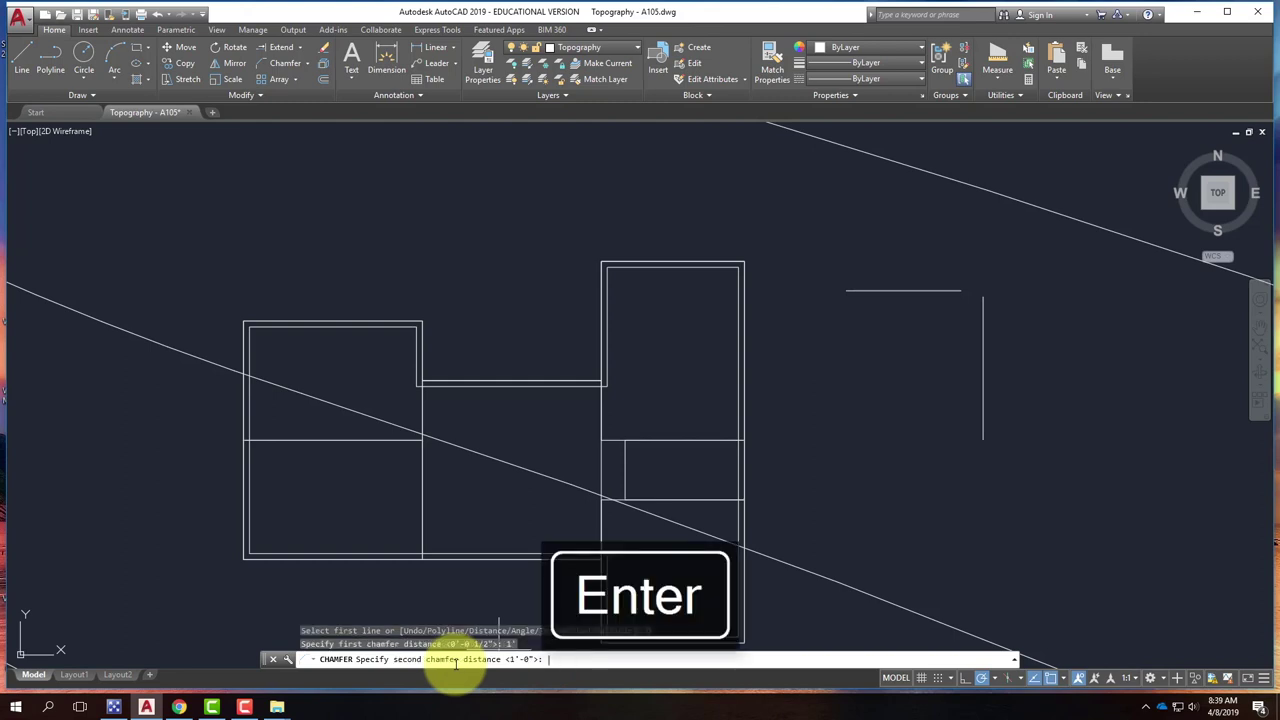
{"action": "type", "text": "1"}
{"action": "key", "text": "Return"}
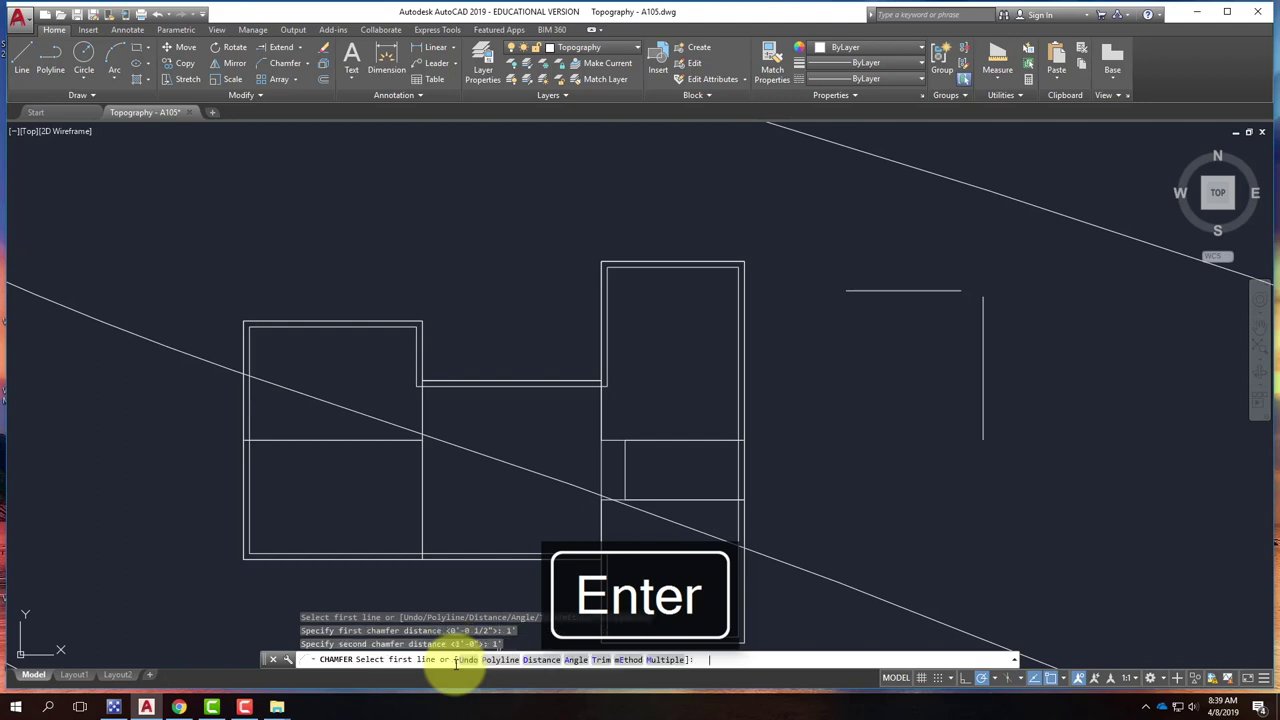
{"action": "left_click", "coordinate": [983, 336]}
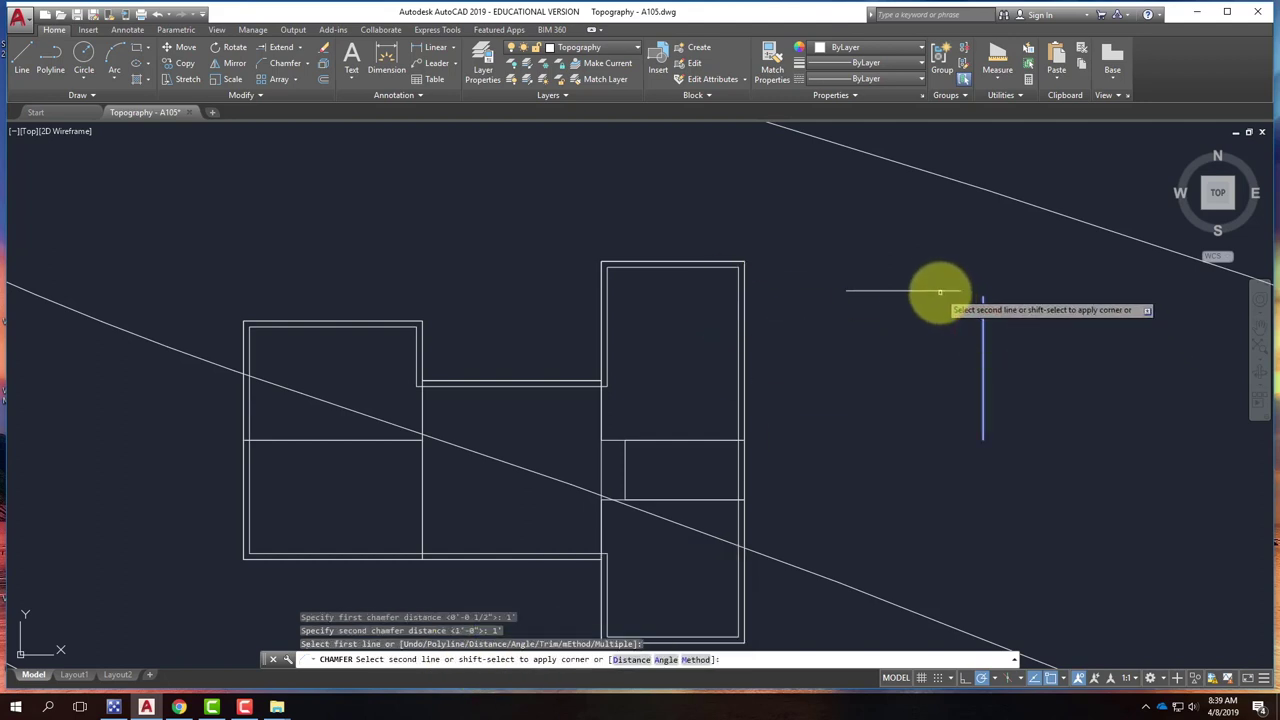
{"action": "left_click", "coordinate": [934, 293]}
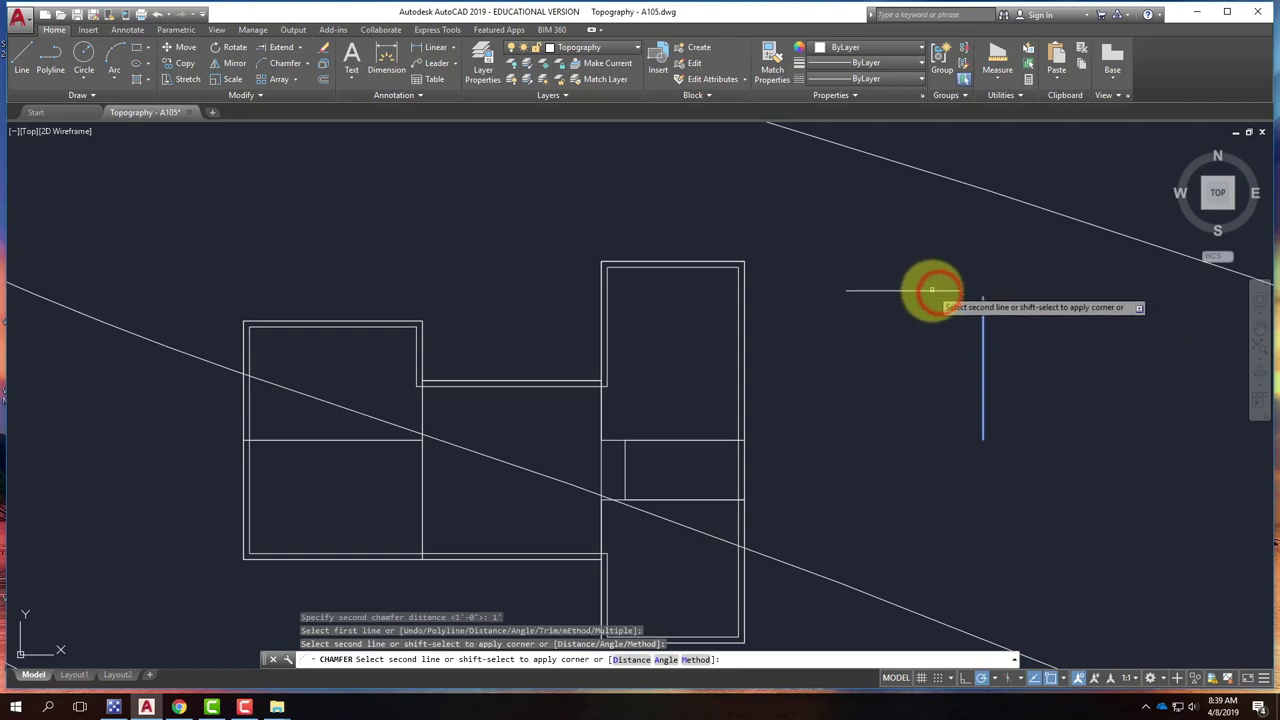
{"action": "left_click", "coordinate": [930, 290]}
{"action": "scroll", "coordinate": [1000, 300], "scroll_direction": "up", "scroll_amount": 4}
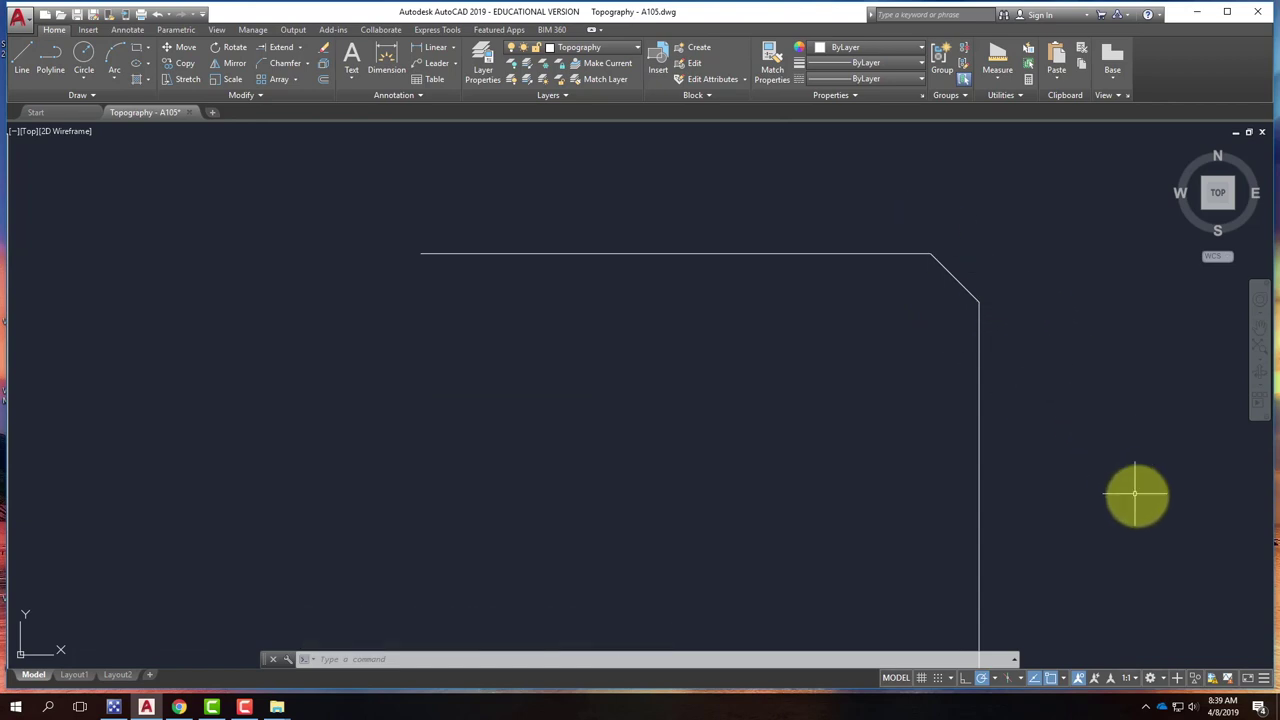
{"action": "scroll", "coordinate": [1137, 492], "scroll_direction": "down", "scroll_amount": 6}
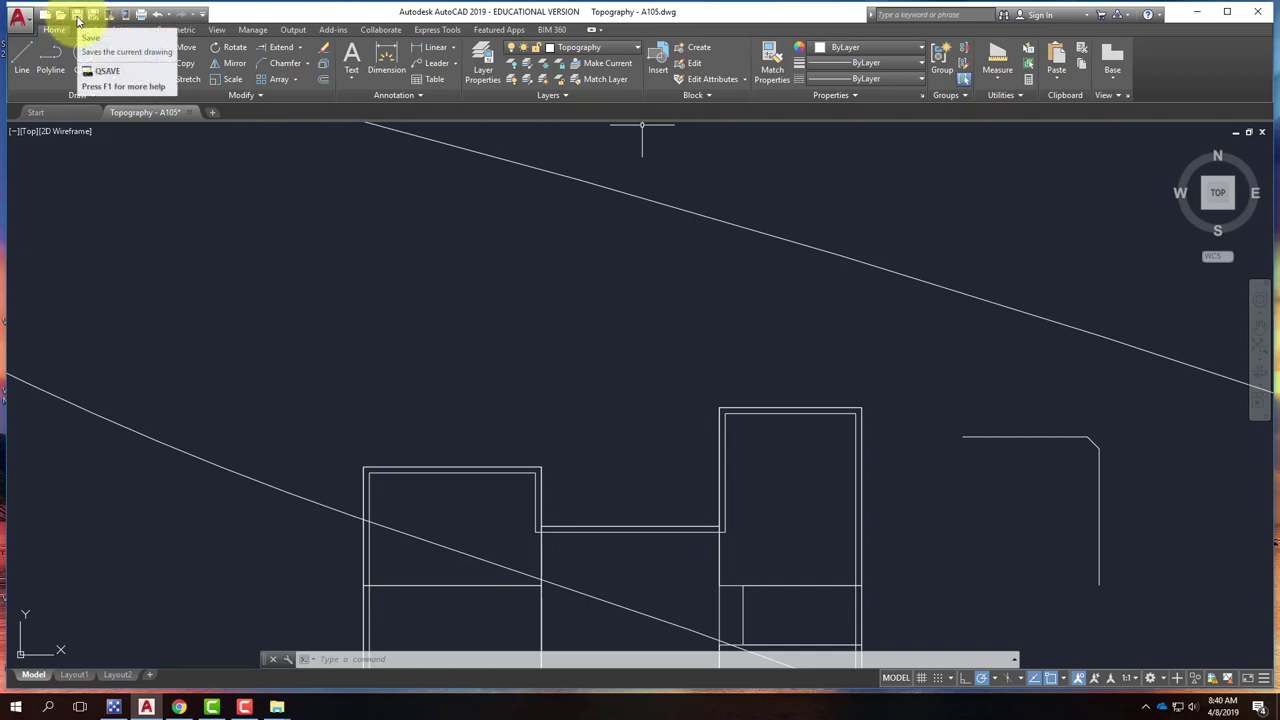
Save Topography - A105, then point Save As at the OneDrive - Contra Costa Community College folder
{"action": "left_click", "coordinate": [77, 15]}
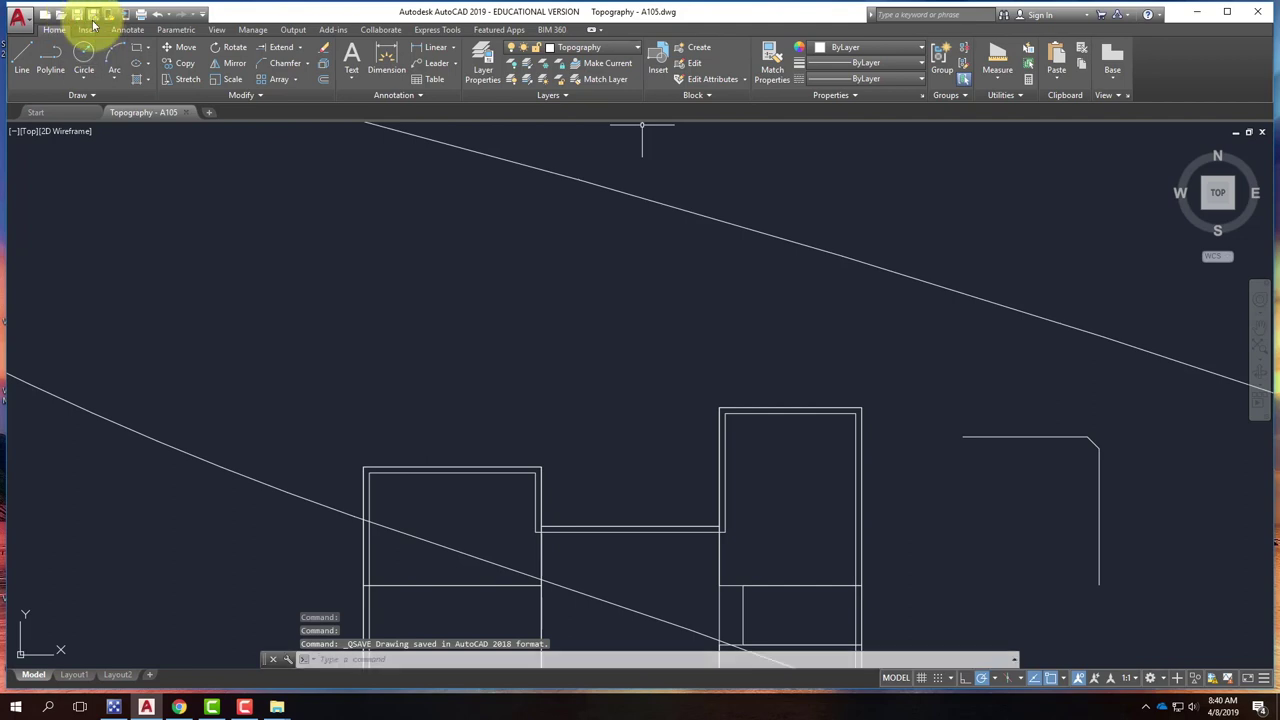
{"action": "left_click", "coordinate": [91, 14]}
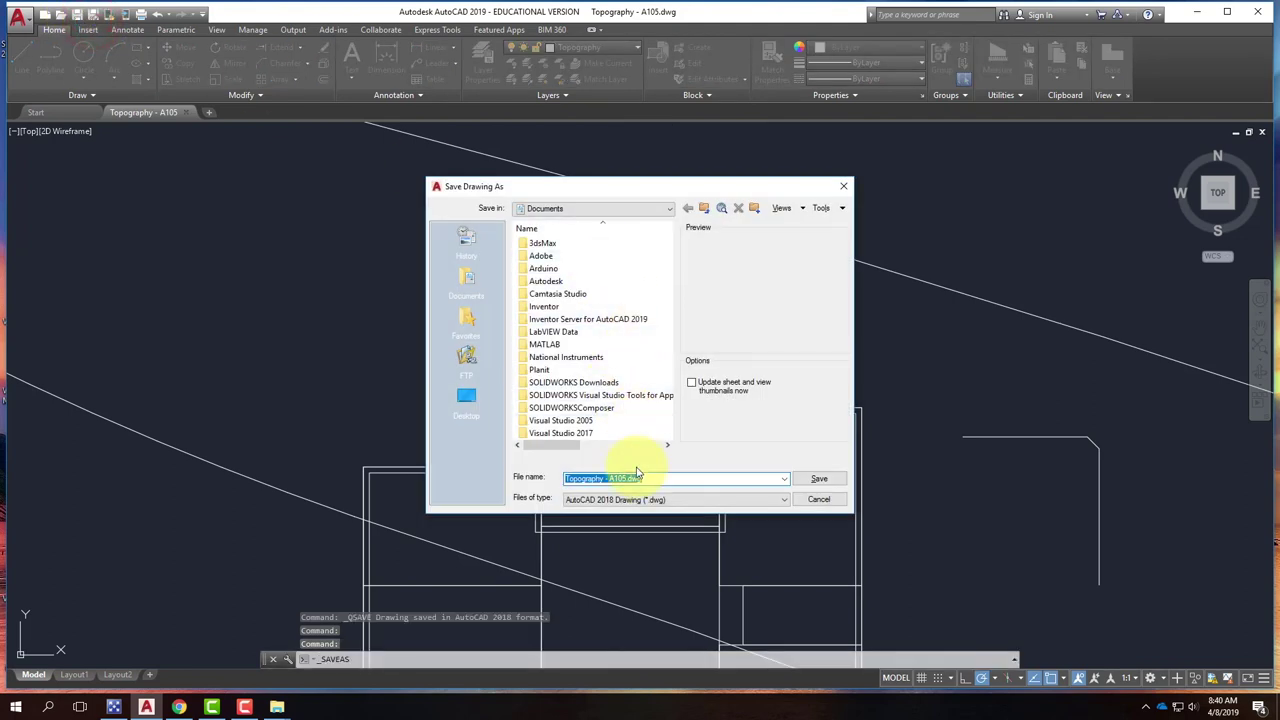
{"action": "left_click", "coordinate": [568, 207]}
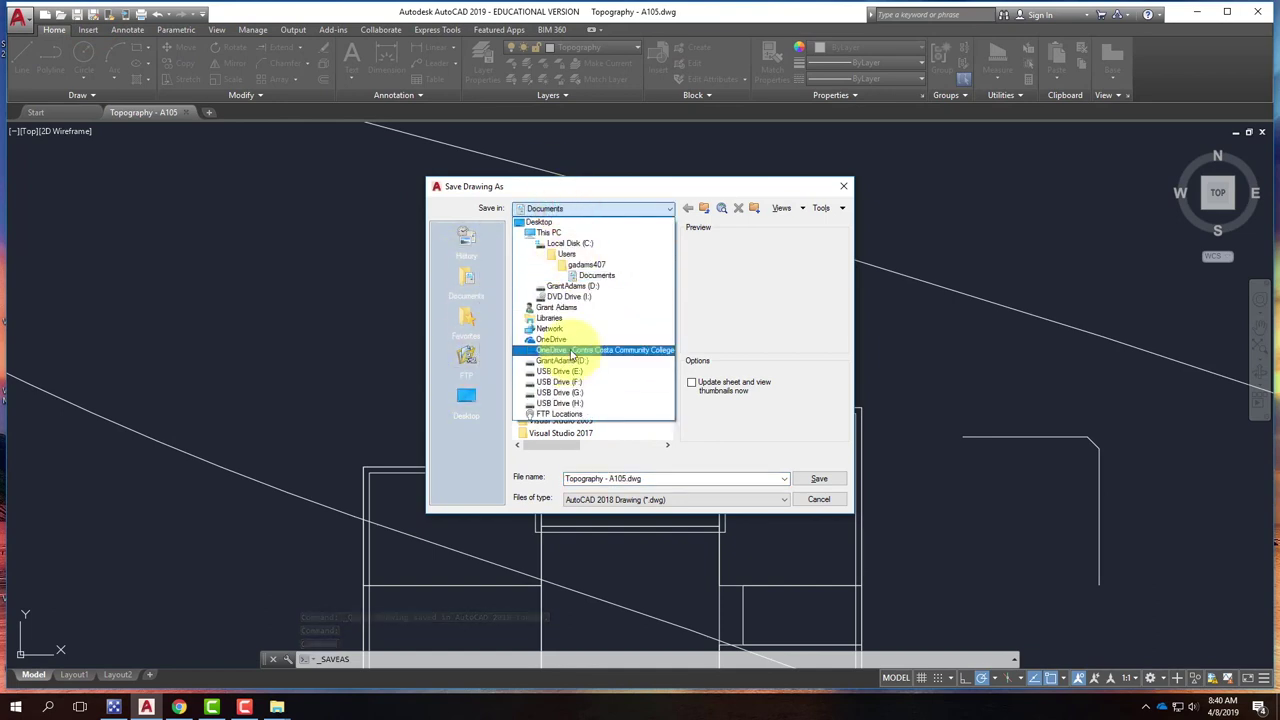
{"action": "left_click", "coordinate": [569, 350]}
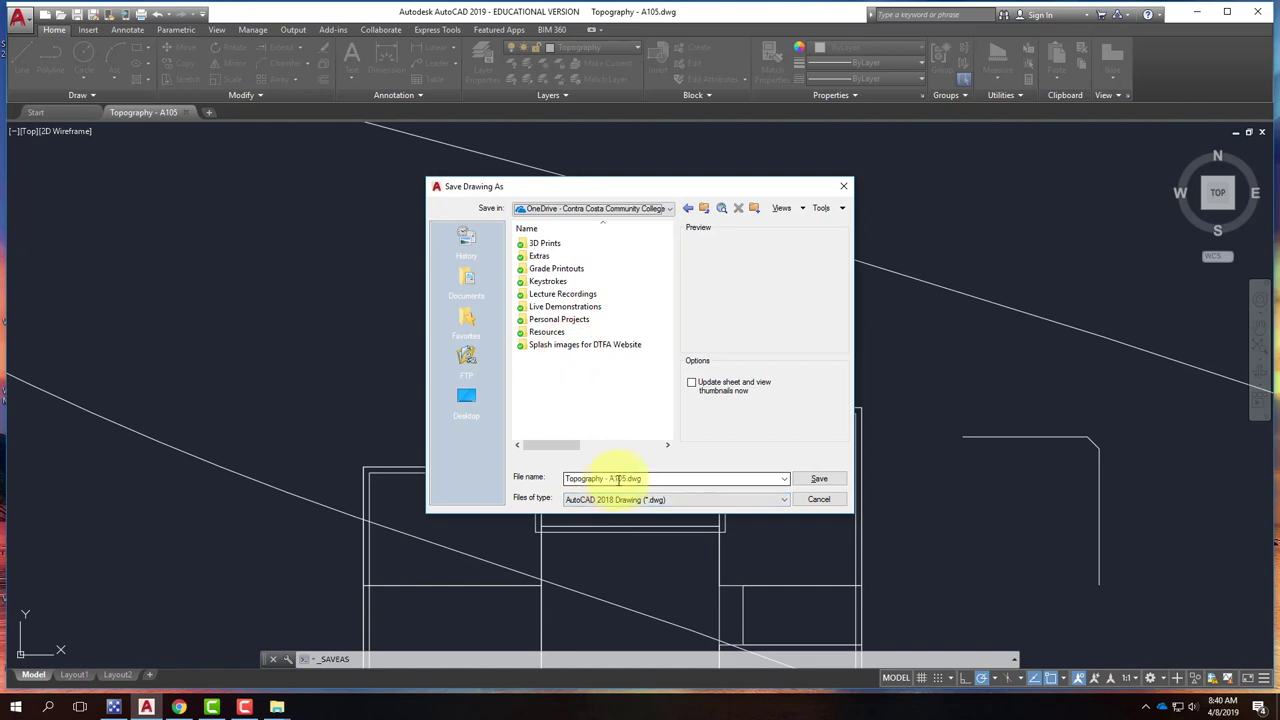